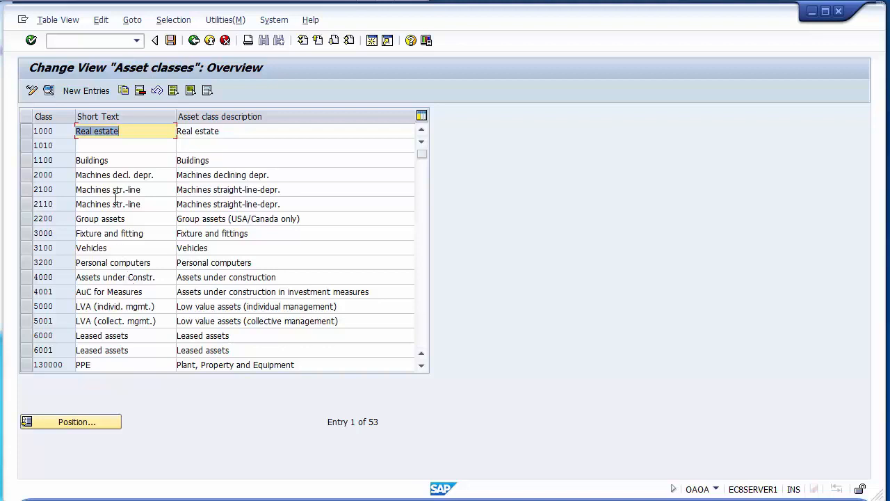
- Start a new asset class entry and circle 9100 and Land in the captured account determination list
left_click(87, 91)
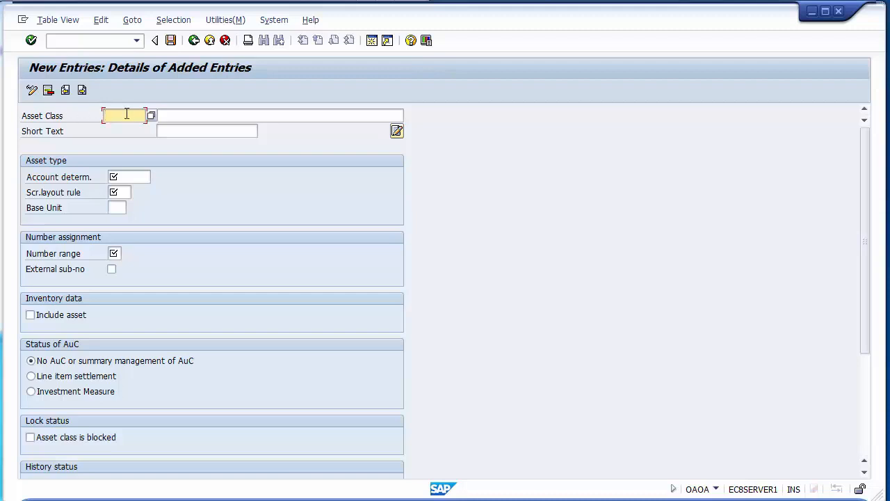
key("alt+Tab")
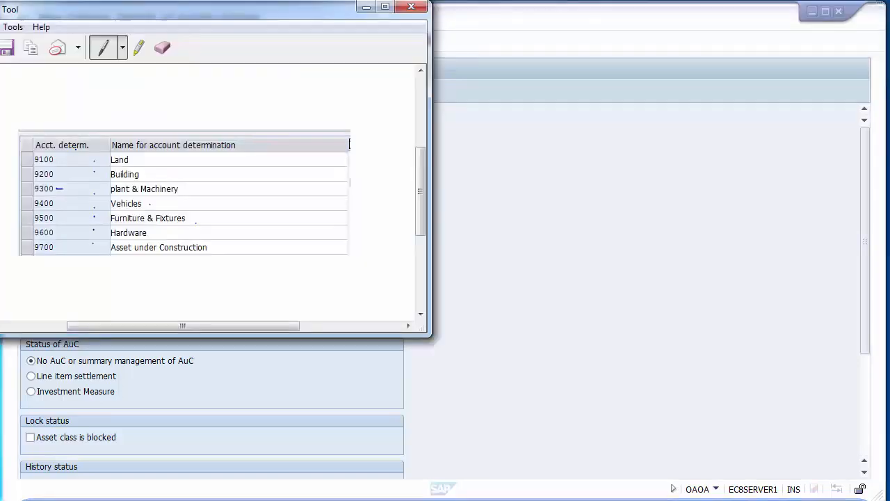
mouse_move(59, 156)
left_mouse_down()
mouse_move(33, 154)
mouse_move(33, 163)
mouse_move(60, 158)
left_mouse_up()
mouse_move(137, 157)
left_mouse_down()
mouse_move(108, 162)
mouse_move(138, 162)
left_mouse_up()
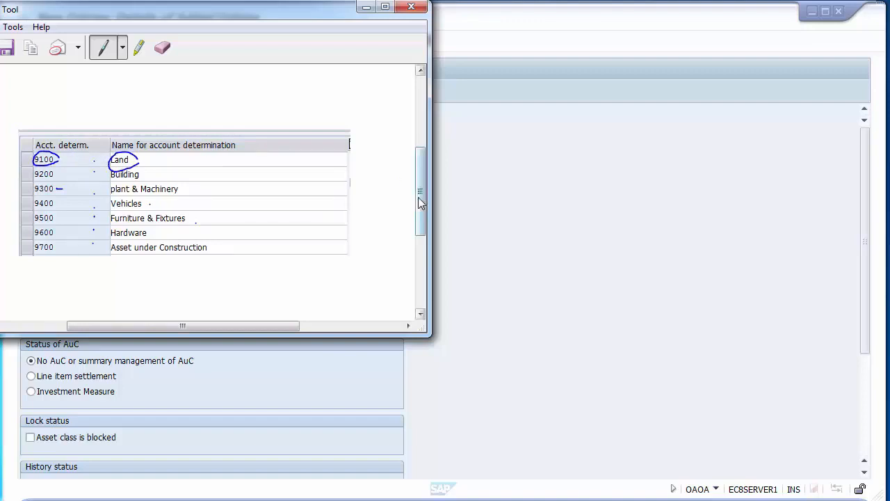
left_click(466, 196)
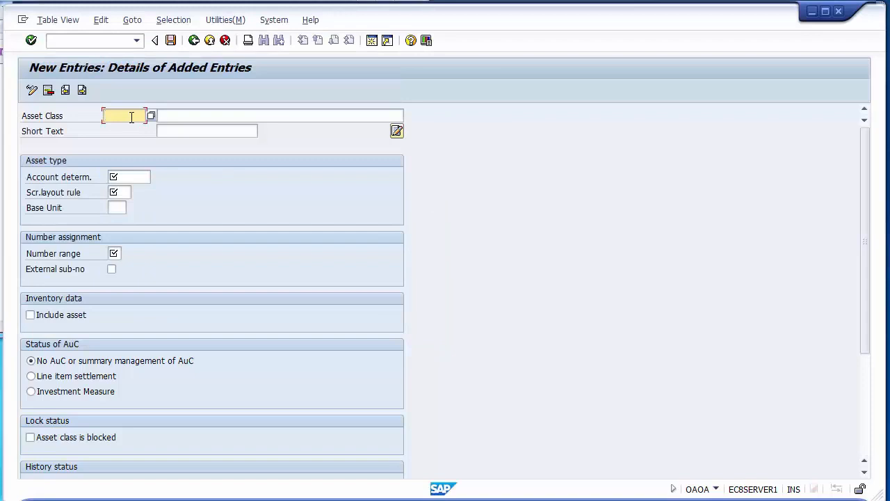
- Enter asset class 9100 with both the description and the short text set to Land
type("9100")
key("Tab")
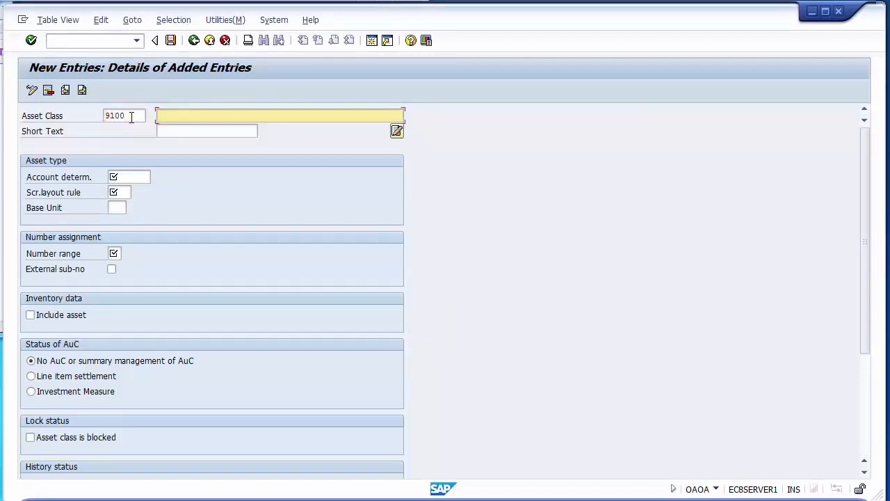
type("LAND")
key("BackSpace")
key("BackSpace")
key("BackSpace")
key("BackSpace")
type("Land")
left_click(179, 131)
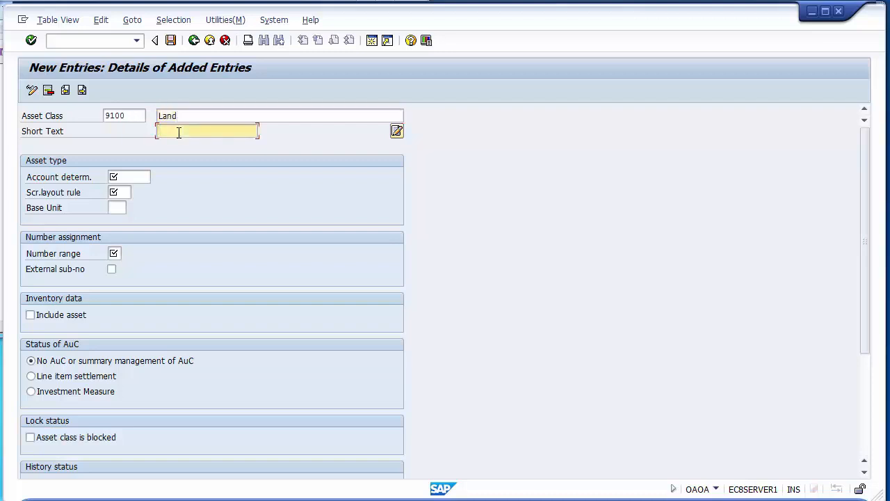
type("Land")
- Review the Asset Classes slide in PowerPoint and the captured account determination list for the fields an asset class requires
left_click(136, 176)
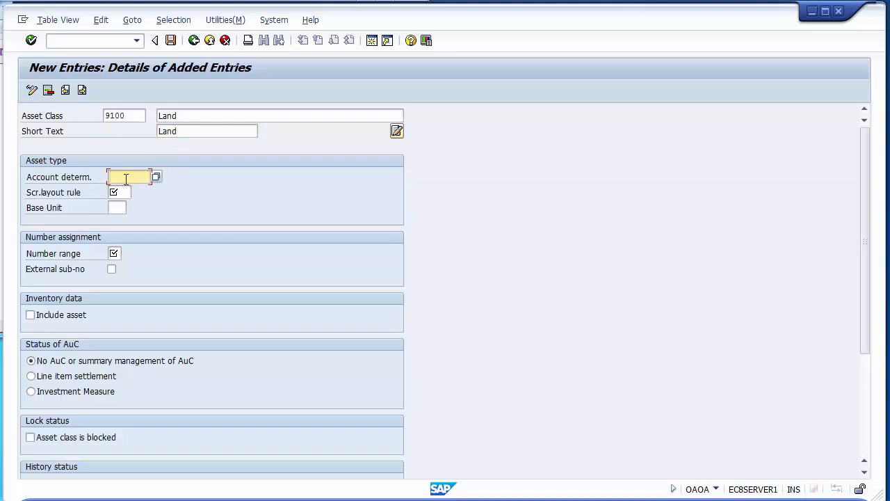
left_click(123, 193)
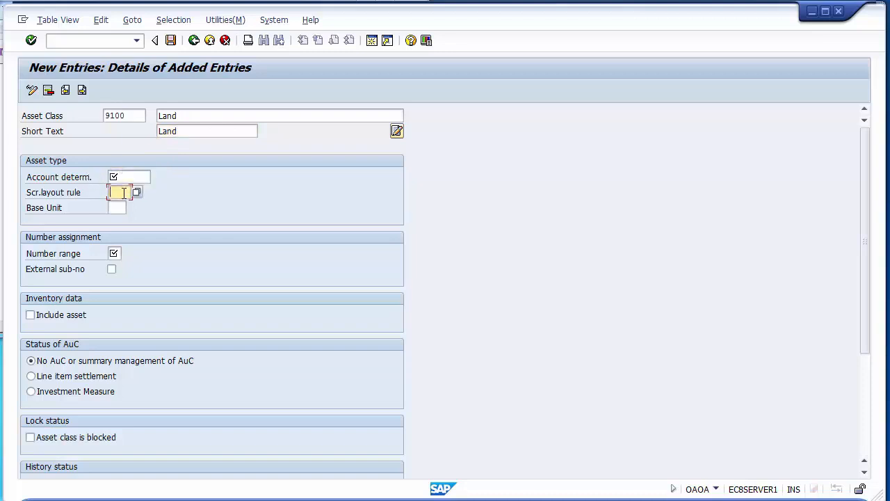
left_click(115, 253)
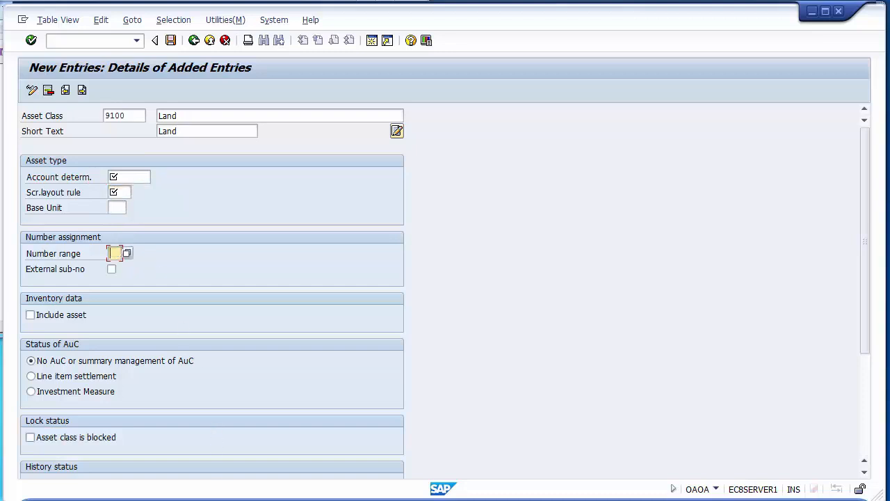
left_click(306, 500)
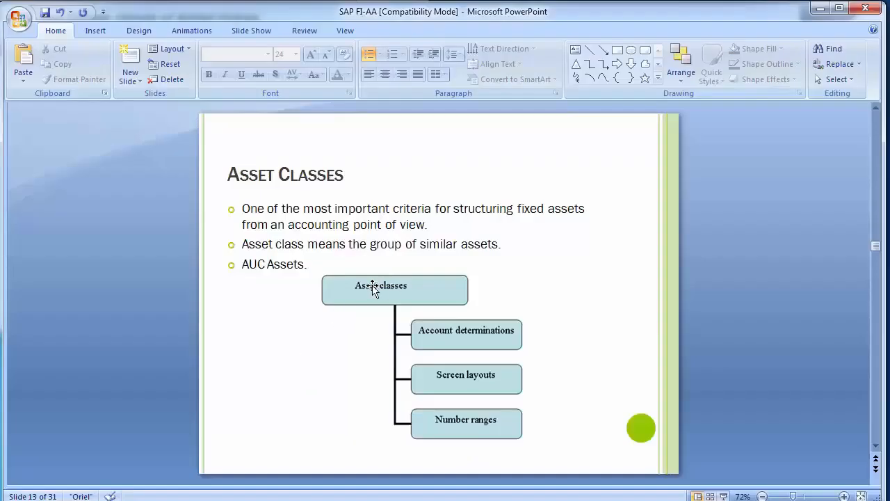
left_click(373, 285)
left_click(592, 334)
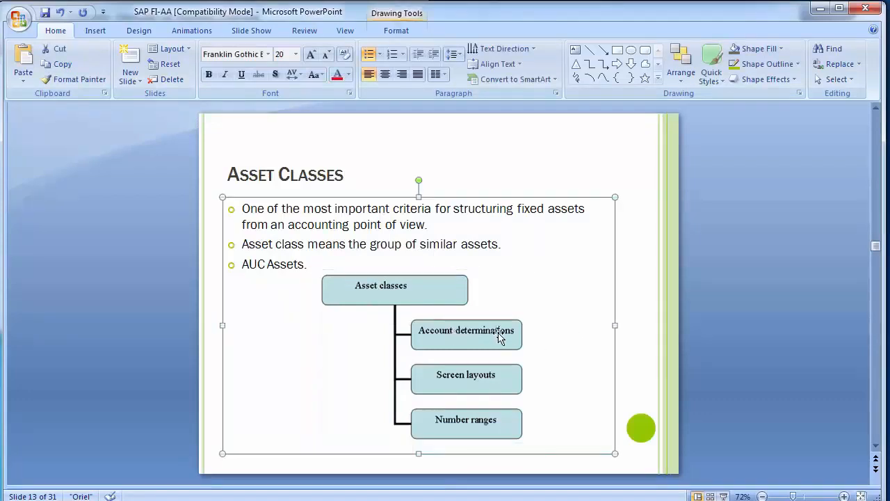
left_click(750, 357)
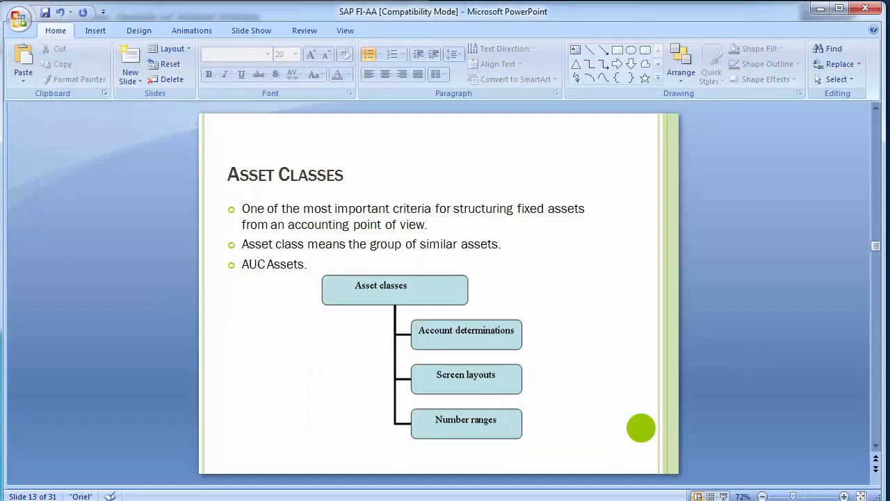
key("alt+Tab")
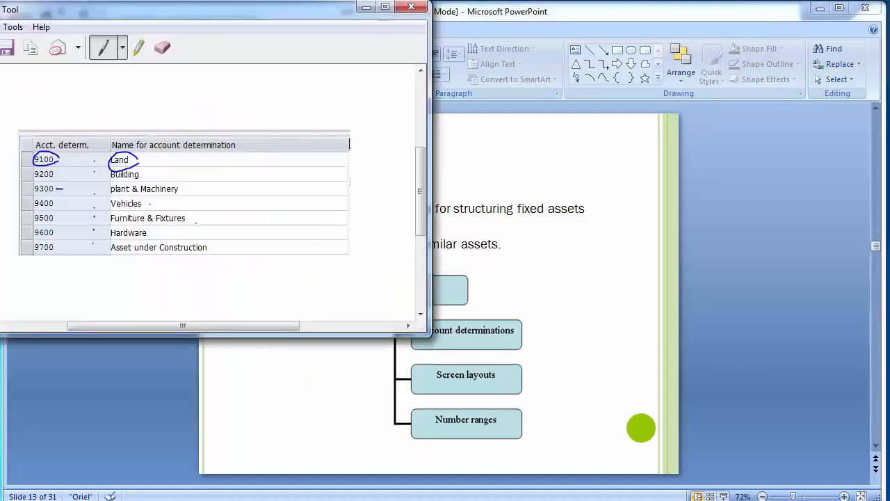
left_click(196, 223)
- Switch back to the new SAP entry and choose 9100 Land as its account determination
mouse_move(336, 495)
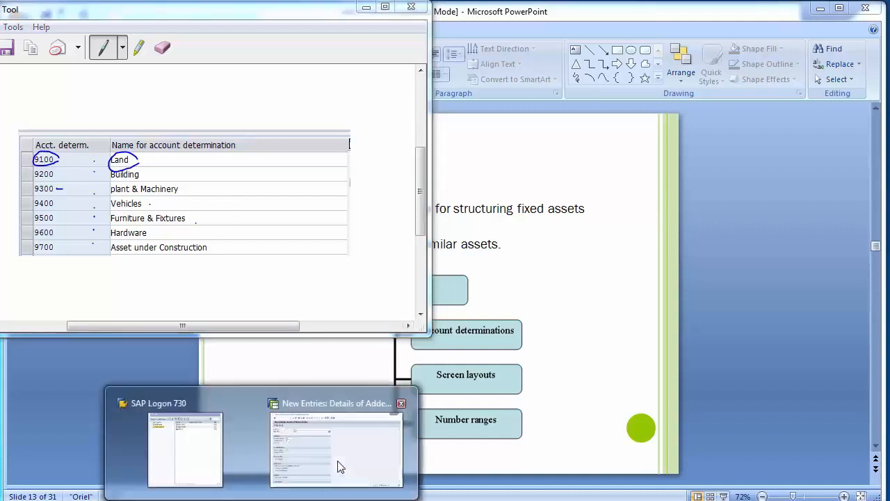
left_click(340, 467)
left_click(143, 178)
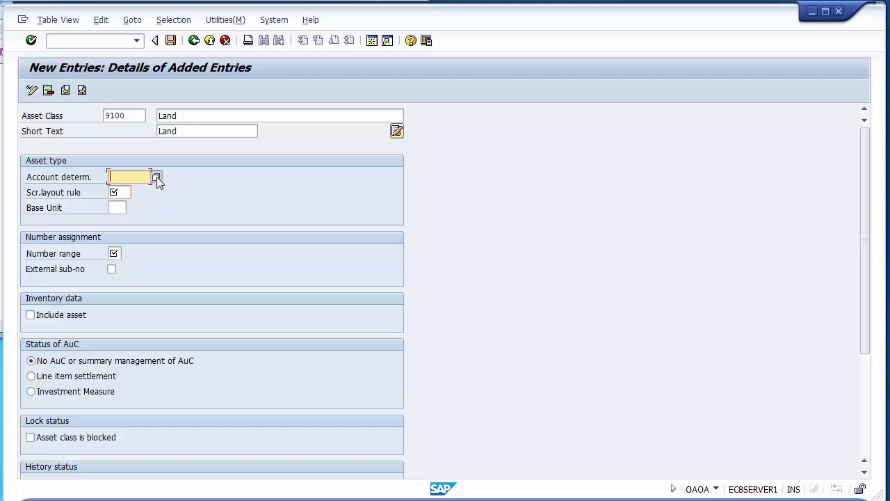
left_click(156, 176)
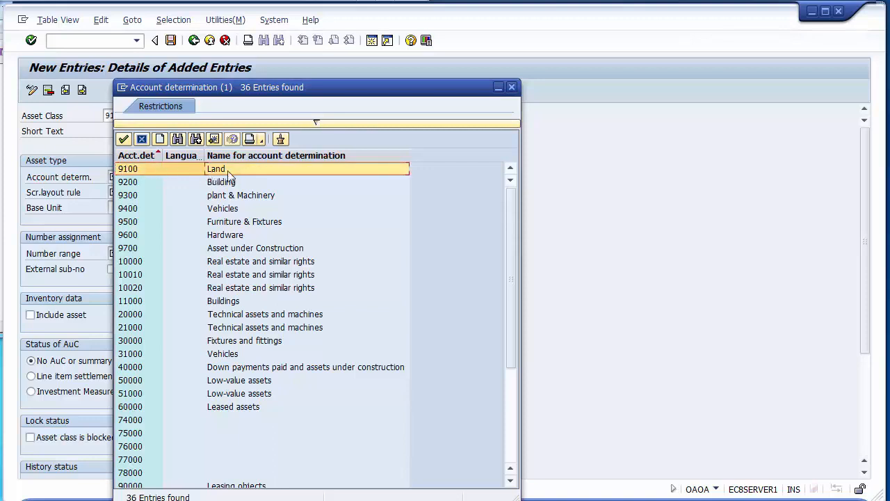
double_click(129, 168)
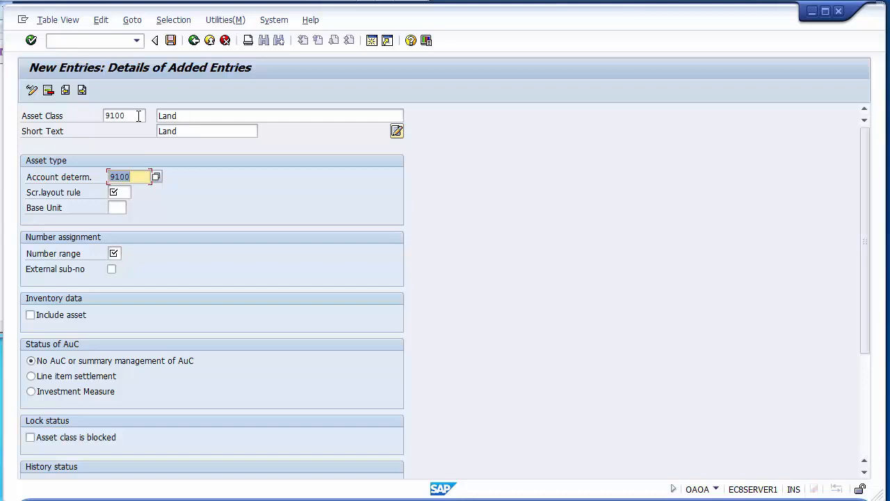
left_click(175, 115)
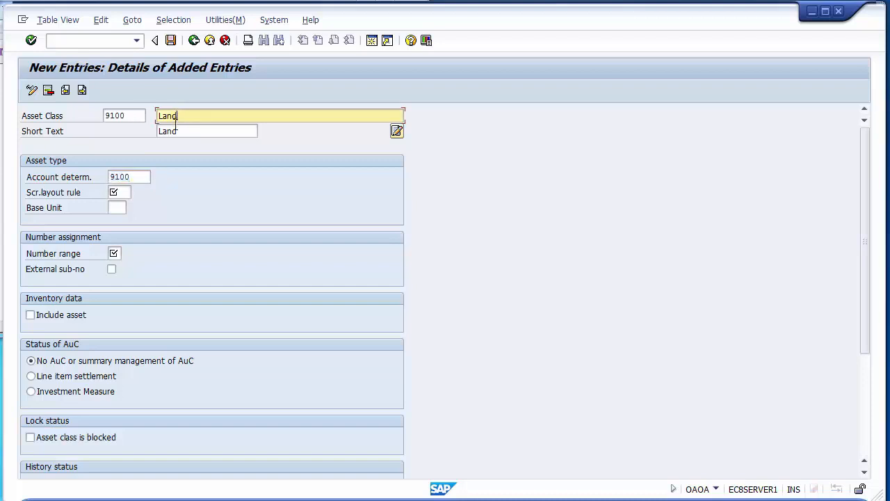
- Choose 9100 Land as the screen layout rule of the new asset class
left_click(122, 191)
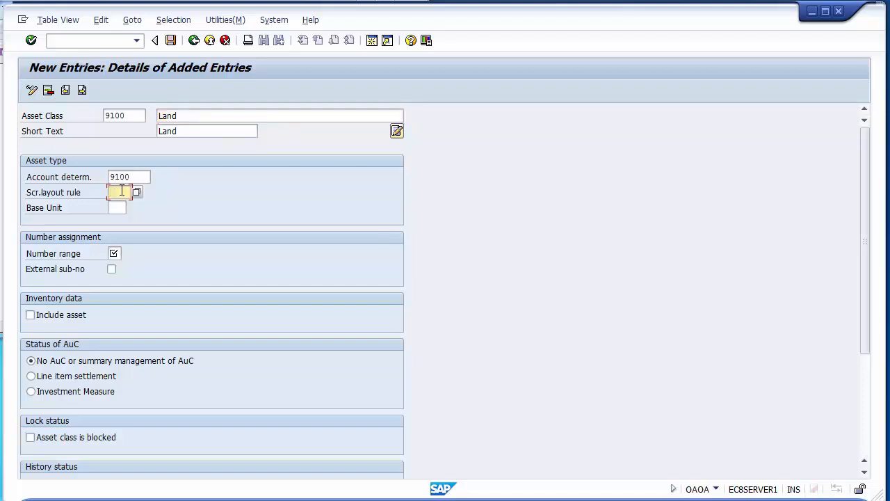
key("F4")
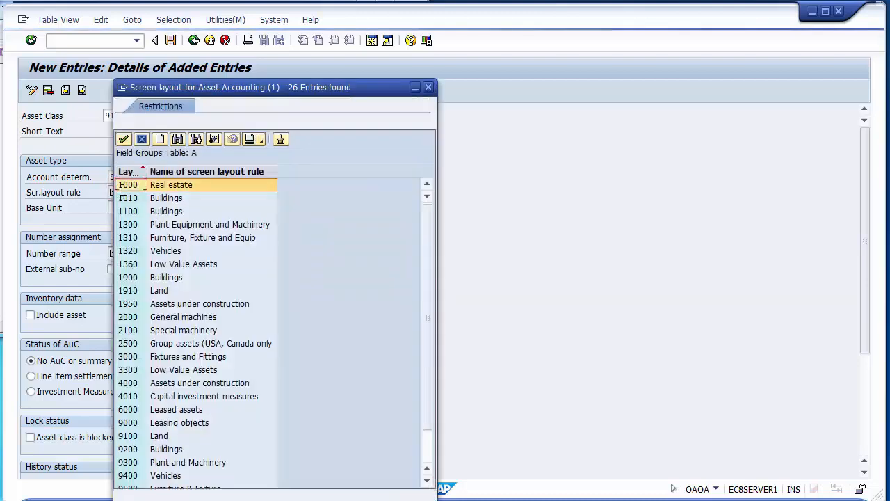
left_click(159, 438)
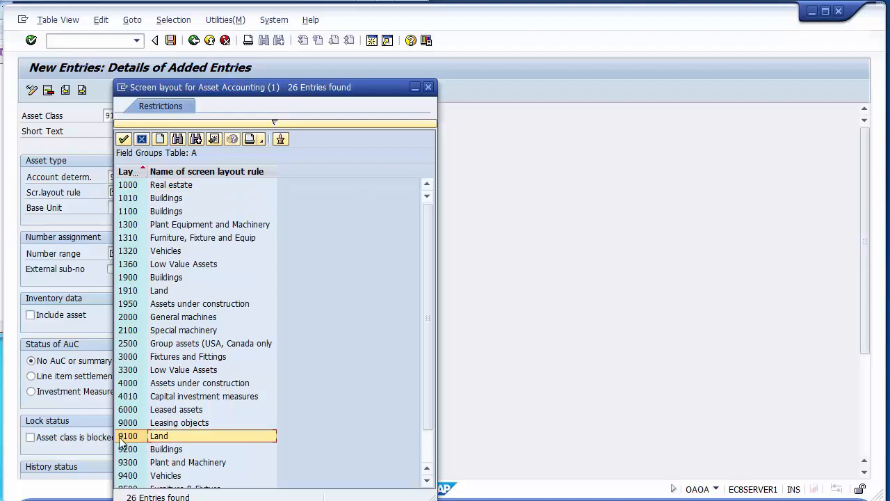
double_click(126, 438)
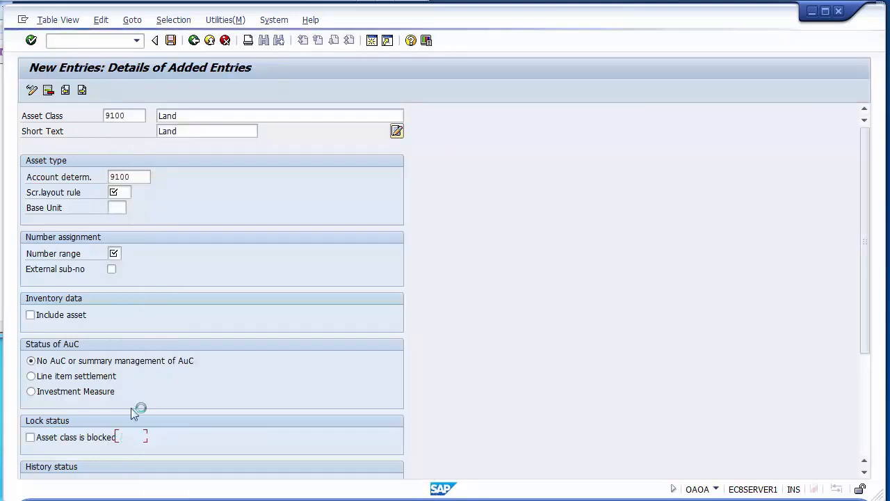
- Compare the codes entered for the asset class, account determination and screen layout rule
left_click(137, 116)
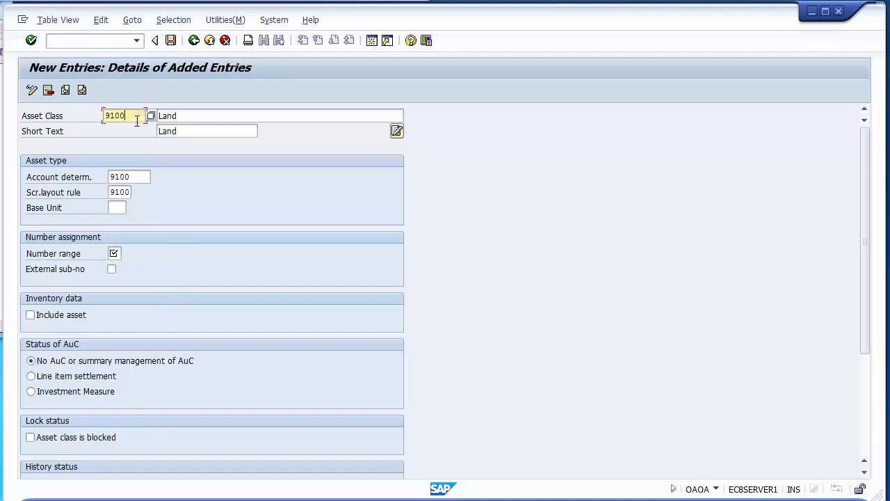
left_click(136, 177)
left_click(130, 192)
left_click(132, 178)
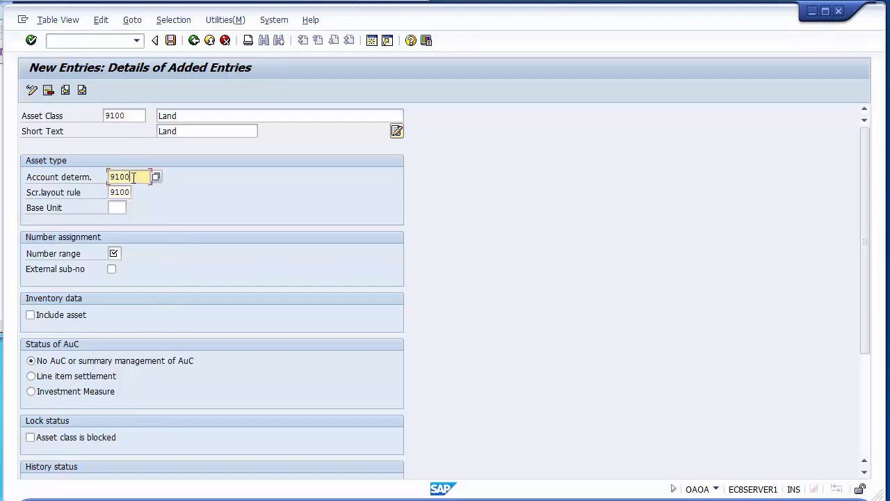
left_click(132, 116)
left_click(131, 177)
left_click(128, 193)
left_click(128, 176)
left_click(128, 115)
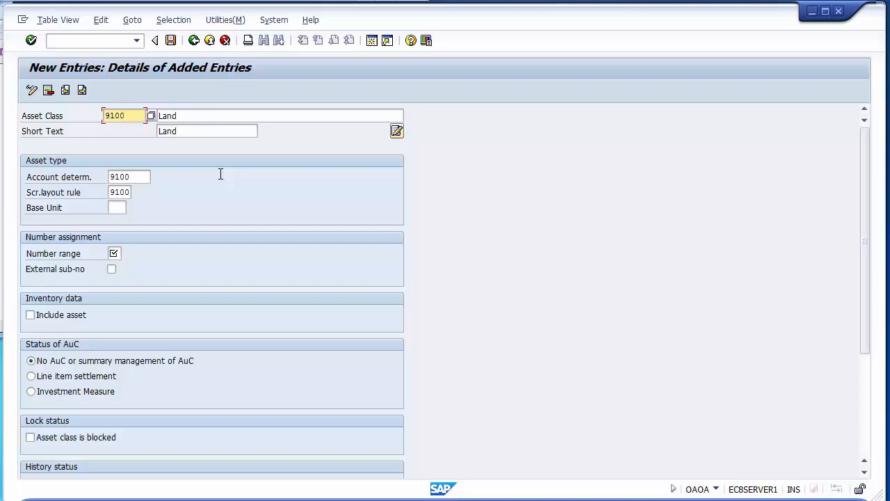
- Set the number range of the Land asset class to 01
left_click(118, 254)
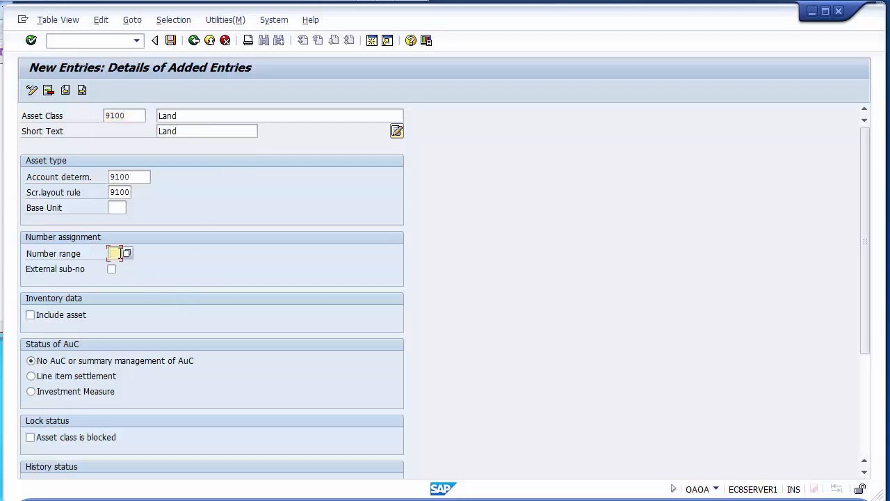
type("01")
- Check the Land asset class entry from its code and description through to the number assignment settings
left_click(141, 116)
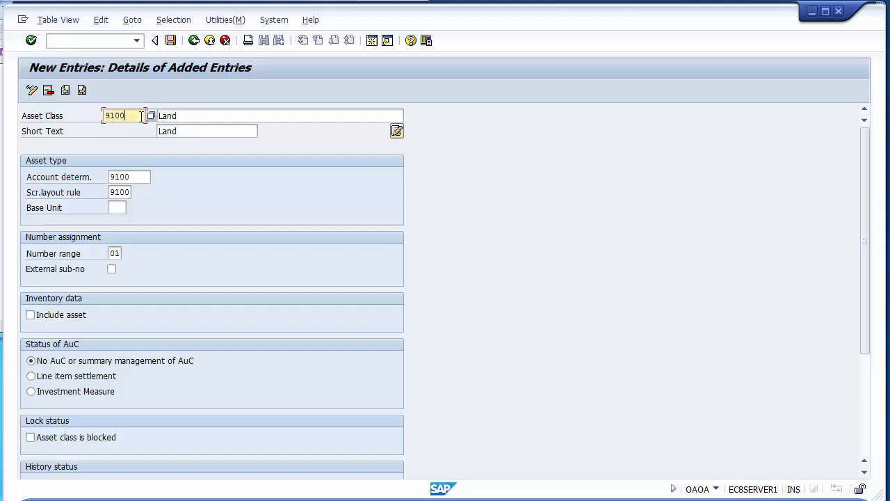
left_click(201, 113)
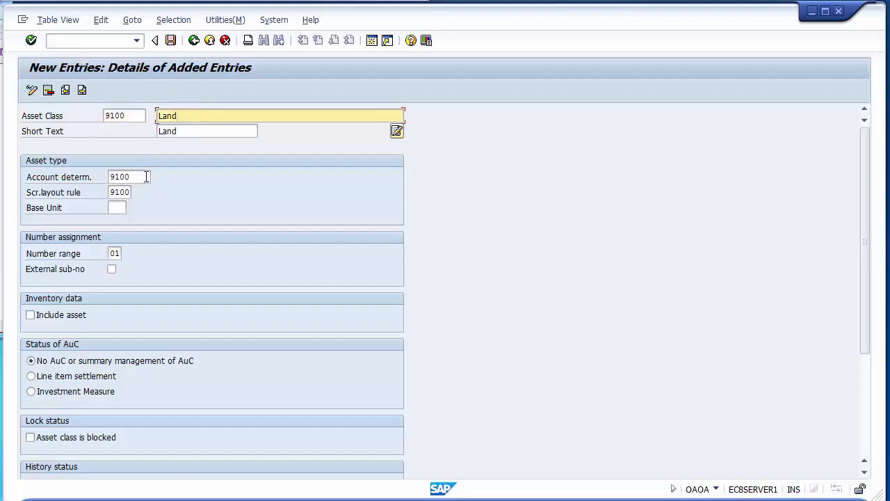
left_click(146, 177)
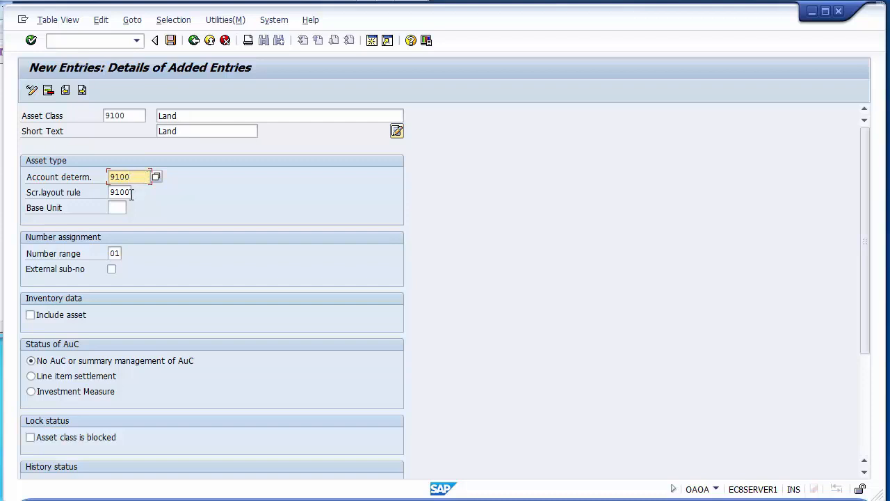
left_click(132, 195)
left_click(120, 252)
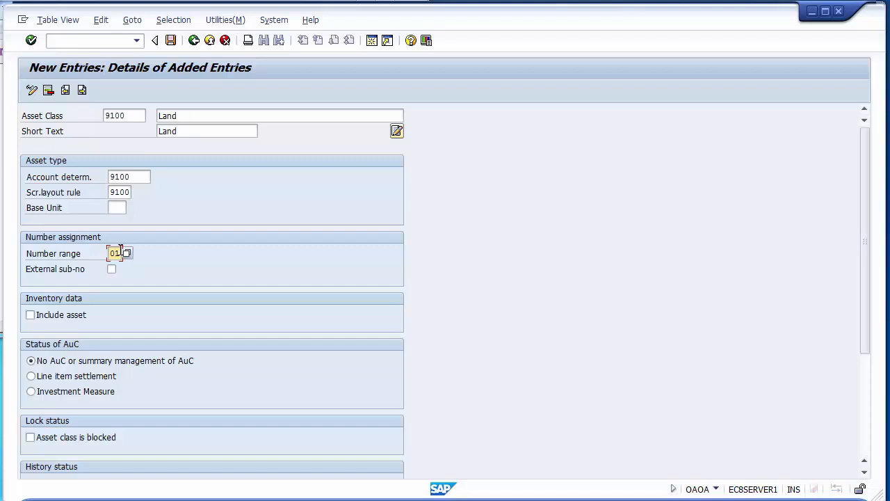
left_click(112, 270)
left_click(115, 254)
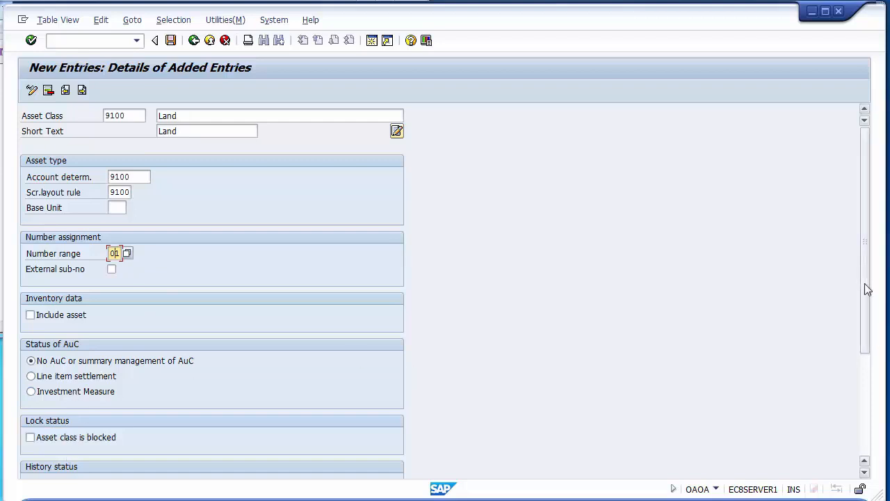
- Enable Include asset in the inventory data of the Land asset class
left_click_drag(867, 289, 867, 397)
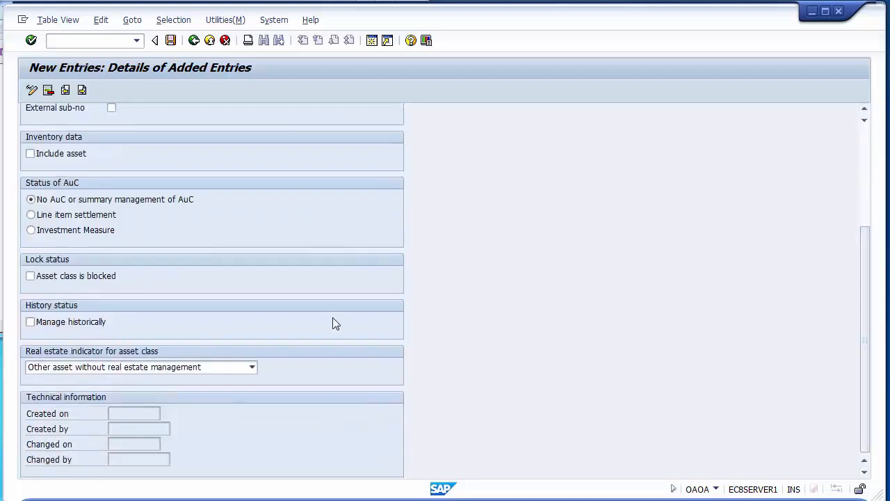
left_click(80, 322)
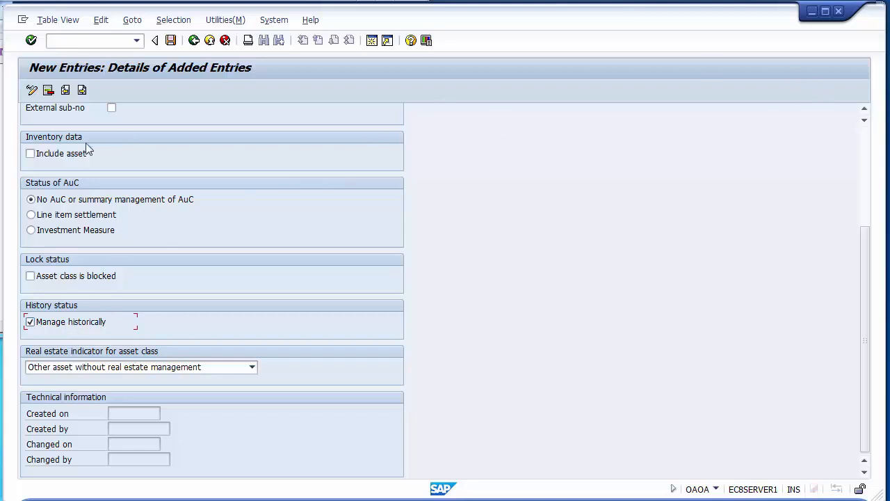
left_click(31, 153)
left_click_drag(867, 273, 869, 154)
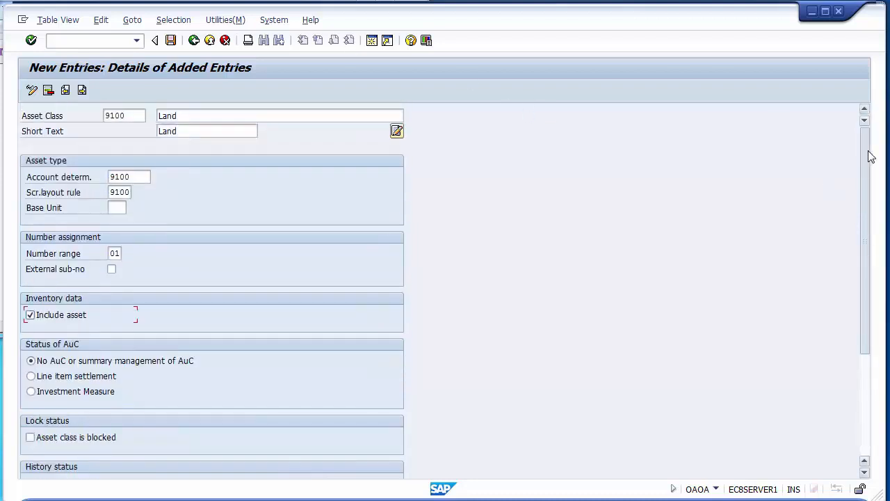
left_click(148, 176)
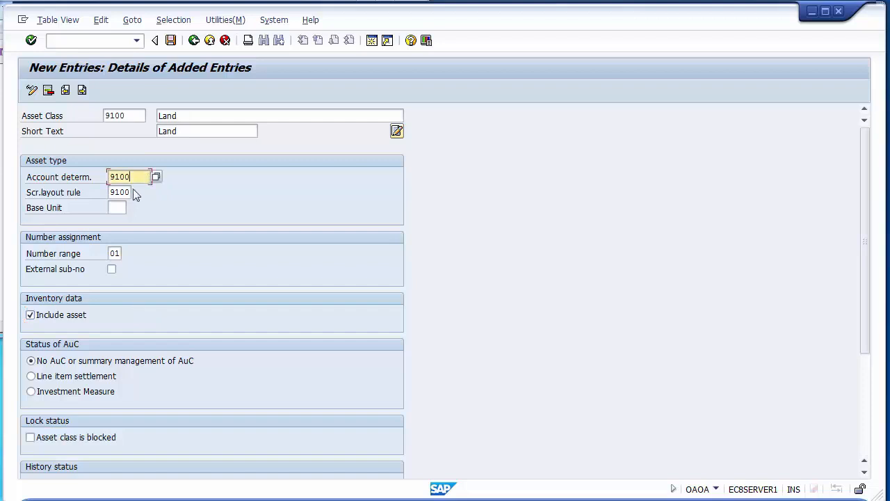
left_click(130, 192)
left_click(120, 254)
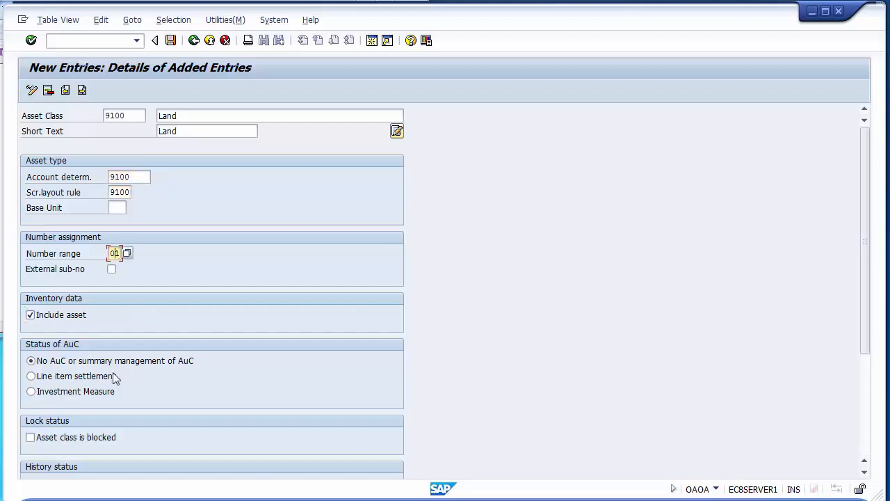
- Keep No AuC or summary management of AuC for the Land asset class and save it to the FICO Configurations customizing request
left_click(68, 315)
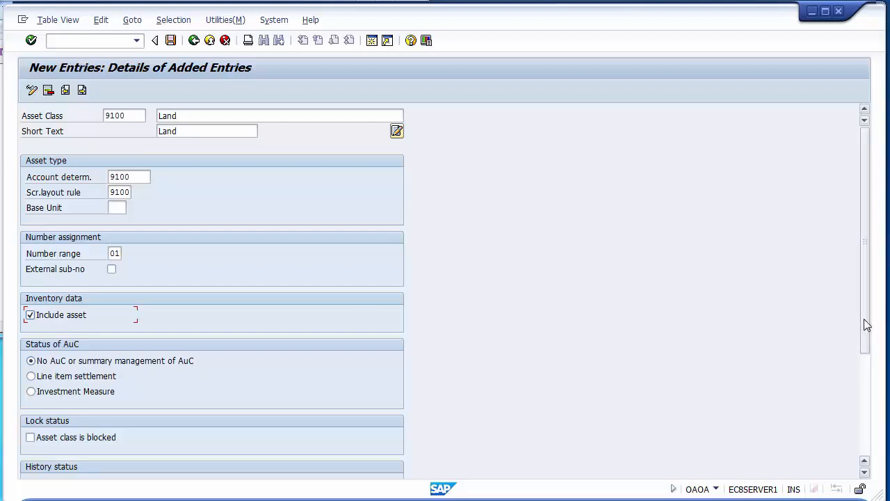
left_click(866, 385)
left_click(866, 386)
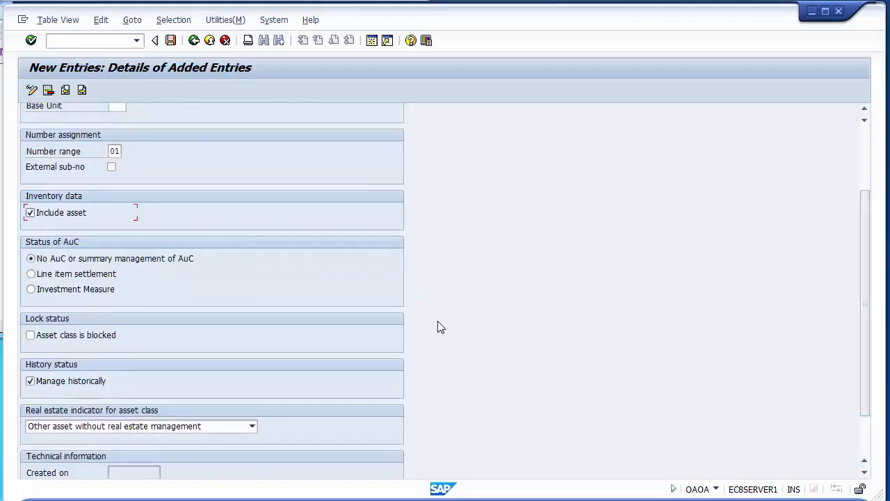
left_click(148, 263)
left_click(170, 40)
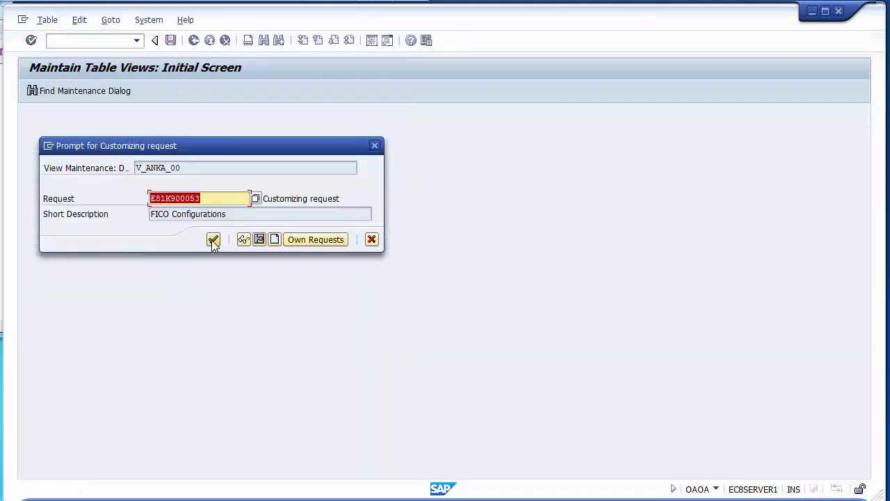
left_click(213, 239)
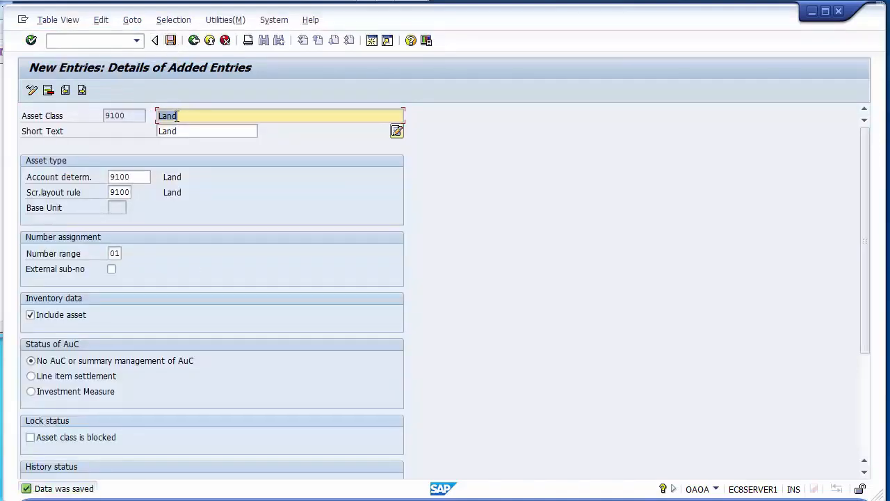
left_click(194, 40)
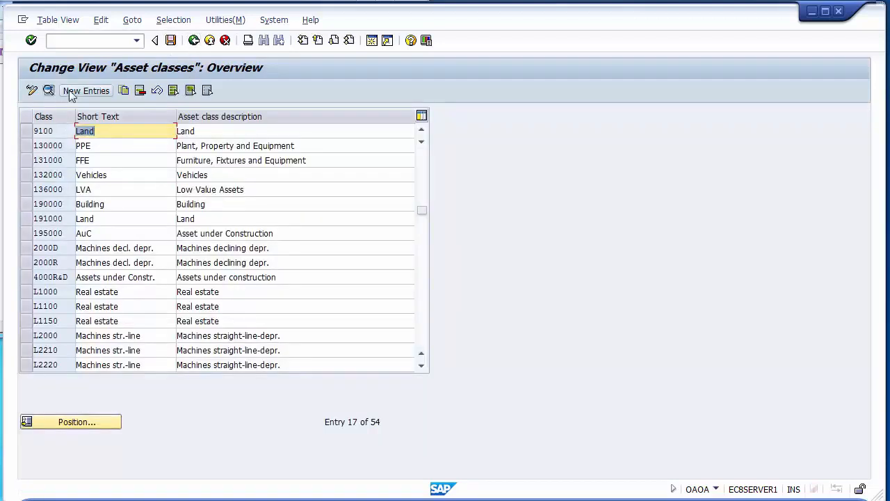
- Add a new asset class 9200 with Building as both its description and short text
left_click(70, 93)
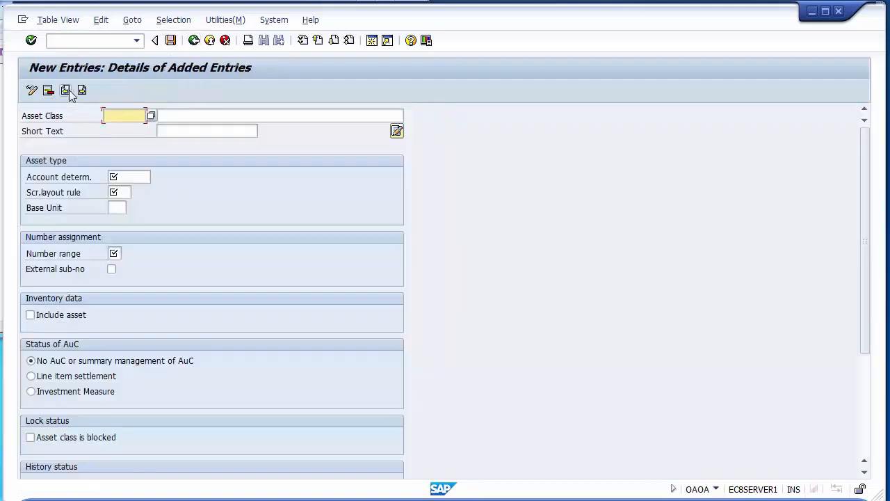
type("9200")
key("Tab")
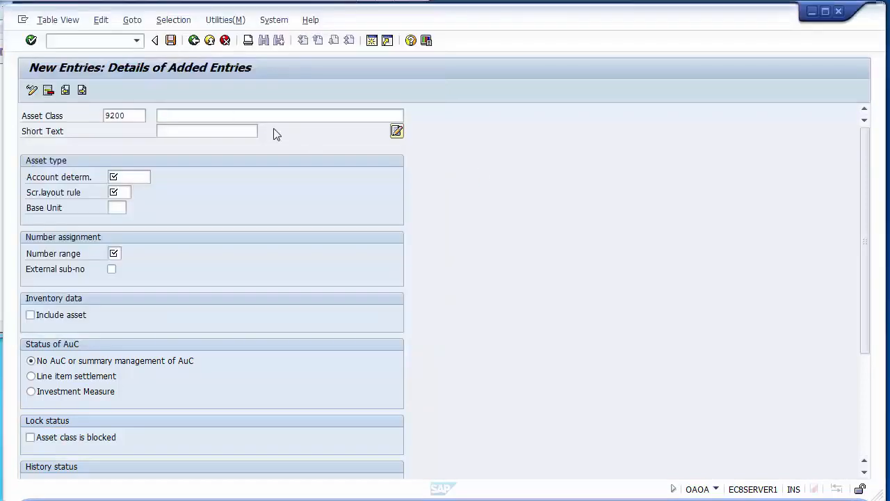
left_click(221, 112)
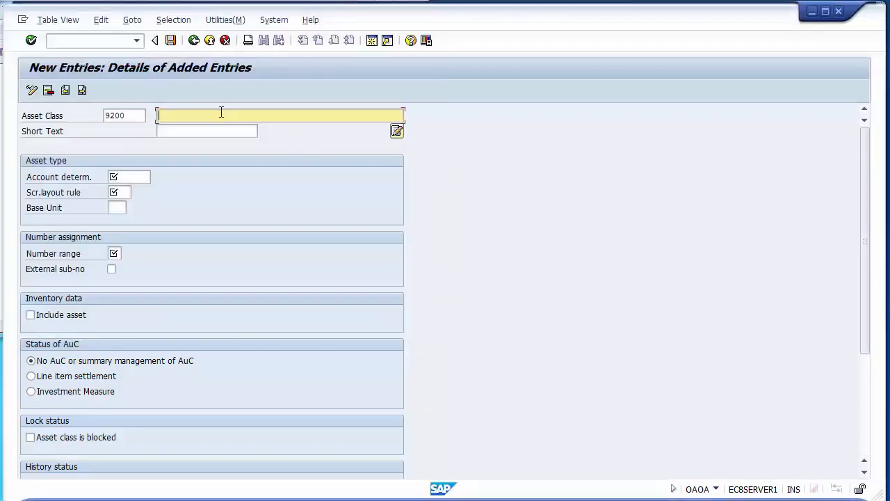
type("Builing")
key("BackSpace")
key("BackSpace")
key("BackSpace")
key("BackSpace")
key("BackSpace")
type("lding")
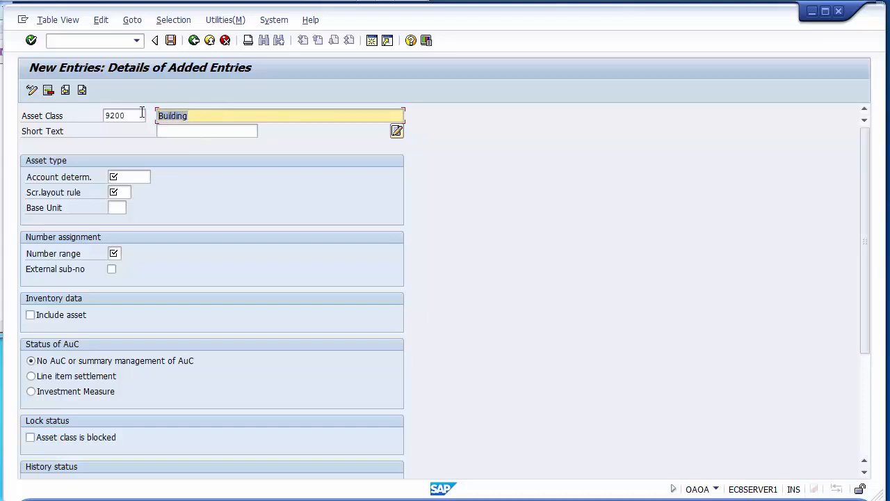
left_click(167, 130)
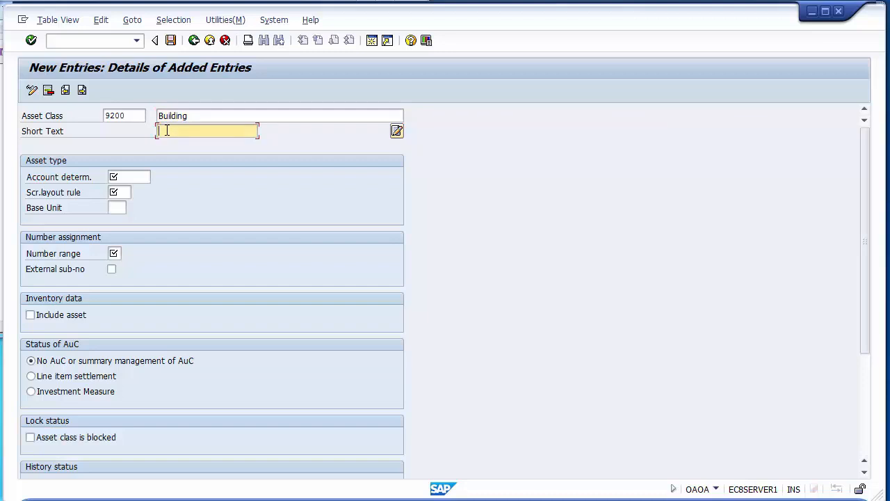
type("Building")
- Set the Building class's account determination and screen layout rule to 9200 and its number range to 02
left_click(138, 176)
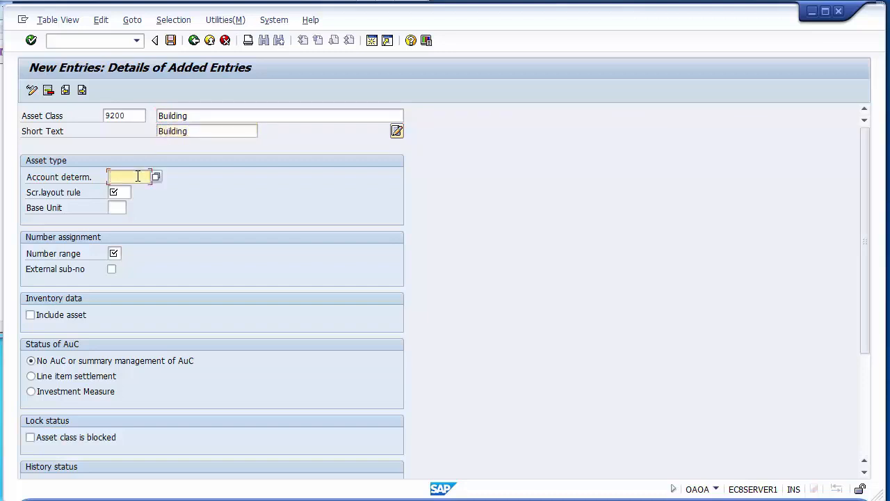
type("9200")
key("Tab")
type("9200")
left_click(115, 253)
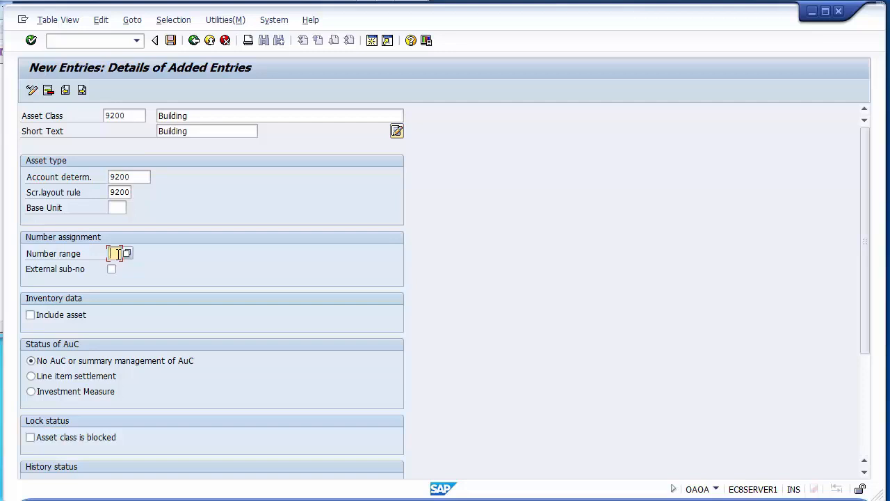
type("02")
- Enable Include asset and Manage historically for the Building asset class, save it and return to the asset class overview
left_click(57, 315)
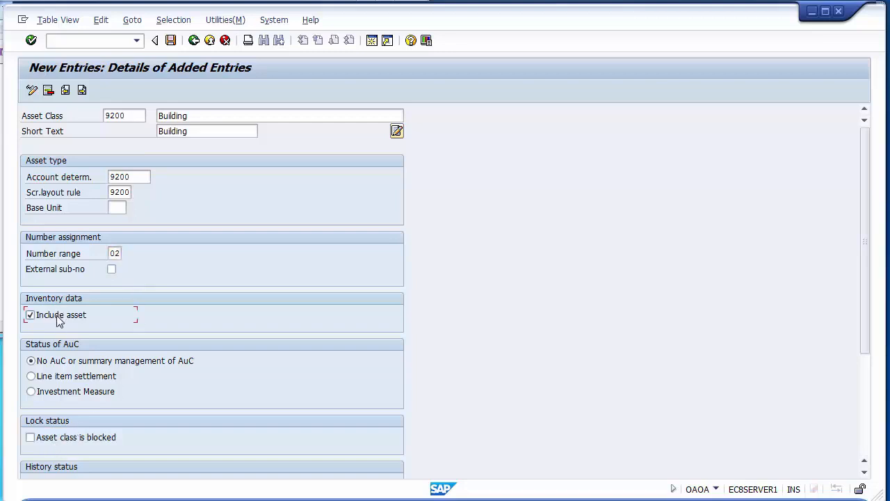
scroll(57, 318, "down", 3)
left_click(58, 320)
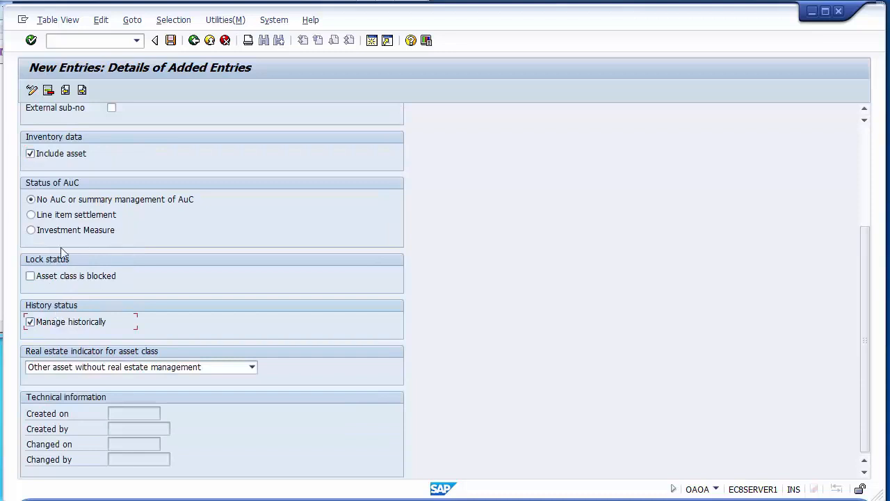
left_click(170, 40)
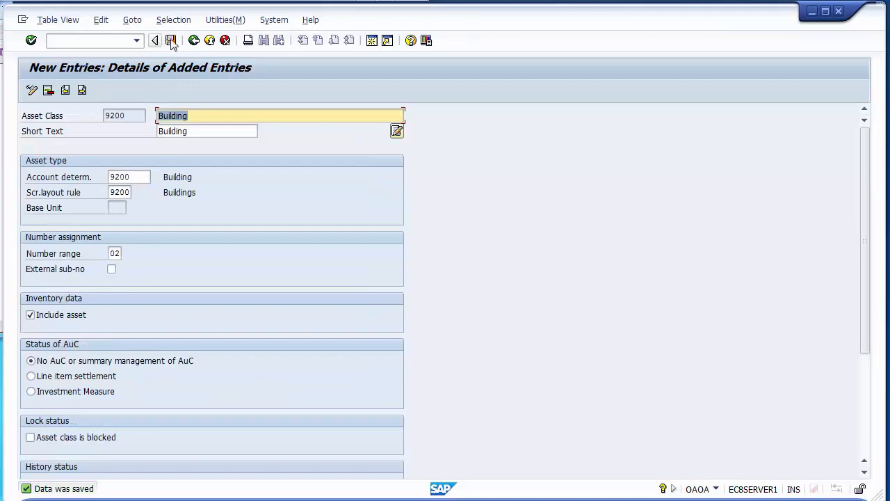
left_click(194, 41)
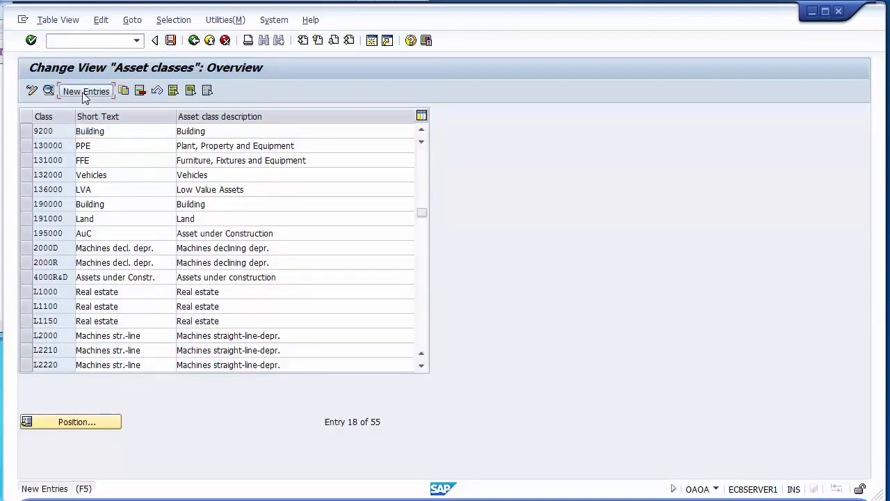
- Add a new asset class 9300 with the description Plant & Machinery
left_click(85, 91)
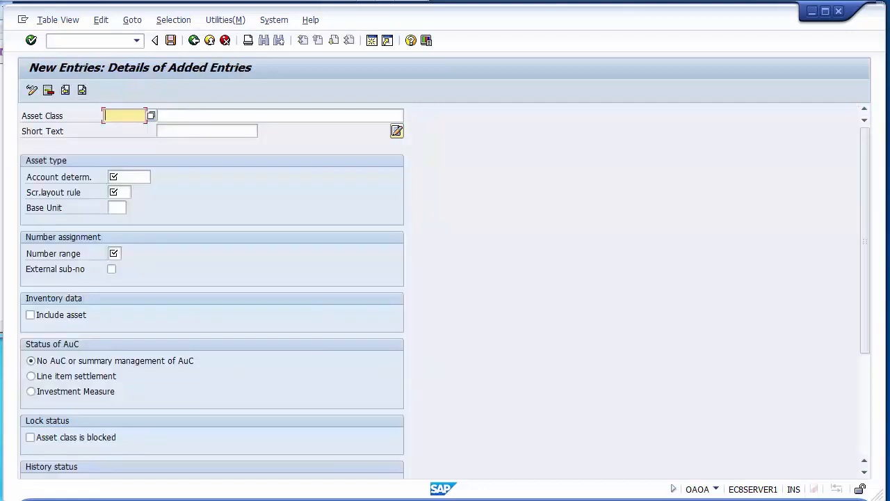
type("9300")
key("Tab")
key("alt+Tab")
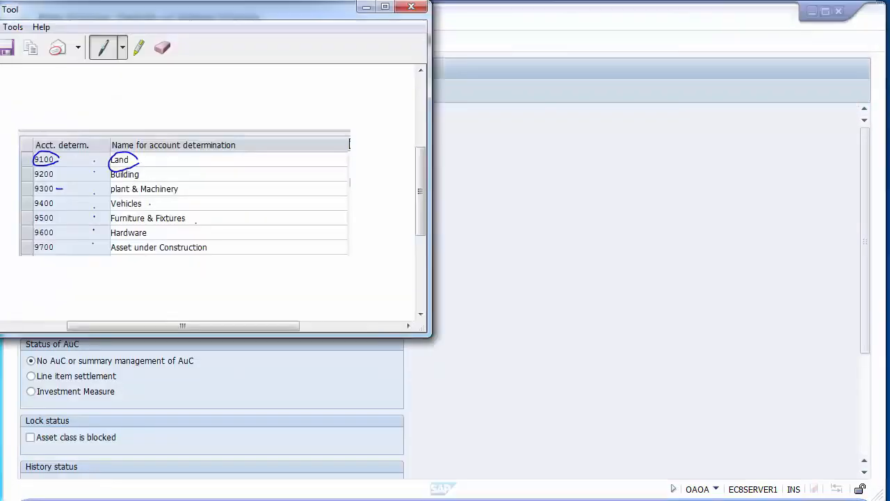
left_click(555, 189)
left_click(261, 113)
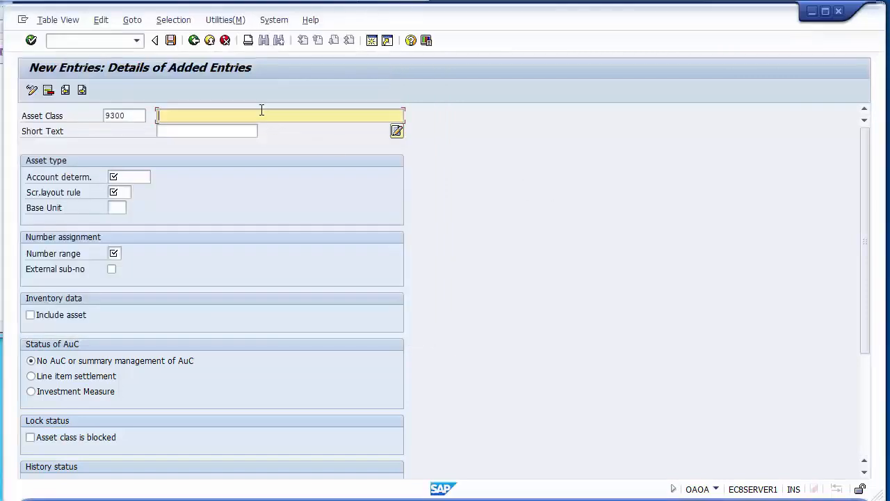
type("Plant & Ma")
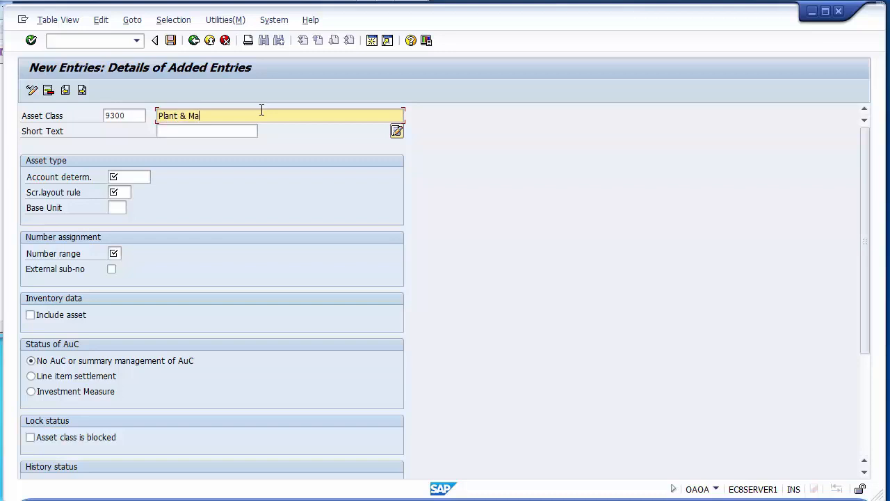
type("chinery")
- Set the Plant & Machinery class's account determination and screen layout rule to 9300 and its number range to 03
left_click(129, 177)
type("93")
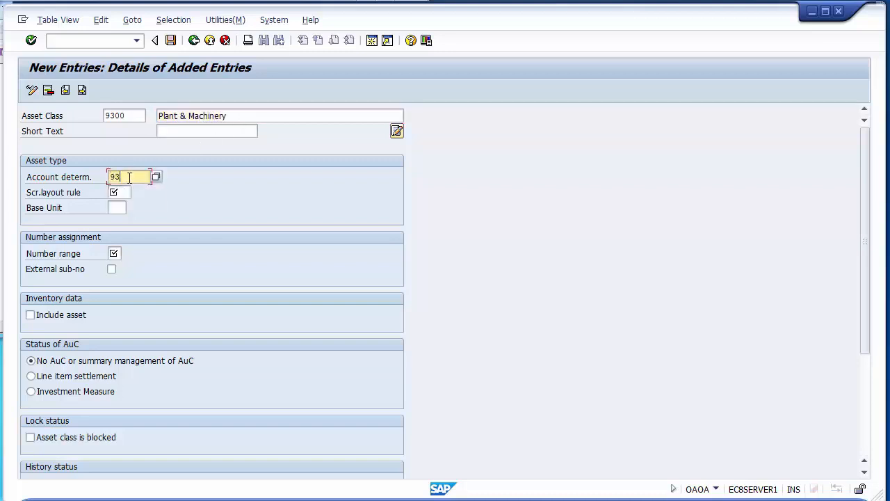
type("00")
key("Tab")
type("9300")
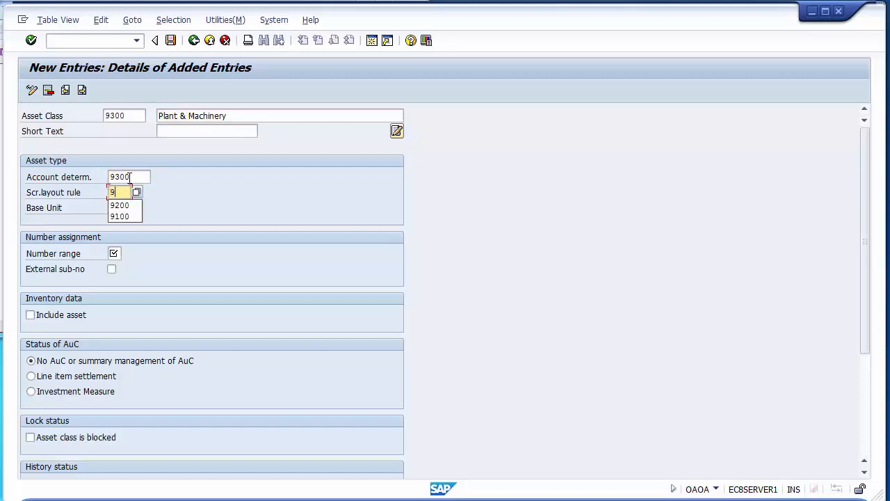
key("Tab")
key("Tab")
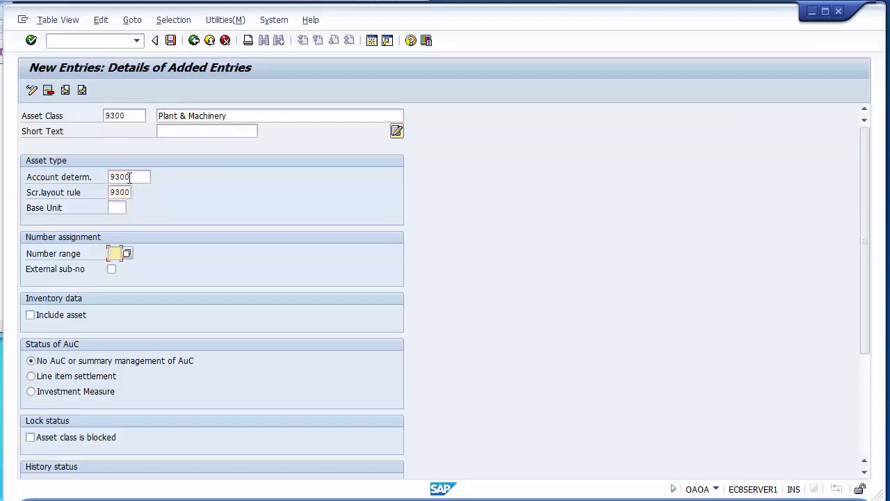
type("03")
- Enable Include asset and Manage historically for the Plant & Machinery asset class, save it and return to the overview
left_click(57, 315)
scroll(56, 316, "down", 5)
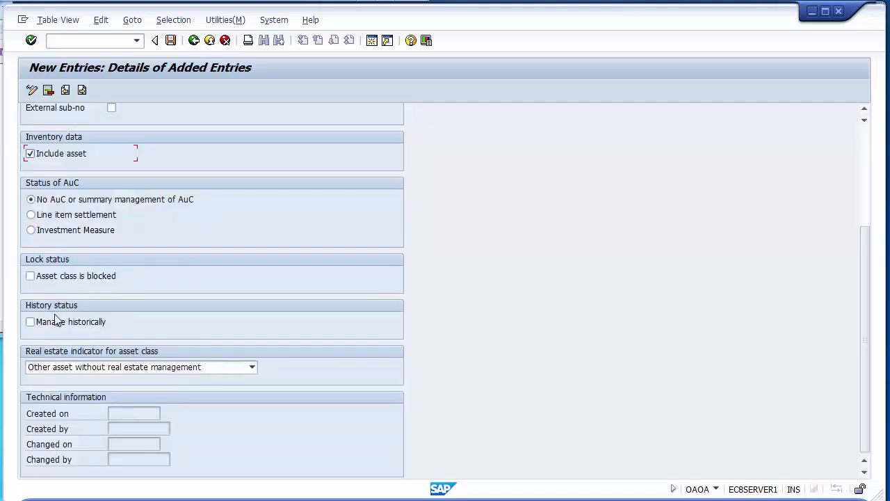
left_click(57, 320)
left_click(171, 40)
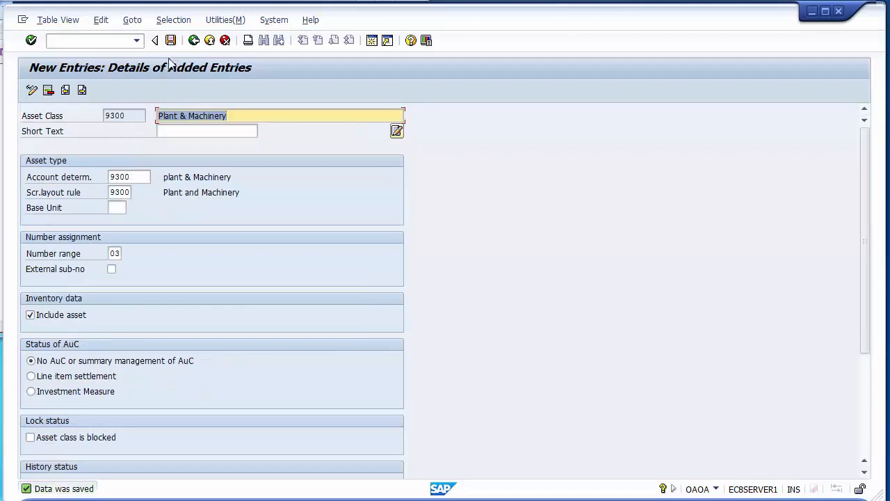
left_click(194, 40)
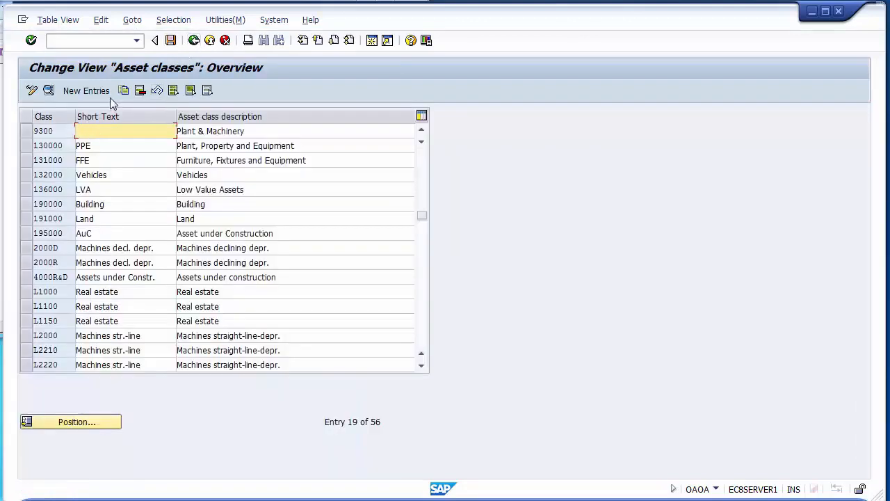
- Add a new asset class 9400 with Vehicles as both its description and short text
left_click(91, 91)
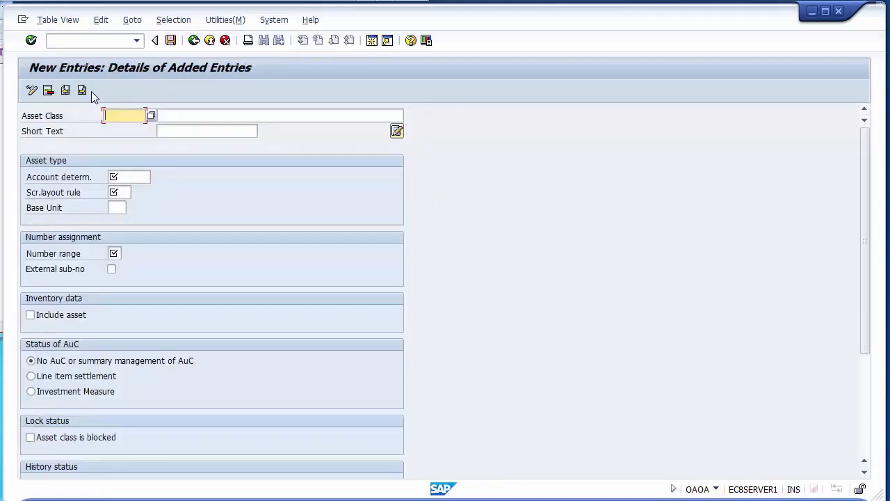
type("9400")
key("Tab")
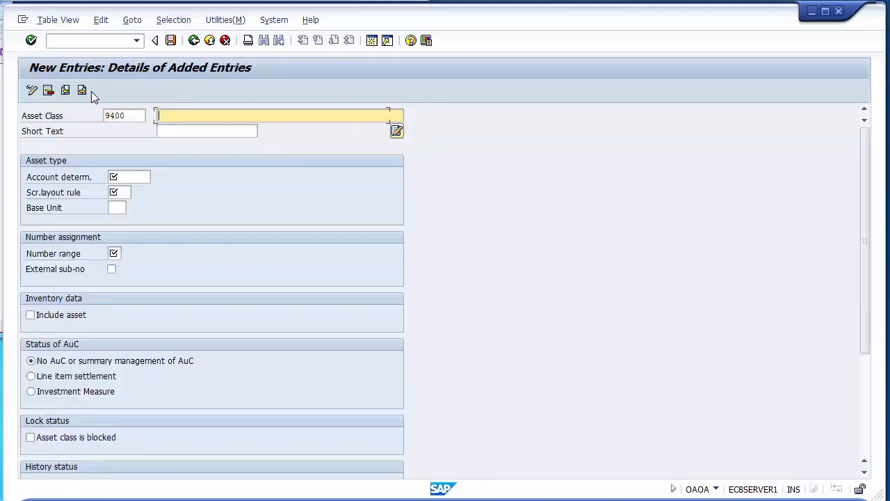
key("alt+Tab")
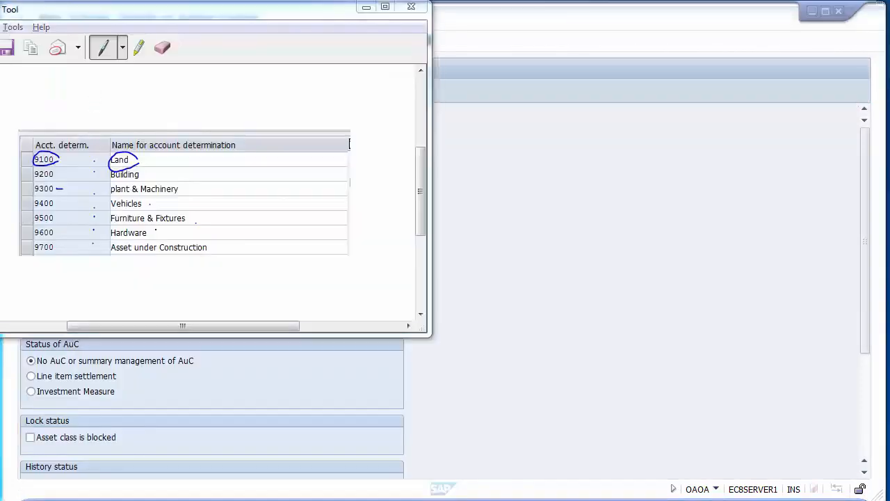
key("alt+Tab")
type("Ve")
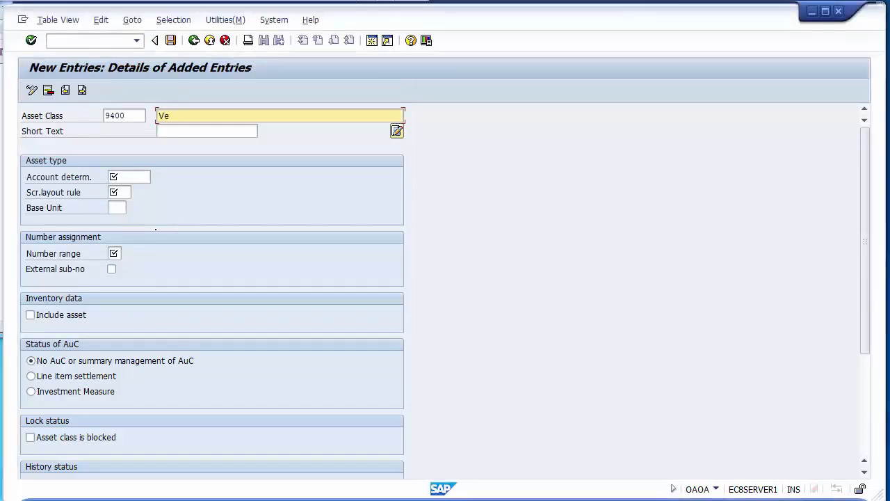
type("hicales")
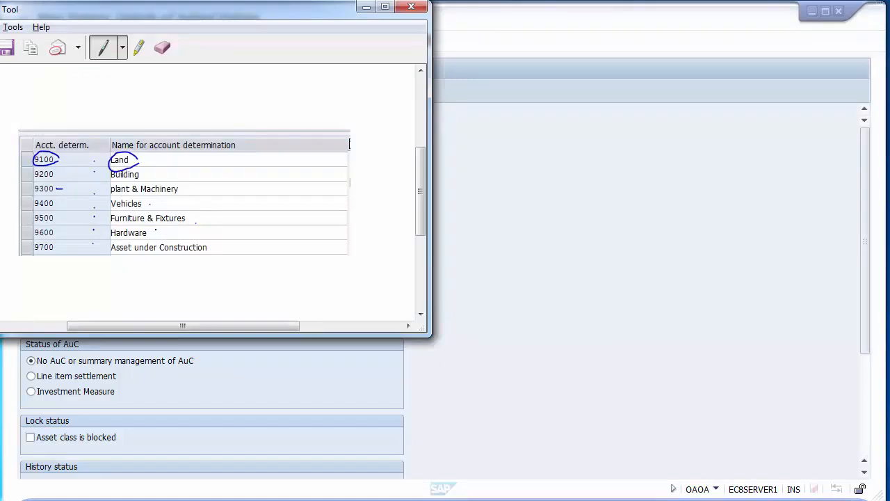
key("alt+Tab")
key("Left")
key("Left")
key("Left")
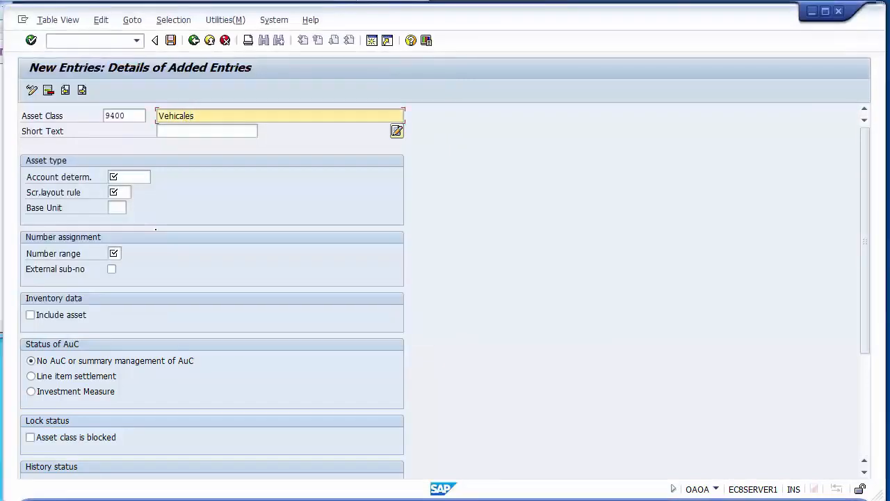
key("BackSpace")
left_click(198, 133)
type("Vehicles")
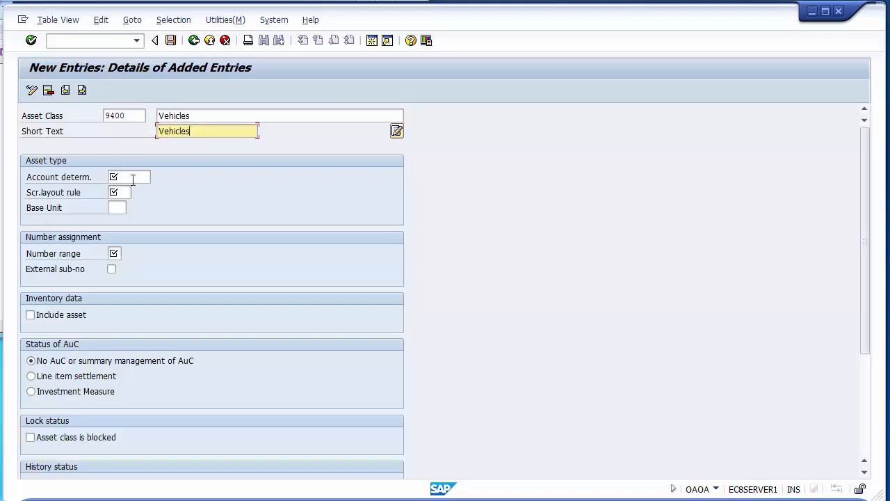
- Set the Vehicles class's account determination and screen layout rule to 9400 and its number range to 04
left_click(131, 178)
type("9400")
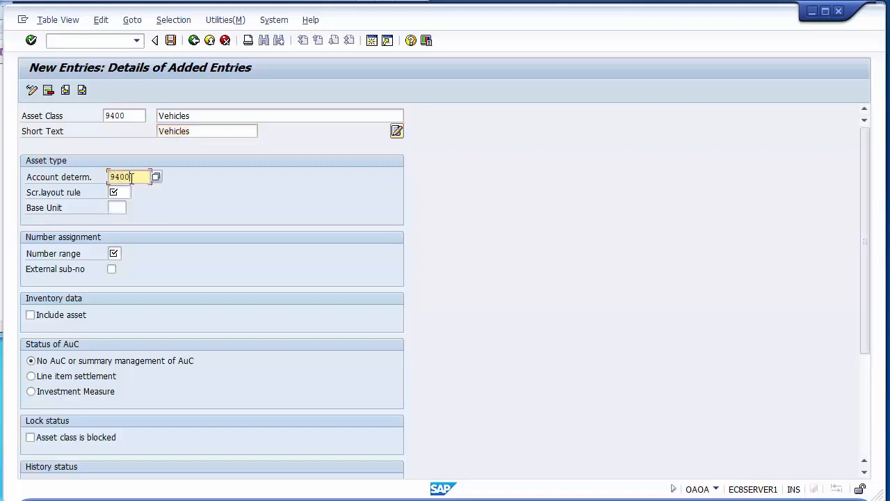
key("Tab")
type("9400")
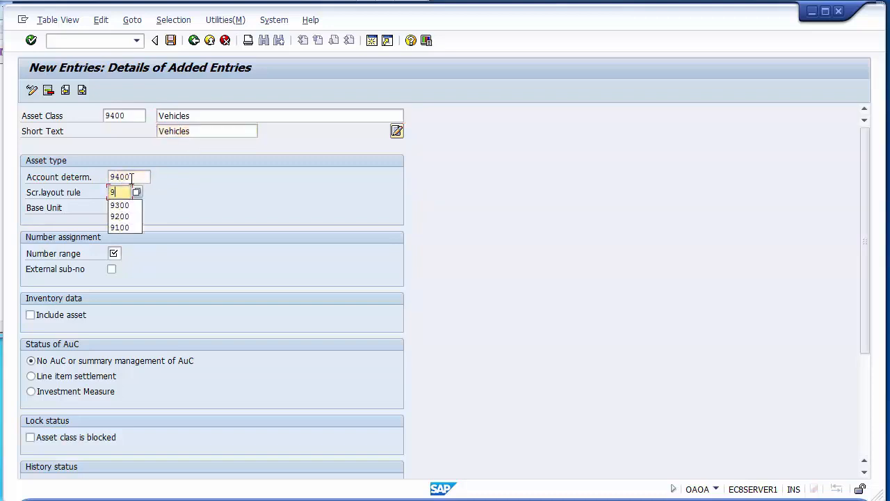
left_click(120, 253)
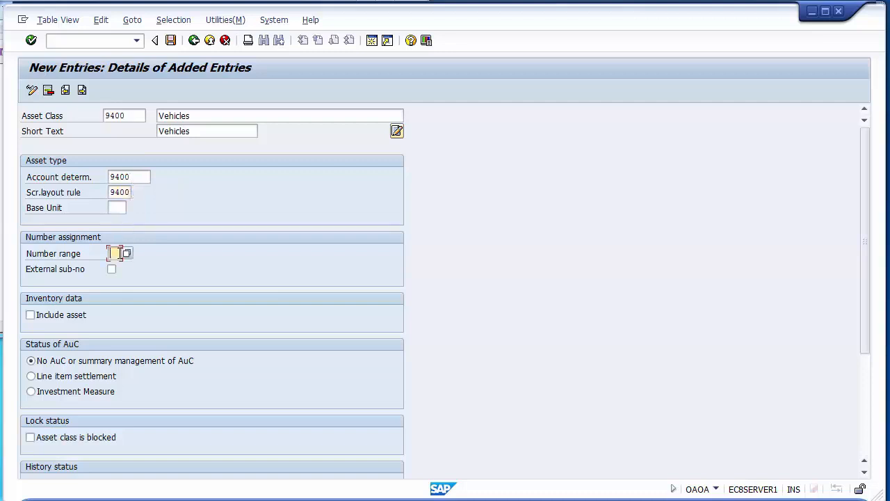
type("04")
- Enable Include asset and Manage historically for the Vehicles asset class, save it and return to the overview
left_click(68, 316)
scroll(67, 319, "down", 5)
left_click(66, 322)
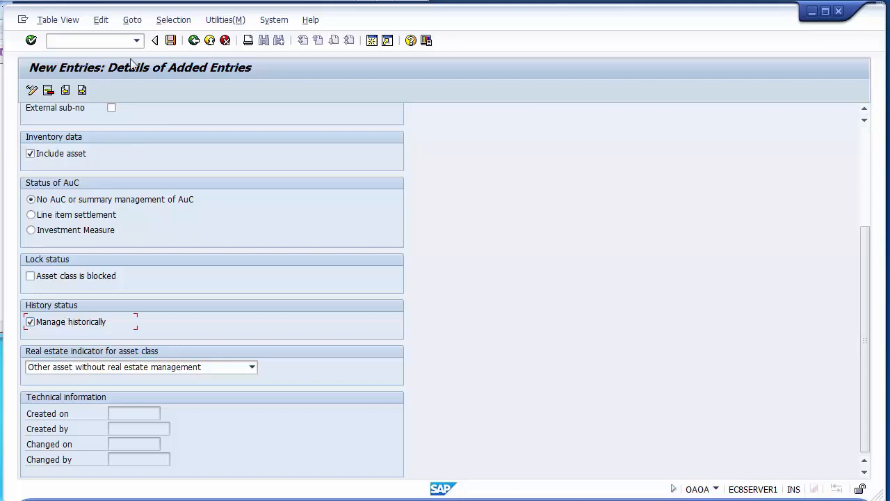
left_click(174, 41)
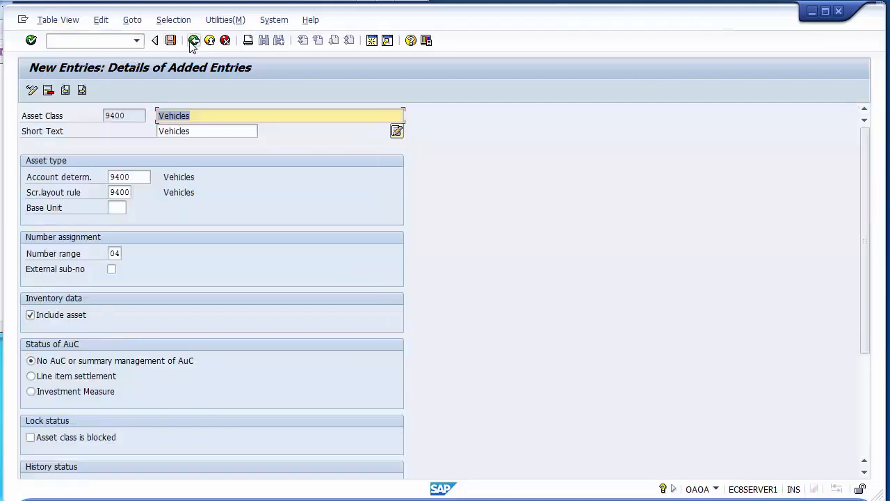
left_click(194, 40)
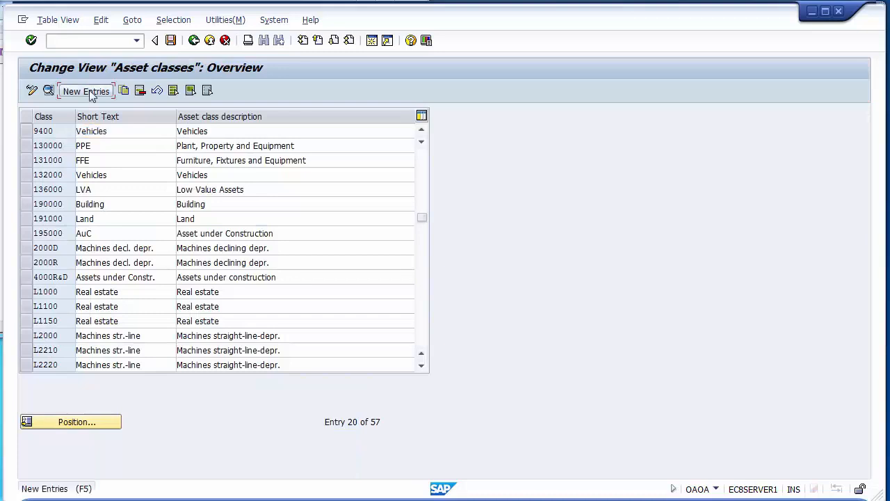
- Add a new asset class 9500 with the description Furniture & Fixture
left_click(89, 90)
type("9500")
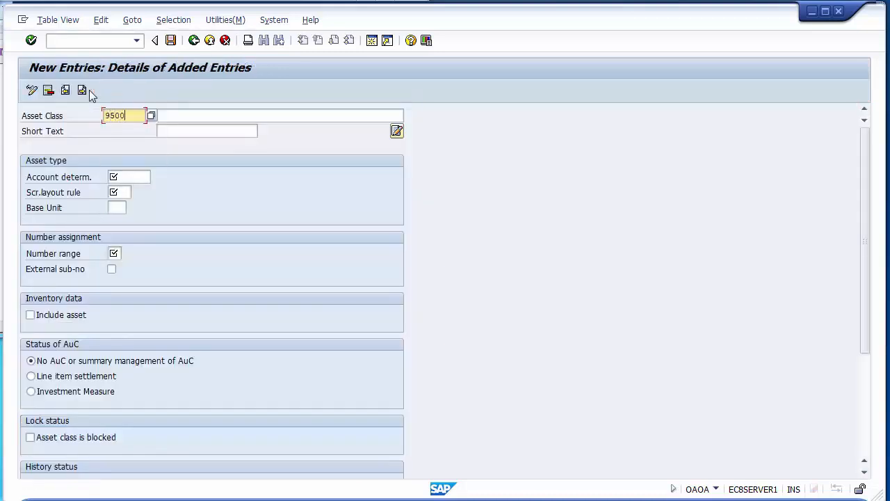
key("alt+Tab")
key("alt+Tab")
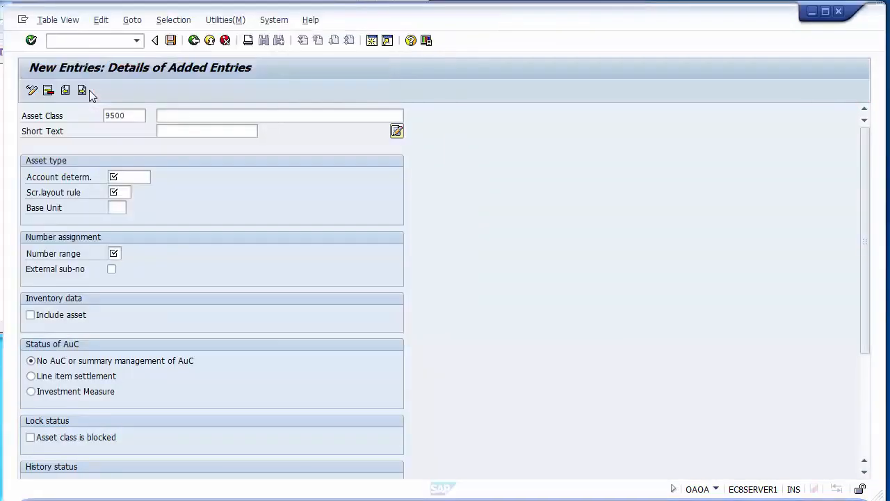
type("Furn")
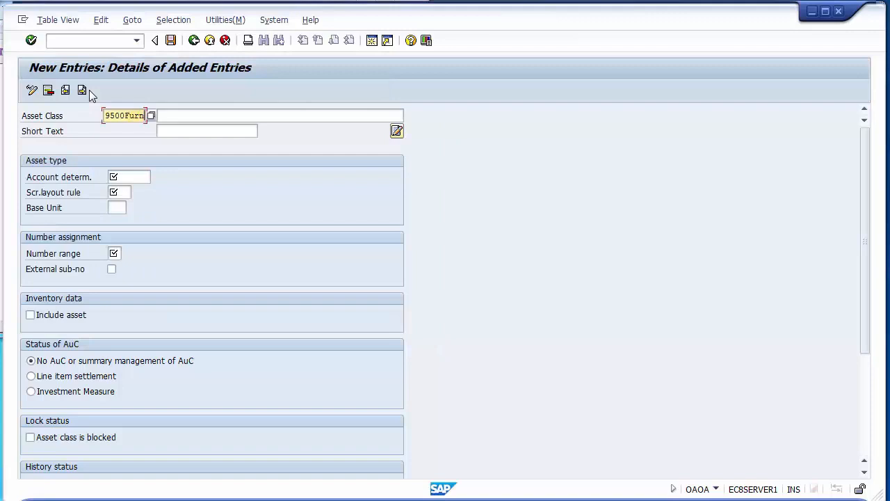
key("BackSpace")
key("BackSpace")
key("BackSpace")
key("BackSpace")
key("Tab")
type("Fu")
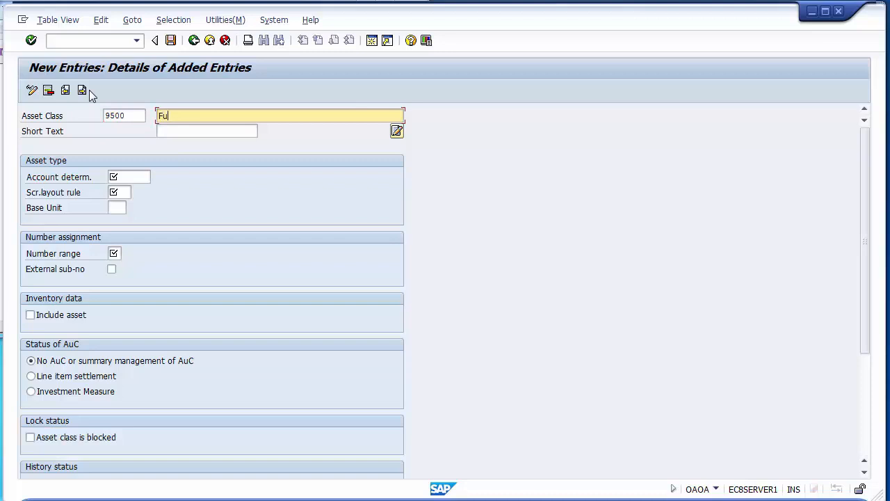
type("rniture & ")
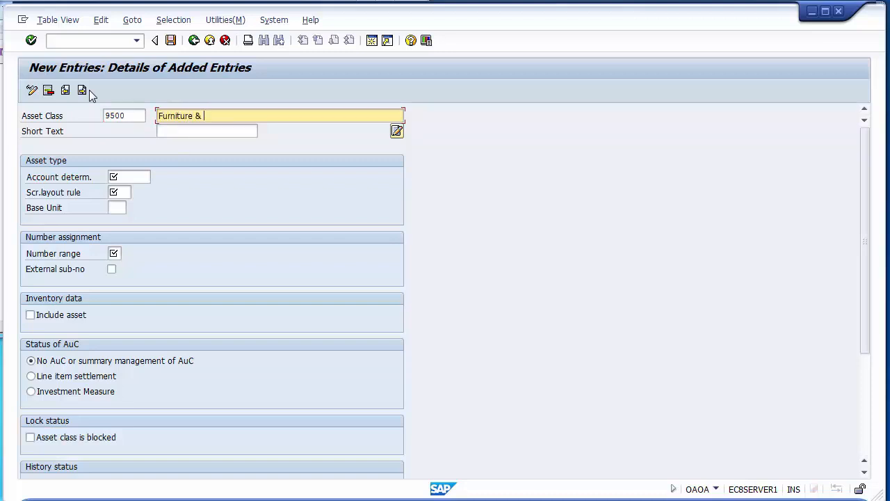
type("Fixt")
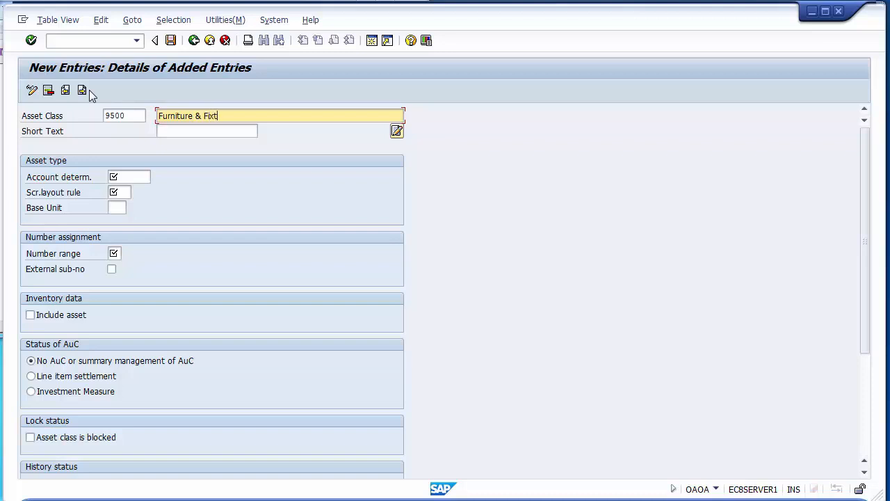
type("ure")
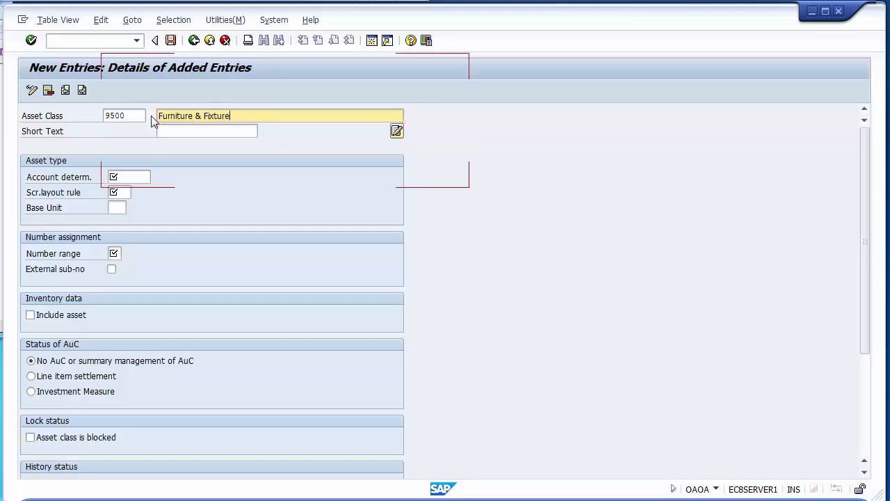
- Copy the word Furniture from the description of class 9500 into its short text
left_click(195, 115)
left_click_drag(182, 115, 138, 119)
key("ctrl+c")
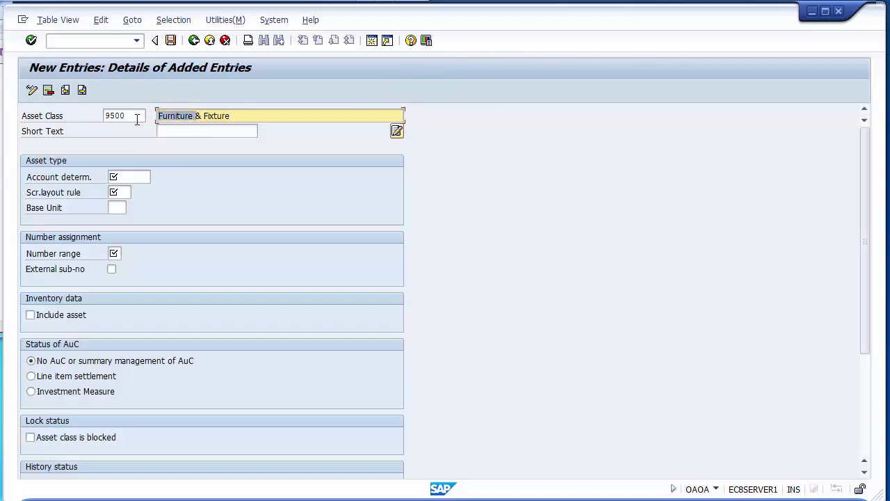
left_click(183, 137)
key("ctrl+v")
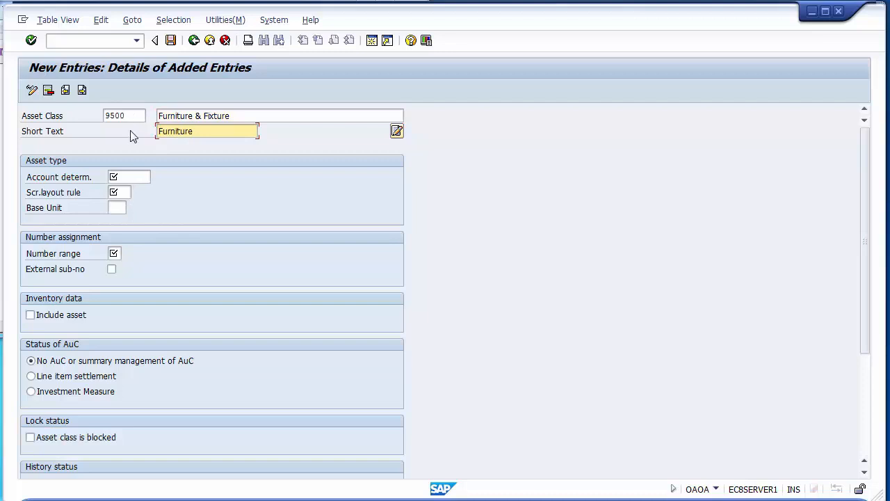
- Set the Furniture & Fixture class's account determination and screen layout rule to 9500 and its number range to 05
left_click(130, 175)
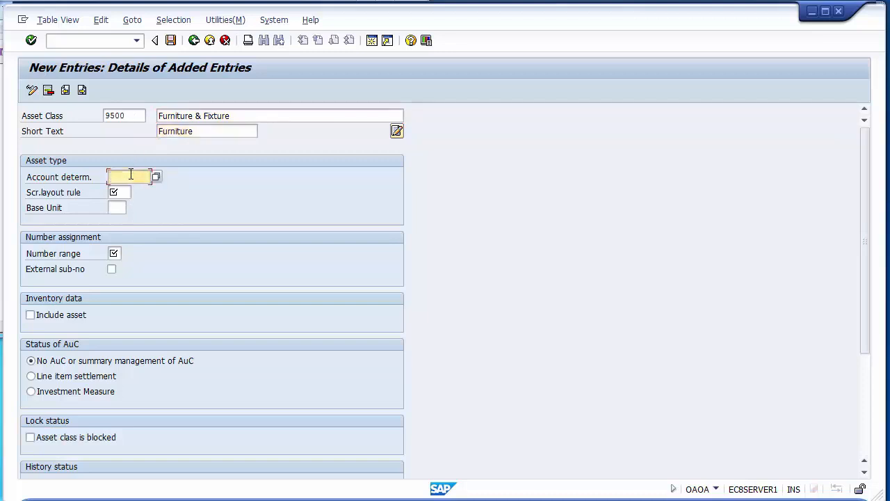
type("9500")
left_click(118, 192)
type("9500")
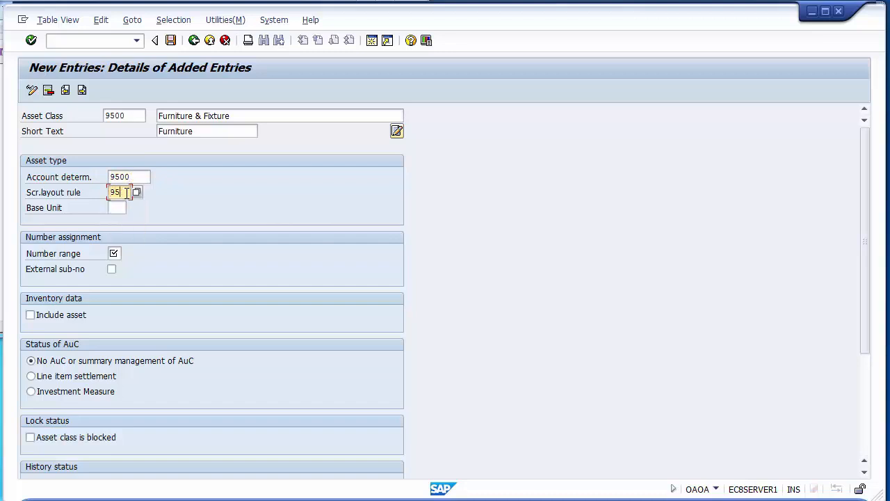
left_click(115, 253)
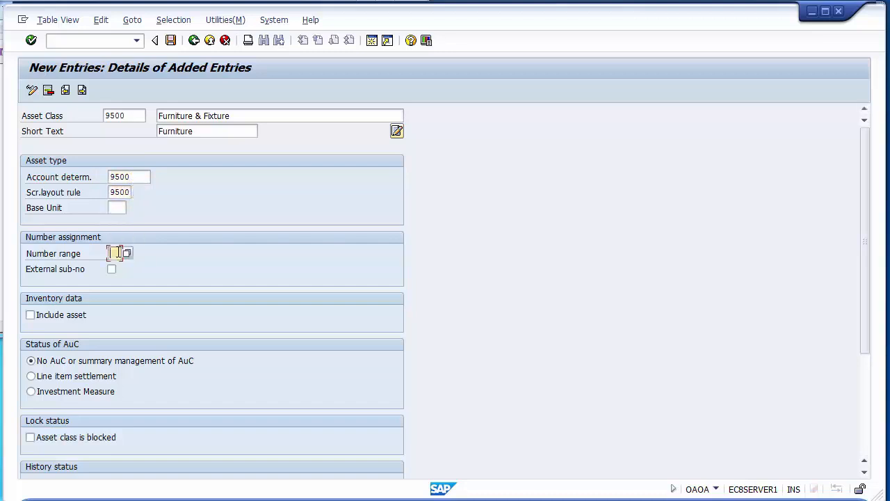
type("05")
key("alt+Tab")
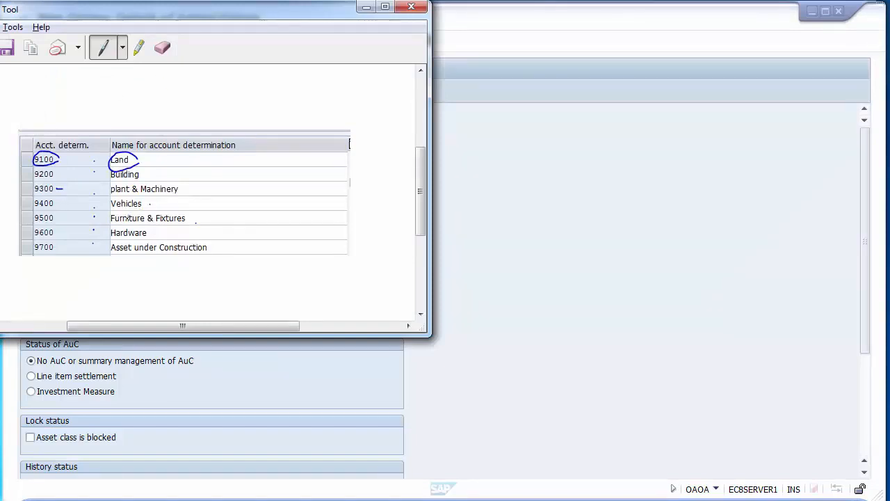
key("alt+Tab")
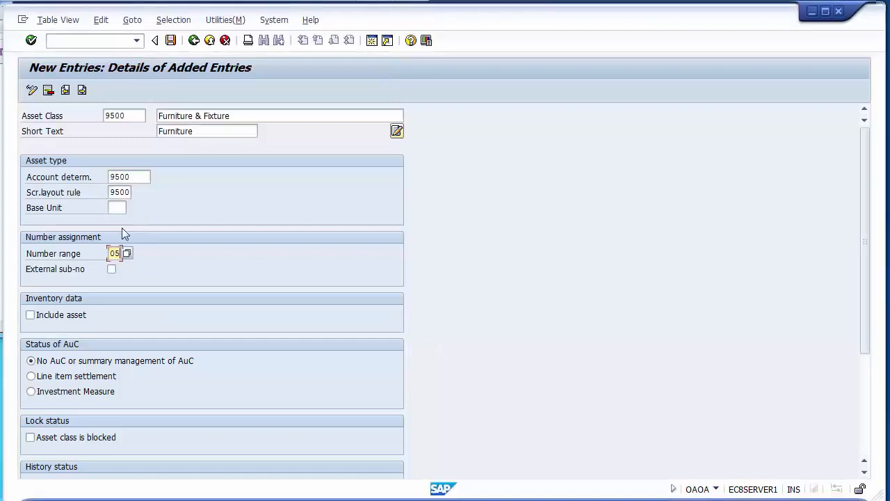
- Enable Include asset and Manage historically for the Furniture & Fixture asset class, save it and return to the overview
left_click(62, 320)
scroll(61, 324, "down", 5)
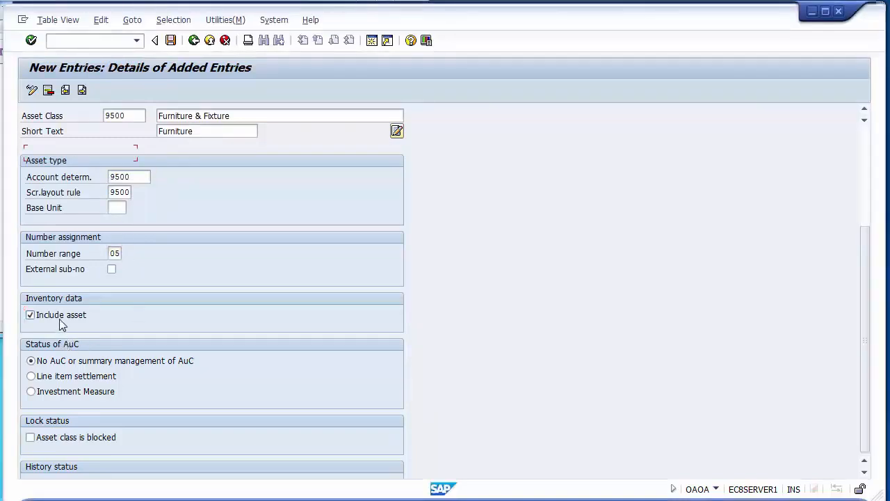
left_click(60, 322)
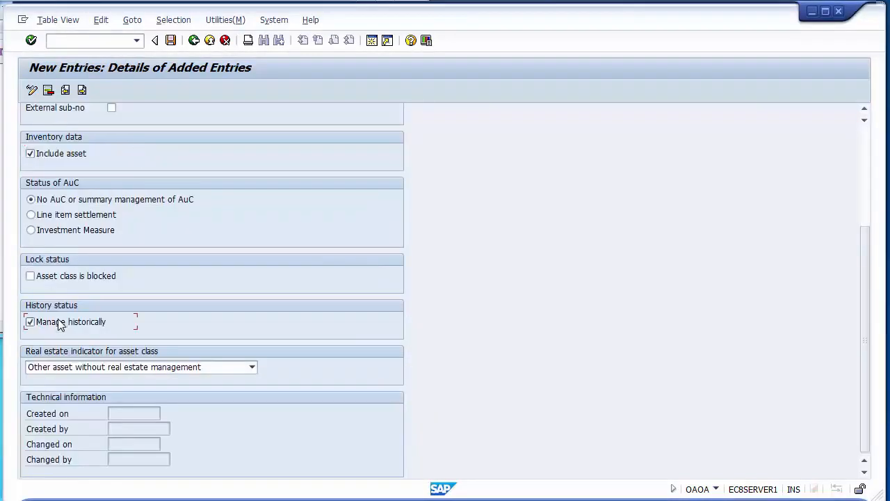
left_click(171, 40)
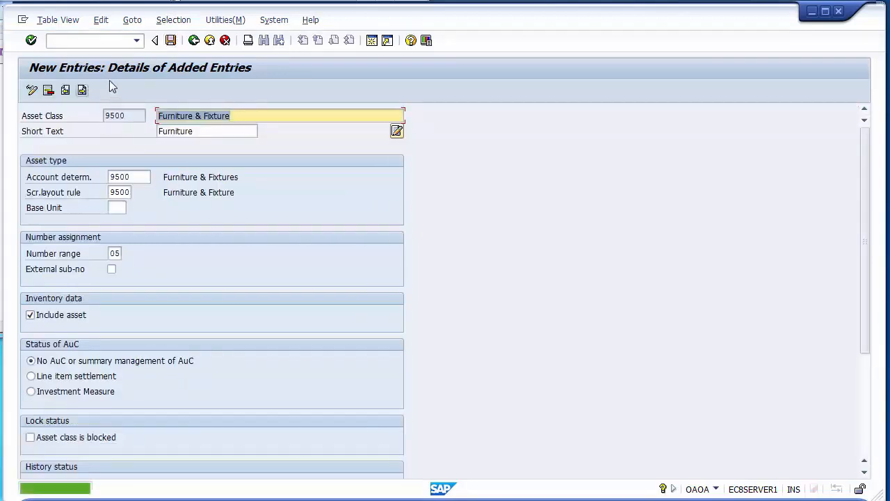
left_click(195, 40)
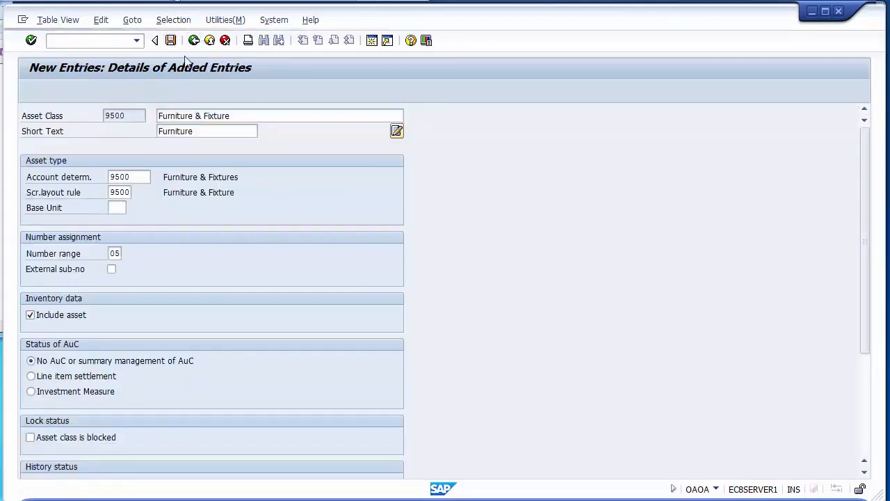
- Add a new asset class 9700 with the description Assets Under Construction and the short text AUC
left_click(86, 91)
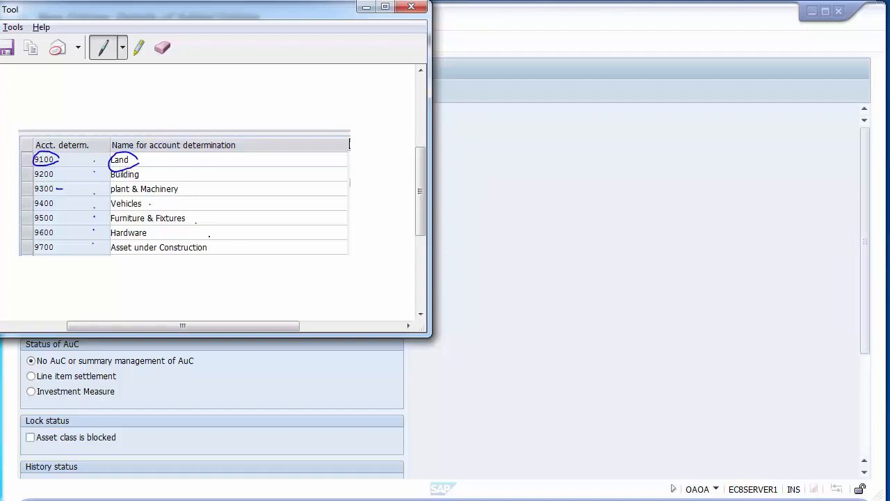
left_click(519, 201)
left_click(137, 113)
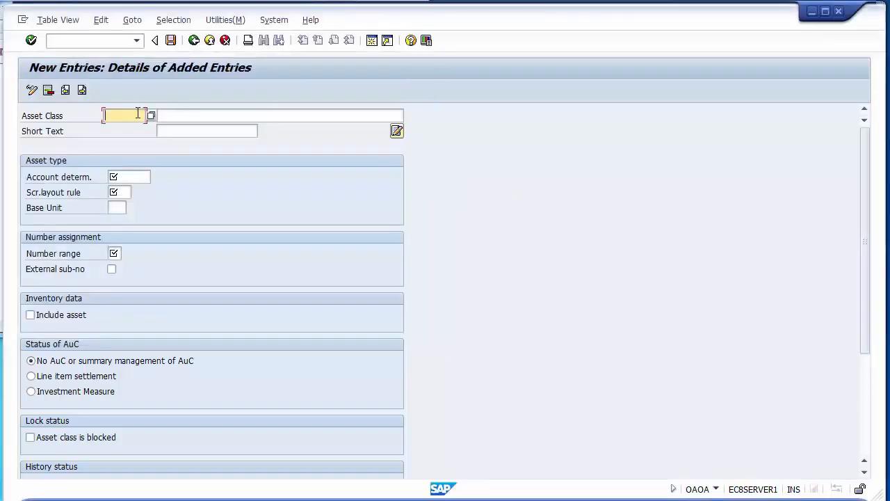
type("9700")
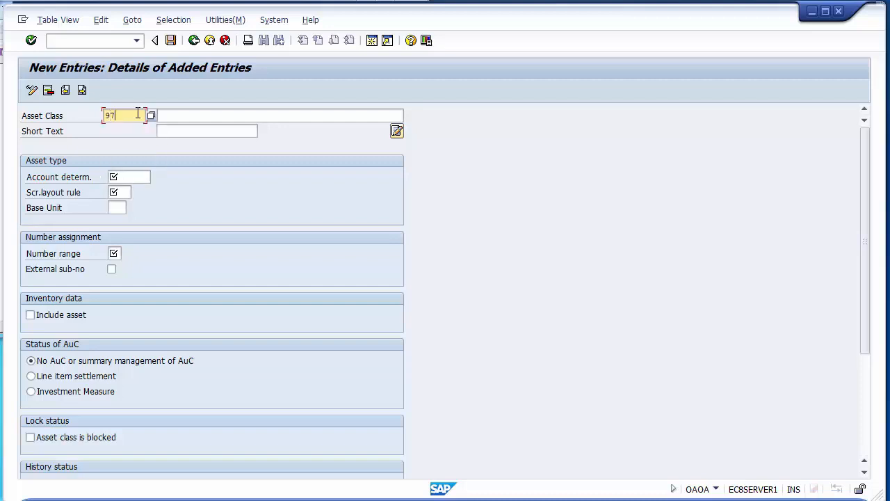
key("Tab")
type("Assets ")
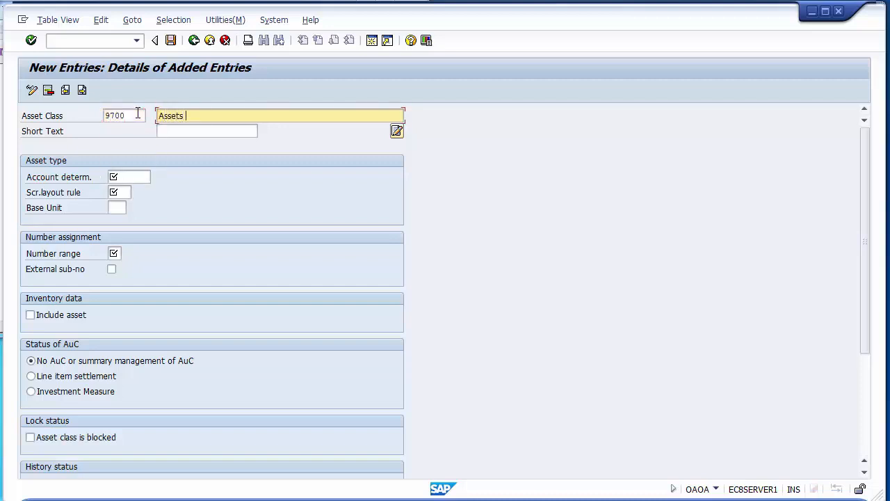
type("Under Construction")
left_click(239, 130)
type("AUC")
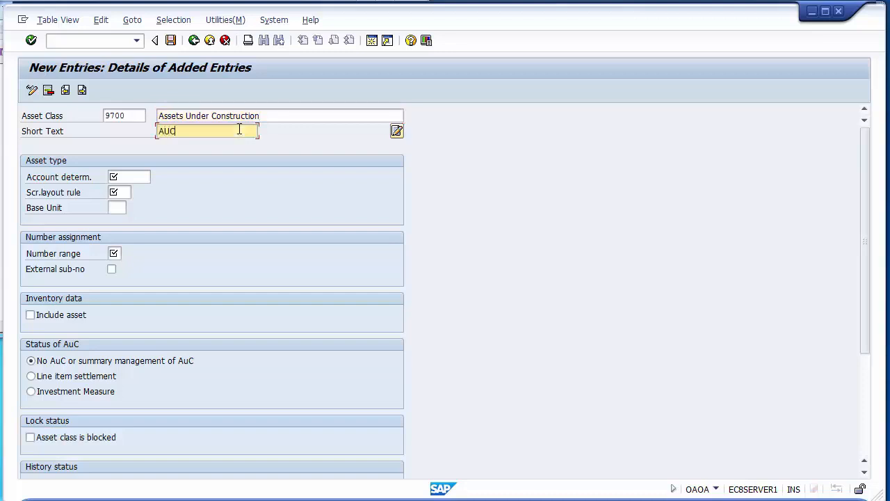
- Set the Assets Under Construction class's account determination and screen layout rule to 9700 and its number range to 07
left_click(135, 176)
type("9700")
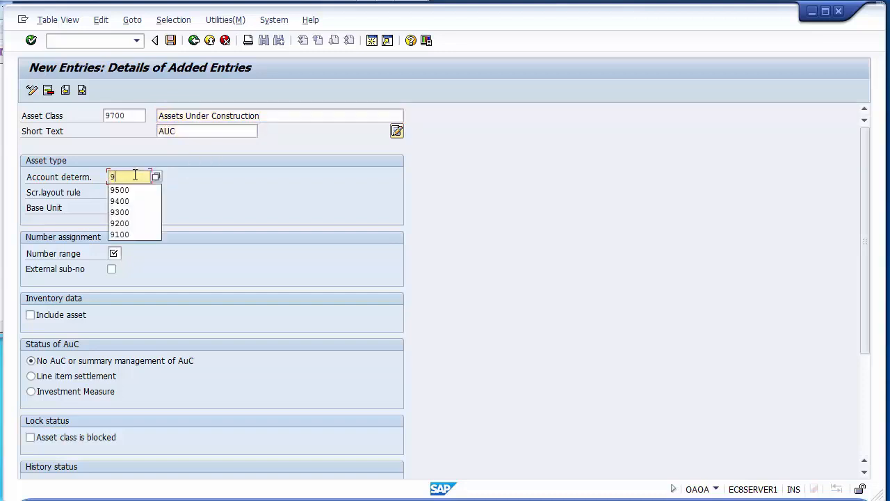
key("Tab")
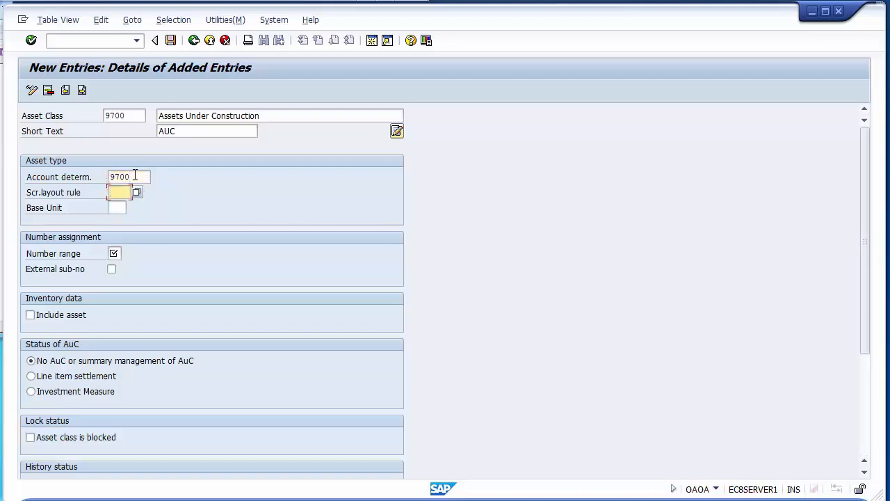
type("9700")
key("Tab")
type("07")
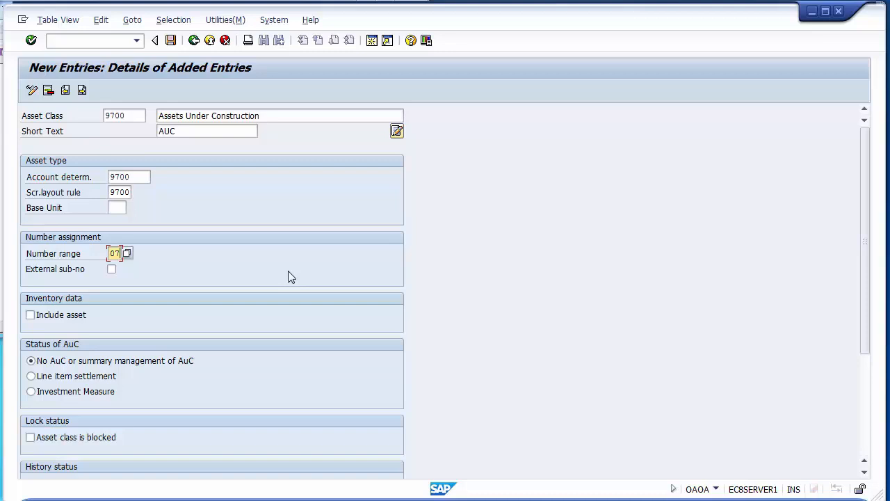
- Set the AuC status of class 9700 to Line item settlement, save it and return to the overview
left_click(55, 382)
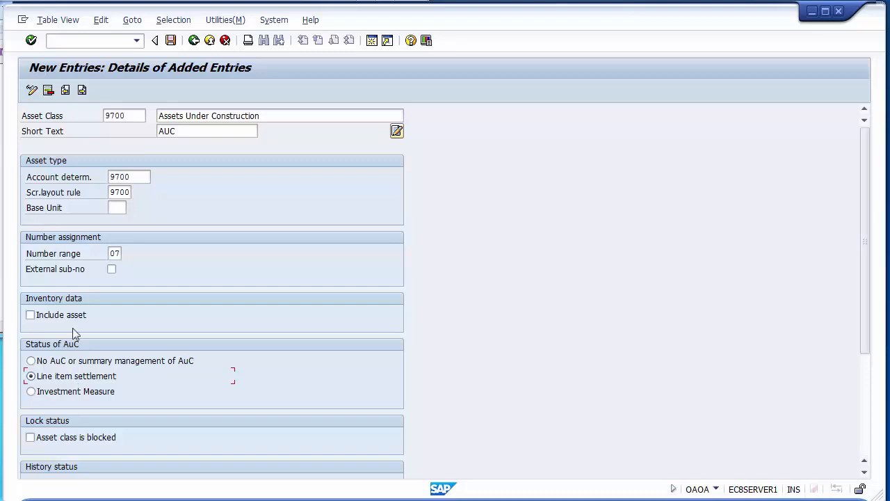
left_click(171, 42)
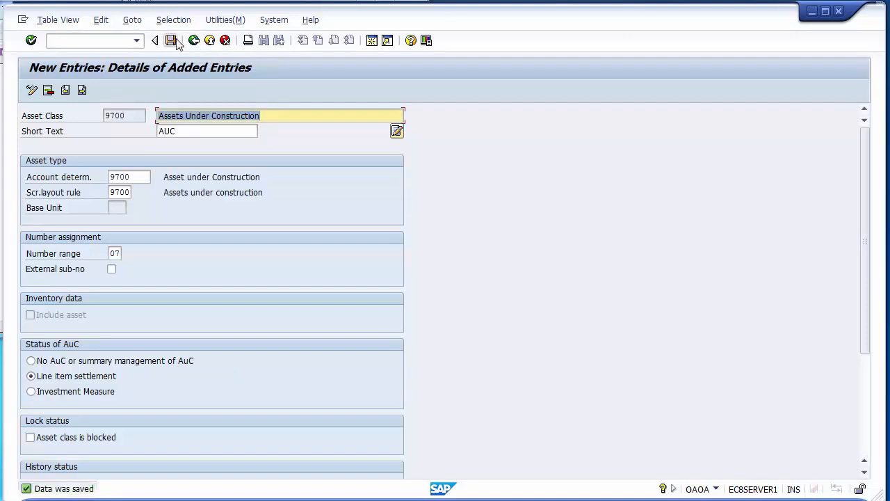
left_click(193, 42)
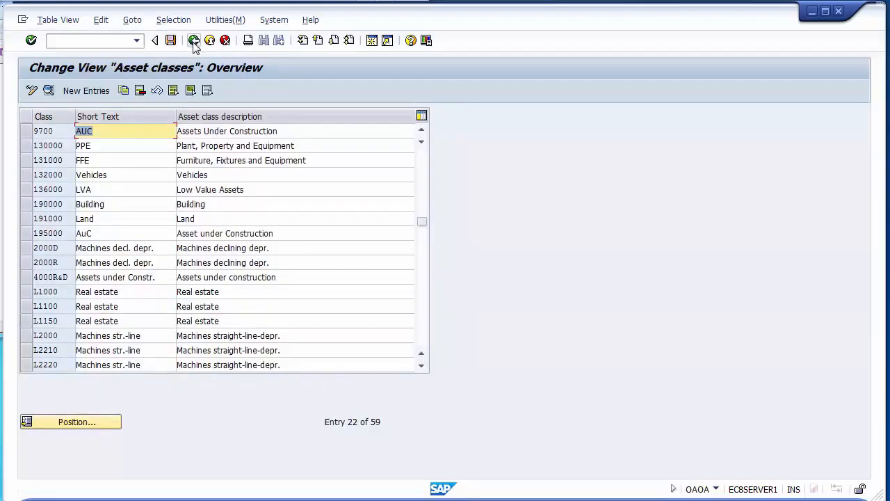
- Return to the IMG and review the account determination, screen layout rule, number range and asset class activities under Asset Classes
left_click(193, 41)
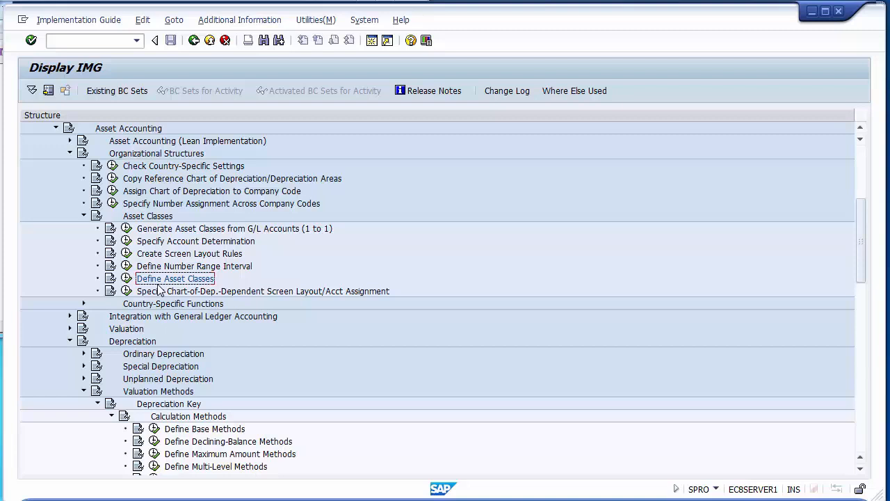
left_click(209, 242)
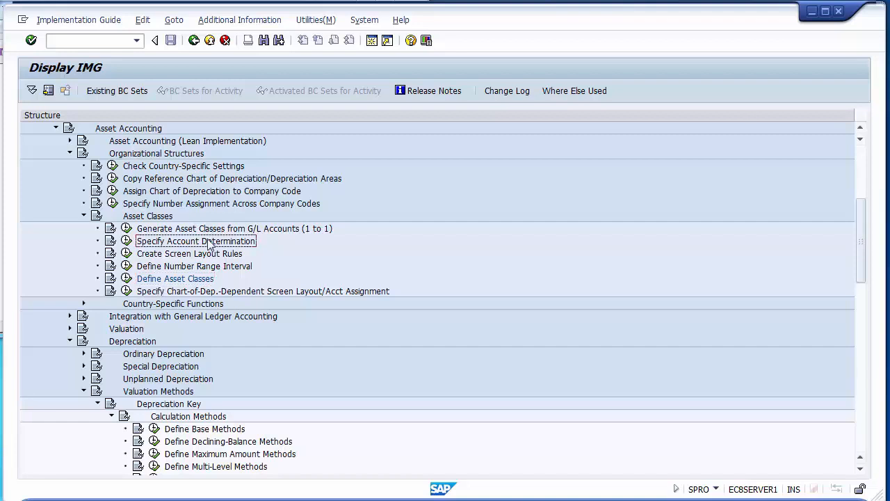
left_click(208, 256)
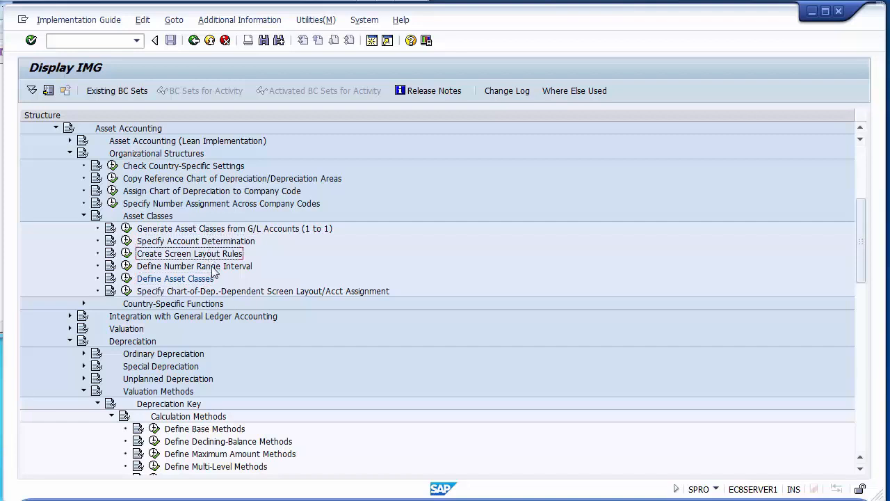
left_click(214, 268)
left_click(210, 245)
left_click(212, 257)
left_click(210, 268)
left_click(206, 280)
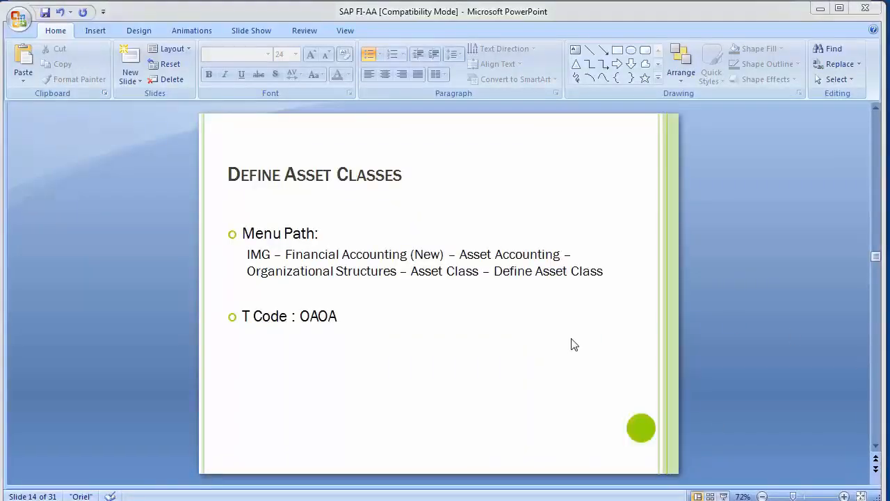
- Review the Create GL Accounts and Assign G/L Accounts slides in PowerPoint, dismissing the Windows prompt by keeping the current color scheme permanently
scroll(573, 339, "down", 1)
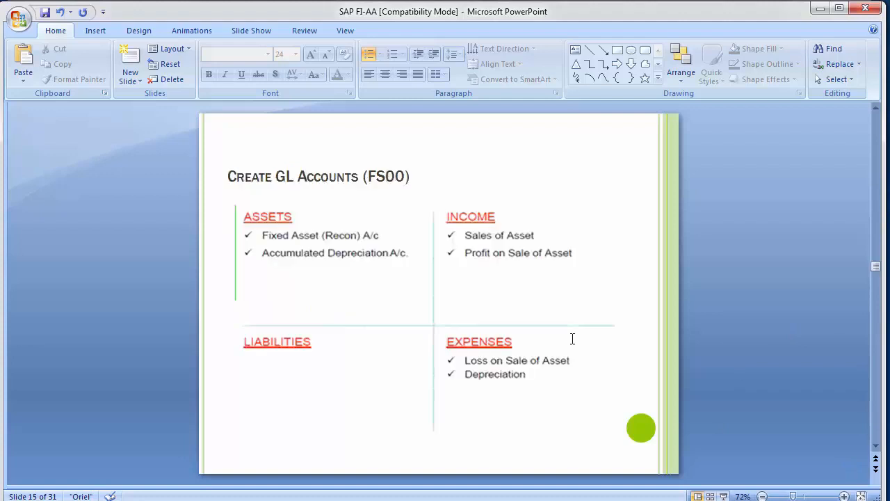
scroll(572, 339, "down", 1)
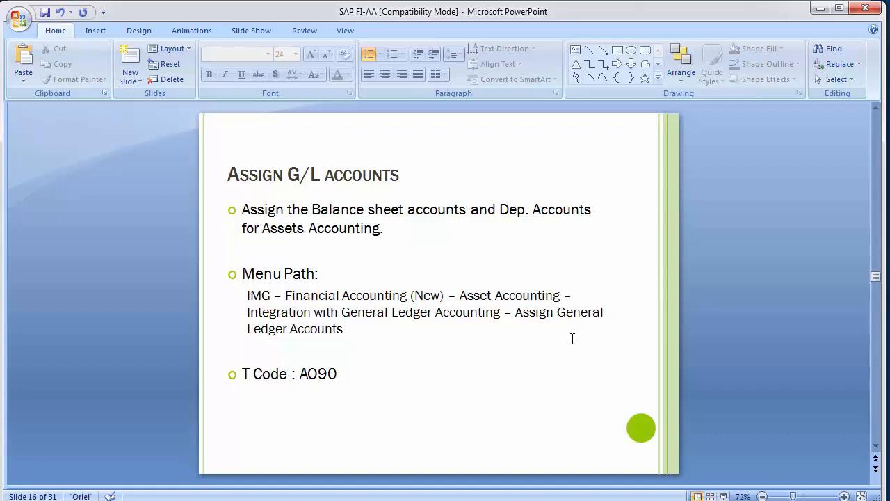
scroll(572, 339, "up", 1)
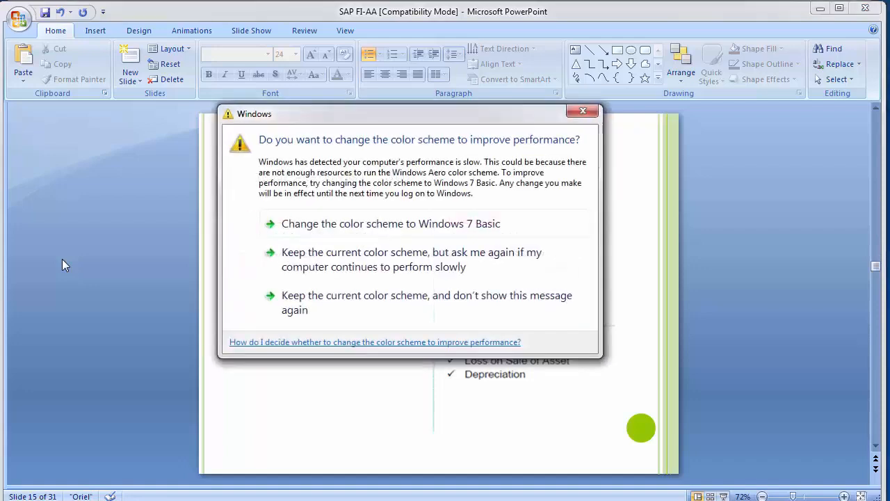
left_click(340, 292)
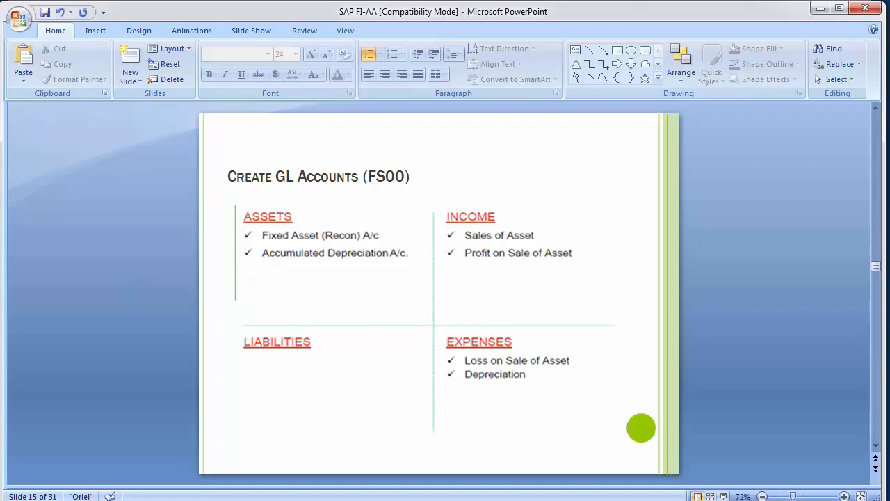
- Switch to the SAP Easy Access session and open transaction FS00
left_click(305, 500)
left_click(380, 435)
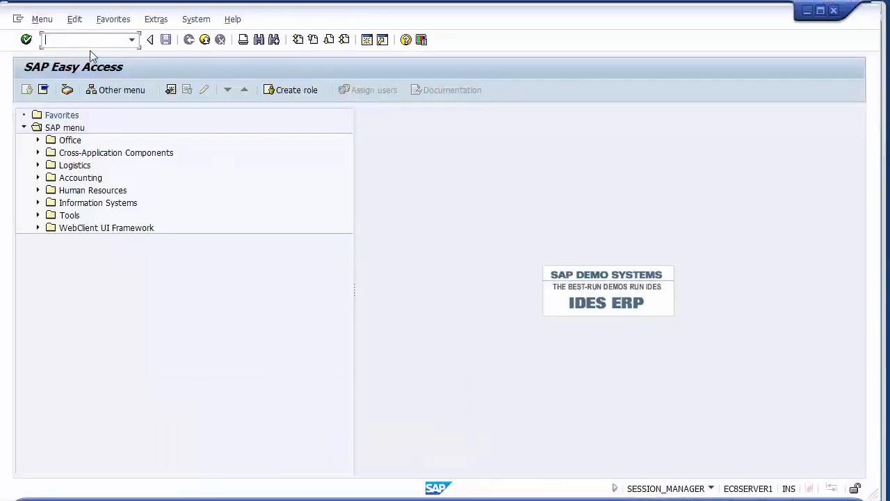
type("fs00")
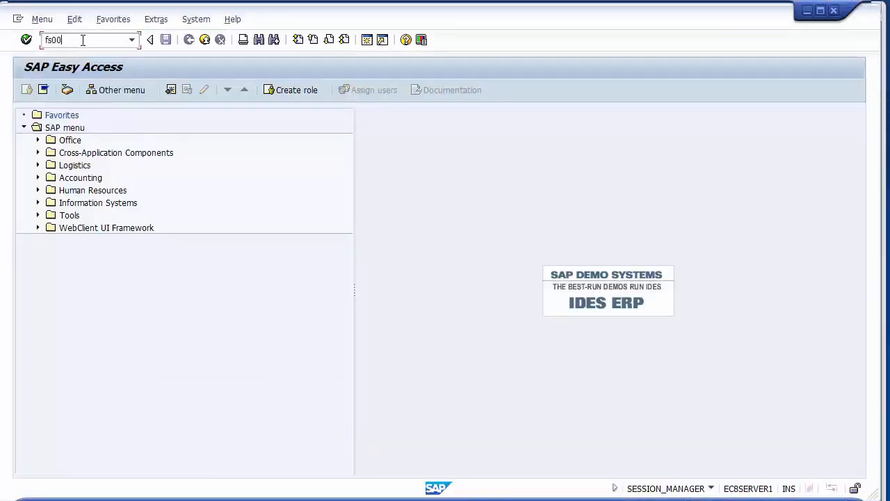
key("Return")
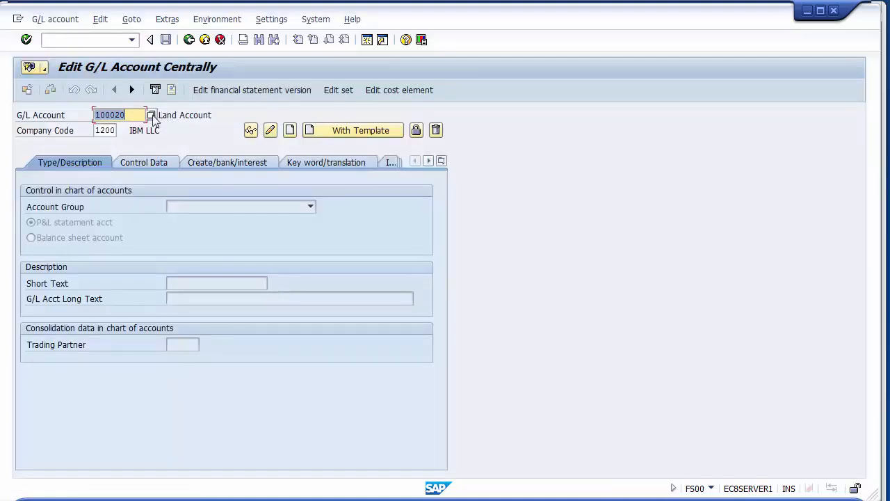
- Start creating G/L account 100021 as a balance sheet account in the Assets account group
left_click(141, 115)
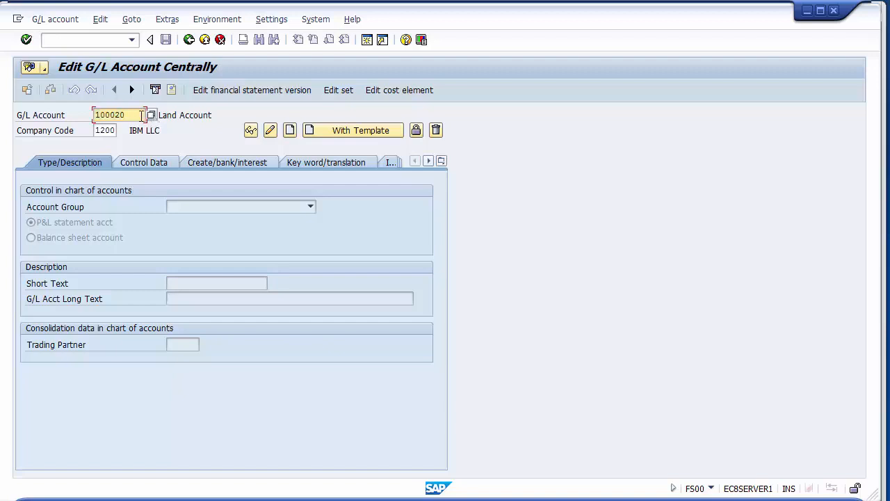
key("BackSpace")
type("1")
left_click(290, 131)
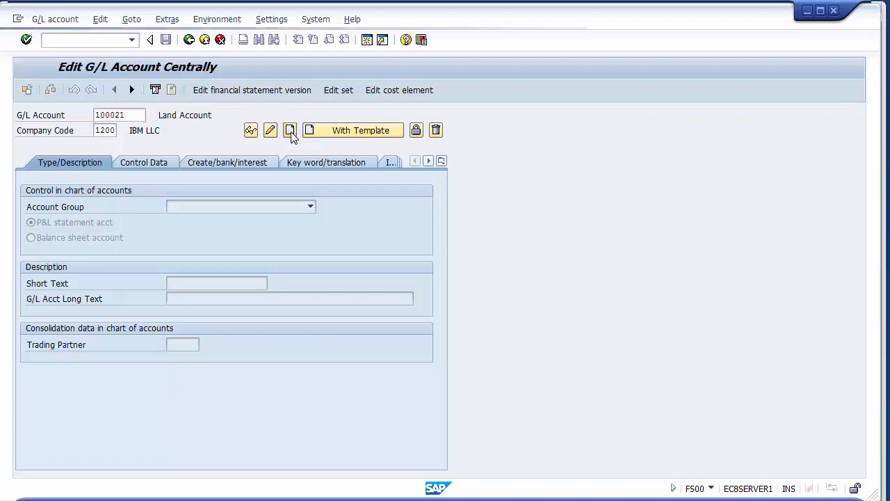
left_click(178, 208)
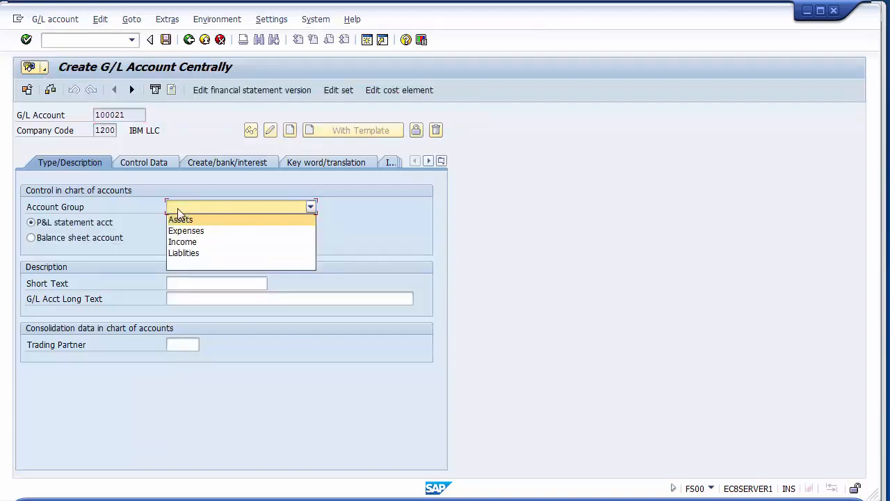
left_click(179, 219)
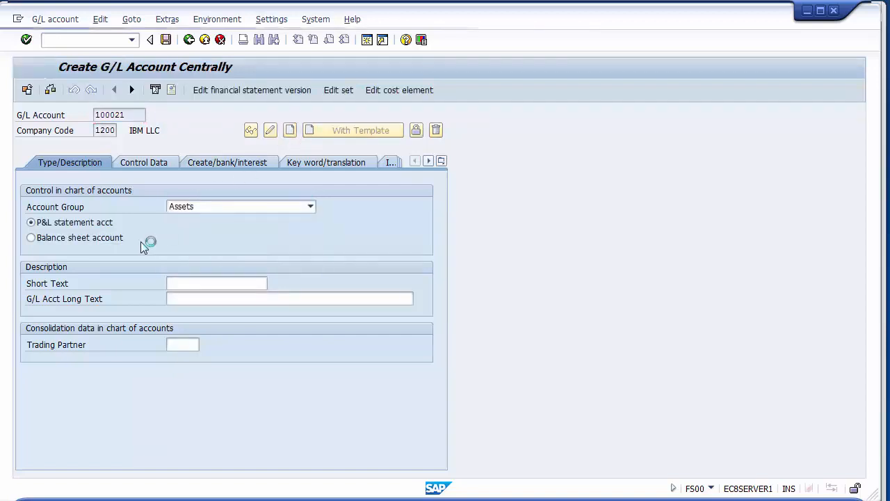
left_click(90, 240)
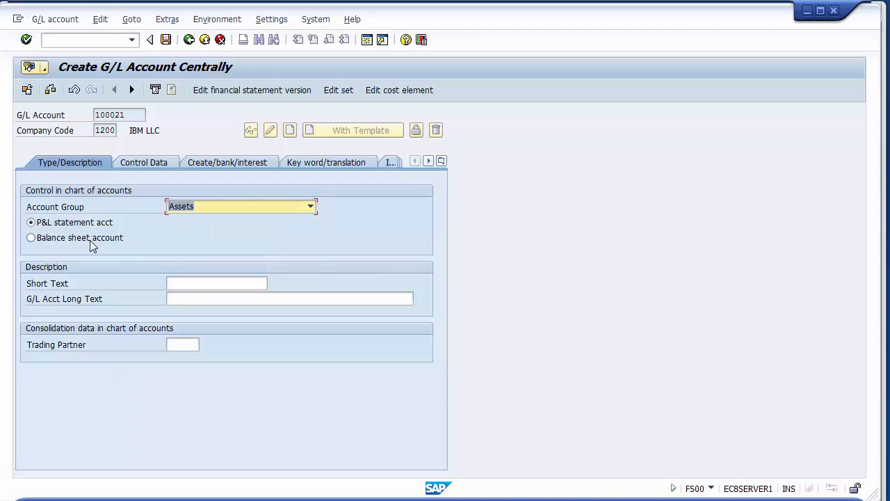
- Enter the short text Building and the long text Building Account for the new G/L account
left_click(184, 284)
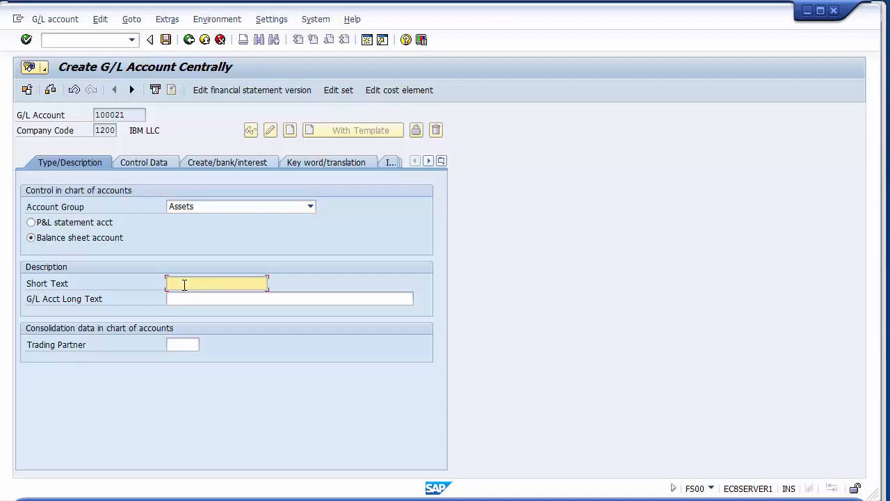
type("Building")
left_click(188, 299)
type("B")
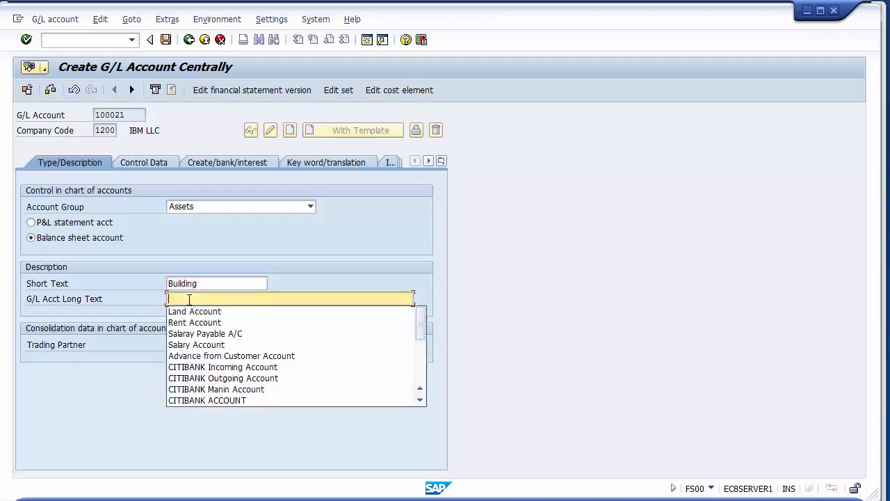
type("uil")
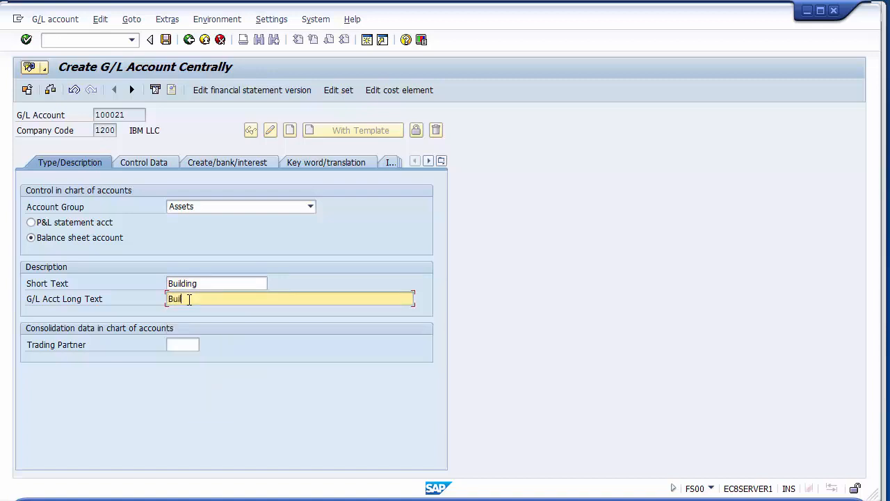
type("ding Account")
- In the control data, make the account a reconciliation account for Assets and enable Line item display
left_click(145, 162)
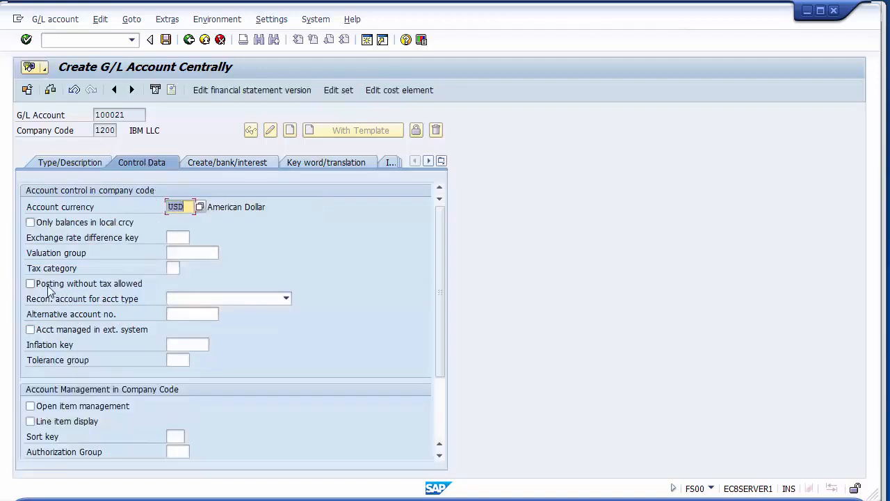
left_click(173, 299)
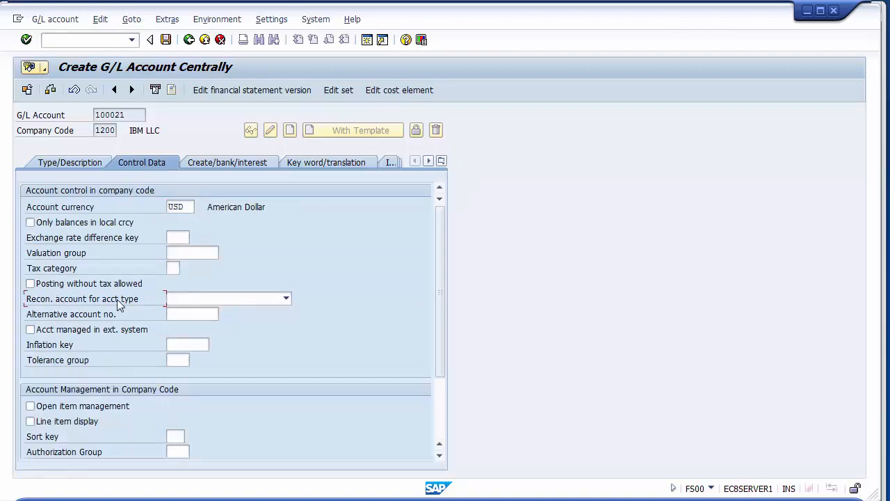
left_click(193, 298)
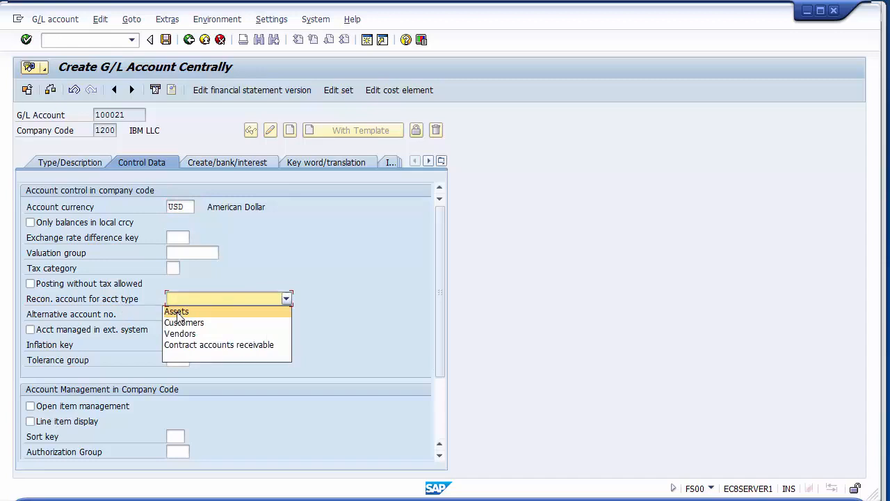
left_click(178, 313)
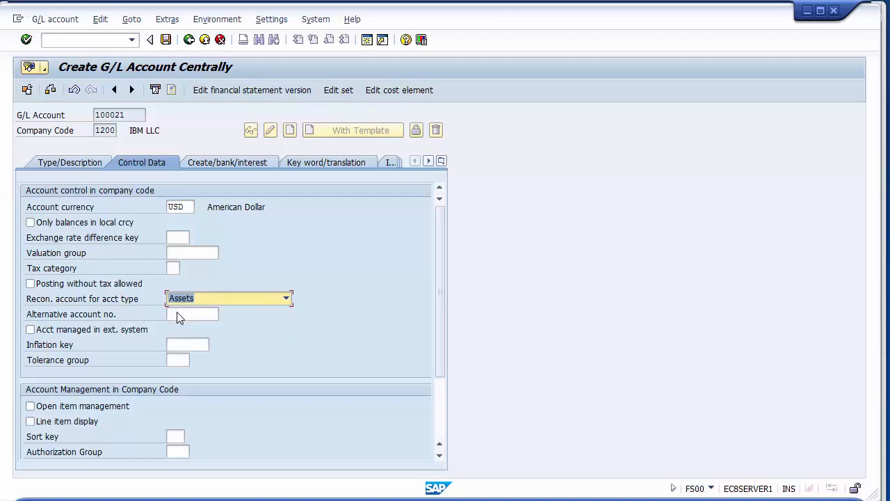
left_click(61, 424)
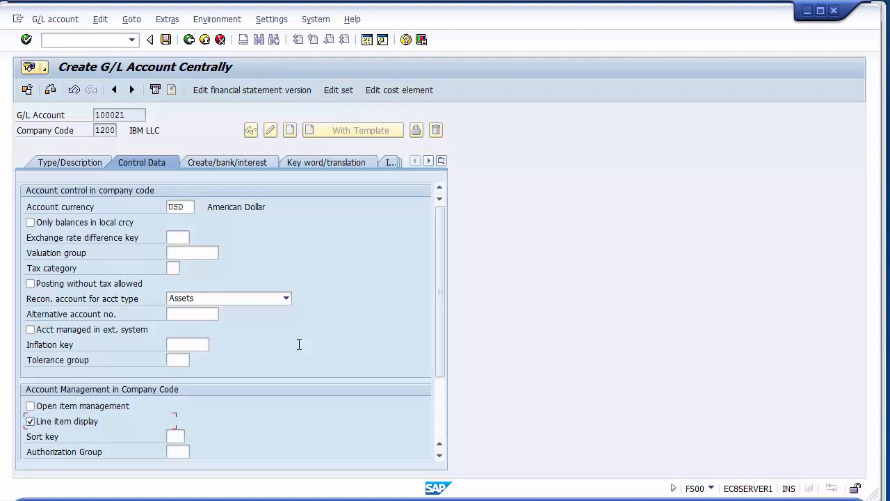
- Assign field status group G067 Reconciliation accounts and save the Building G/L account despite the sort indicator warning
left_click(224, 163)
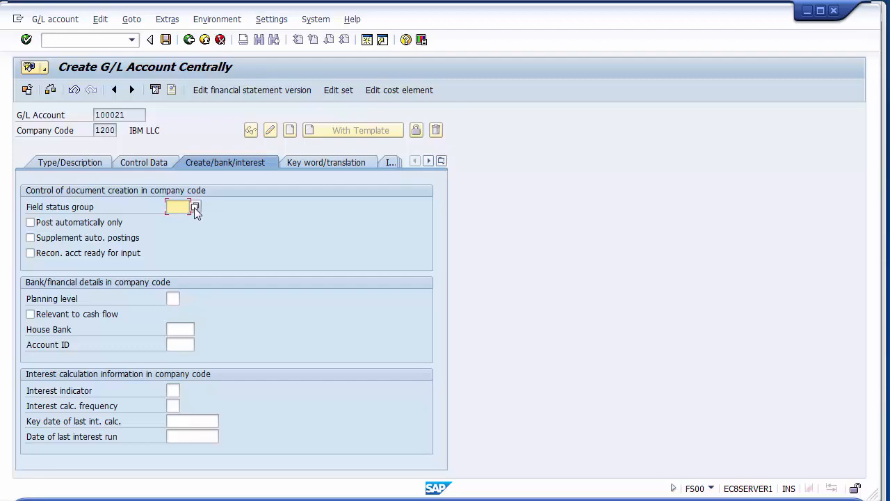
left_click(195, 207)
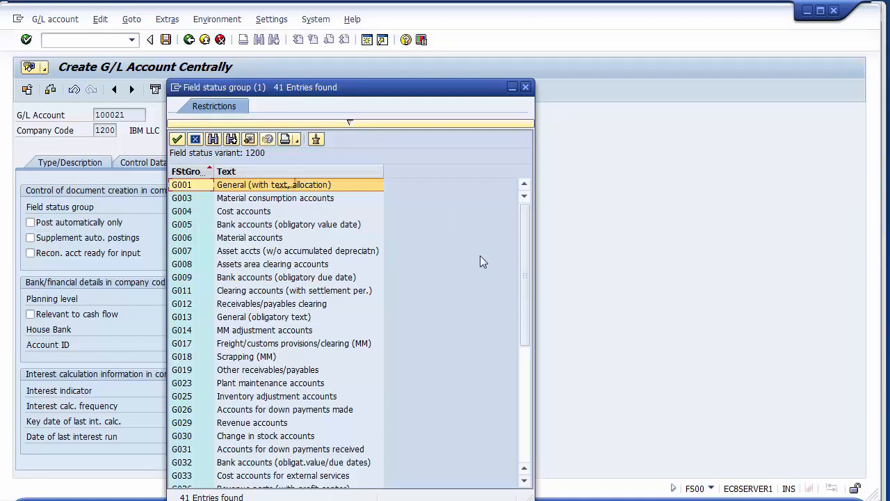
left_click_drag(525, 341, 517, 450)
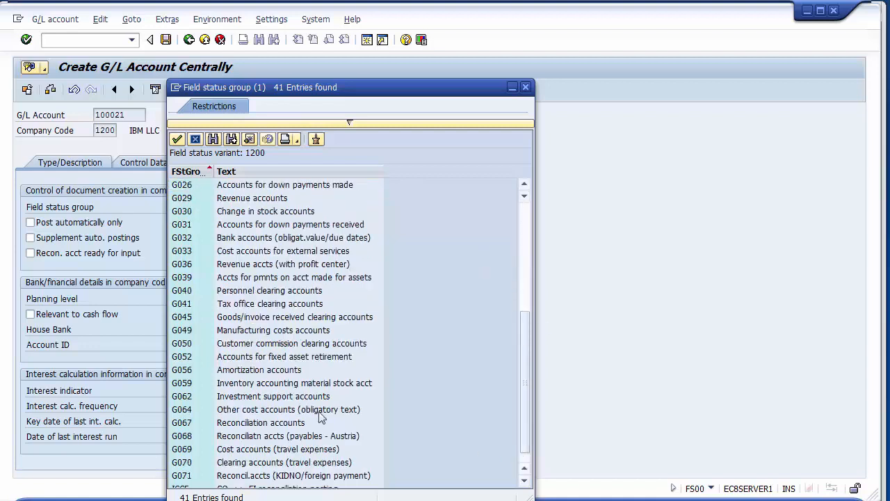
left_click(263, 422)
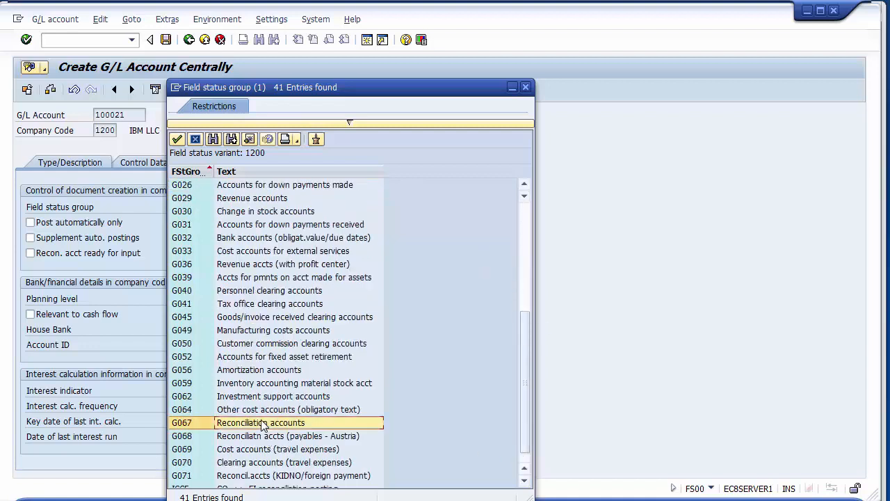
double_click(183, 423)
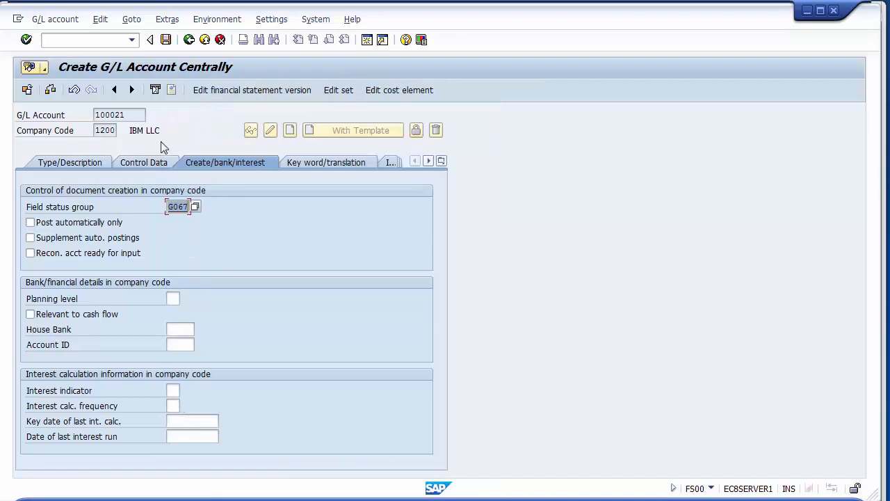
left_click(164, 43)
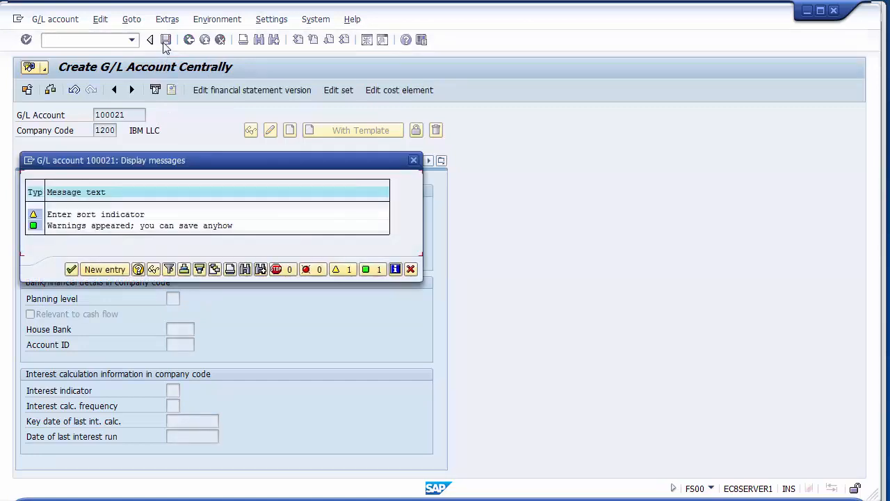
left_click(71, 270)
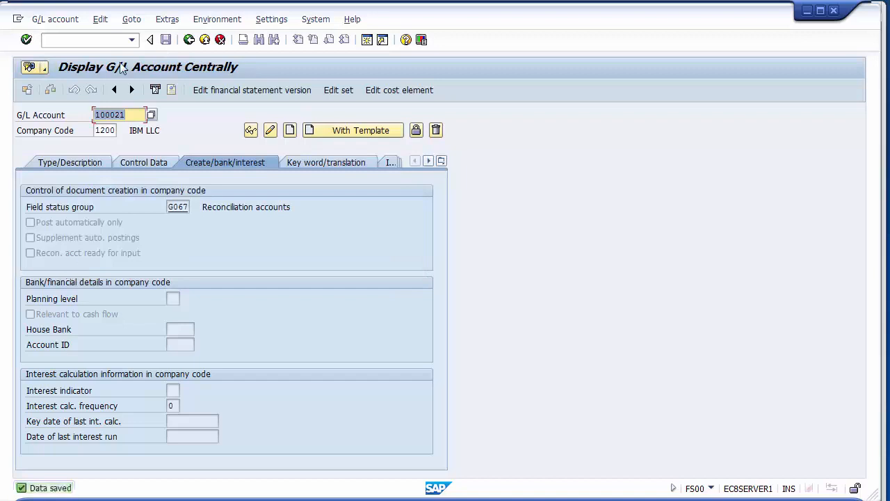
- Review the saved Building G/L account's type and description, control data, reconciliation account type and field status group
left_click(131, 113)
left_click(62, 166)
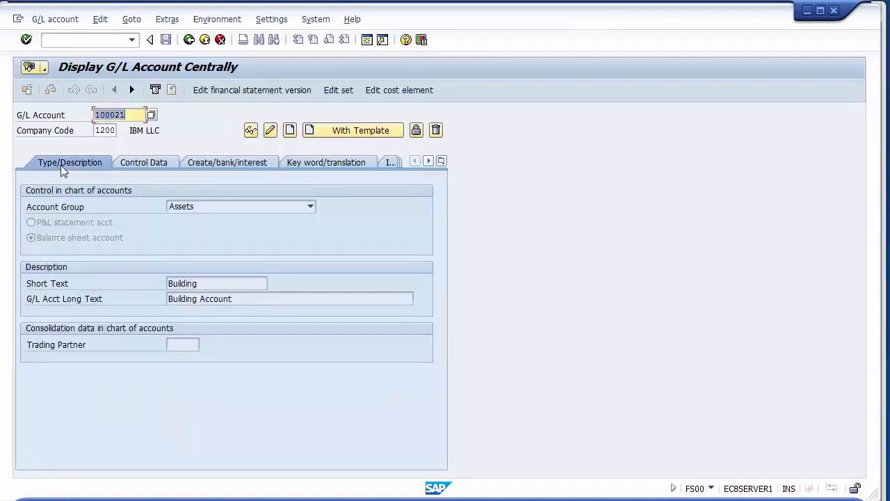
left_click(127, 115)
left_click_drag(126, 115, 93, 116)
left_click(199, 283)
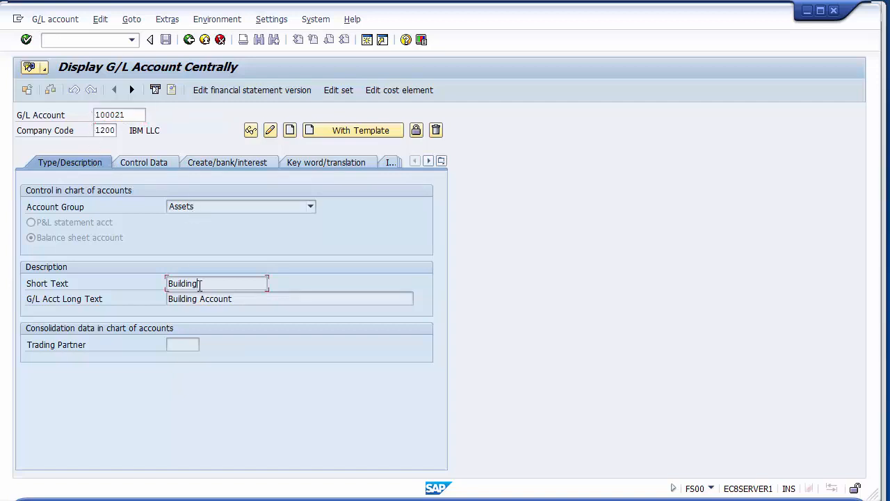
left_click(142, 164)
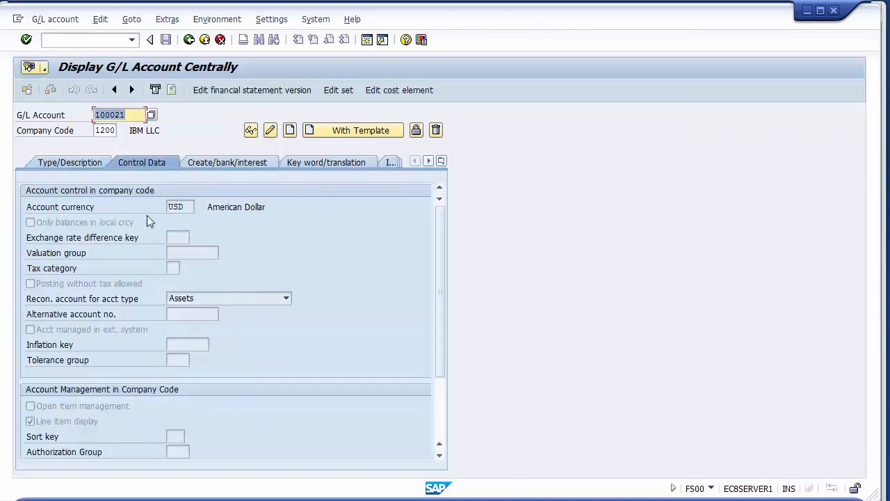
left_click(199, 300)
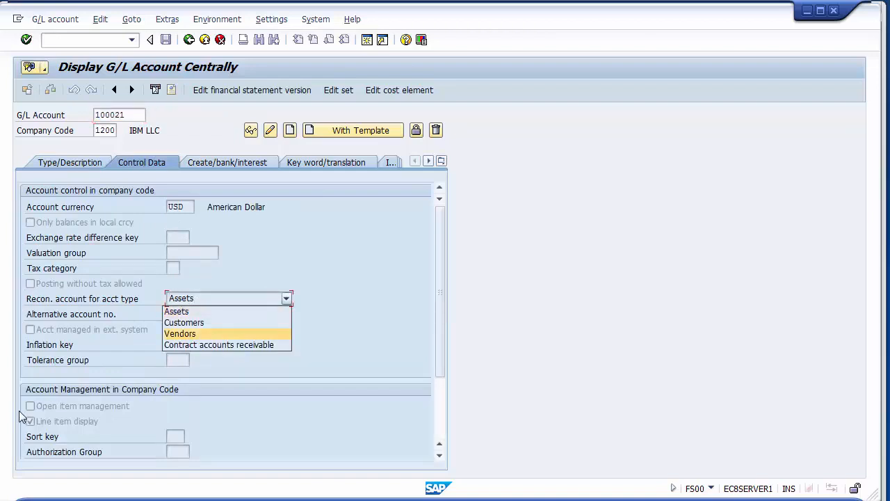
left_click(40, 430)
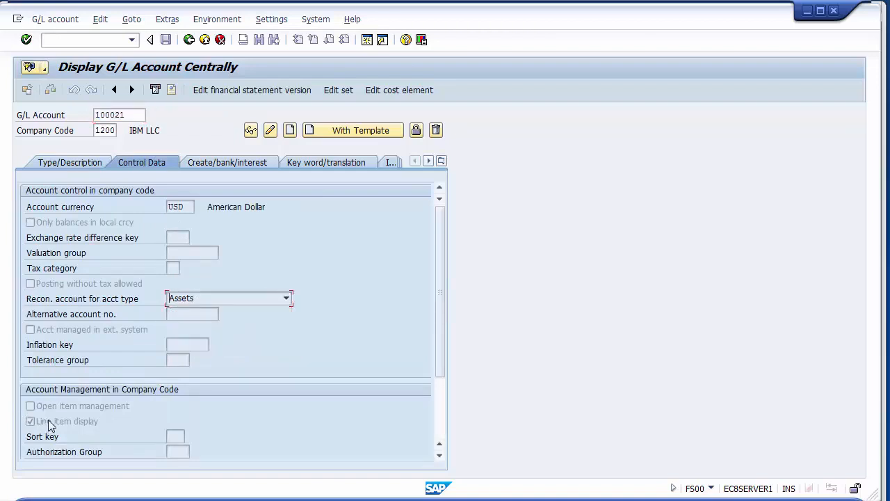
left_click(234, 166)
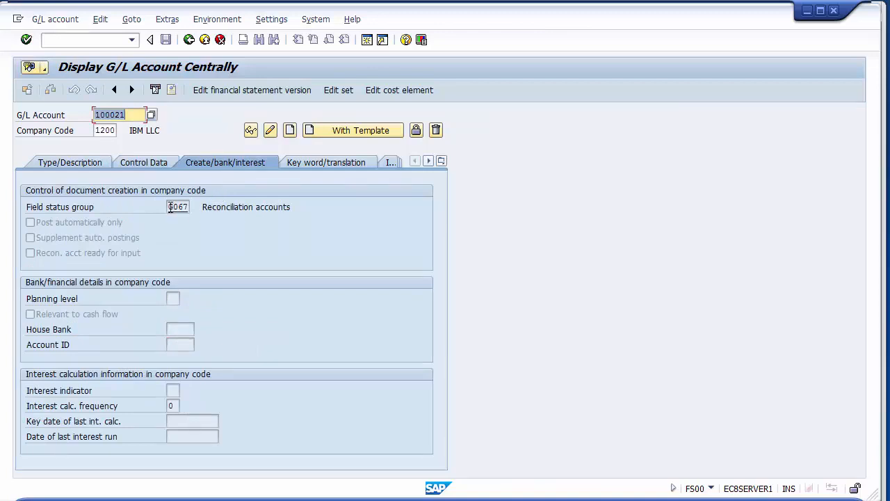
left_click_drag(170, 207, 201, 213)
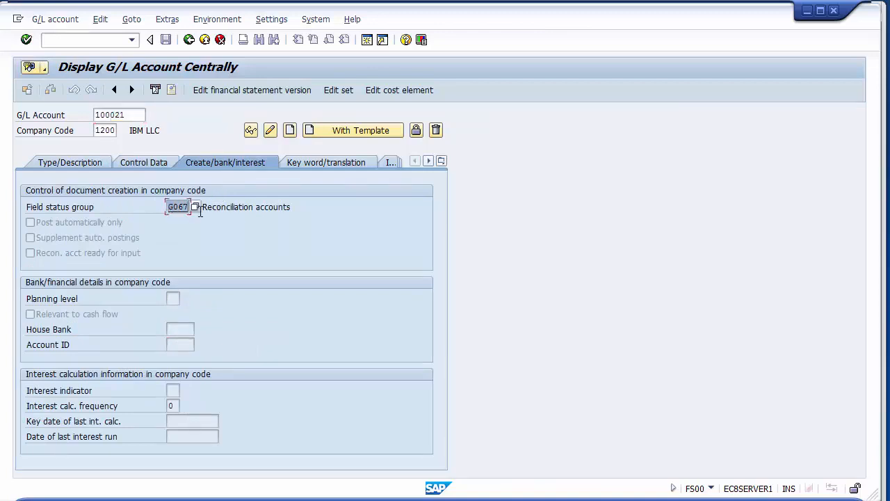
left_click(73, 167)
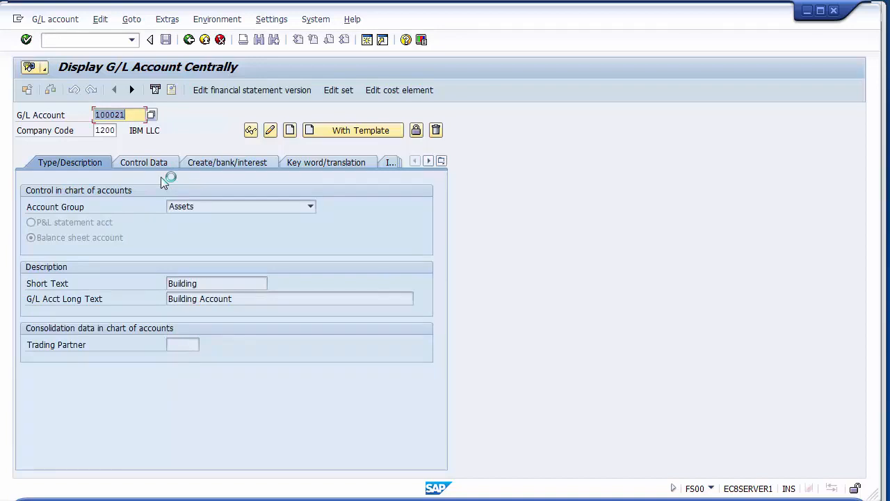
left_click(252, 134)
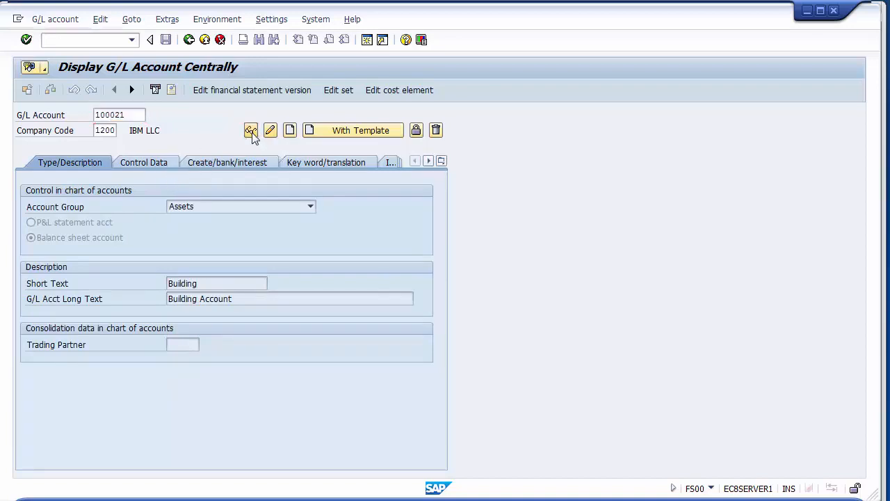
left_click(202, 119)
- Start creating G/L account 100022 as a balance sheet account in the Assets account group
left_click(140, 115)
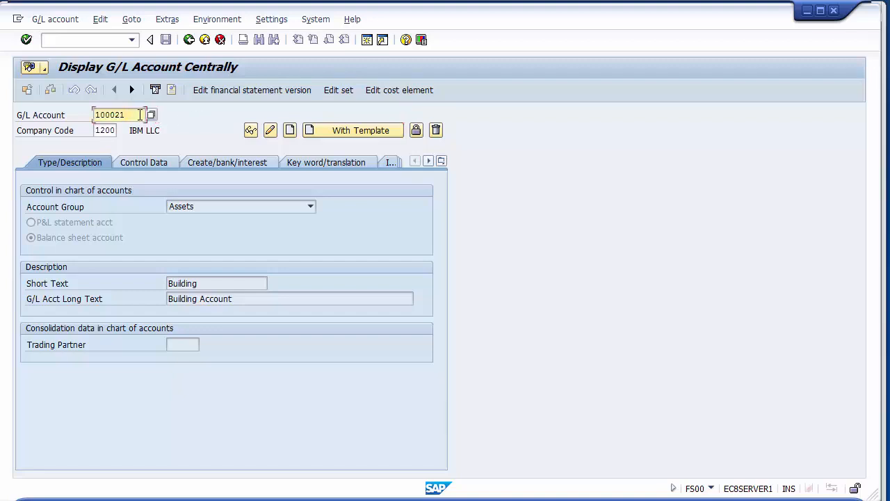
key("BackSpace")
type("2")
left_click(291, 132)
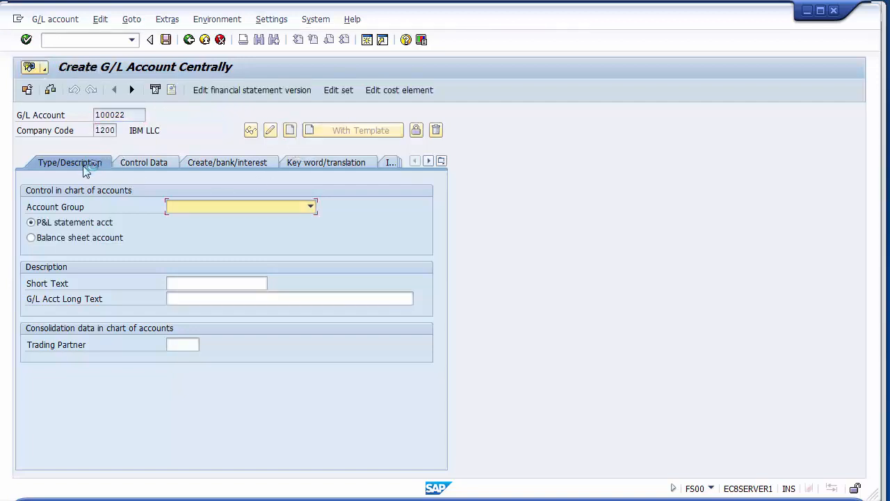
left_click(197, 205)
left_click(174, 217)
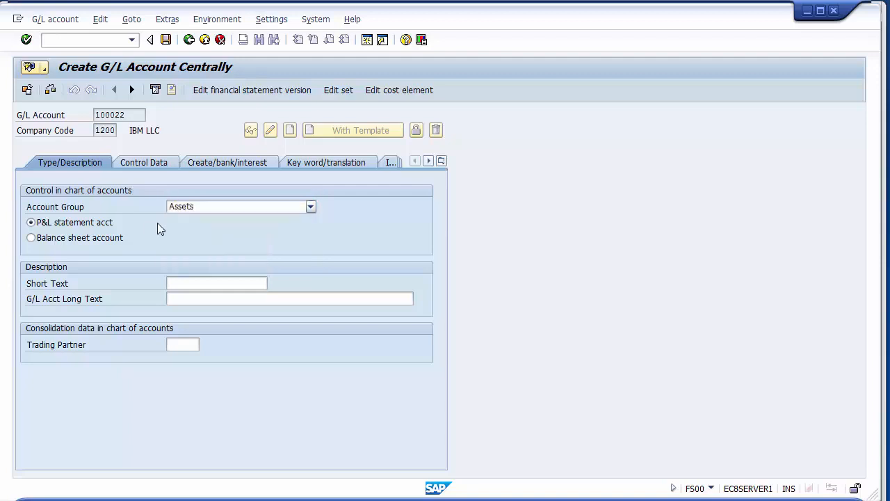
left_click(31, 237)
- Enter the short text Plant& Machinery and the long text Plant& Machinery Account for G/L account 100022
left_click(188, 283)
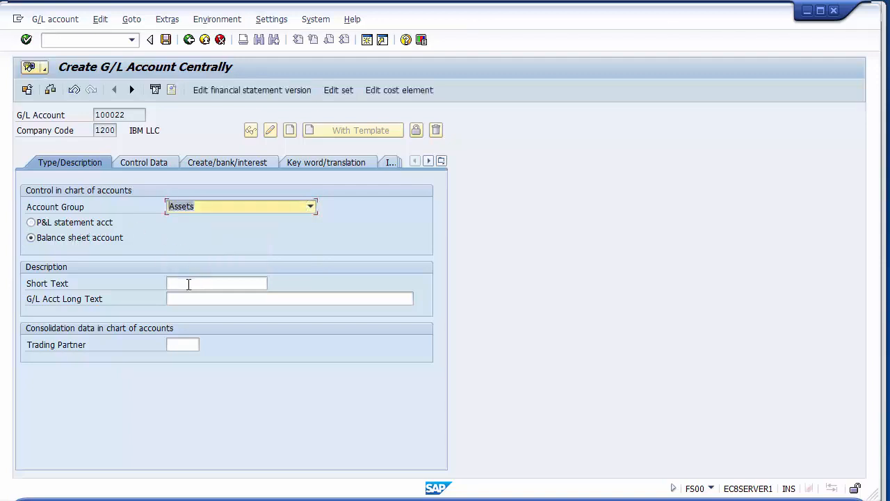
type("Plan")
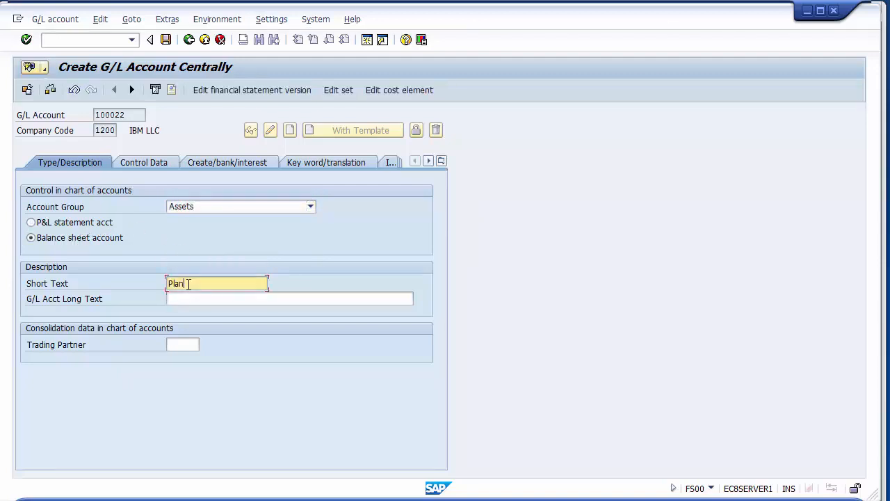
type("t& Machinery")
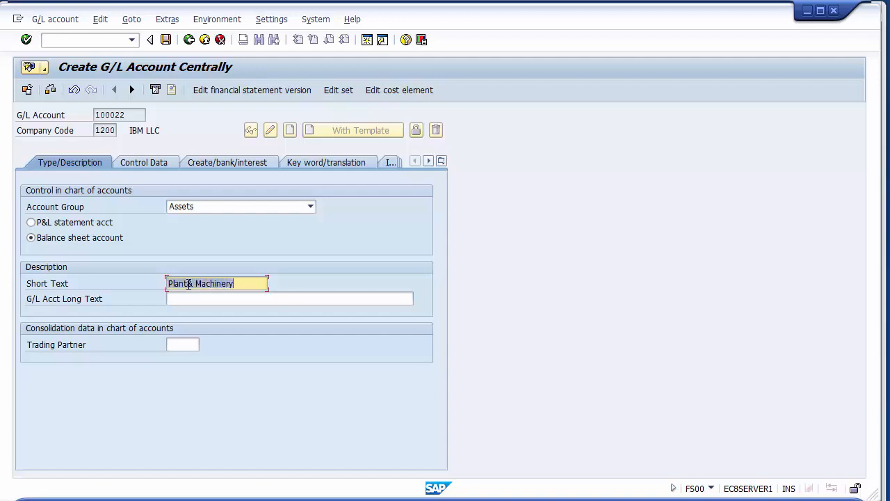
left_click(190, 300)
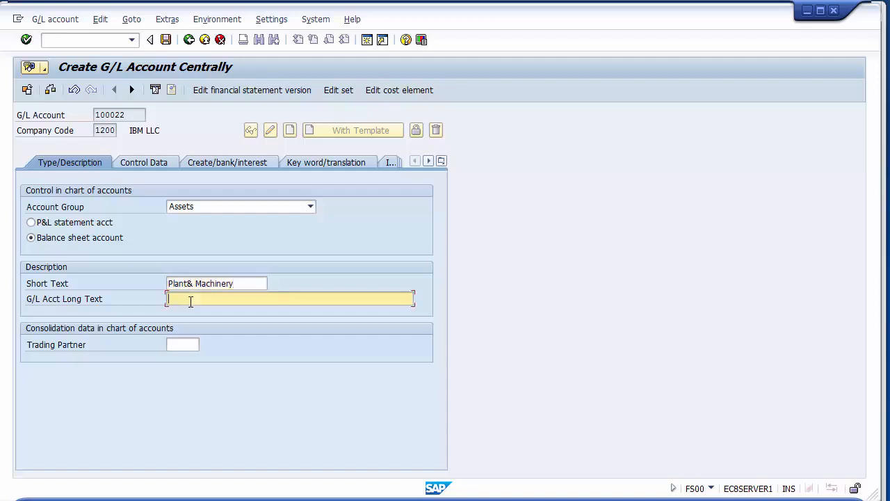
type("Plant& Machinery")
type("Account")
- Make G/L account 100022 a reconciliation account for Assets and enable Line item display in its control data
left_click(144, 163)
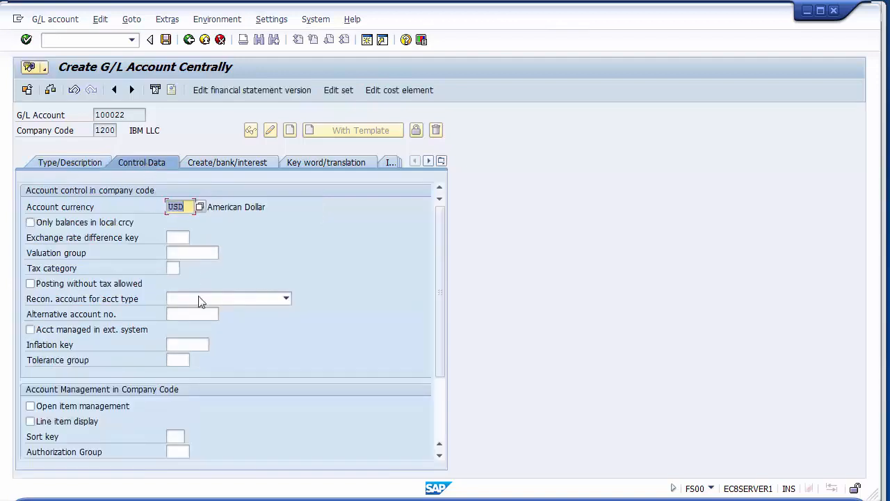
left_click(186, 297)
left_click(185, 313)
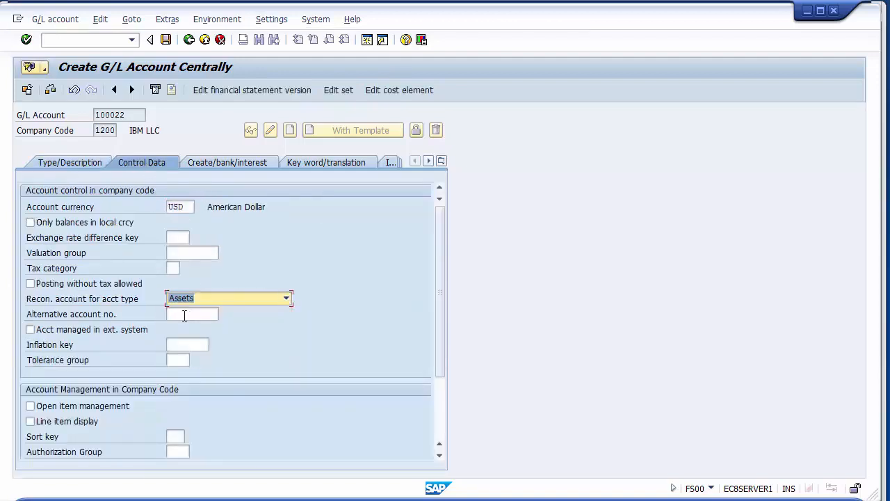
left_click(30, 421)
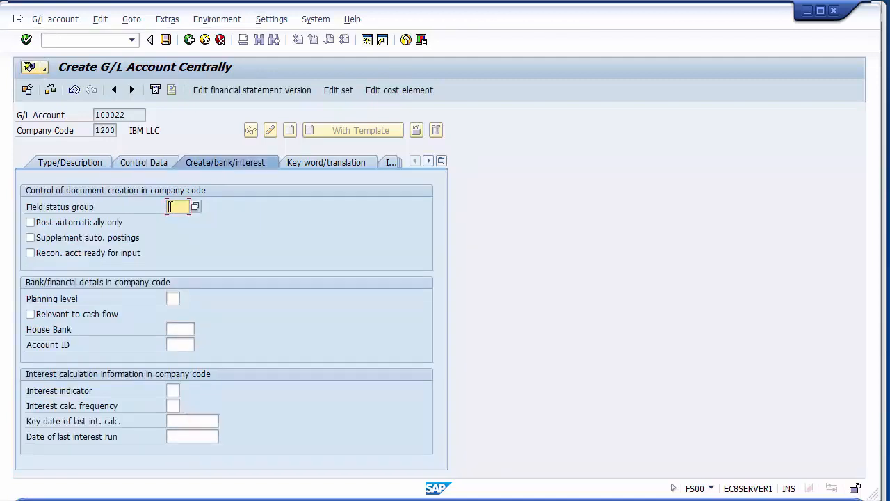
- Assign field status group G067 to the Plant& Machinery account and save it despite the sort indicator warning
type("G067")
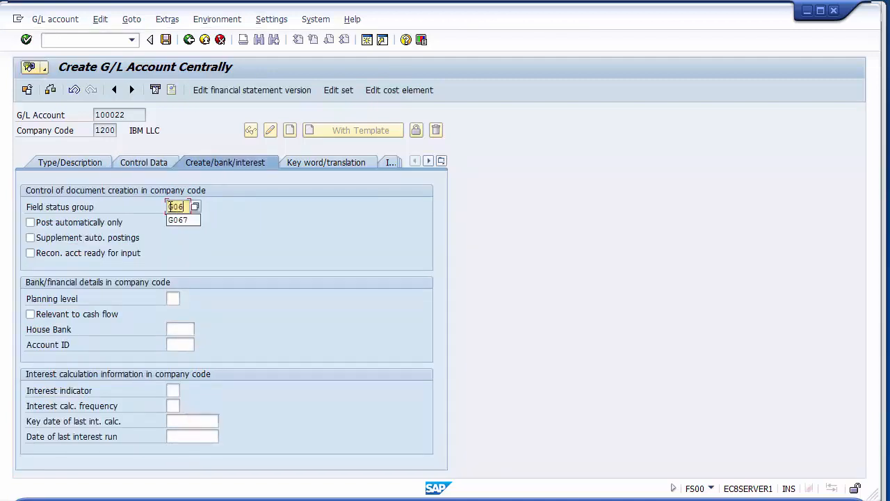
left_click(166, 40)
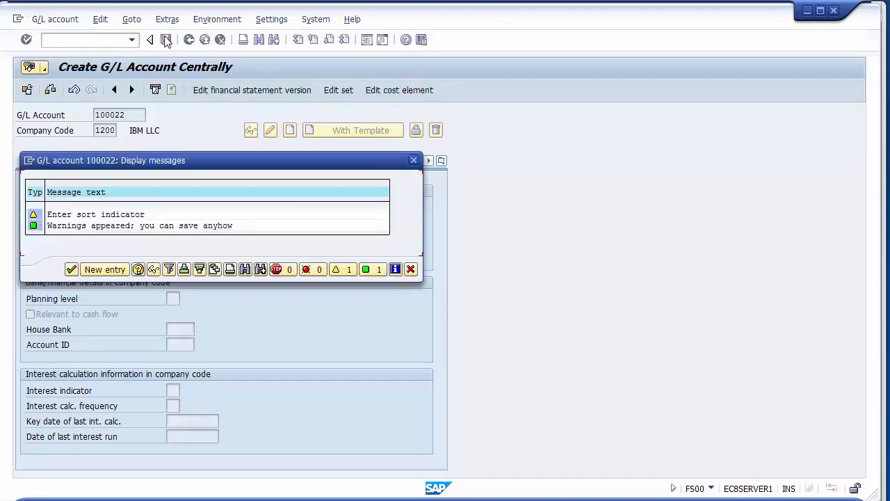
left_click(71, 270)
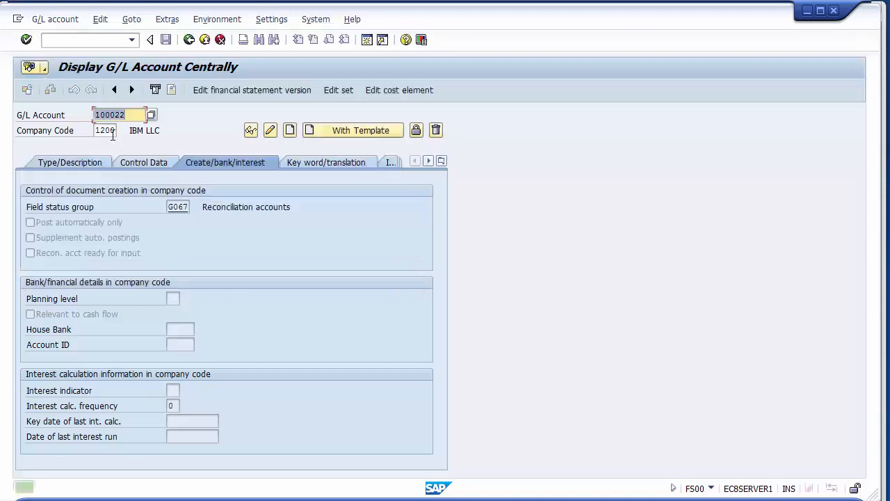
- Start creating G/L account 100023 with account 100022 in company code 1200 as the template
key("BackSpace")
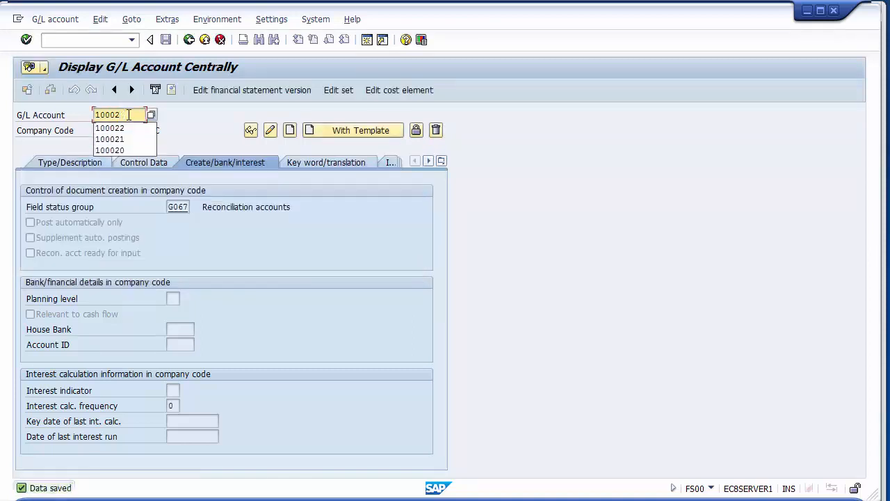
type("3")
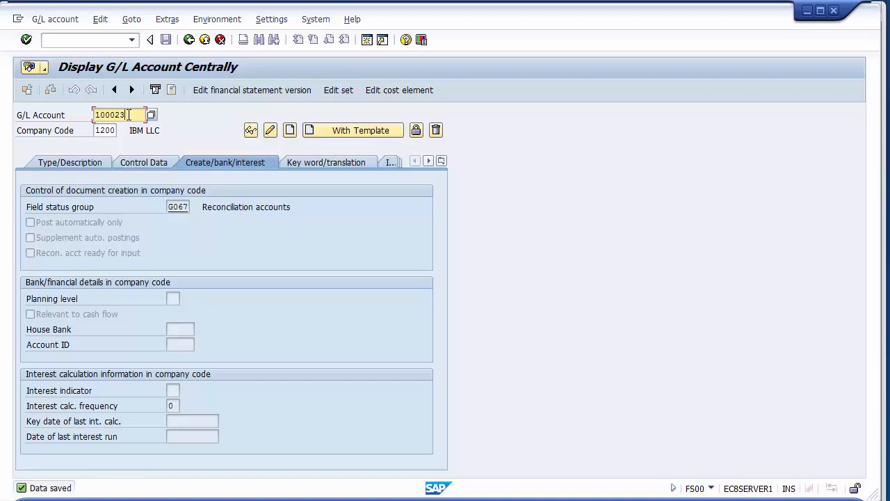
left_click(342, 132)
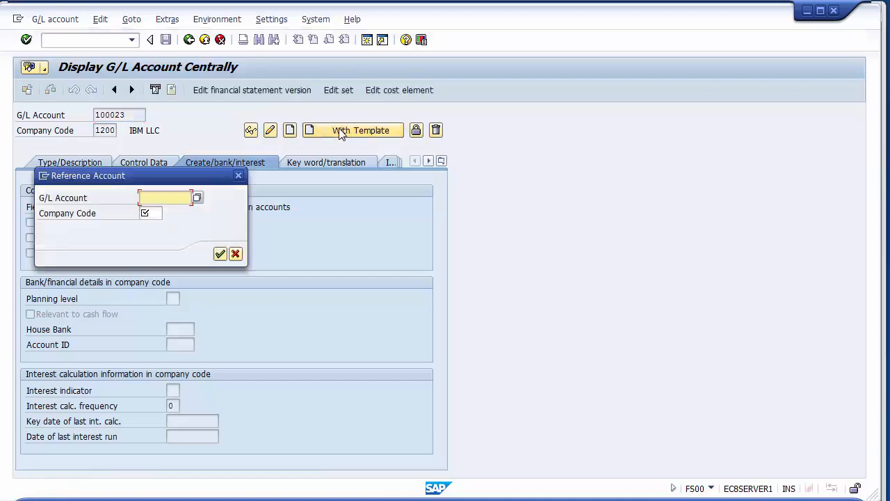
type("10")
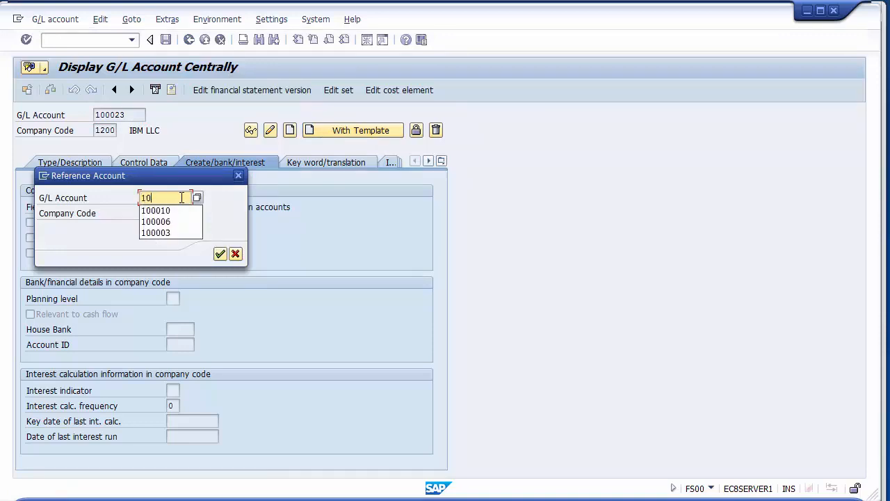
type("0022")
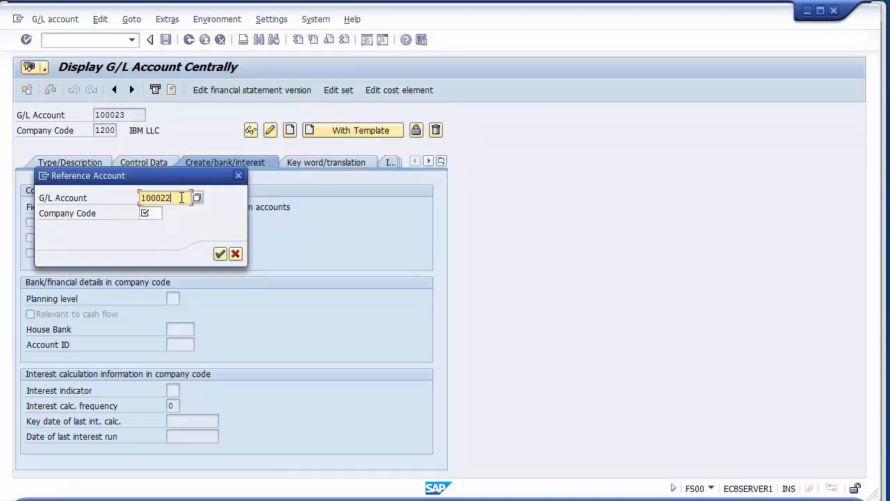
left_click(160, 212)
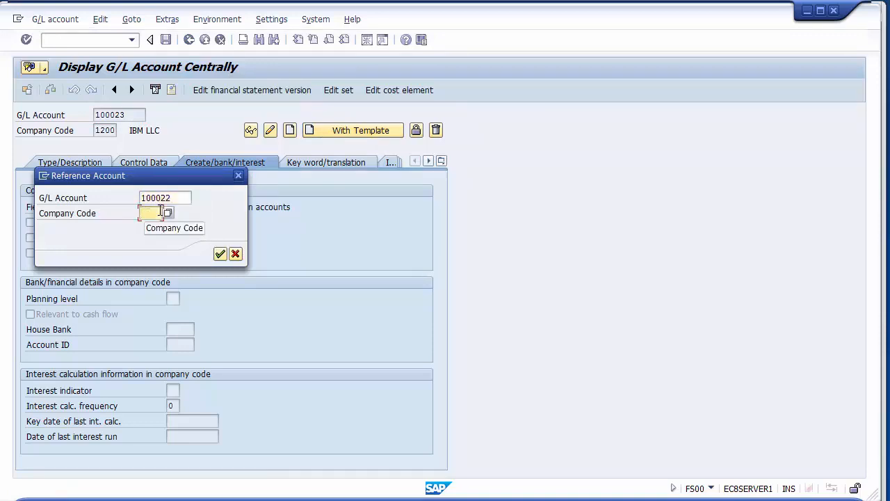
type("1200")
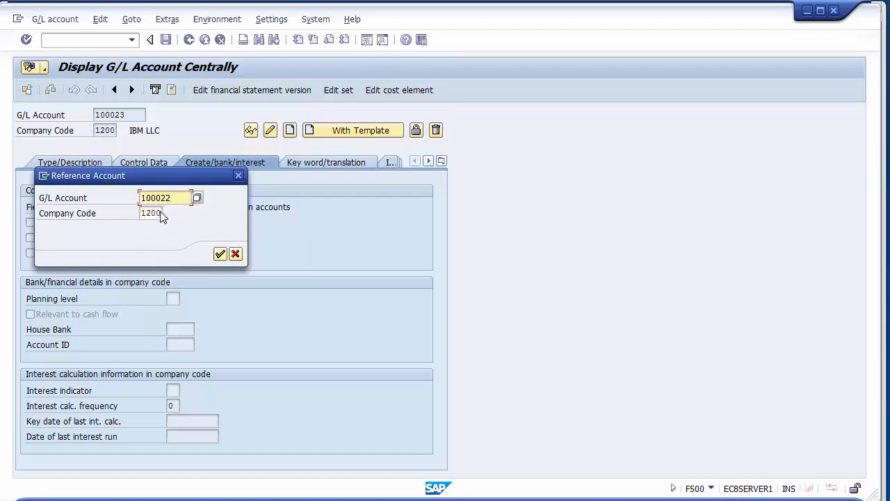
left_click(219, 255)
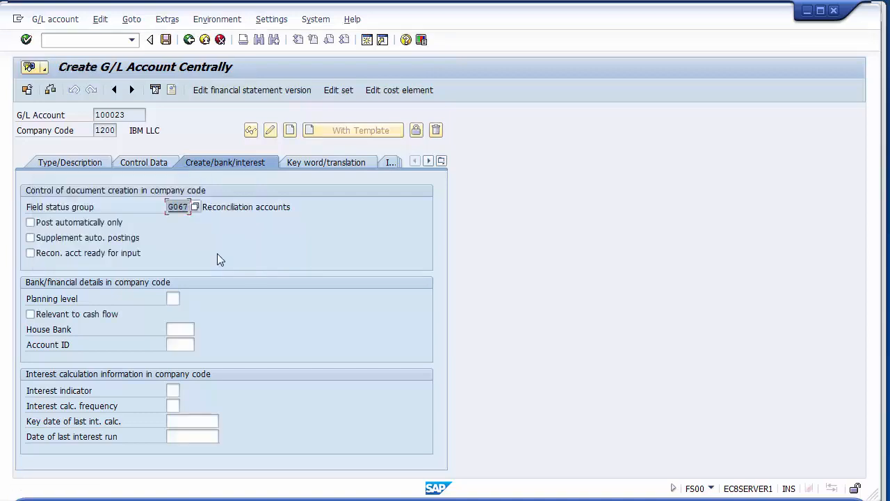
- Replace the short text copied from the template for G/L account 100023 with Furniture
left_click(91, 162)
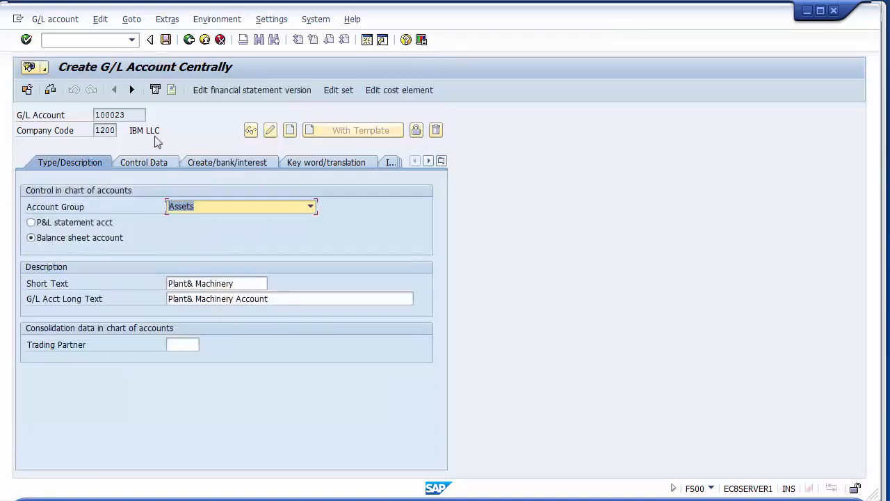
left_click(249, 286)
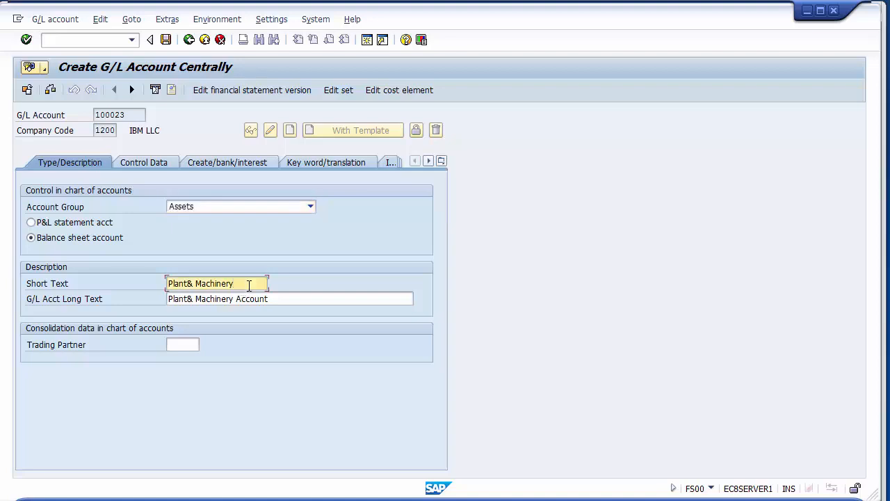
key("BackSpace")
key("BackSpace")
key("BackSpace")
key("BackSpace")
key("BackSpace")
key("BackSpace")
key("BackSpace")
key("BackSpace")
key("BackSpace")
key("BackSpace")
key("BackSpace")
key("BackSpace")
key("BackSpace")
key("BackSpace")
key("BackSpace")
key("BackSpace")
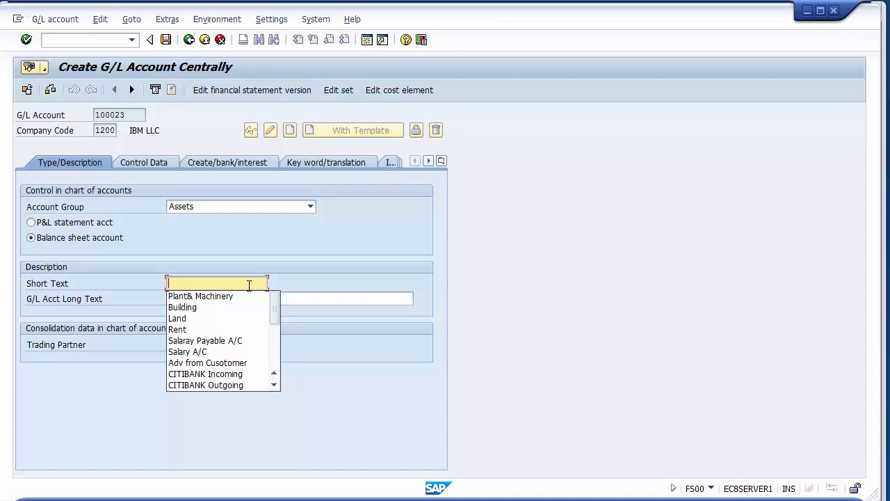
type("Furni")
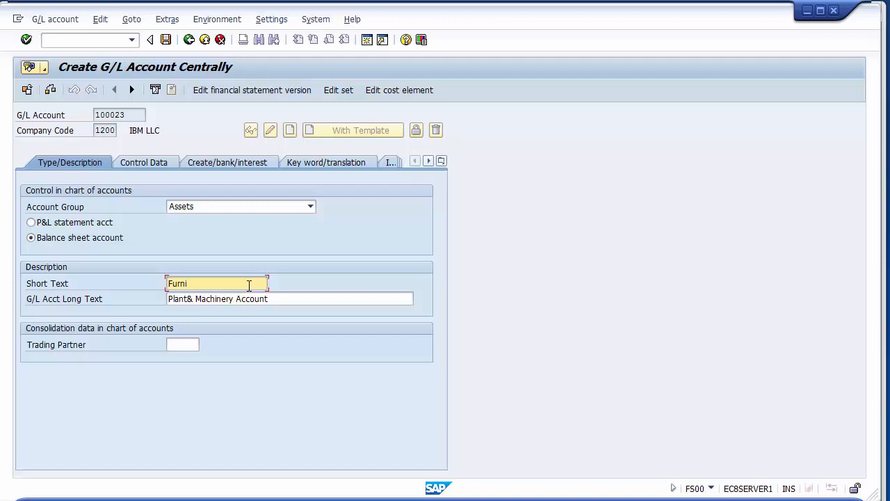
type("ture")
- Set the long text of G/L account 100023 to Furniture & Fixtures Account
left_click(274, 300)
key("BackSpace")
key("BackSpace")
key("BackSpace")
key("BackSpace")
key("BackSpace")
key("BackSpace")
key("BackSpace")
key("BackSpace")
key("BackSpace")
key("BackSpace")
key("BackSpace")
key("BackSpace")
key("BackSpace")
key("BackSpace")
key("BackSpace")
key("BackSpace")
key("BackSpace")
key("BackSpace")
key("BackSpace")
key("BackSpace")
key("BackSpace")
key("BackSpace")
key("BackSpace")
key("BackSpace")
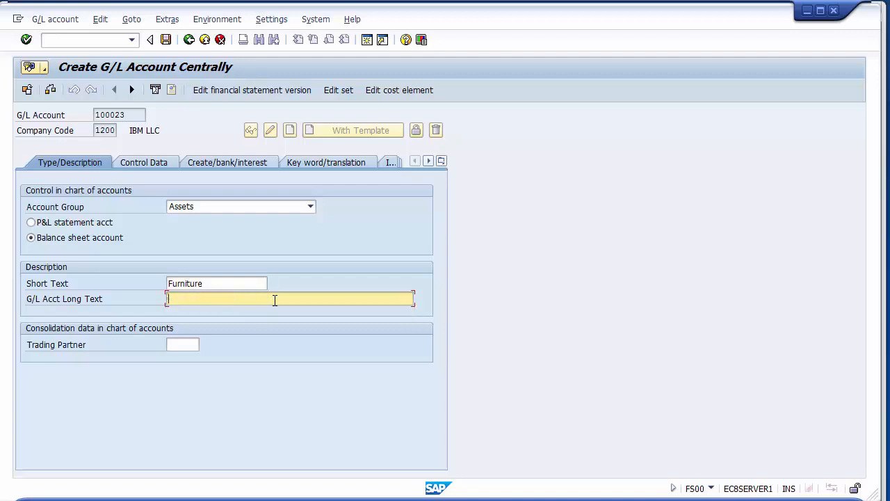
type("Furniture & Fistures")
key("Left")
key("Left")
key("Left")
key("Left")
key("Left")
key("Left")
key("Left")
key("Left")
key("Left")
type("x")
key("Delete")
key("End")
type("Account")
- Review the copied control data and field status group of G/L account 100023, and save the account
left_click(137, 164)
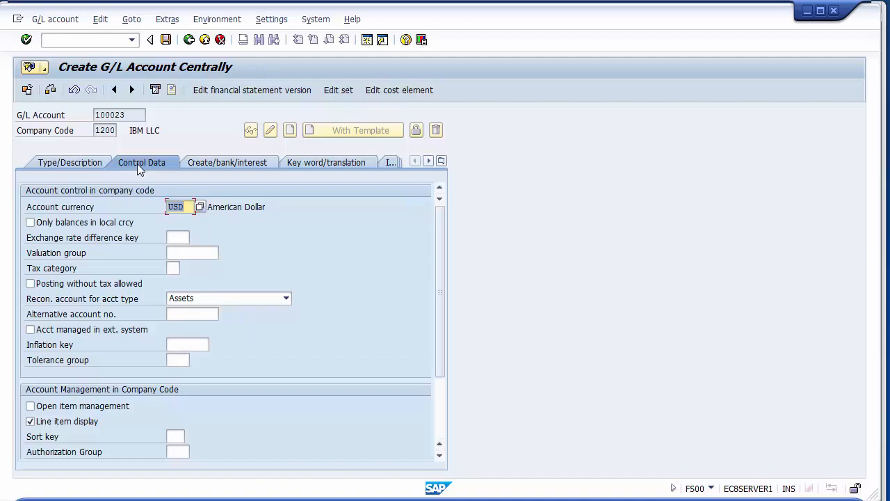
left_click(238, 163)
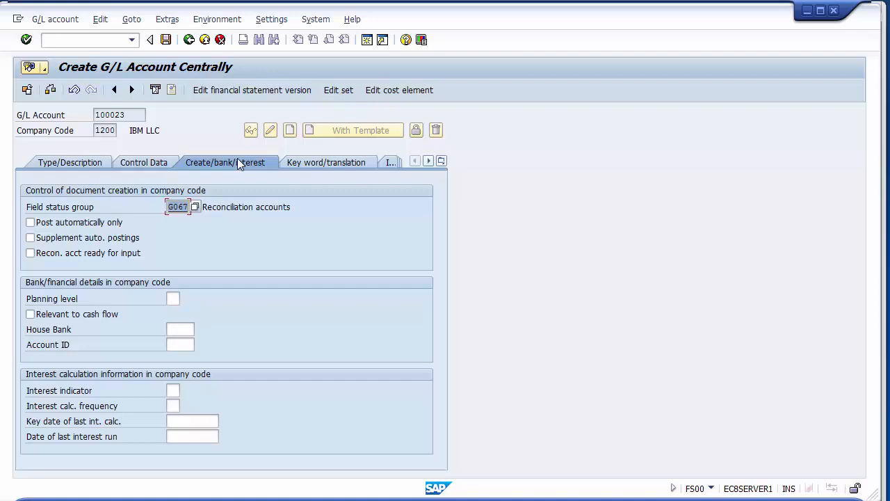
left_click(166, 39)
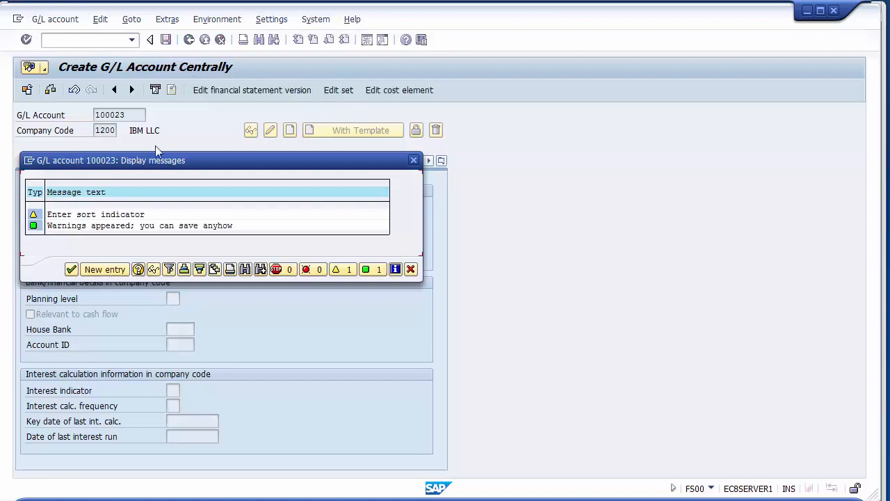
left_click(71, 269)
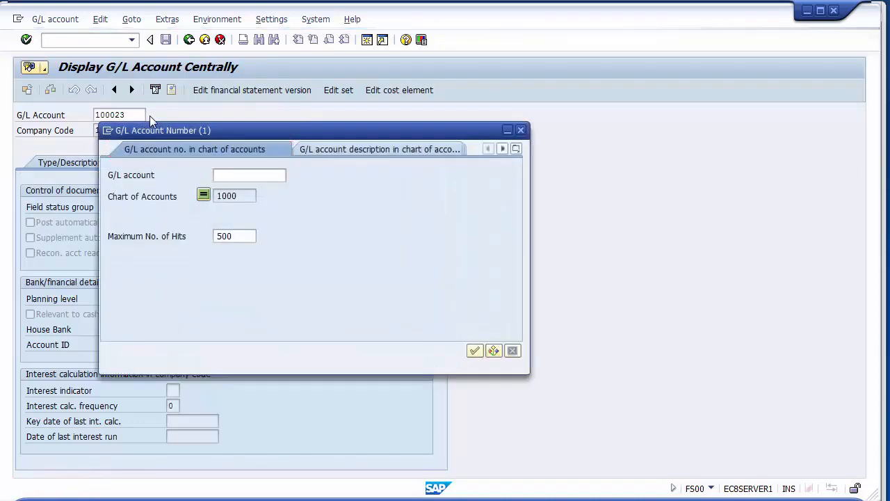
- List the G/L accounts in chart of accounts 1000 and examine the asset accounts from Land through Furniture & Fixtures
key("Return")
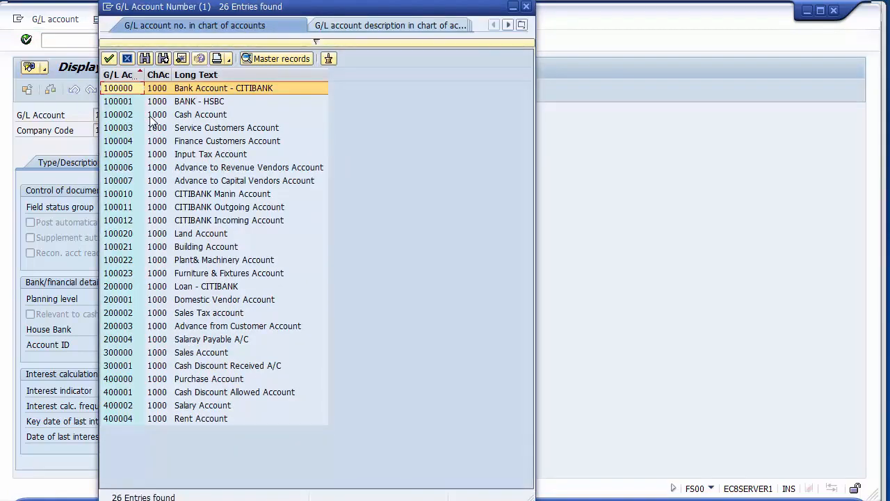
left_click(125, 236)
key("Down")
key("Down")
key("Down")
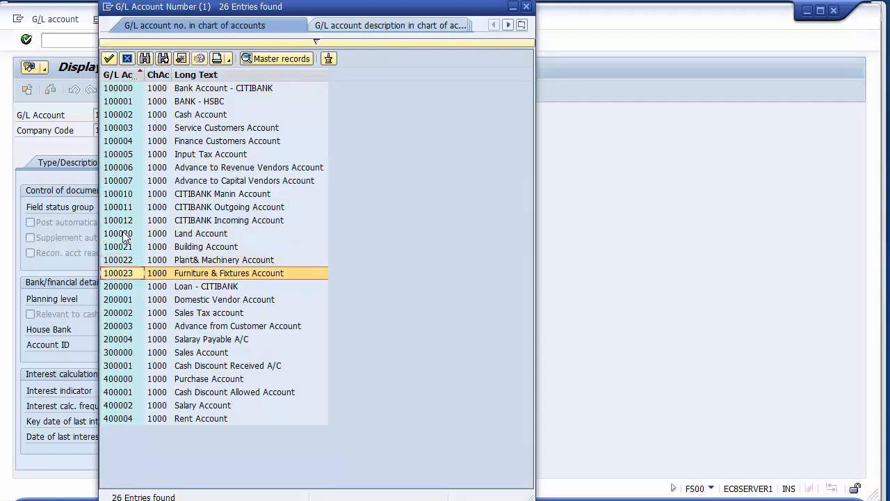
key("Up")
key("Up")
key("Up")
key("Up")
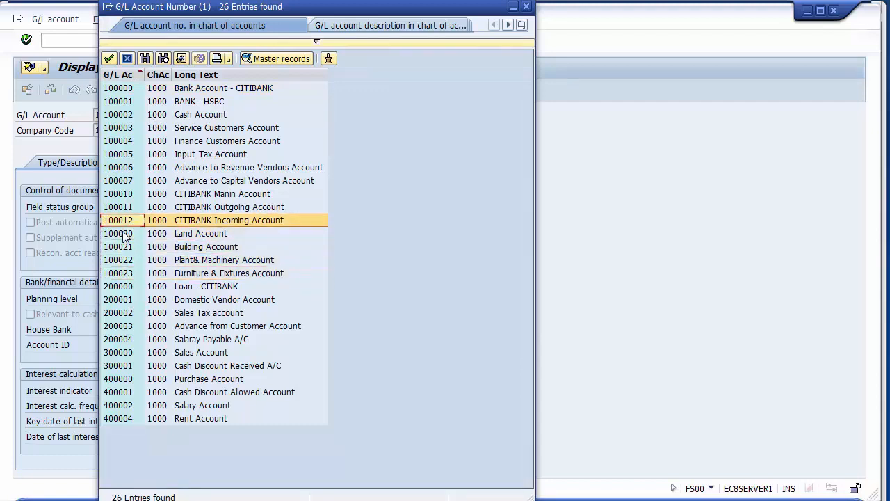
left_click(224, 236)
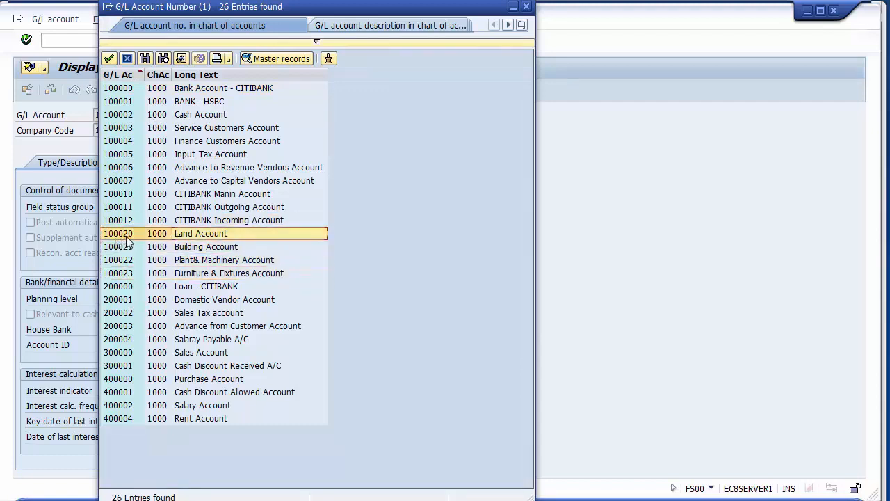
key("Down")
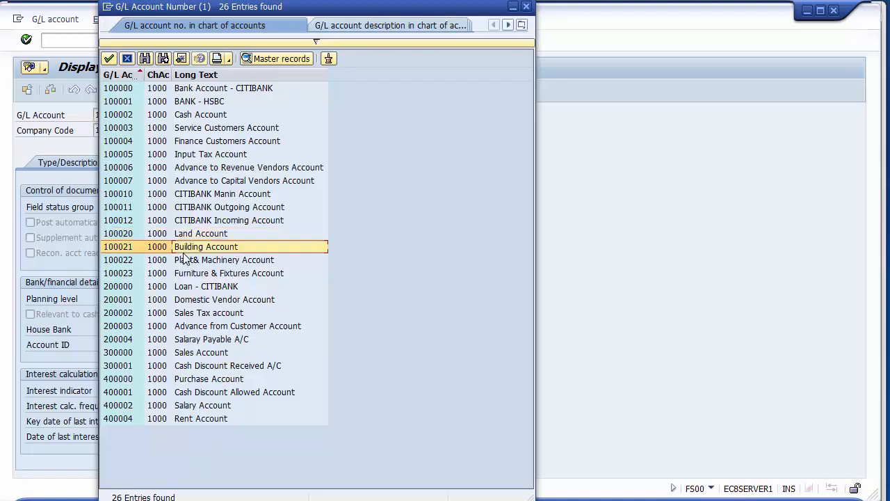
key("Down")
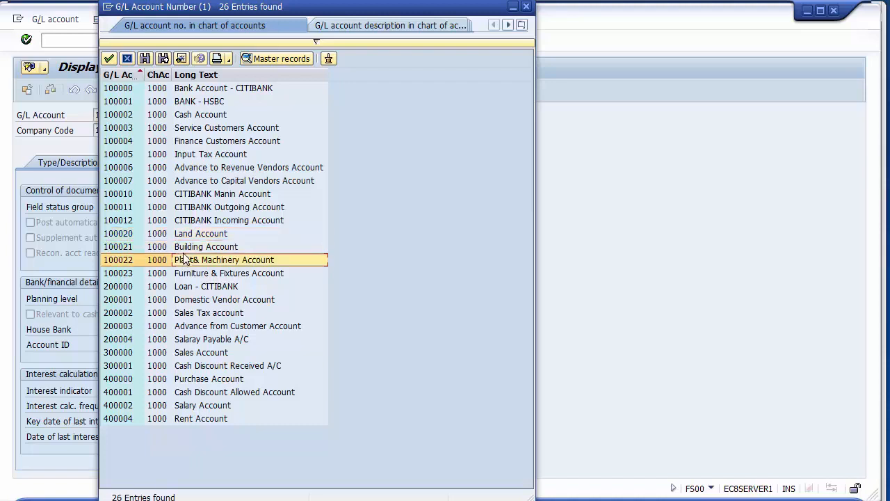
key("Down")
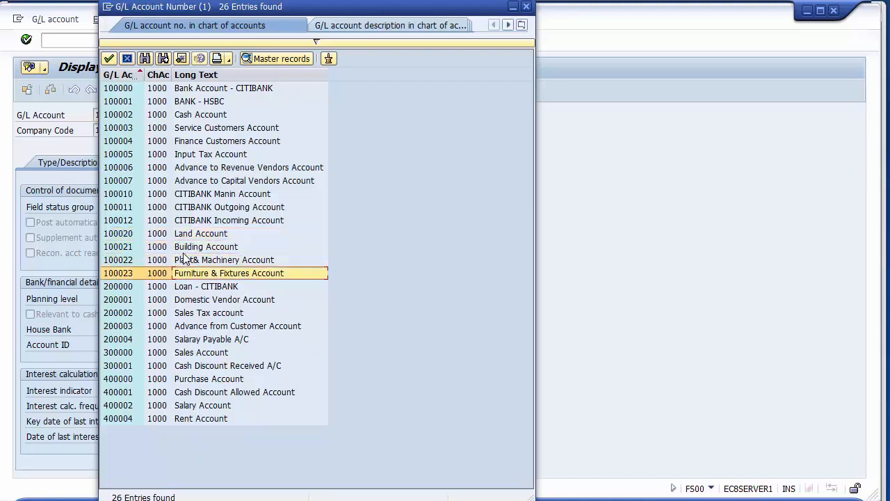
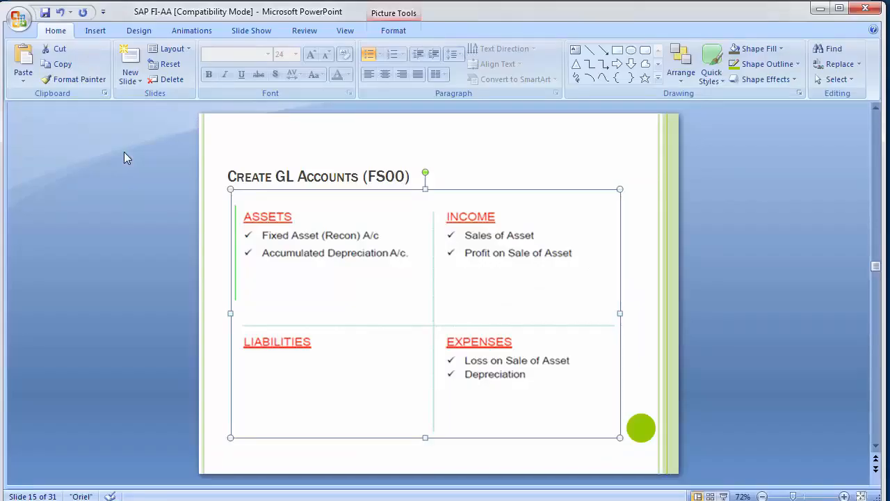
- Switch to SAP and open the central G/L account maintenance with transaction FS00
key("alt+Tab")
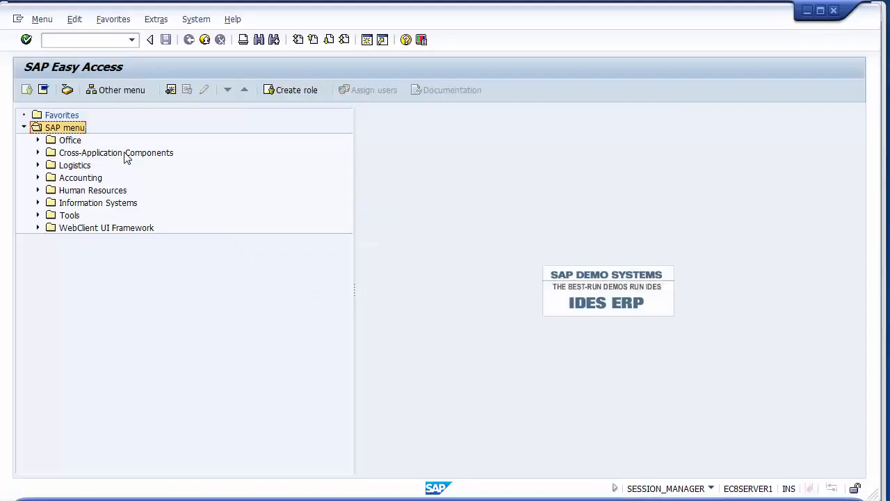
left_click(61, 39)
type("fs00")
key("Return")
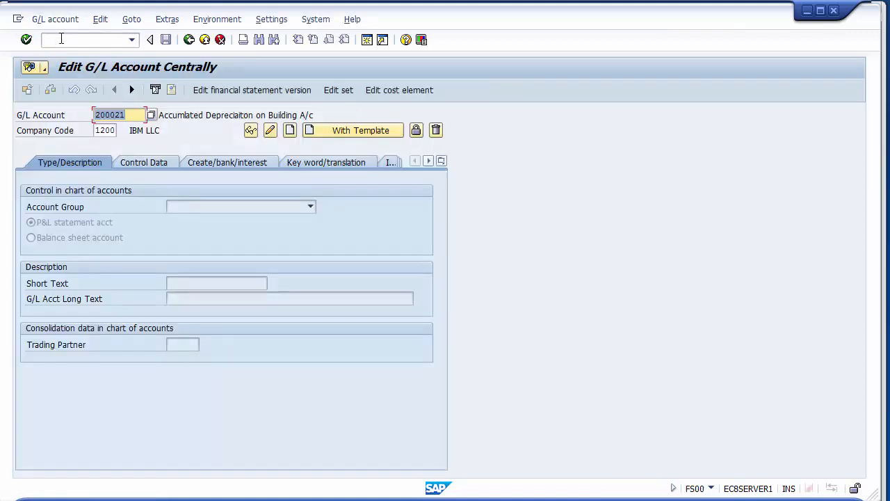
- Display the master data of G/L account 100023 in company code 1200
key("BackSpace")
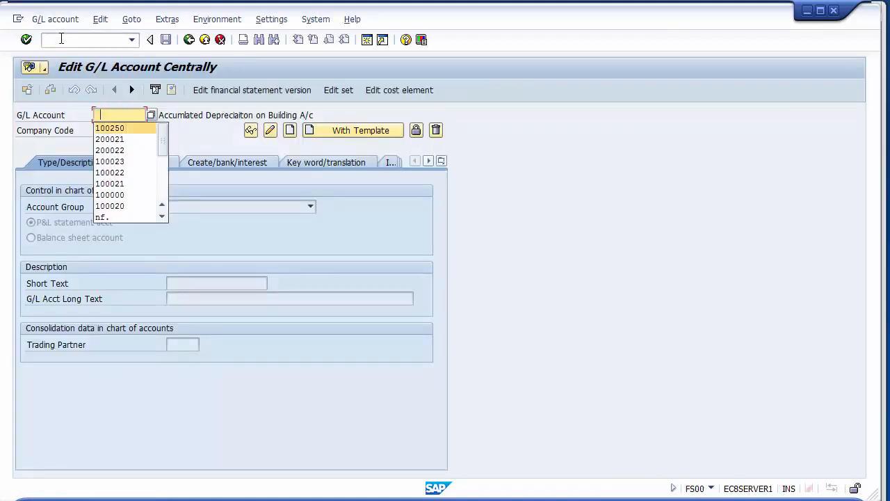
key("Down")
key("Down")
key("Down")
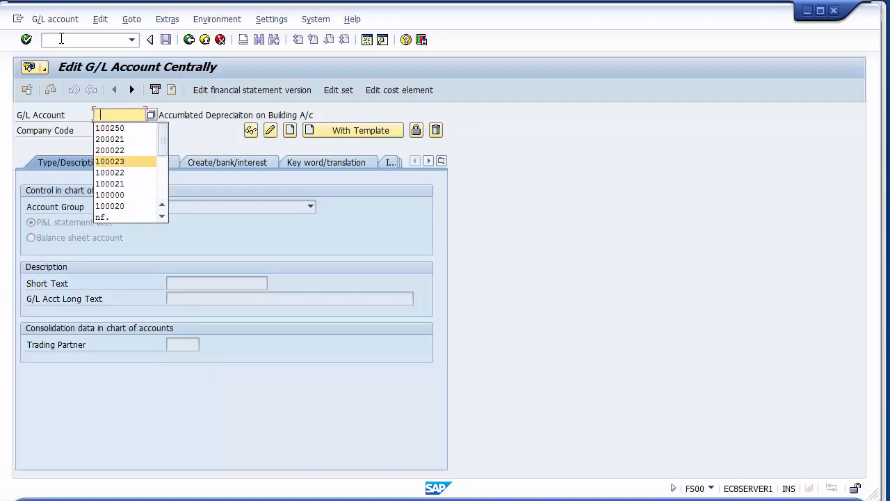
key("Return")
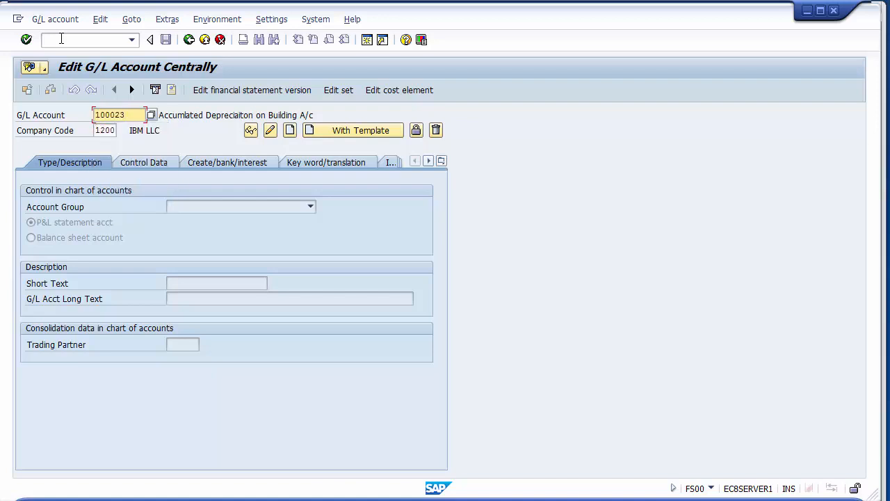
key("Return")
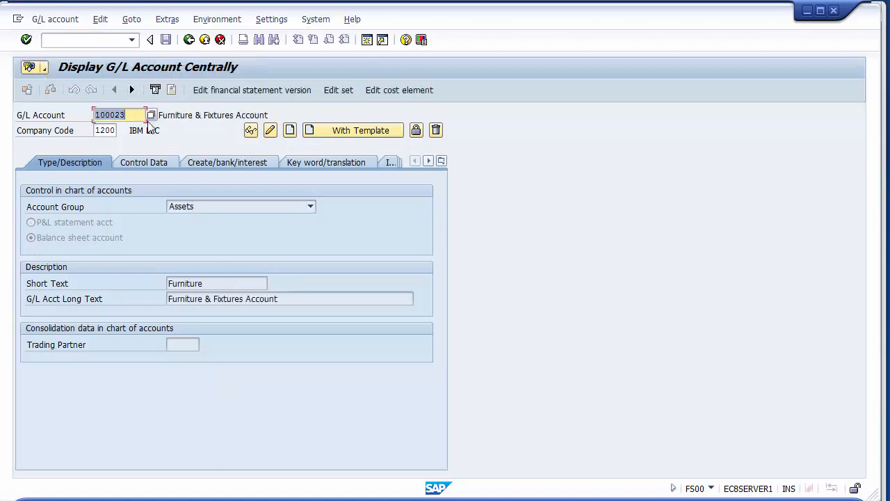
- Check whether G/L account 100030 is already in use in company code 1200
left_click(143, 112)
key("BackSpace")
key("BackSpace")
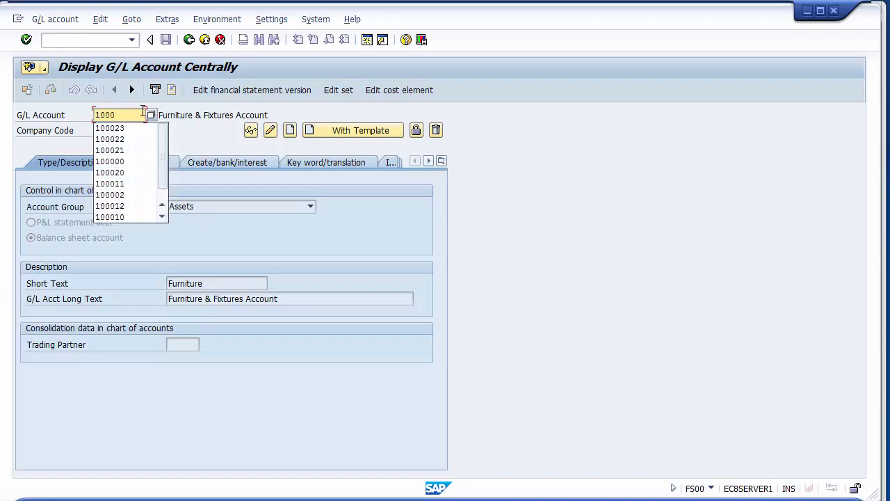
type("30")
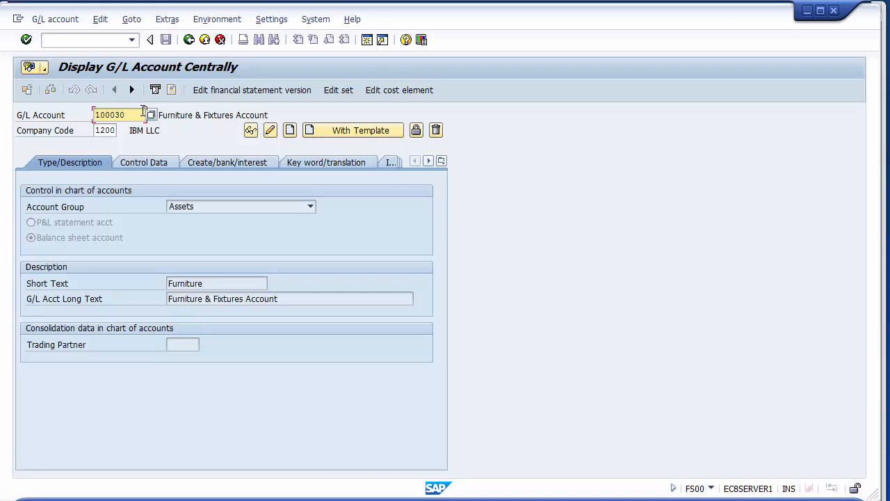
key("Return")
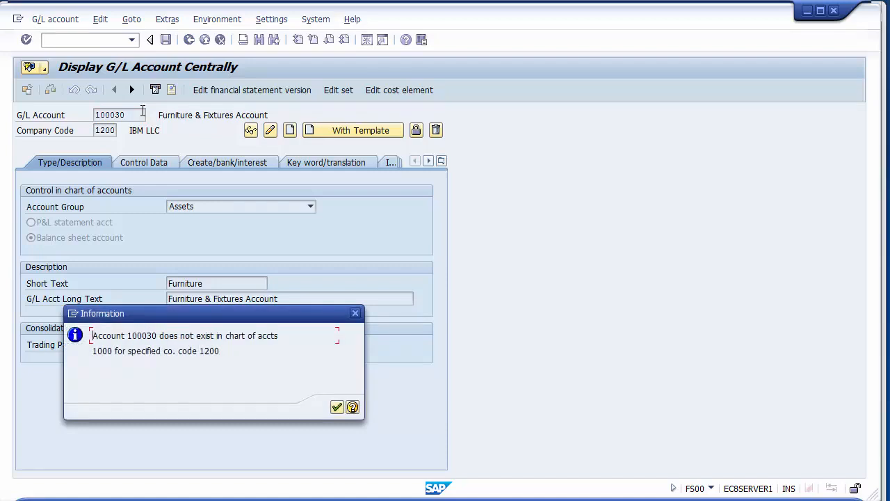
left_click(343, 409)
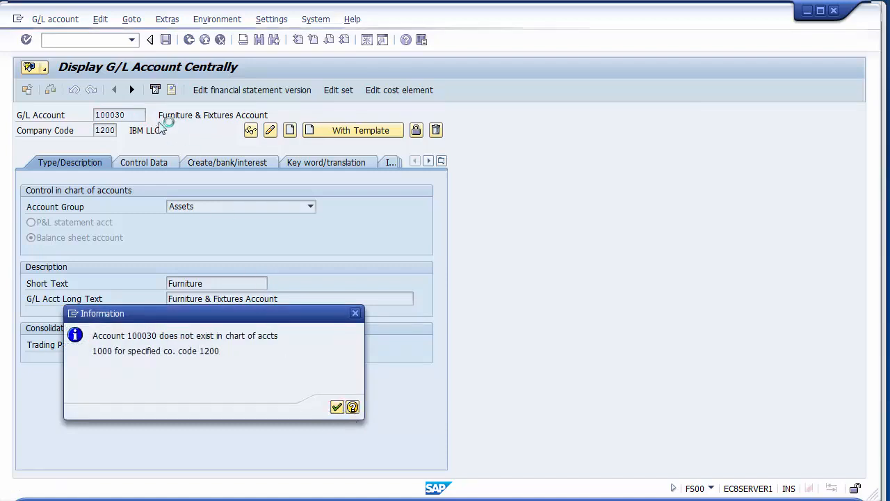
- Start creating G/L account 100031 without a template, as a balance sheet account in the Assets account group
left_click(140, 115)
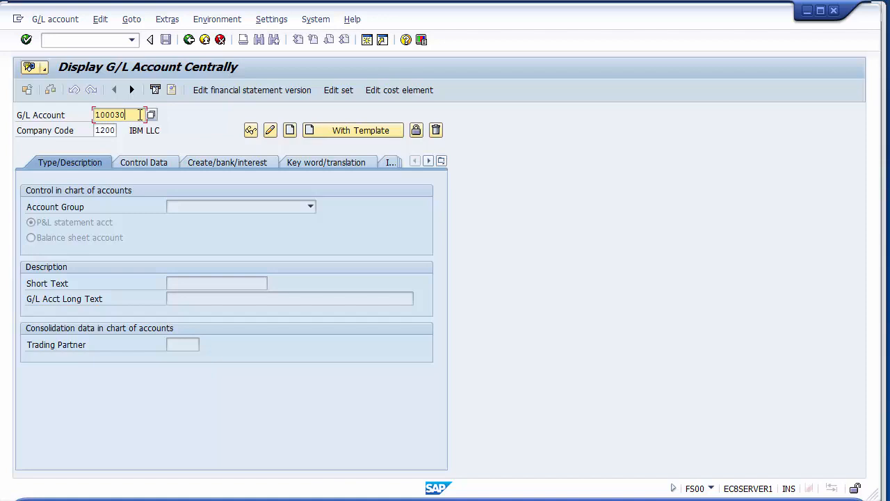
key("BackSpace")
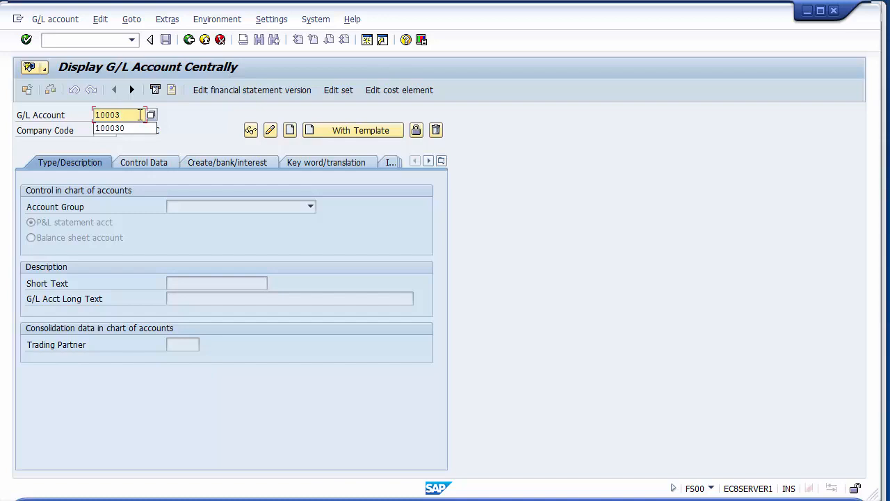
type("1")
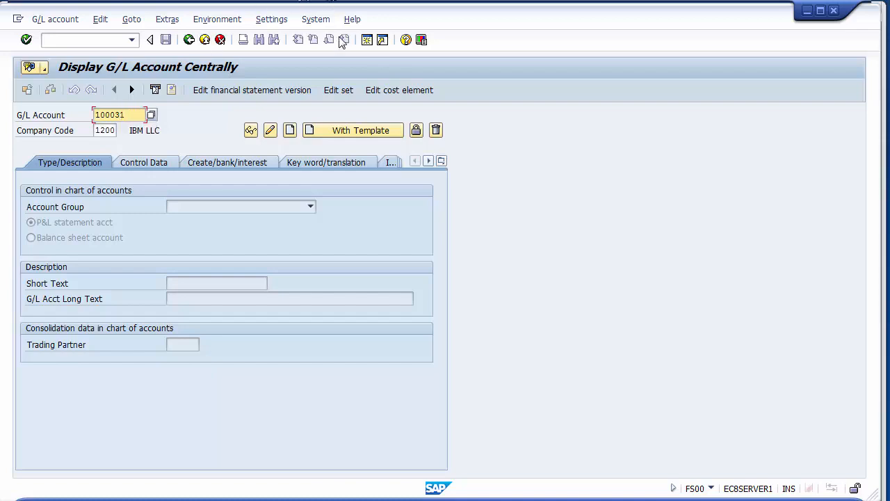
left_click(290, 132)
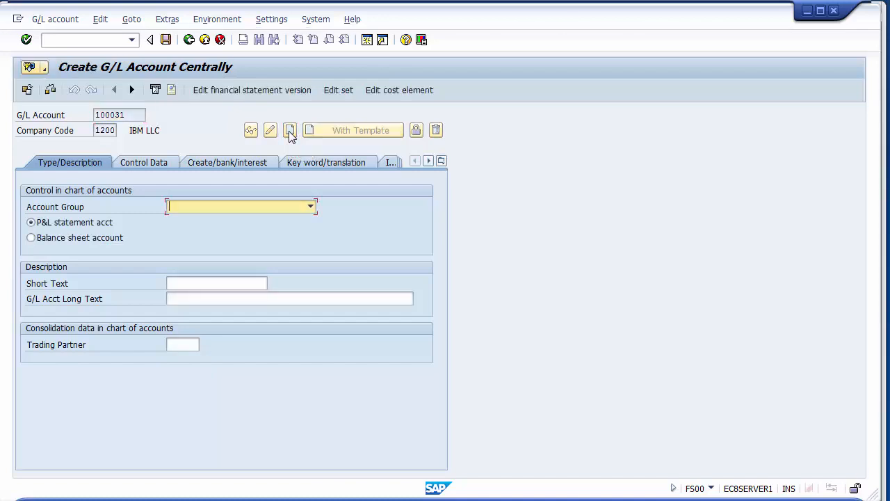
left_click(216, 207)
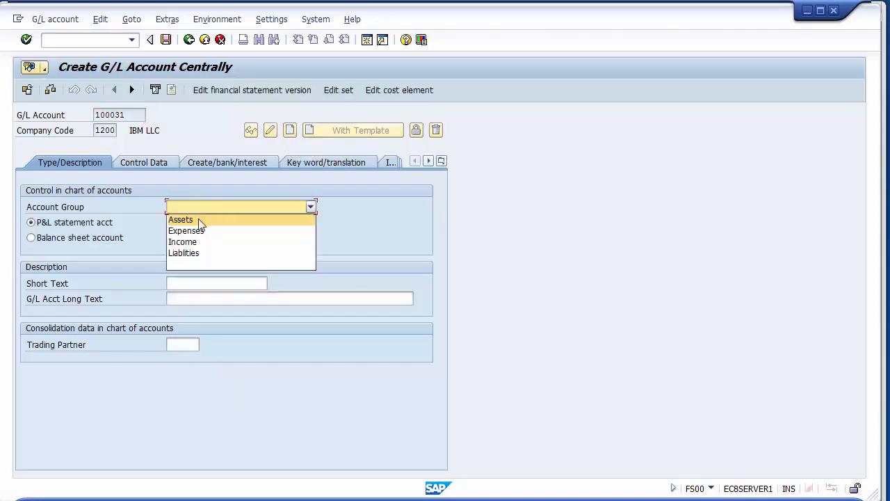
left_click(198, 220)
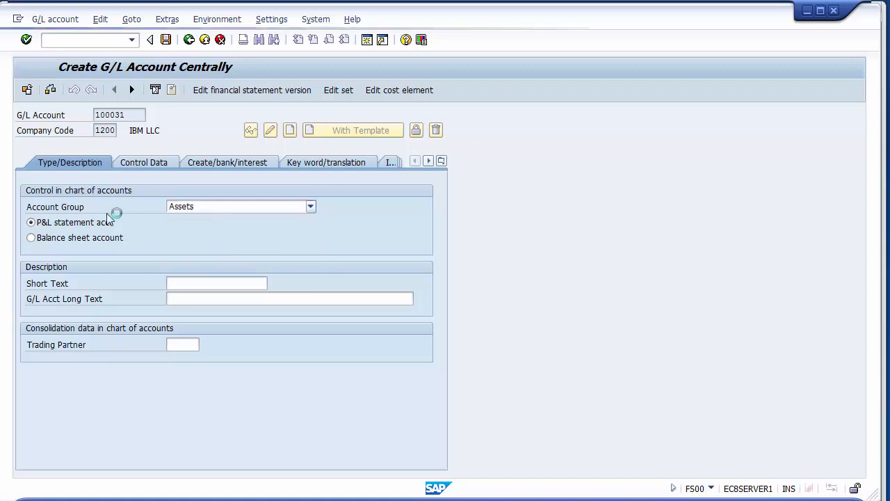
left_click(60, 238)
- Describe G/L account 100031 with short text Acc. Dep. Building and long text Accumlated Depreciaiton on Building A/c
left_click(192, 283)
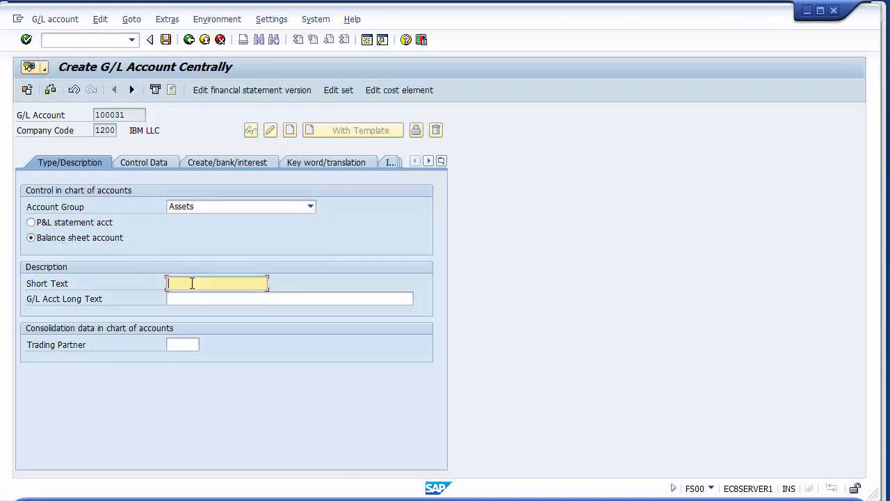
key("Down")
key("Down")
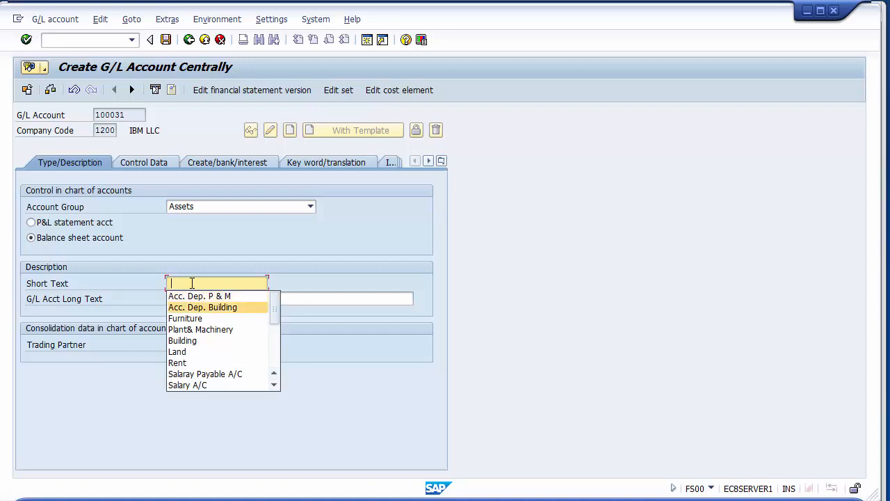
key("Return")
key("Tab")
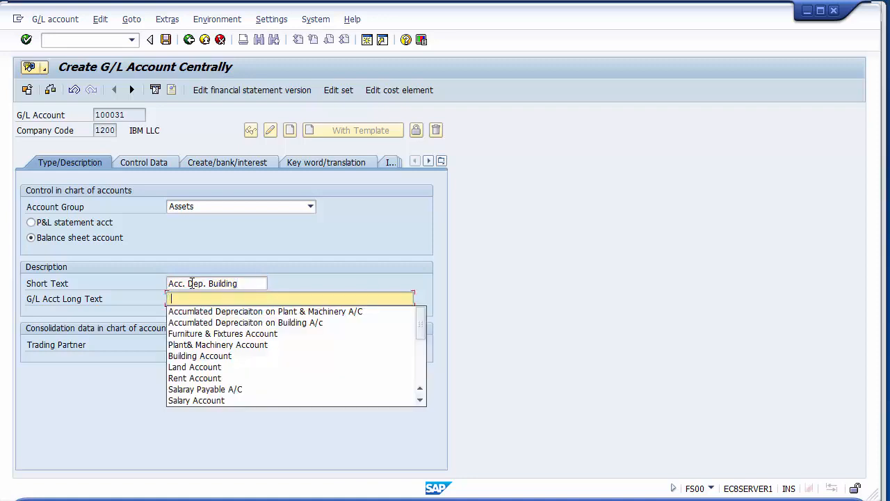
key("Down")
key("Down")
key("Return")
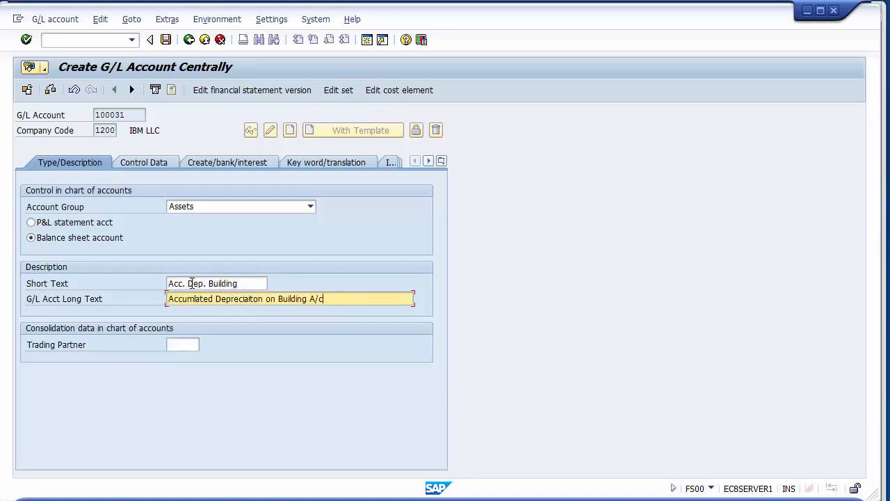
- In the control data of account 100031, set the reconciliation account type to Assets and enable line item display
left_click(143, 164)
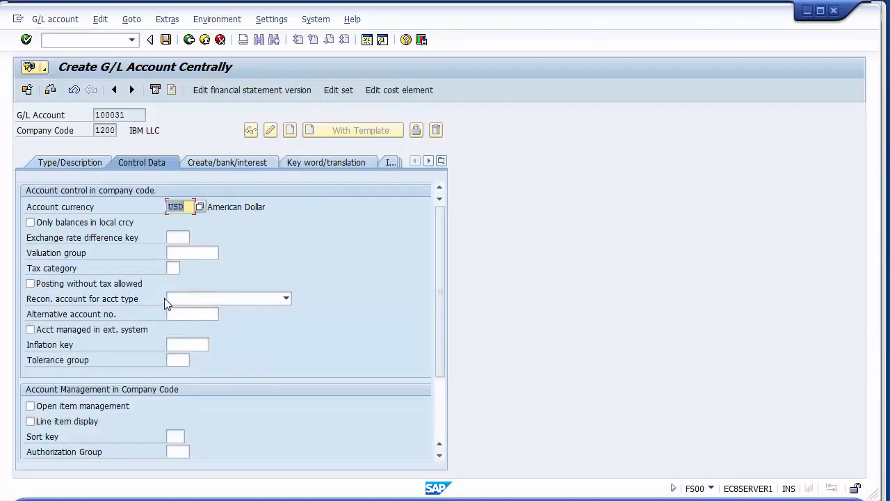
left_click(172, 299)
left_click(176, 311)
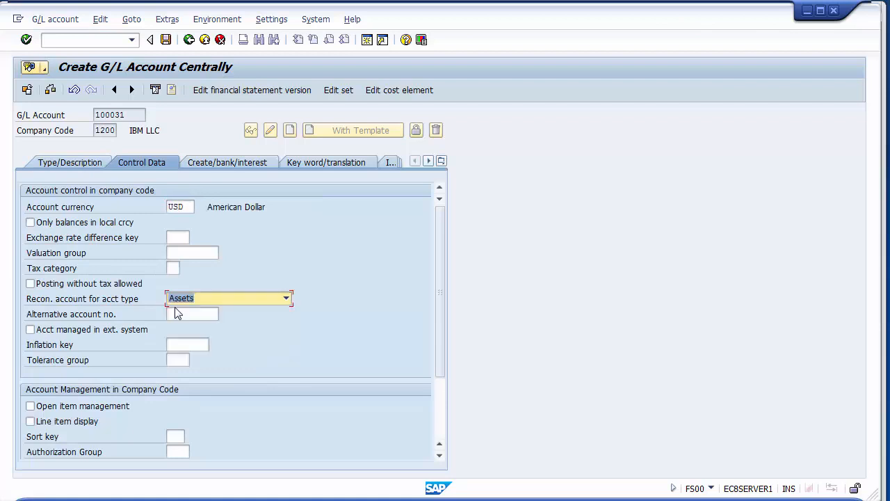
left_click(68, 423)
- Assign field status group G067 to G/L account 100031 and save the account despite the missing sort key
left_click(216, 162)
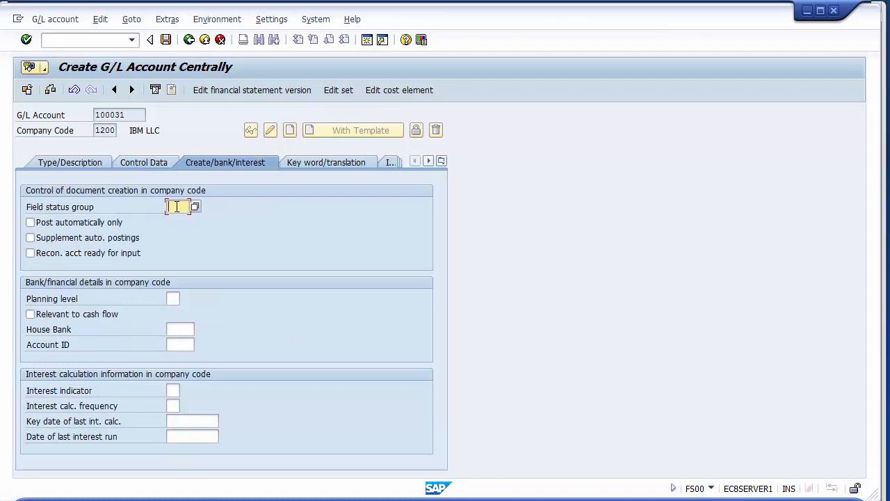
type("g067")
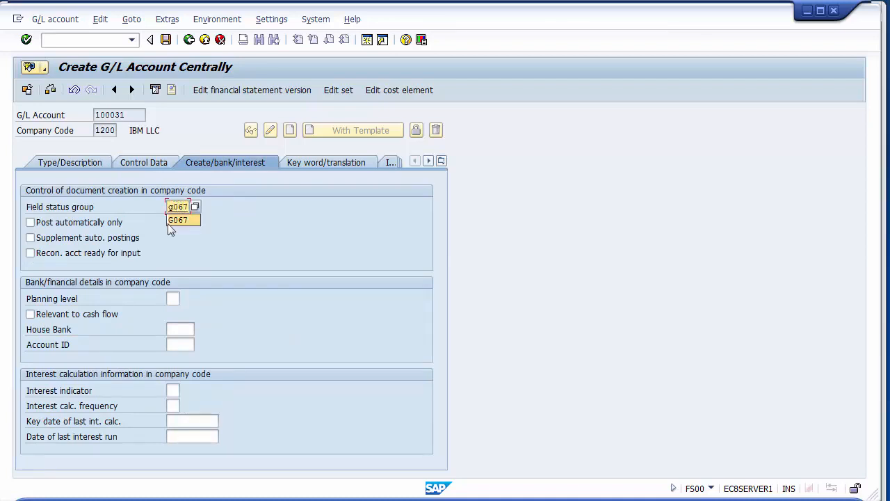
left_click(169, 221)
left_click(166, 41)
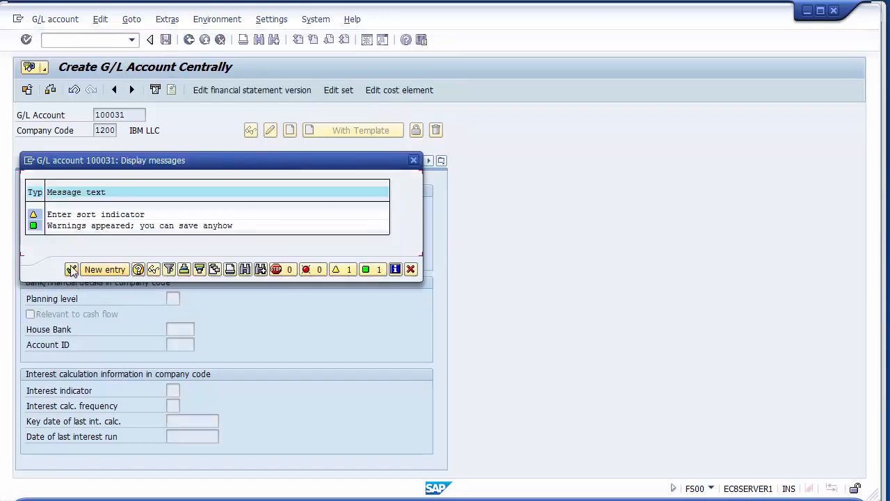
left_click(71, 270)
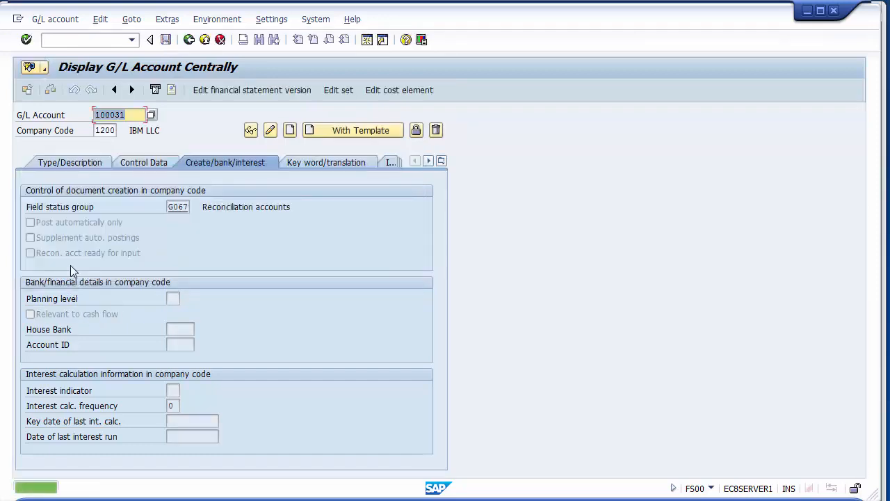
- Start creating G/L account 100032 without a template, as a balance sheet account in the Assets account group
left_click(79, 164)
left_click(270, 300)
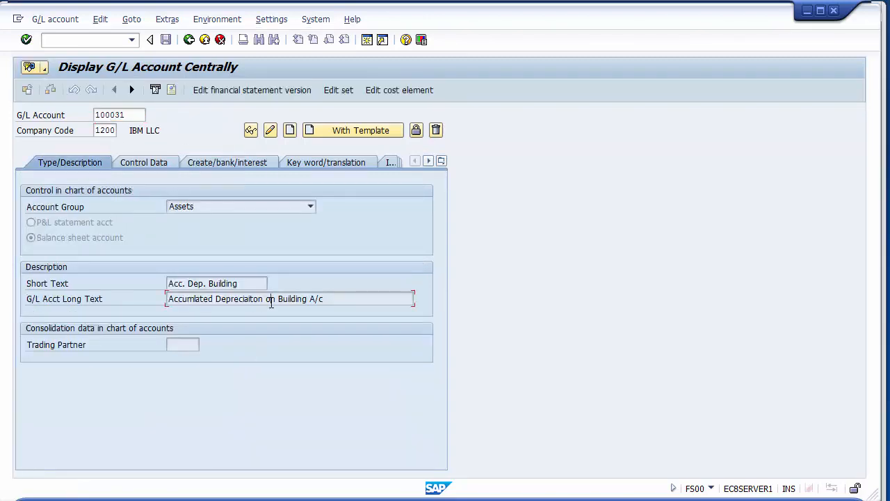
left_click(134, 114)
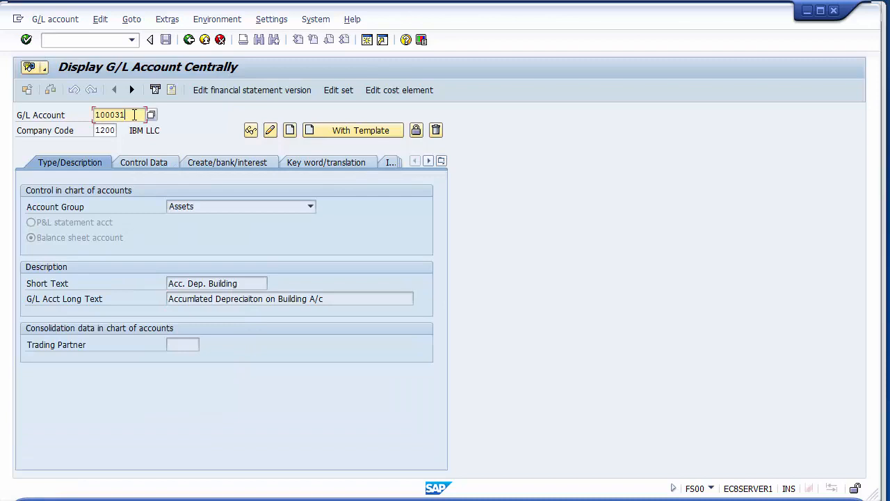
key("BackSpace")
type("2")
left_click(288, 132)
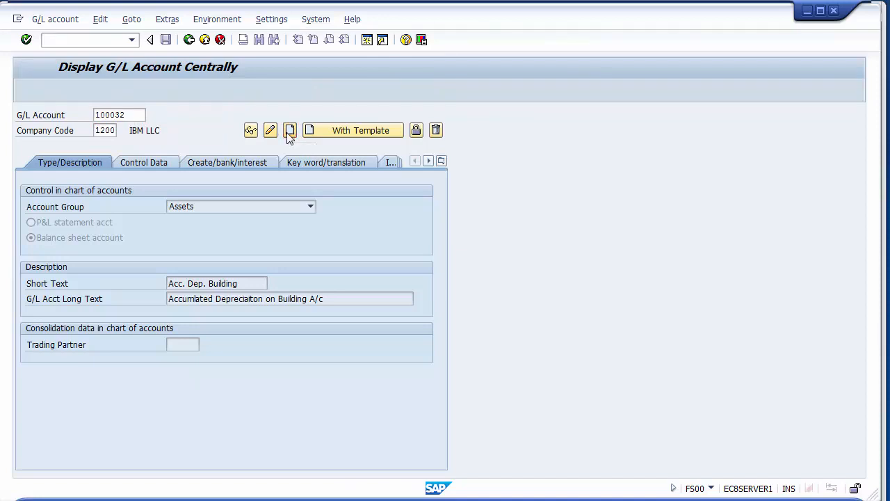
left_click(208, 206)
left_click(197, 218)
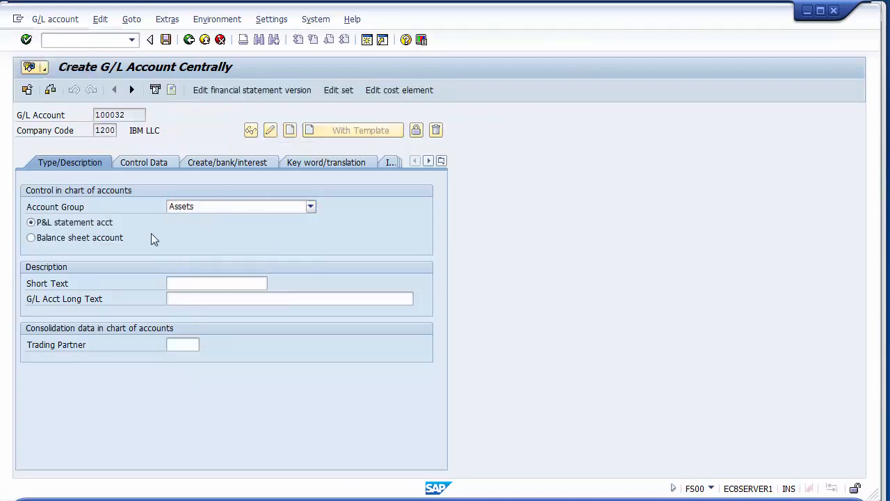
left_click(69, 239)
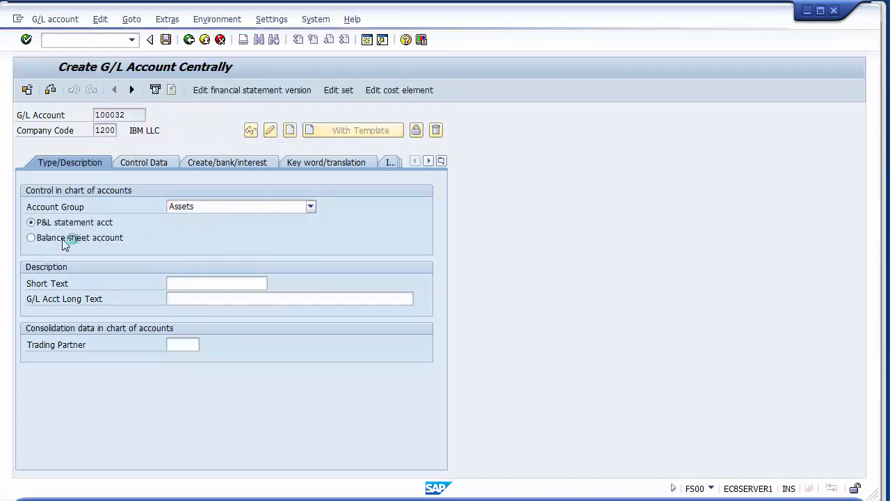
- Describe G/L account 100032 with short text Acc. Dep. P & M and long text Accumlated Depreciaiton on Plant & Machinery A/C
left_click(188, 284)
key("space")
key("Down")
key("Down")
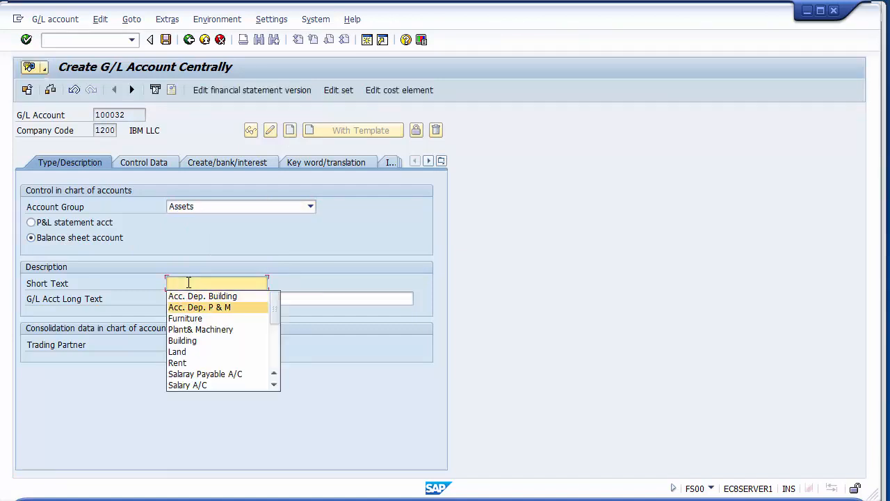
key("Return")
key("Tab")
key("space")
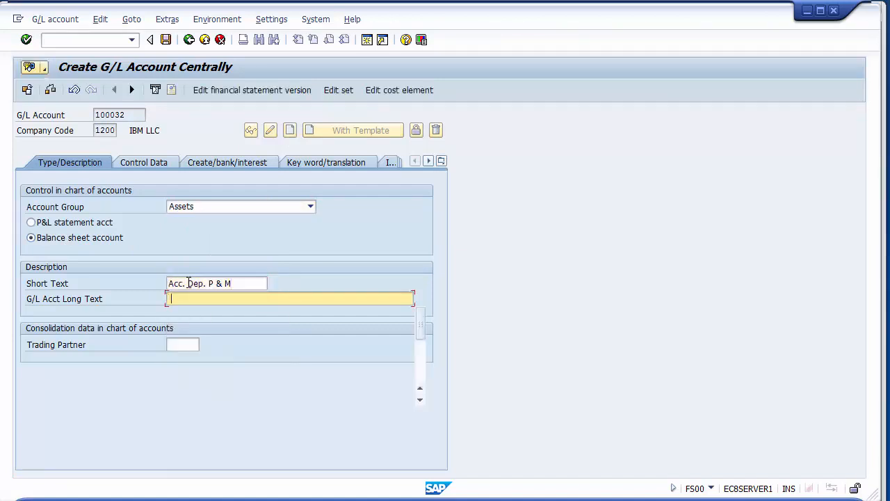
key("Down")
key("Down")
key("Return")
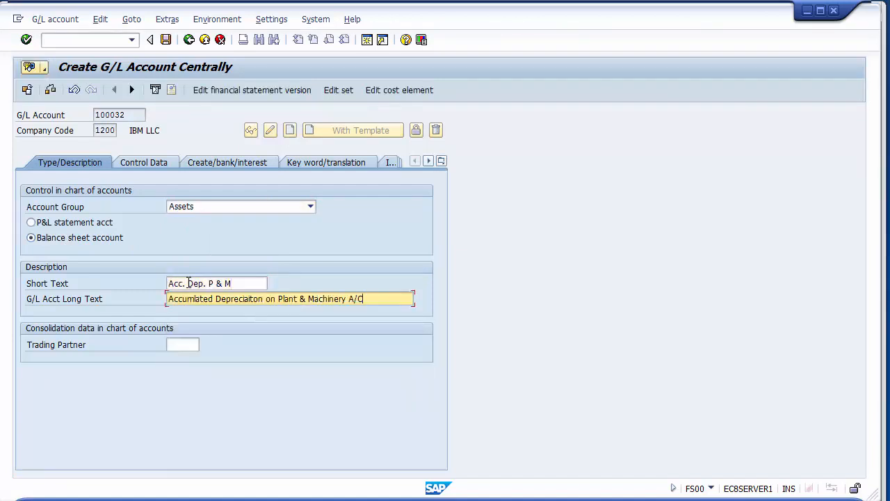
- In the control data of account 100032, set the reconciliation account type to Assets and enable line item display
left_click(158, 161)
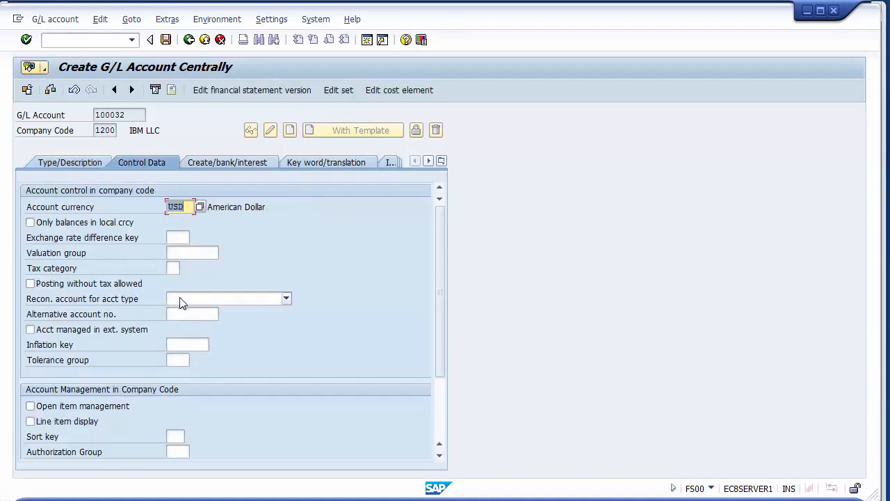
left_click(181, 298)
left_click(179, 309)
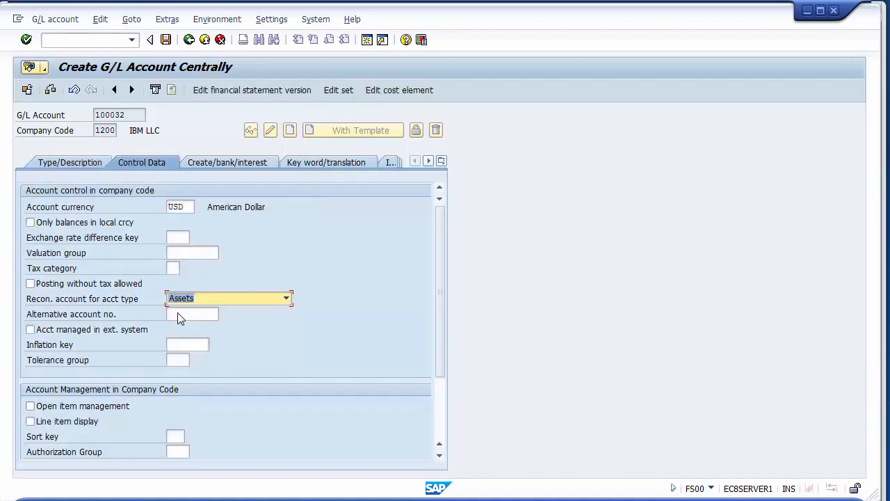
left_click(73, 422)
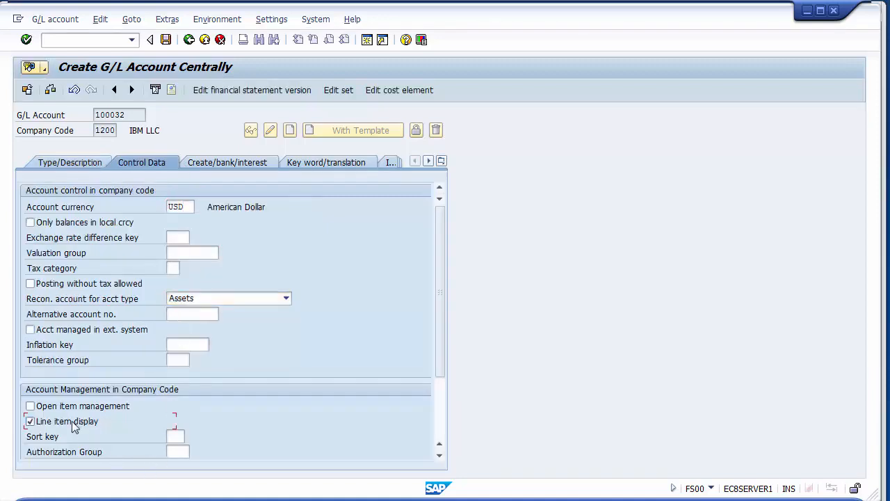
- Assign field status group G067 to G/L account 100032 and save the account without a sort key
left_click(215, 161)
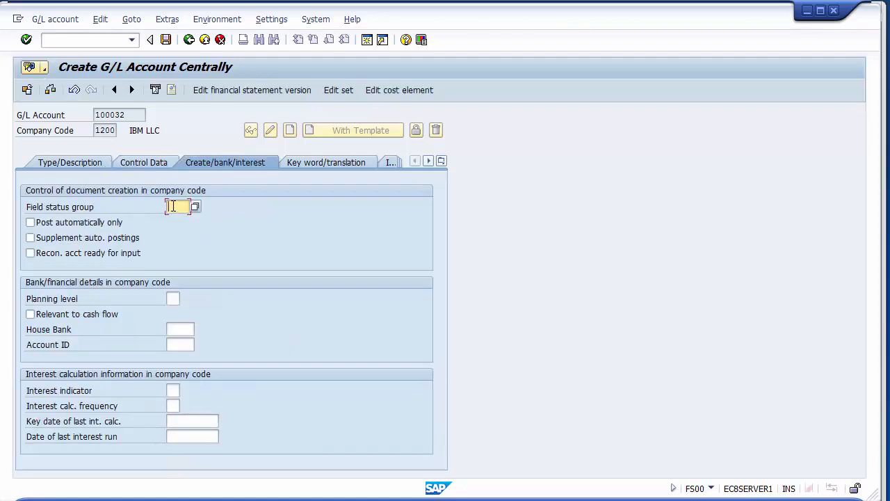
type("G067")
left_click(165, 40)
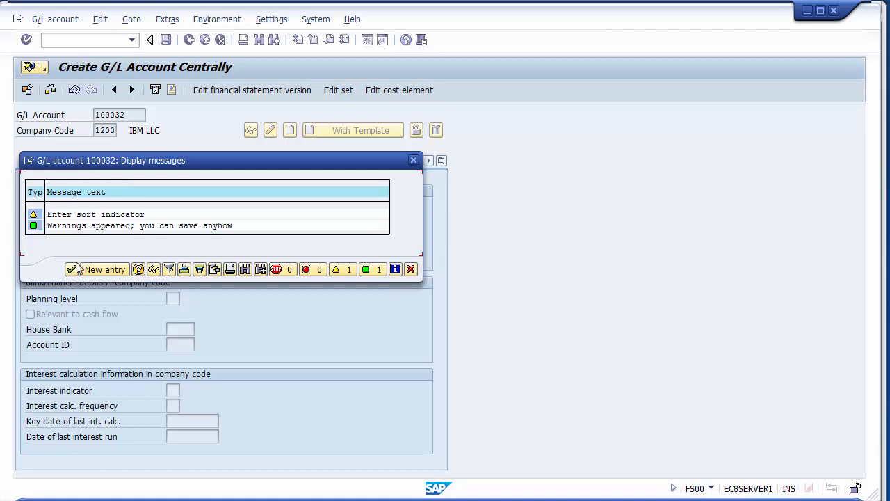
left_click(72, 269)
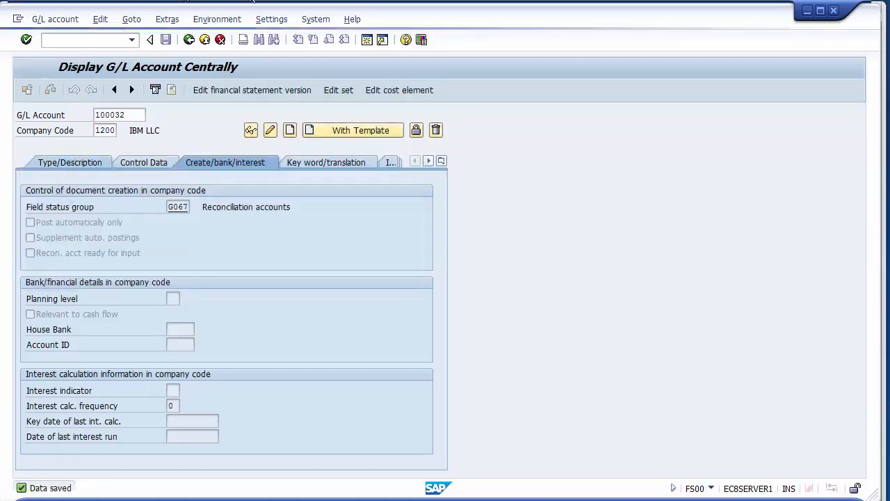
- Start creating G/L account 100033 without a template, as a balance sheet account in the Assets account group
left_click(63, 165)
left_click(152, 117)
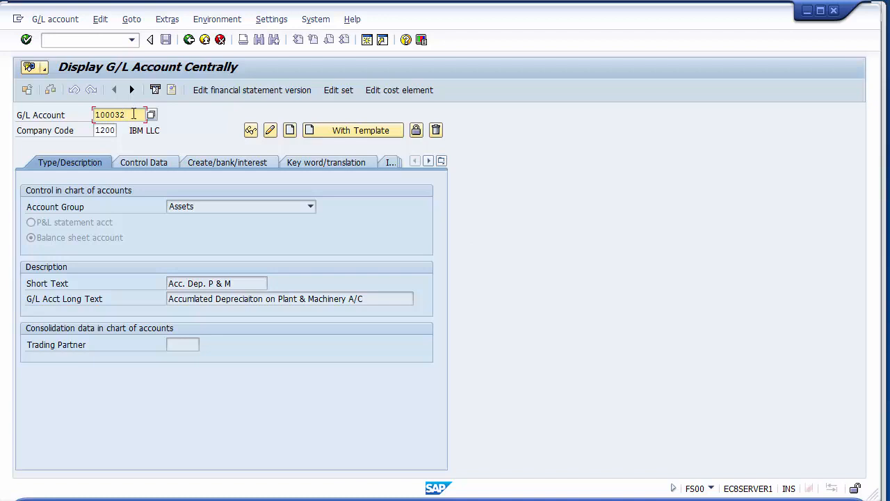
key("BackSpace")
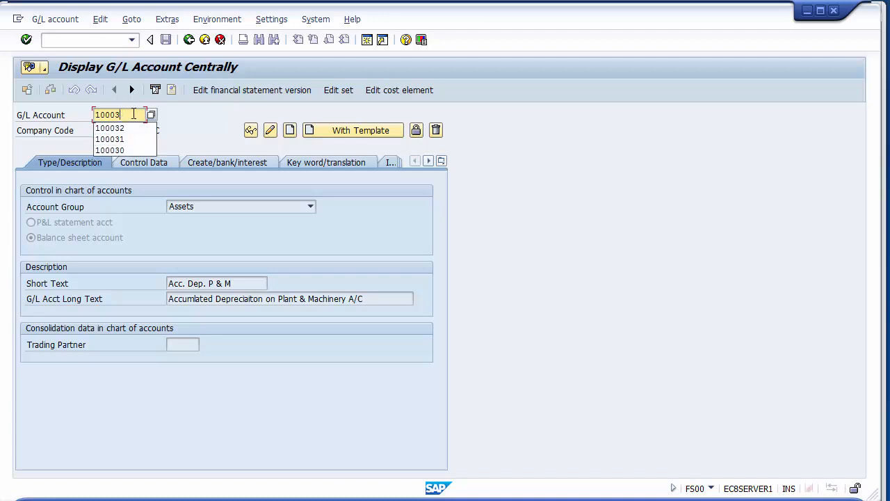
type("3")
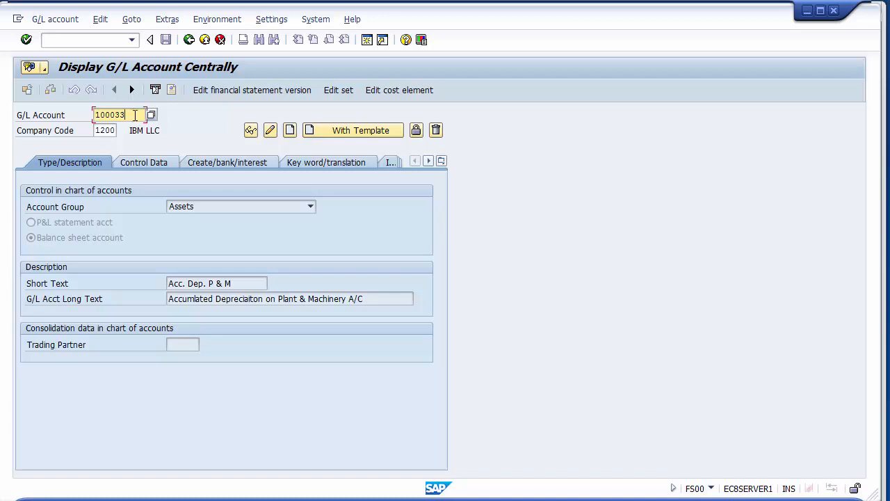
left_click(290, 130)
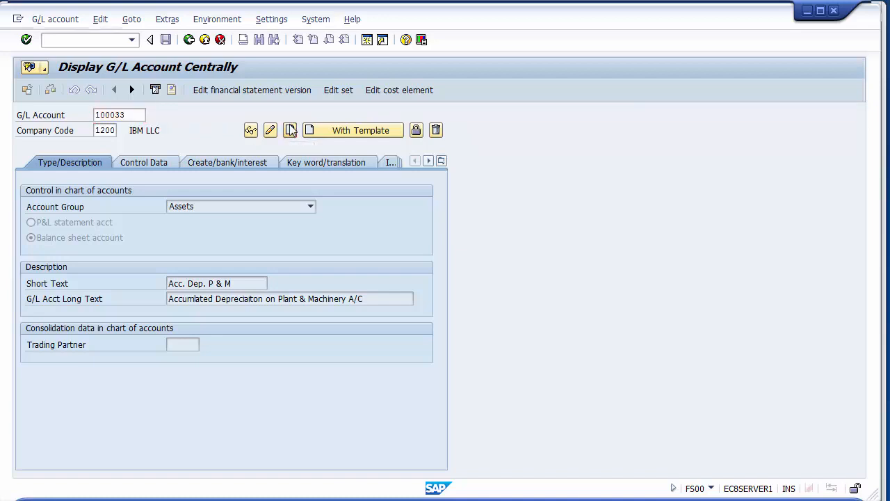
left_click(193, 207)
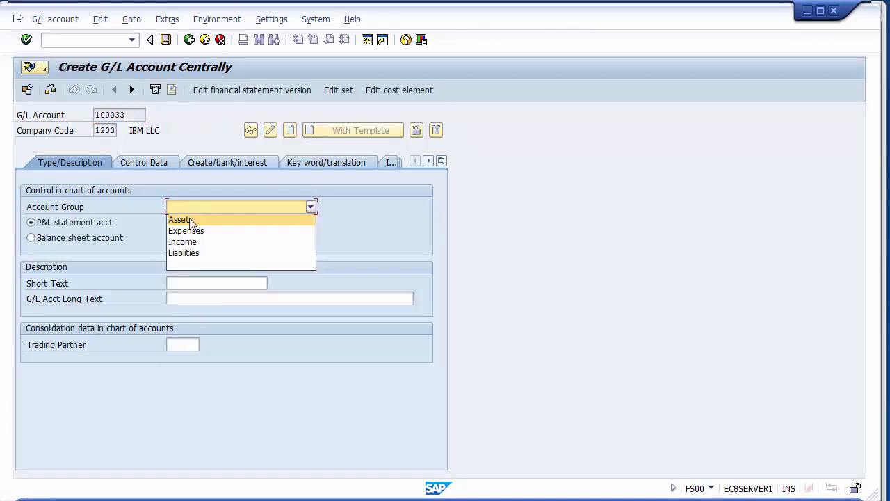
left_click(189, 218)
left_click(87, 237)
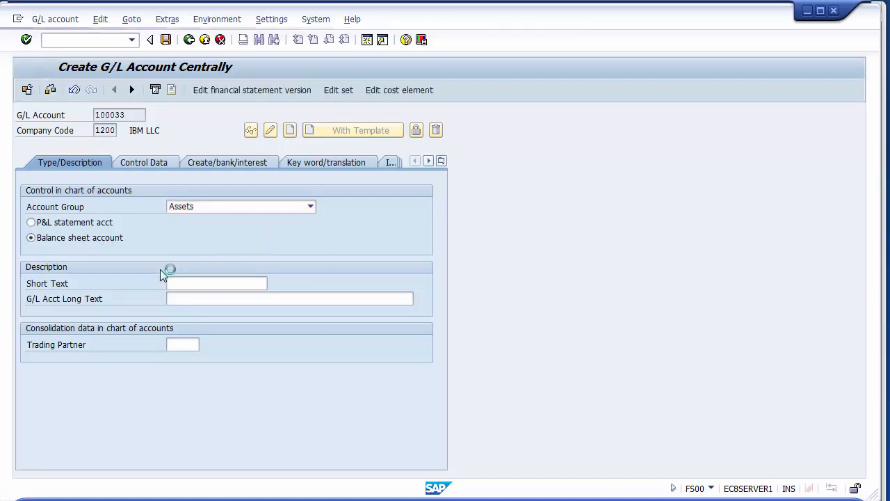
- Enter Acc. Dep. Furniture as the short text of G/L account 100033
left_click(179, 283)
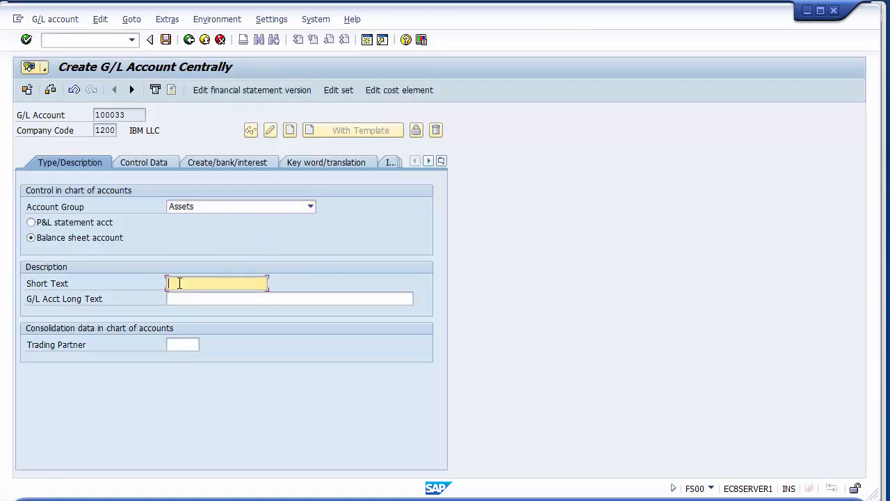
type("Acc.")
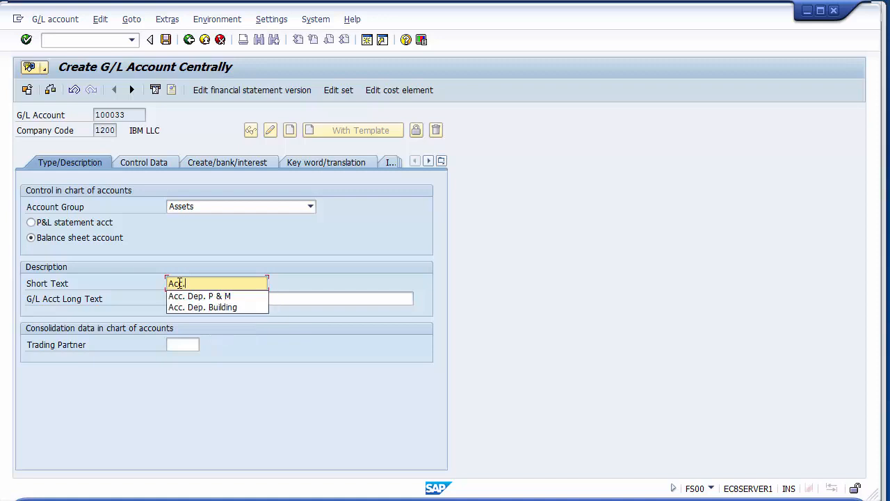
type(" Dep. f")
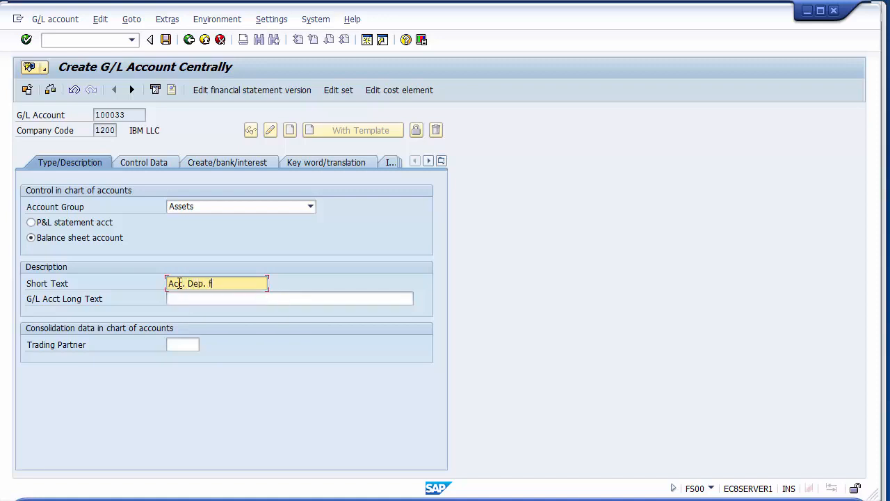
type("or Furnit")
key("BackSpace")
key("BackSpace")
key("BackSpace")
key("BackSpace")
key("BackSpace")
key("BackSpace")
key("BackSpace")
key("BackSpace")
key("BackSpace")
key("BackSpace")
type("Furniture")
- Reuse the earlier Building long text for account 100033, reworded as Accumlated Depreciaiton on Furniture A/c
left_click(180, 296)
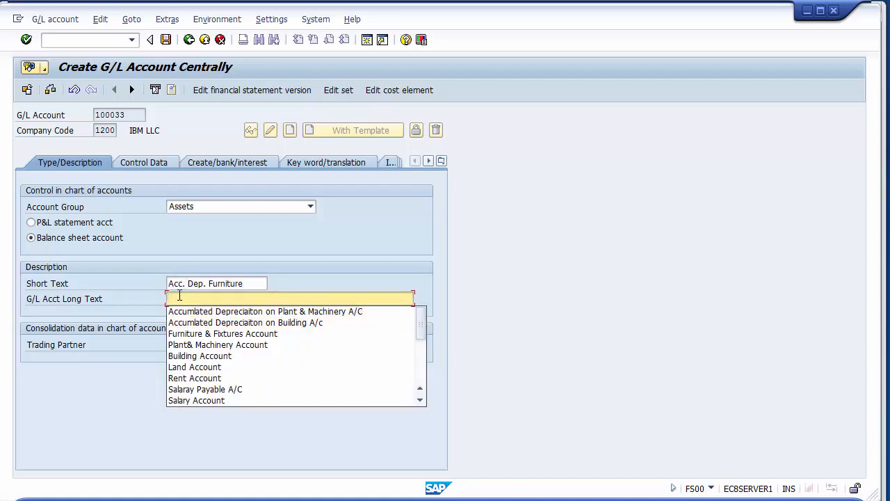
key("Down")
key("Down")
key("Up")
key("Up")
key("Down")
key("Down")
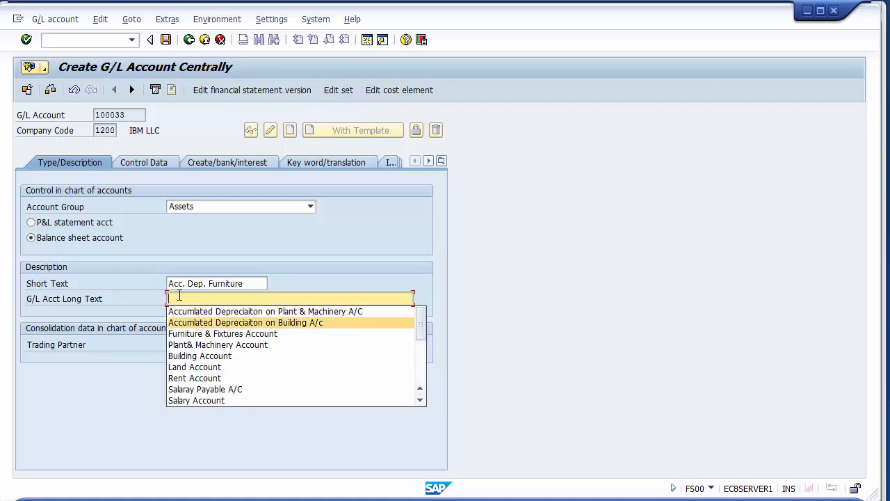
key("Up")
key("Up")
key("Down")
key("Down")
key("Return")
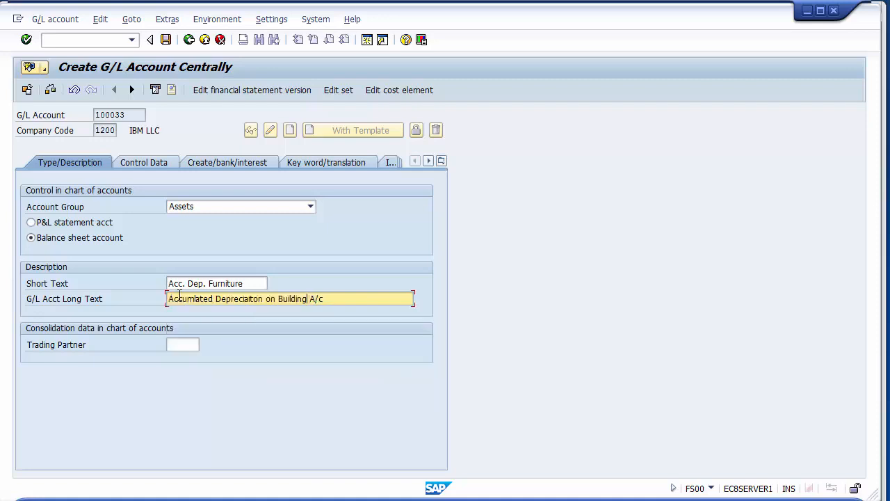
key("BackSpace")
key("BackSpace")
key("BackSpace")
key("BackSpace")
key("BackSpace")
key("BackSpace")
key("BackSpace")
key("BackSpace")
key("BackSpace")
type("Furniture")
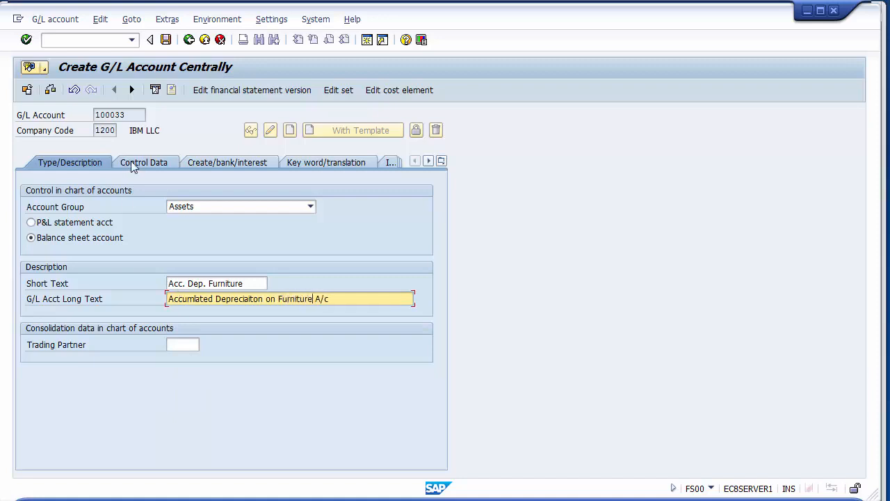
- In the control data of account 100033, set the reconciliation account type to Assets and enable line item display
left_click(132, 164)
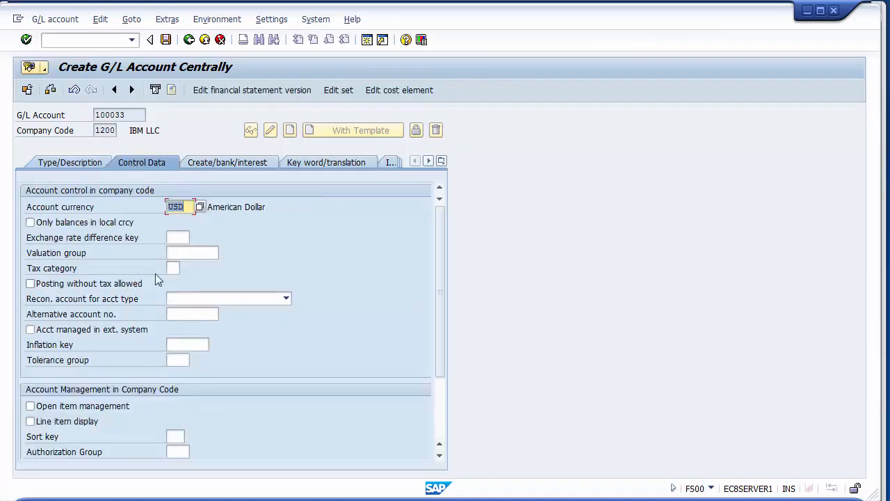
left_click(176, 300)
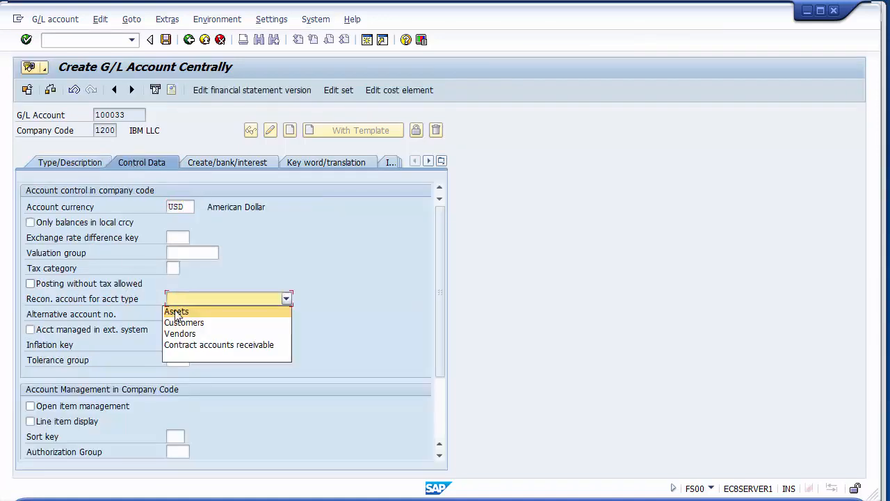
left_click(178, 315)
left_click(60, 429)
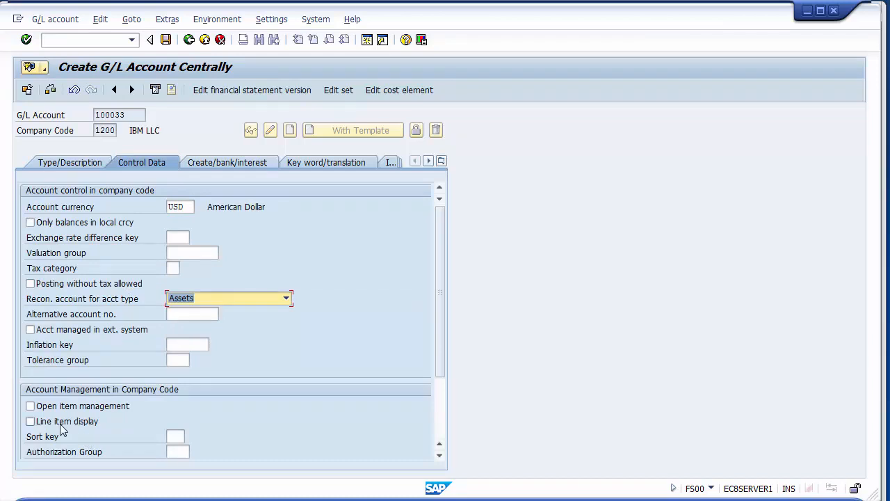
- Assign field status group G067 to G/L account 100033 and save the account without a sort key
left_click(224, 166)
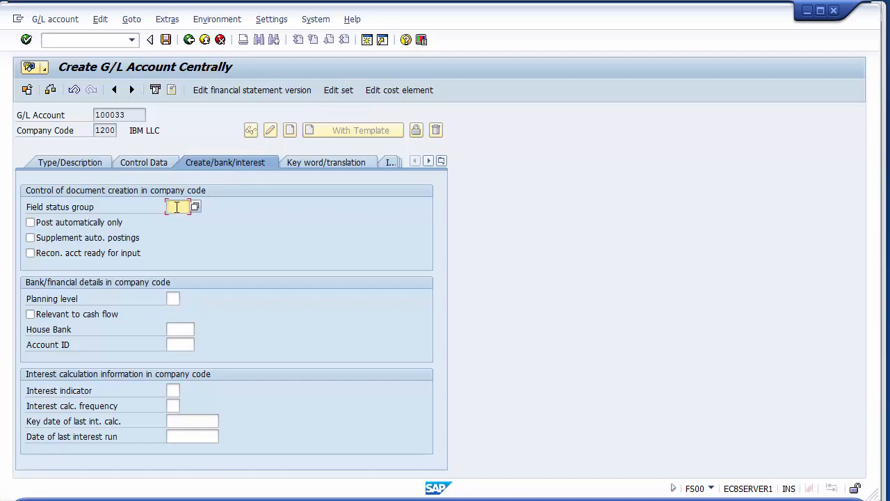
type("g067")
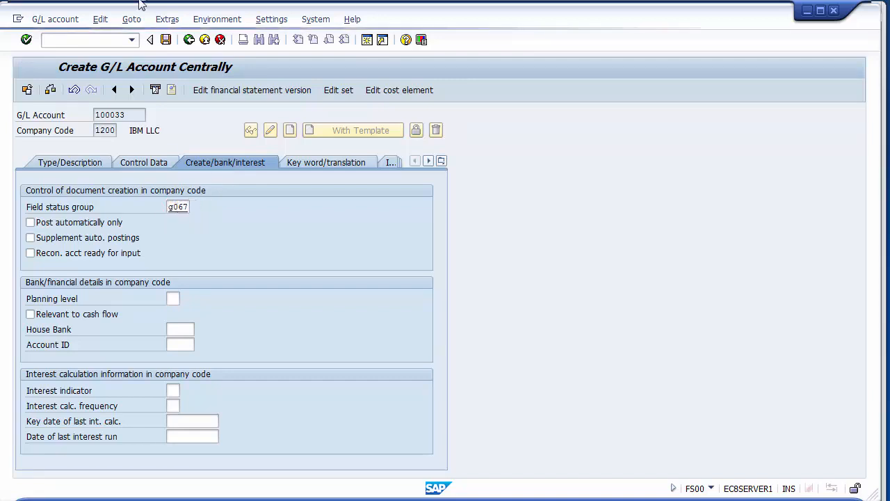
key("Return")
left_click(166, 40)
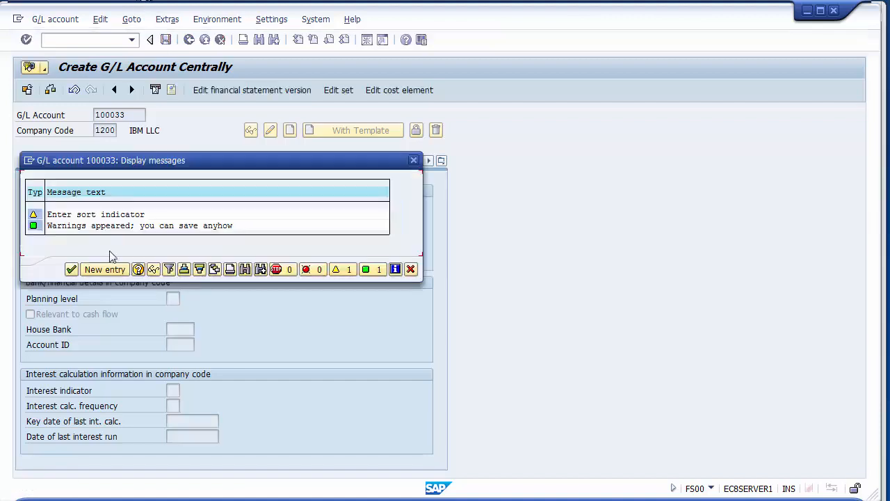
left_click(71, 269)
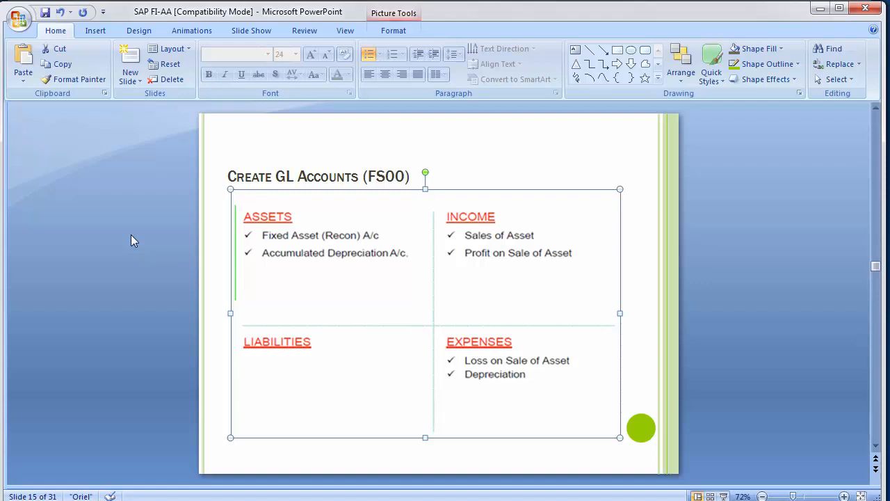
- Switch back to SAP and list all G/L accounts in chart of accounts 1000 through the account number's value help
key("alt+Tab")
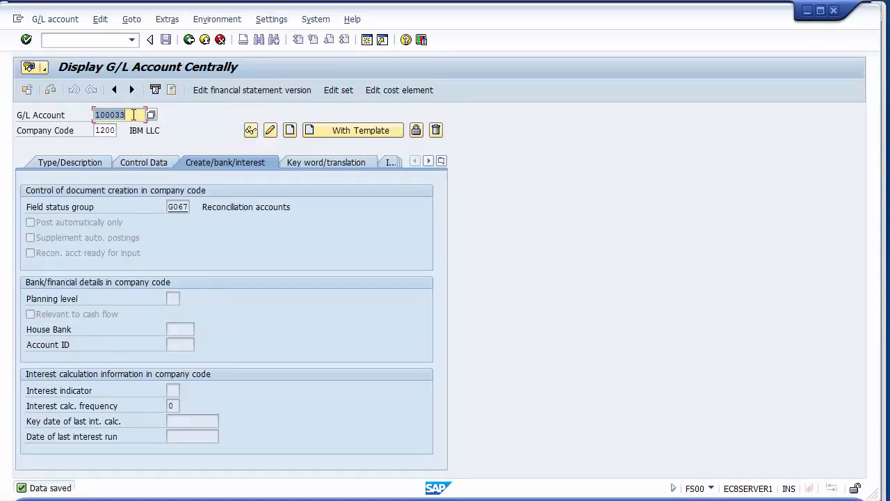
left_click(134, 114)
key("F4")
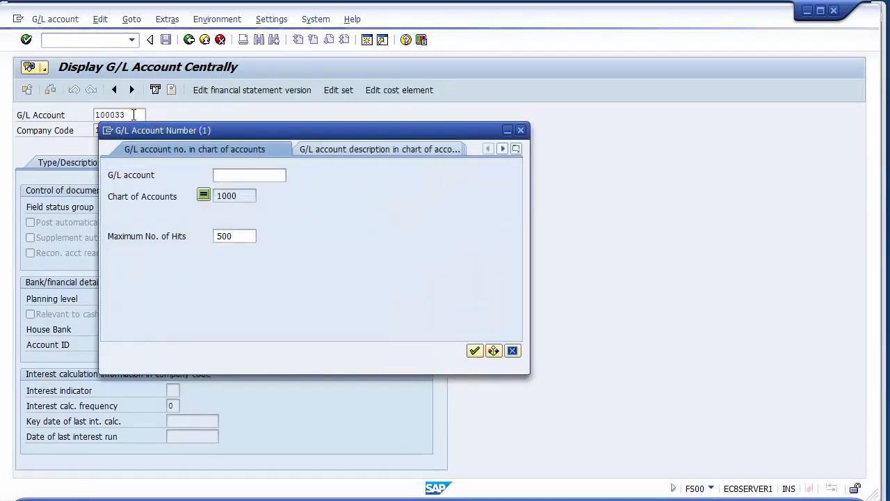
key("Return")
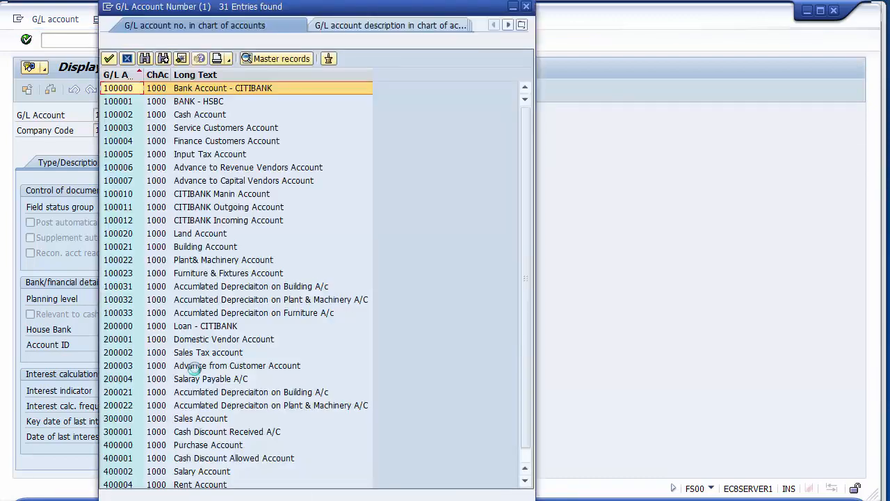
- Check the used numbers in the 300000 and 400000 ranges and pick account 300001, Cash Discount Received A/C
left_click(130, 421)
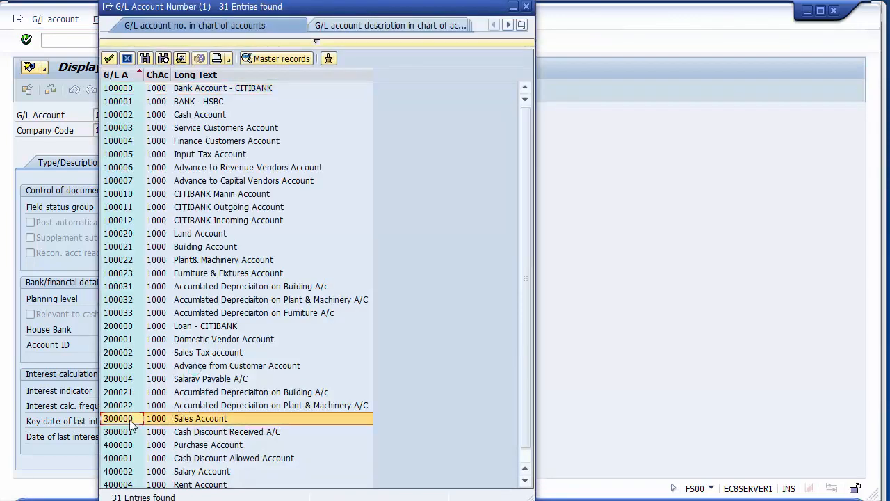
key("Down")
key("Down")
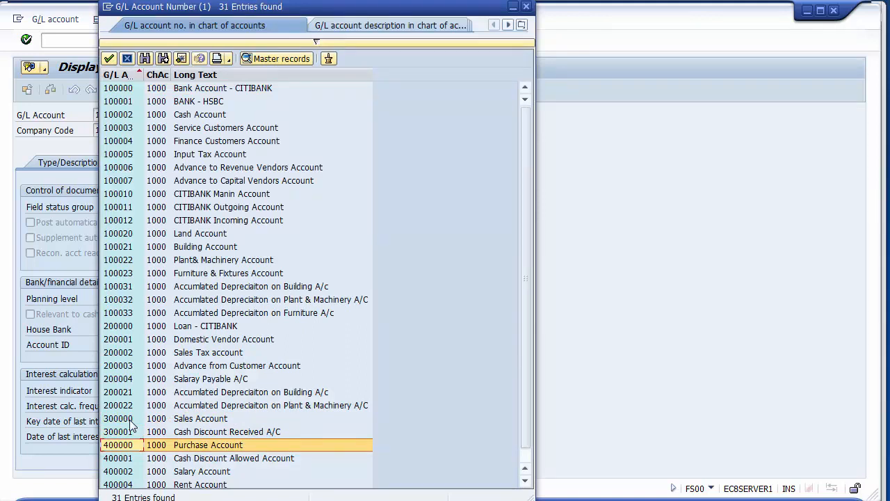
key("Up")
key("Up")
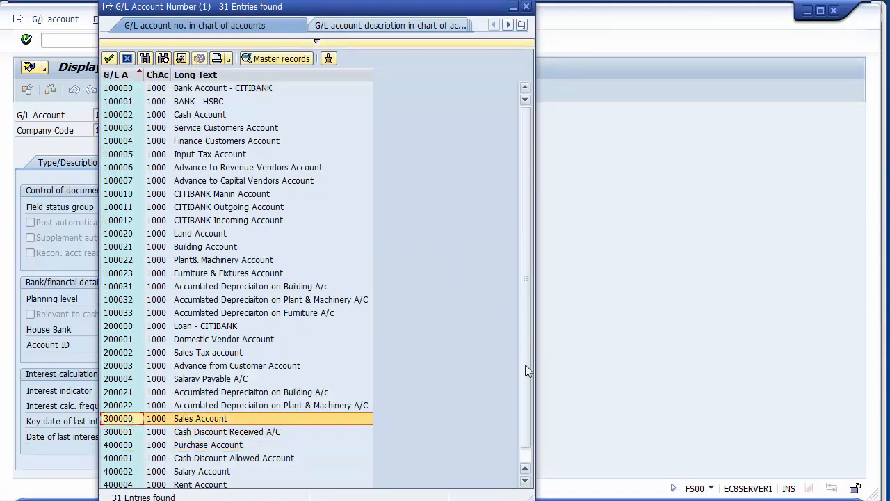
left_click(525, 480)
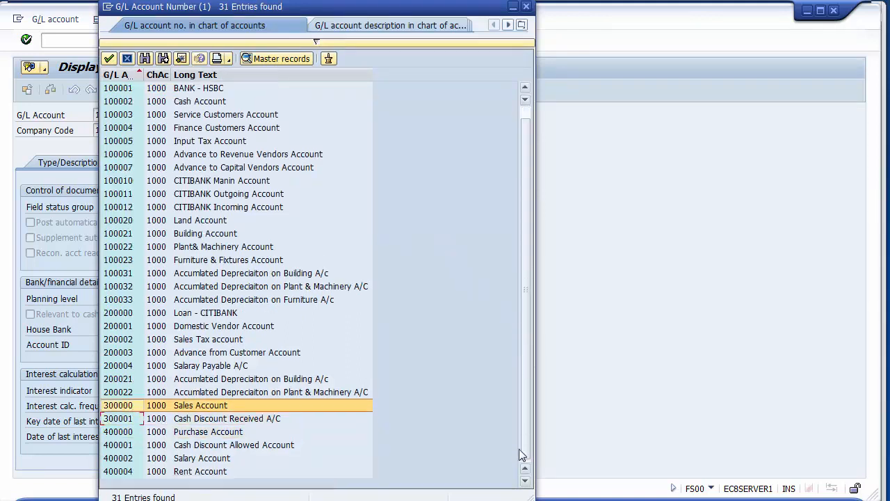
left_click(132, 423)
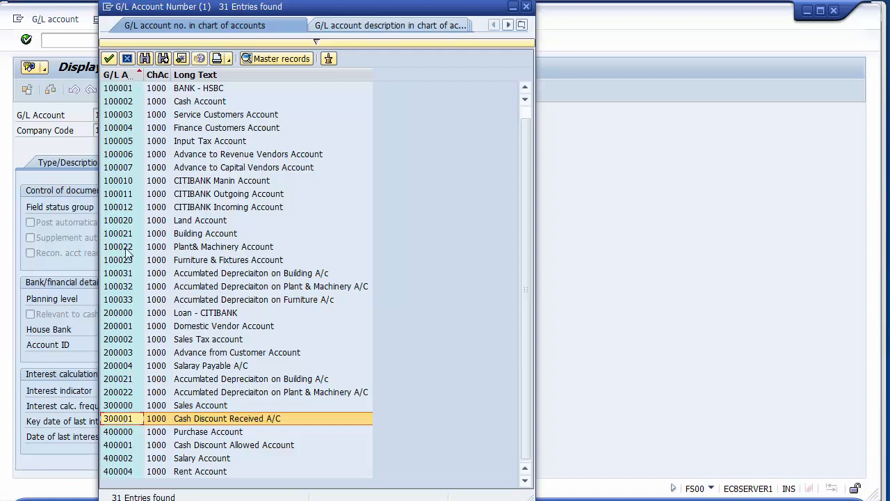
left_click(115, 418)
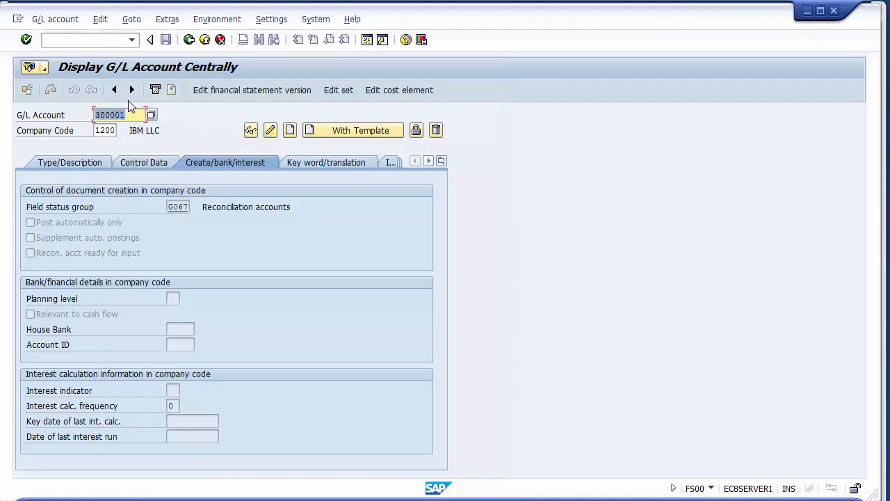
- Start creating G/L account 300002 in company code 1200 as a P&L statement account in the Income account group
left_click(131, 113)
key("BackSpace")
type("2")
left_click(290, 130)
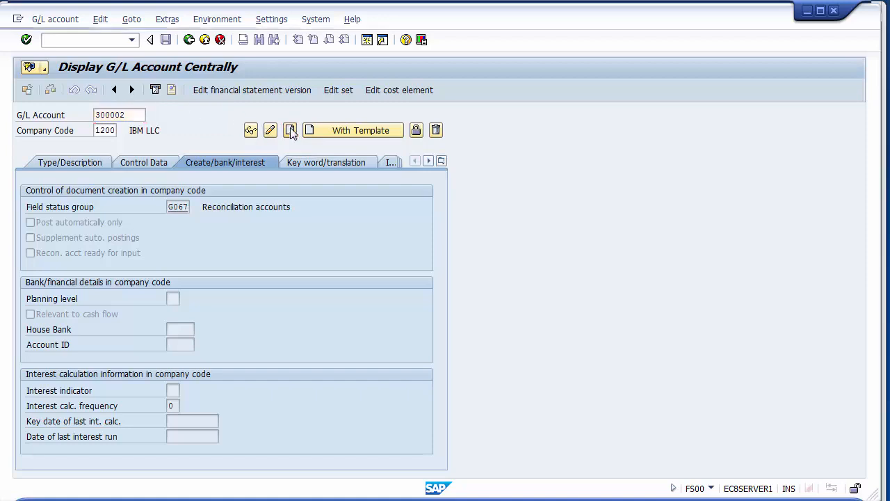
left_click(81, 163)
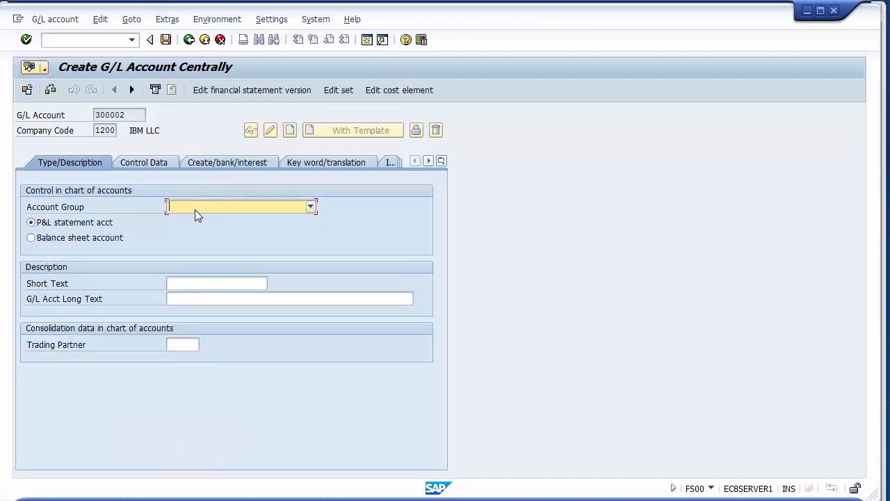
left_click(194, 209)
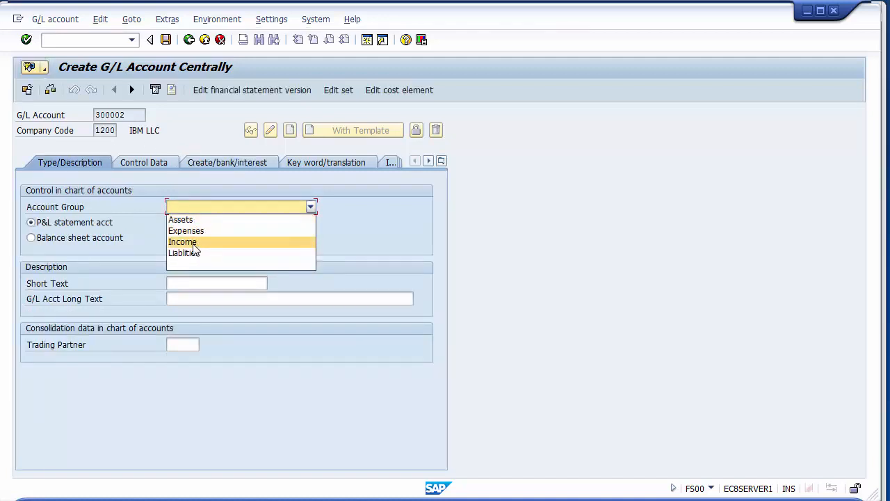
left_click(192, 242)
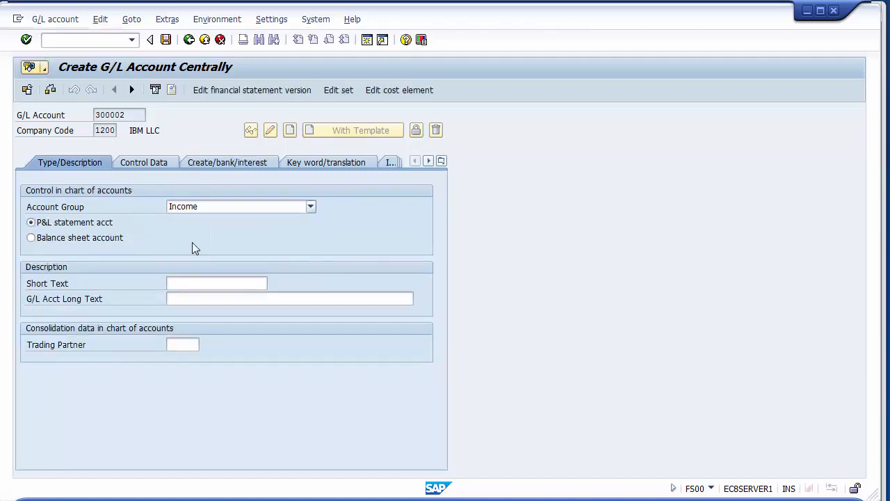
left_click(95, 224)
- Describe account 300002 with the short text "Sale of Assets" and the long text "Sale of Assets Account"
left_click(175, 282)
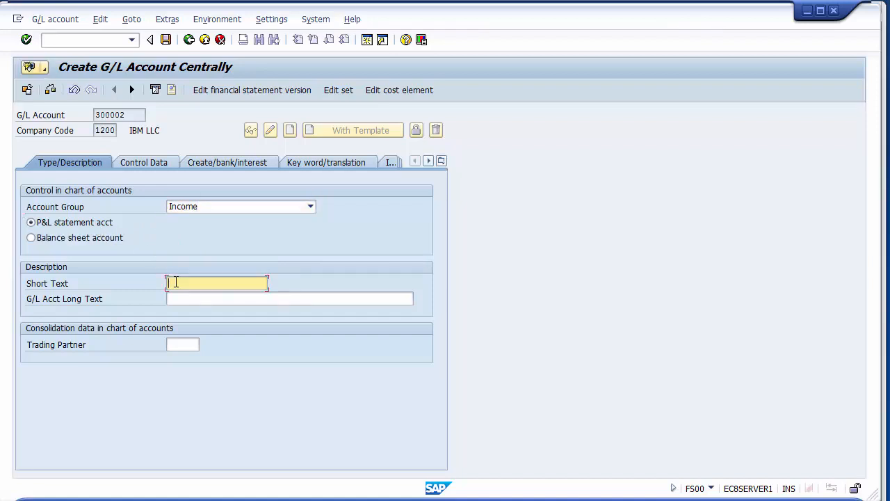
type("Sale of Assets")
left_click(226, 298)
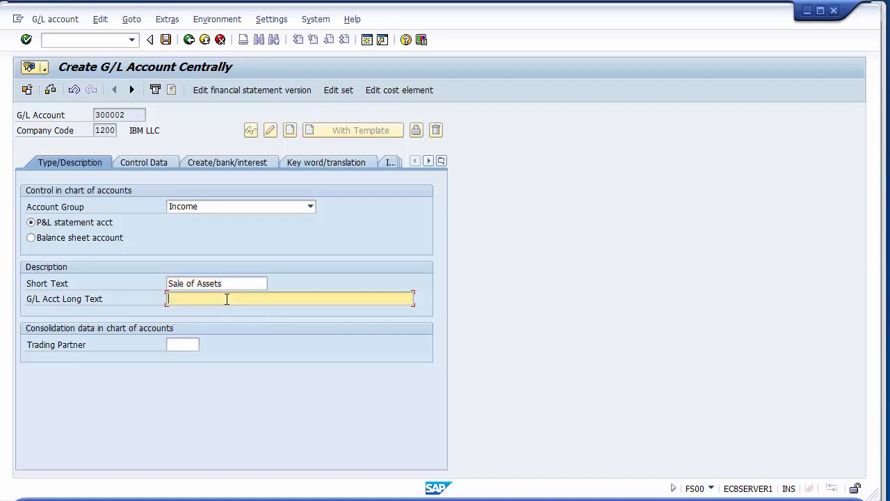
type("Sa")
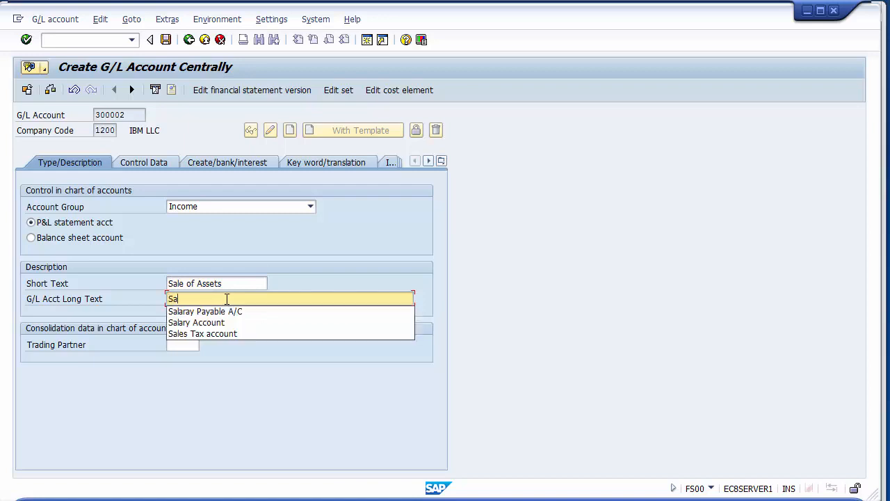
type("le of ")
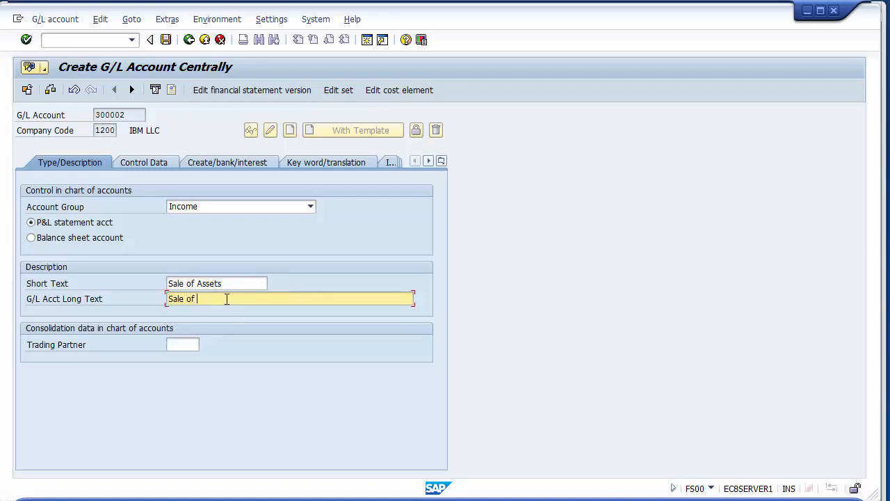
type("Asets")
key("Left")
key("Left")
key("Left")
key("Left")
type("s")
key("Right")
key("Right")
key("Right")
type("Account")
- Save account 300002 with line item display enabled and field status group G001, leaving the sort key blank
left_click(147, 163)
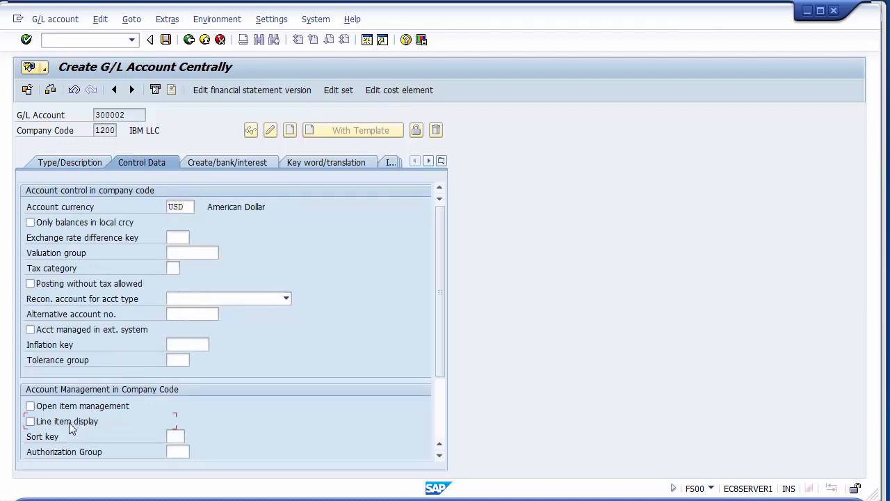
left_click(30, 420)
left_click(224, 165)
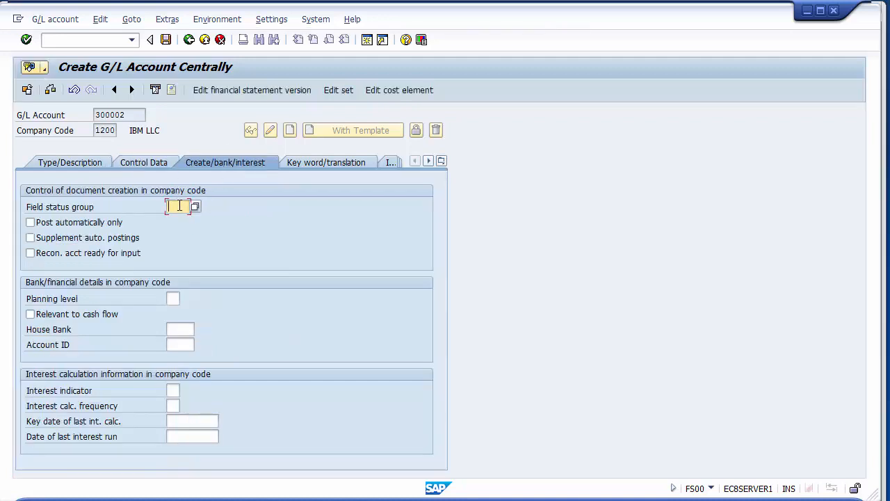
type("g001")
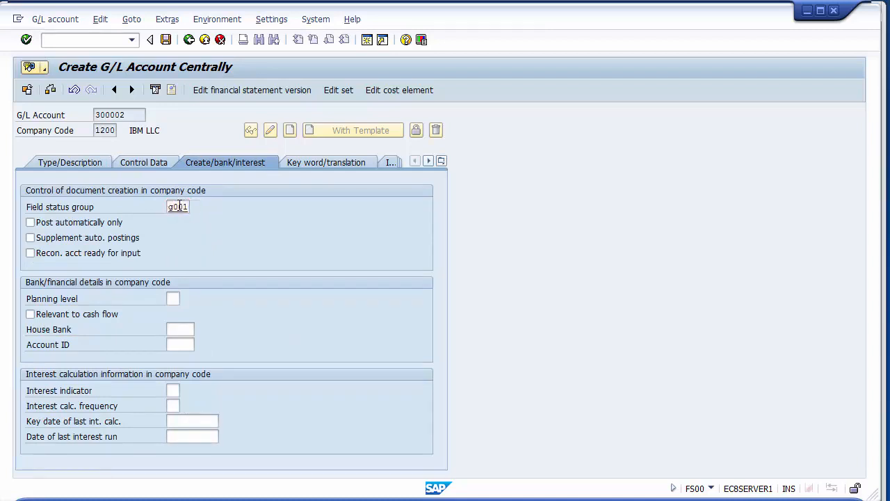
key("Return")
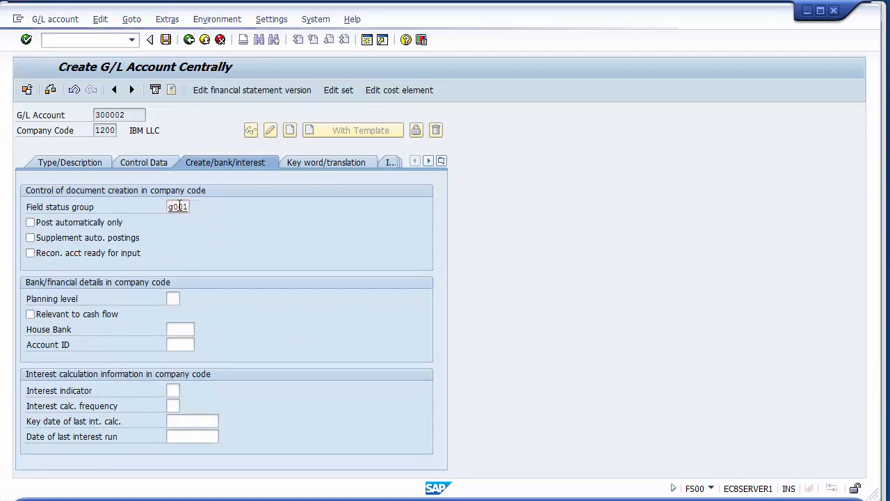
left_click(166, 40)
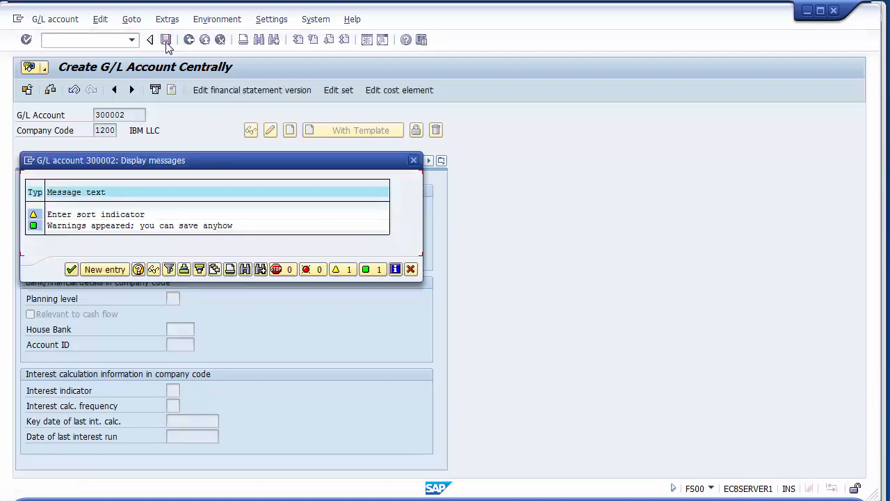
left_click(71, 269)
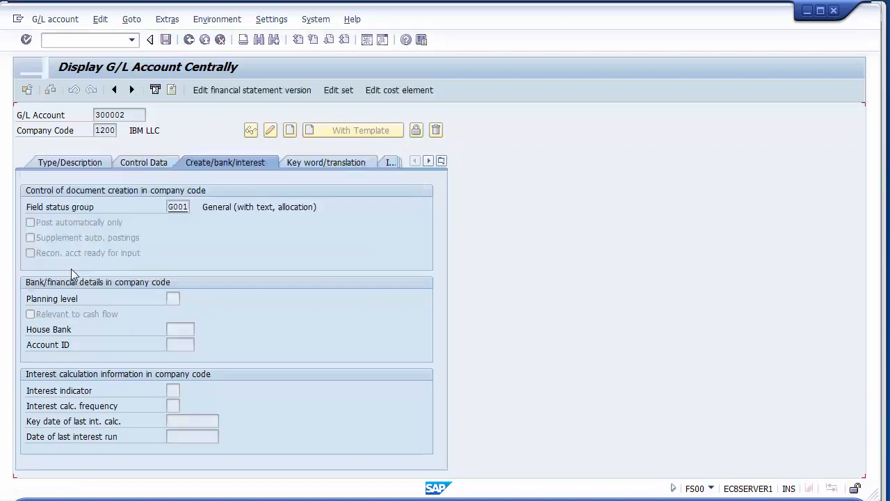
- Start creating G/L account 300003 in company code 1200 as a P&L statement account in the Income account group
left_click(130, 115)
key("BackSpace")
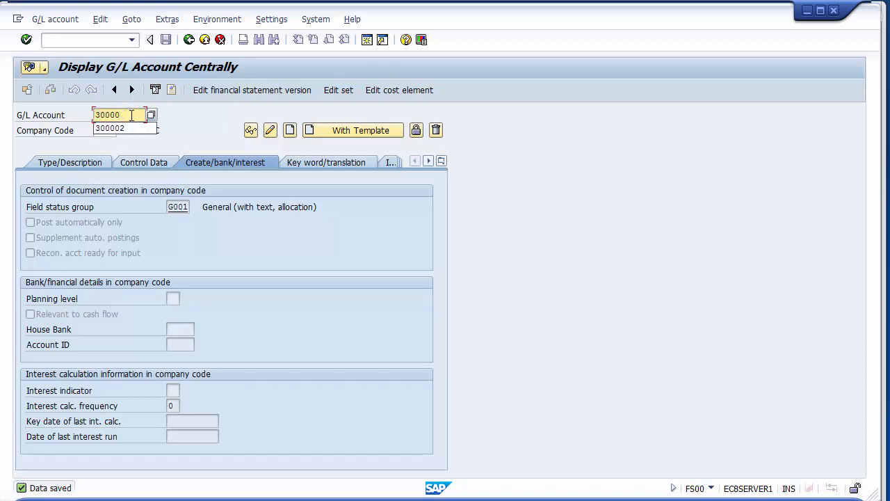
type("3")
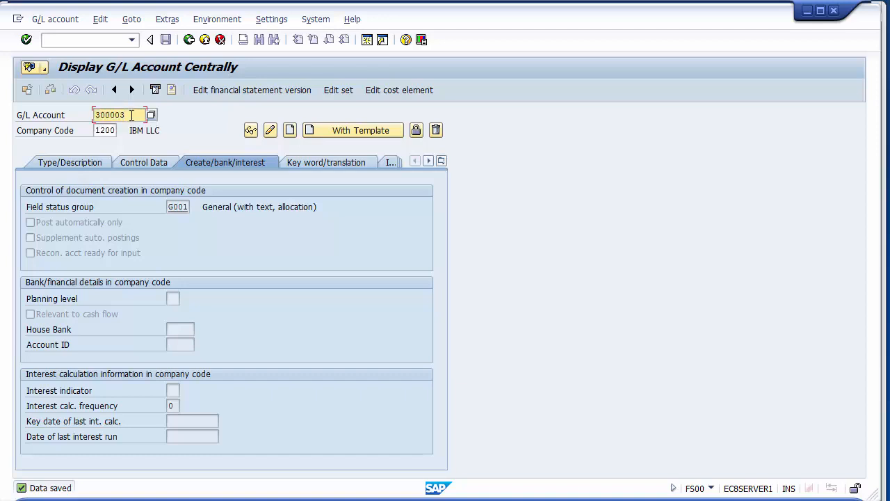
left_click(290, 131)
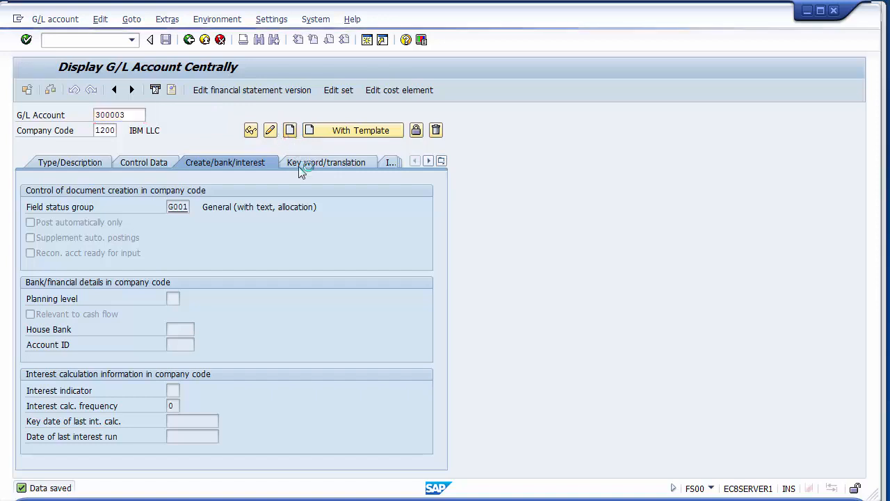
left_click(95, 165)
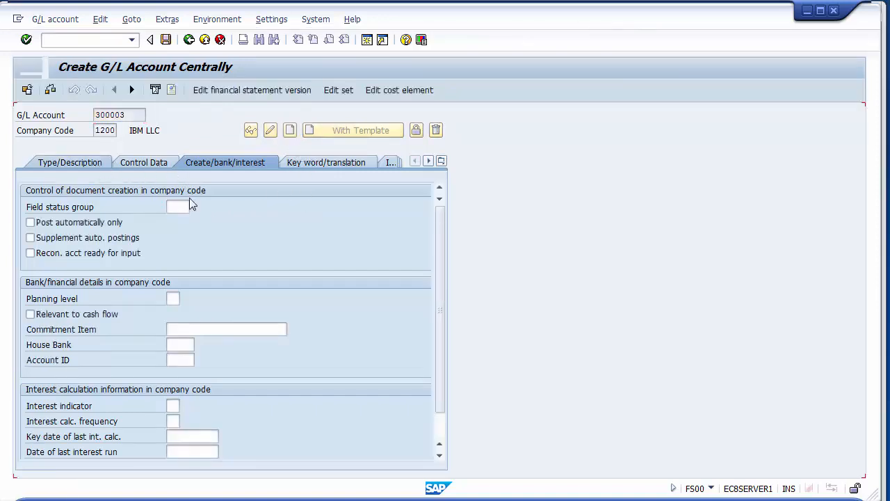
left_click(179, 207)
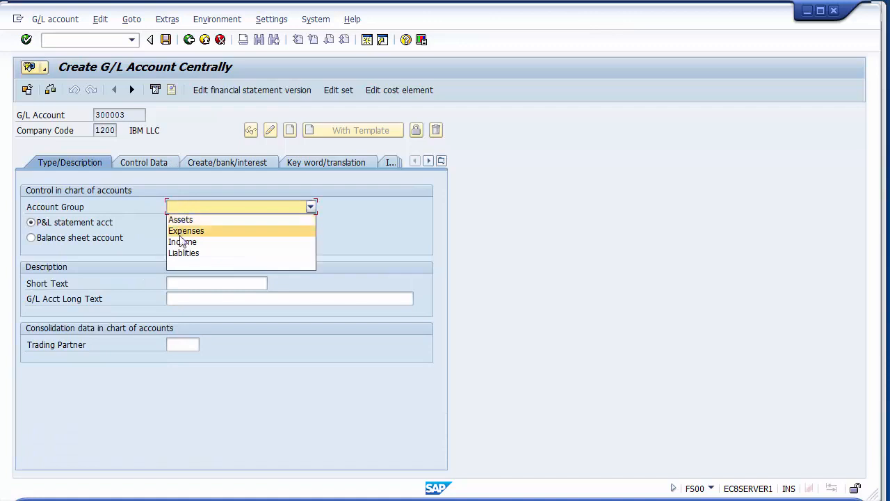
left_click(180, 242)
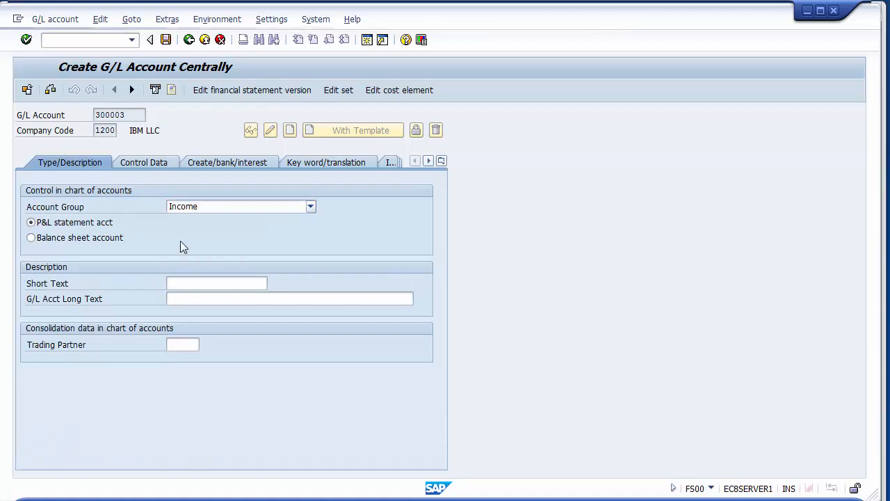
left_click(89, 224)
- Describe account 300003 with the short text "Profit on Sale Asset" and the long text "Profit on Sale Asset A/C"
left_click(178, 285)
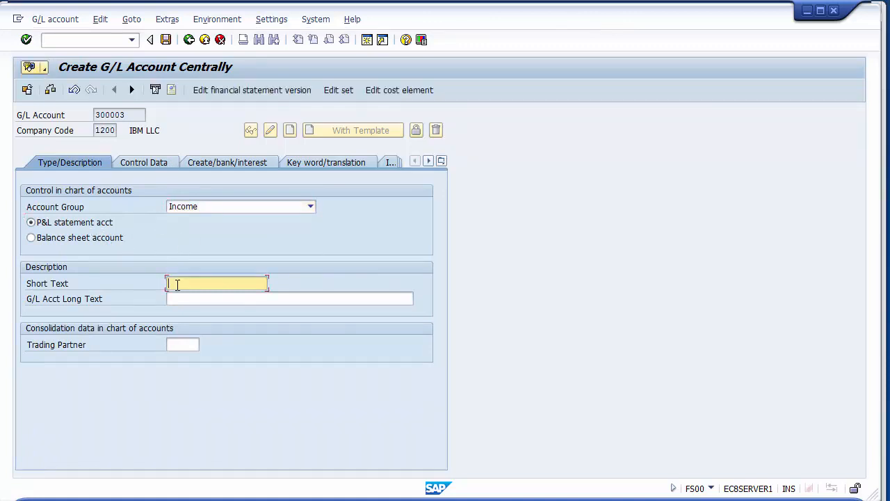
type("Profit ")
type("on Sal")
type("e of ")
type("Ad")
key("BackSpace")
key("BackSpace")
key("BackSpace")
key("BackSpace")
key("BackSpace")
type("Asset")
left_click(183, 299)
type("Profit on Sale Asset")
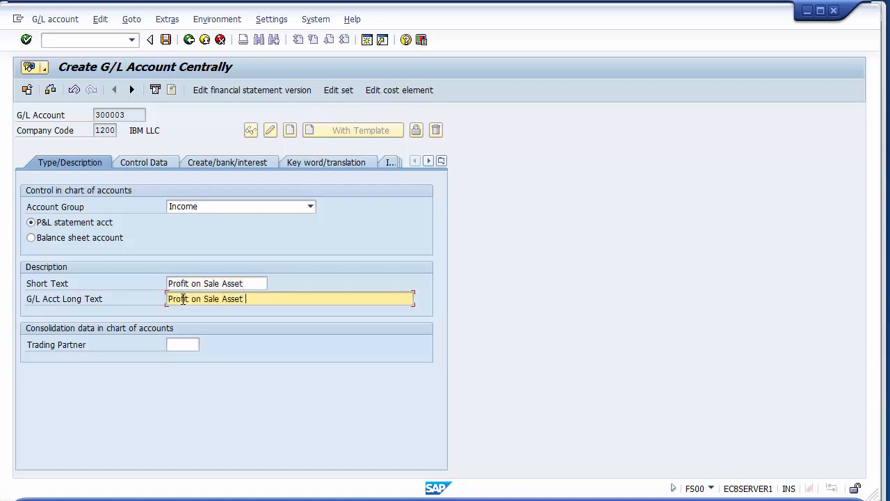
type("a/C")
key("BackSpace")
key("BackSpace")
key("BackSpace")
type("a")
key("BackSpace")
type("A/C")
- Save account 300003 with line item display enabled and field status group G001, leaving the sort key blank
left_click(153, 167)
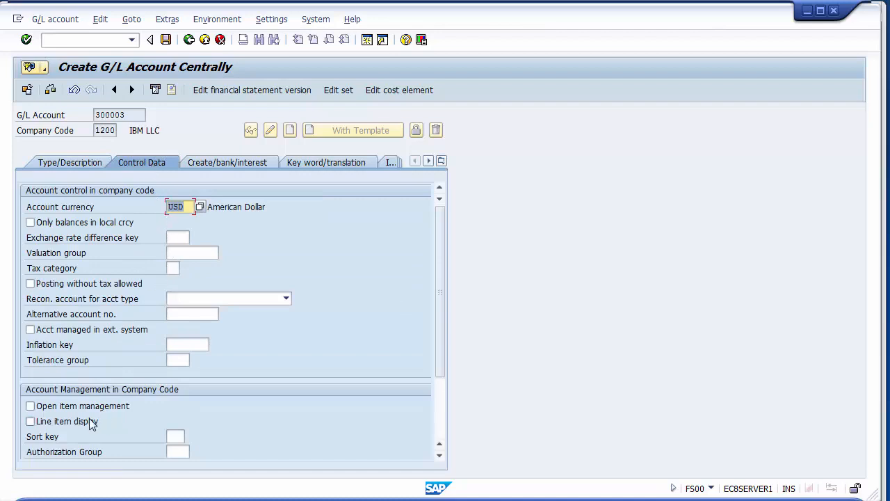
left_click(82, 421)
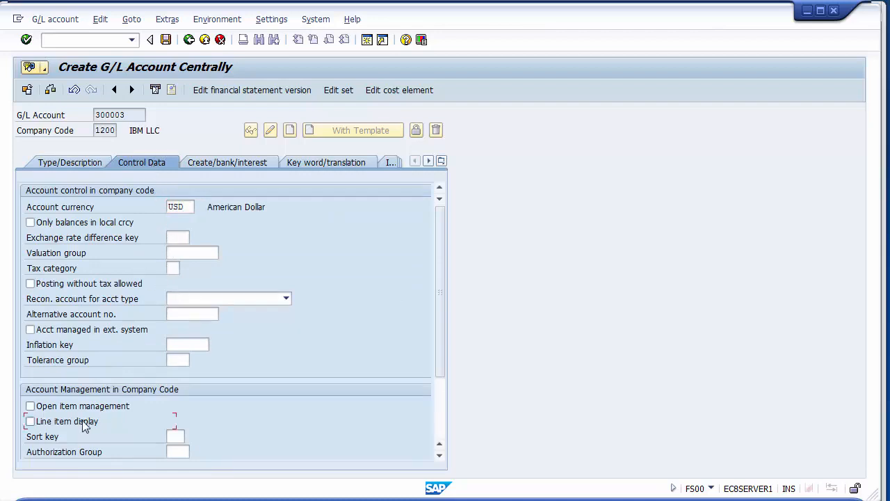
left_click(226, 162)
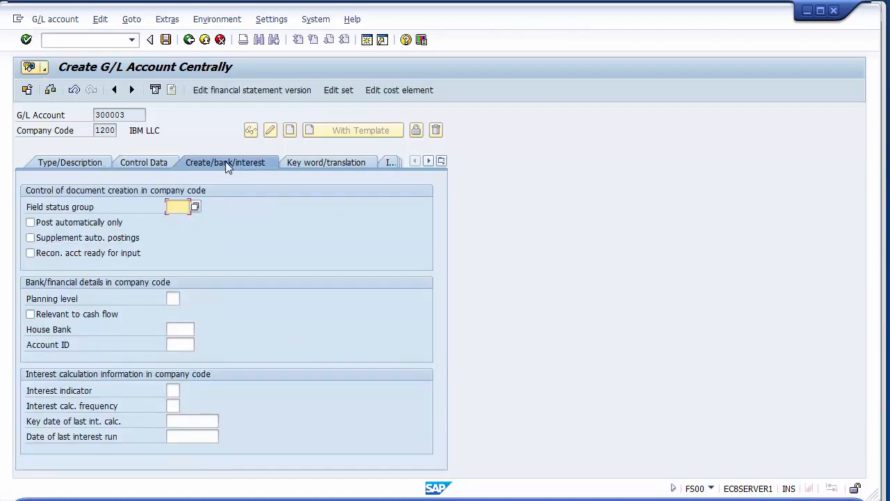
left_click(186, 204)
key("Down")
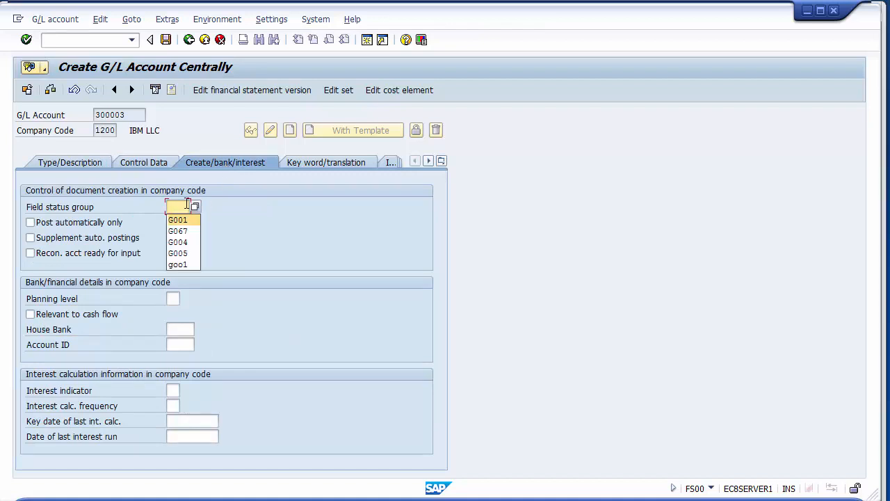
key("Return")
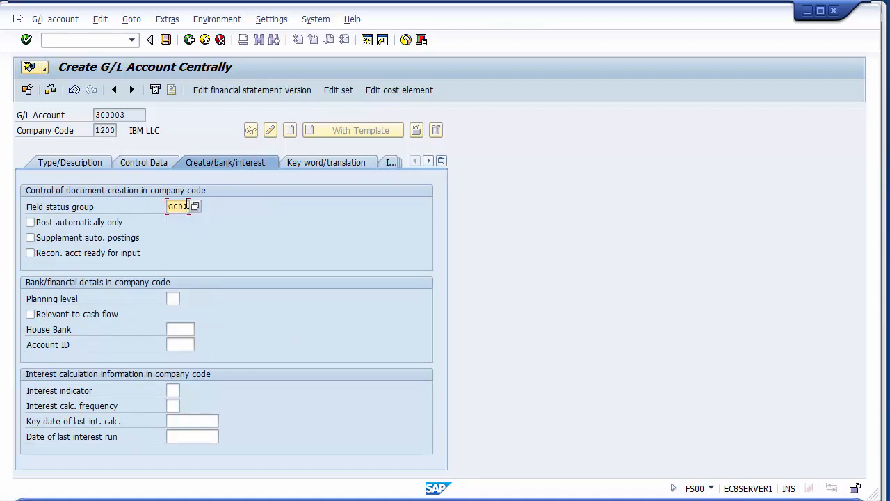
left_click(166, 39)
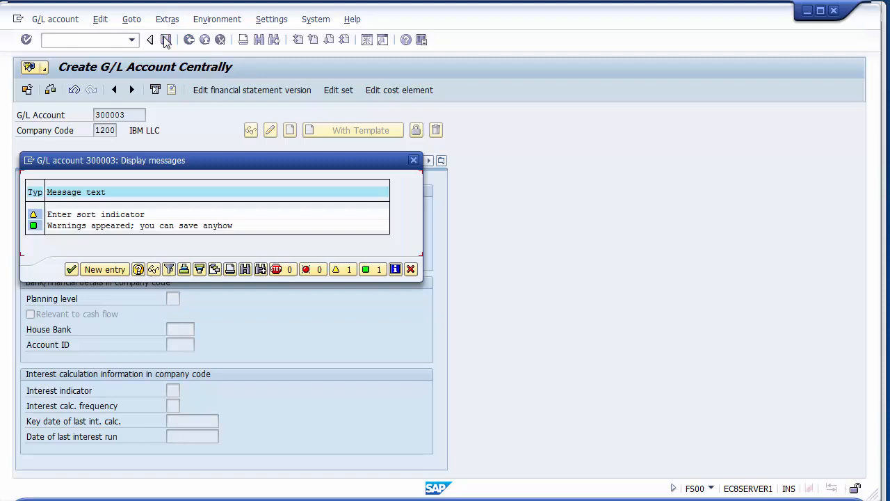
key("Return")
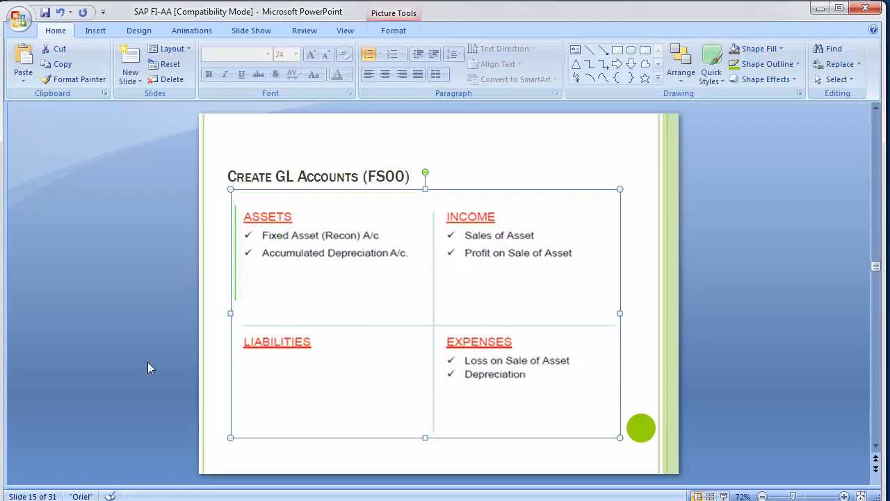
- Switch to SAP and examine the existing G/L account numbers in chart of accounts 1000, particularly the 400000-series expense accounts
key("alt+Tab")
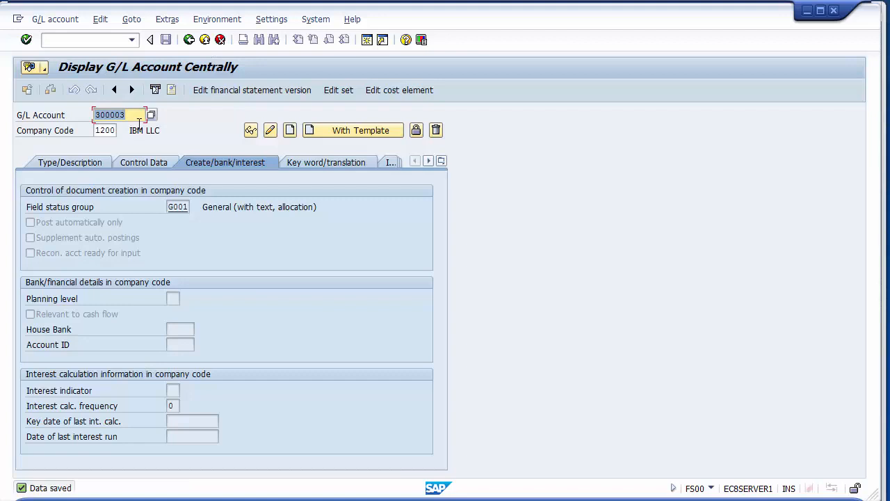
left_click(69, 164)
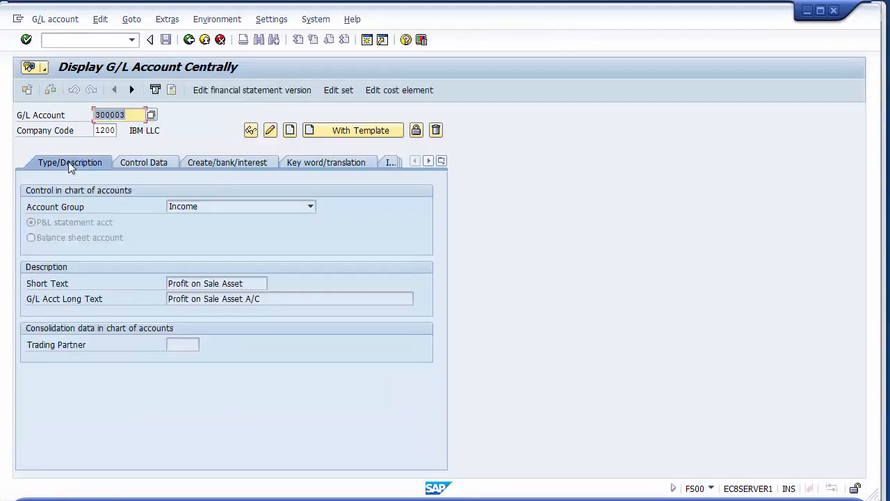
key("F4")
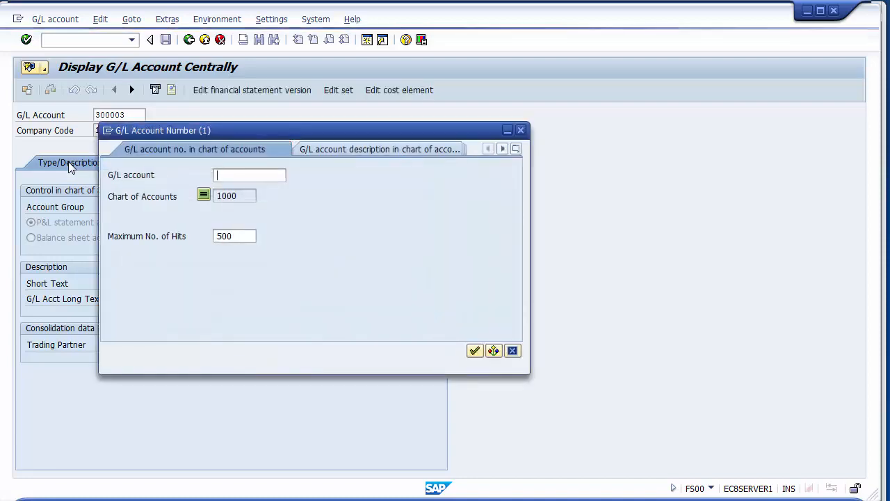
key("Return")
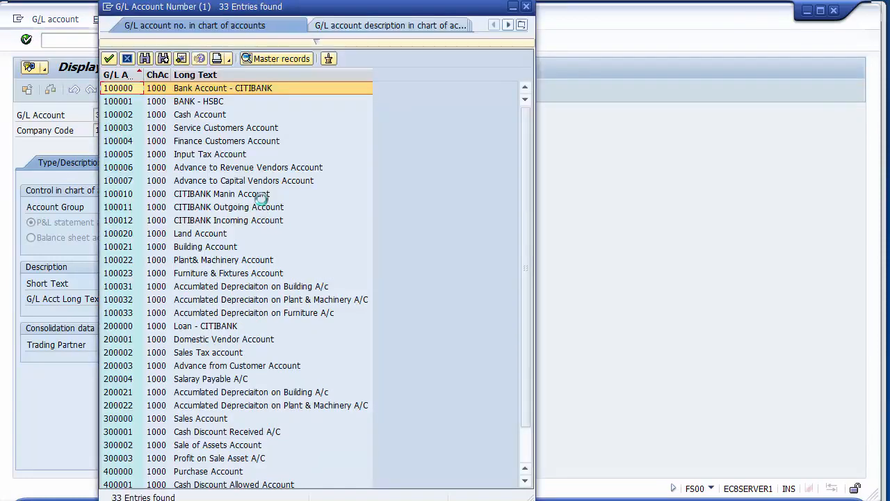
key("Page_Down")
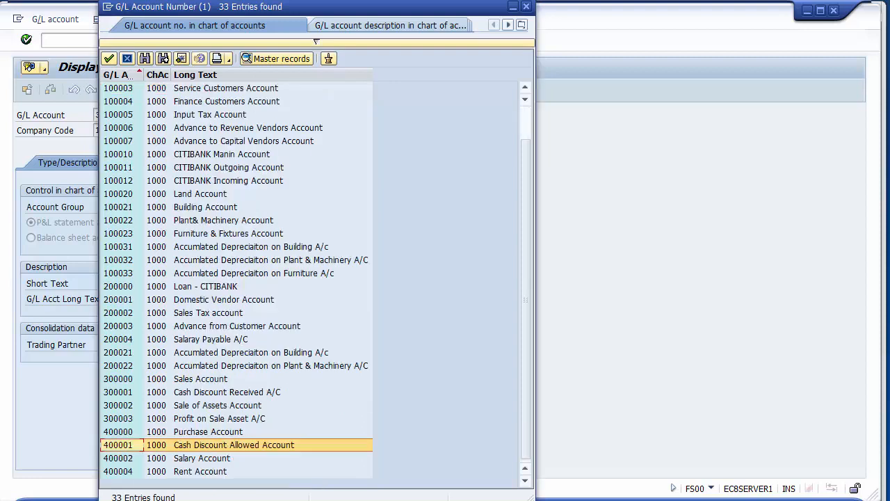
left_click(116, 432)
key("Down")
key("Down")
key("Down")
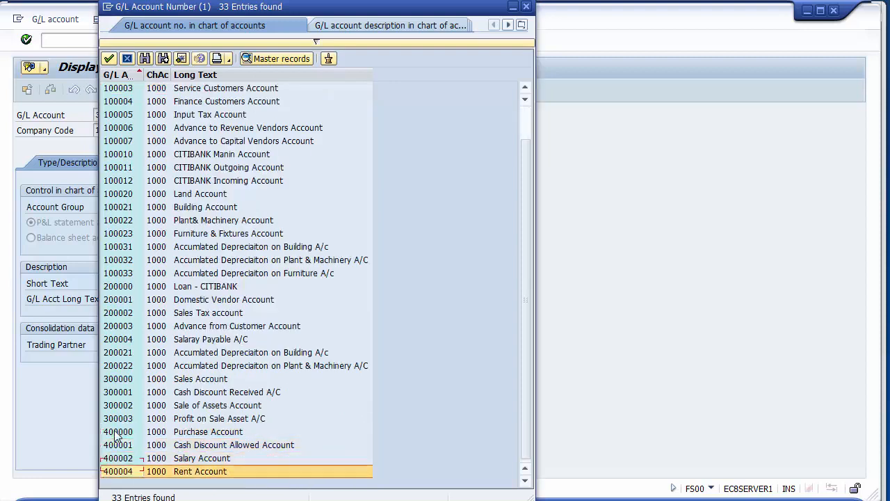
key("Up")
key("Up")
key("Up")
key("Down")
key("Down")
key("Down")
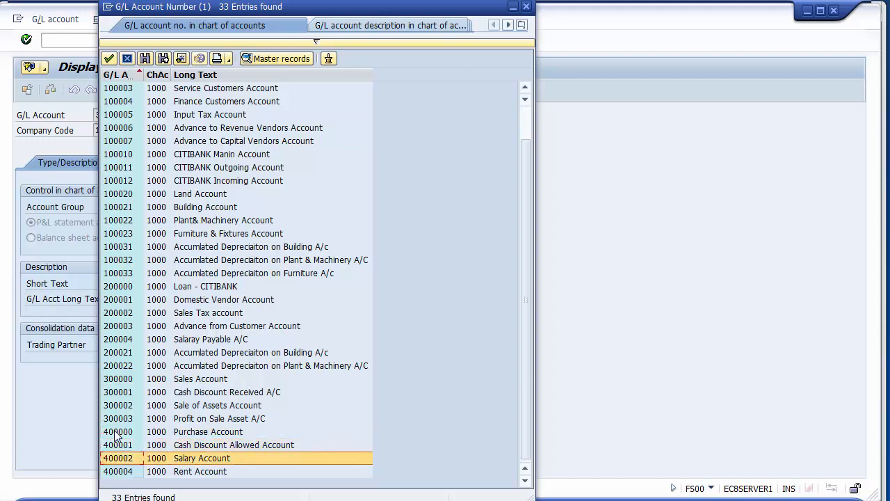
key("Up")
key("Up")
key("Up")
key("Up")
key("Down")
key("Down")
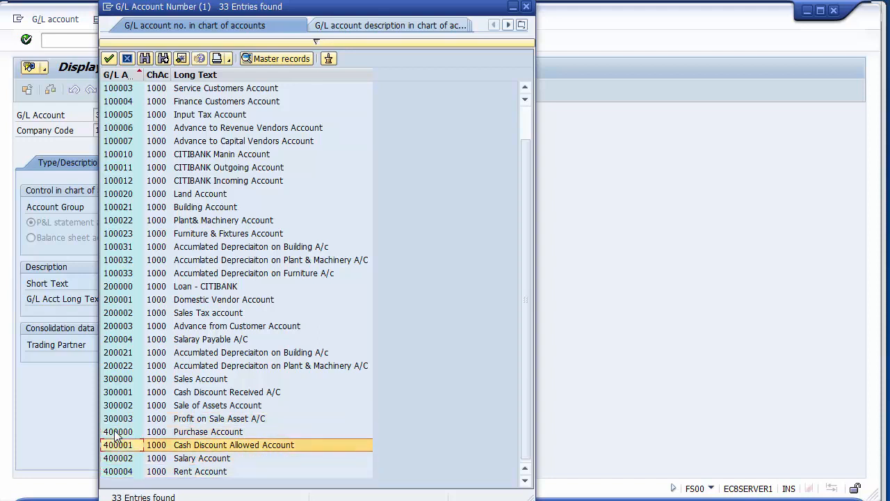
key("Down")
key("Down")
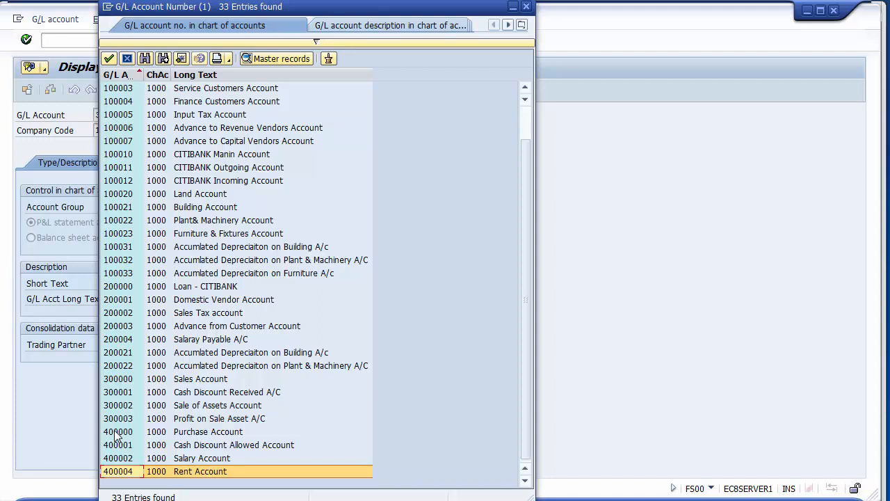
- Start creating G/L account 400005 in company code 1200 as a P&L statement account in the Expenses account group
key("Return")
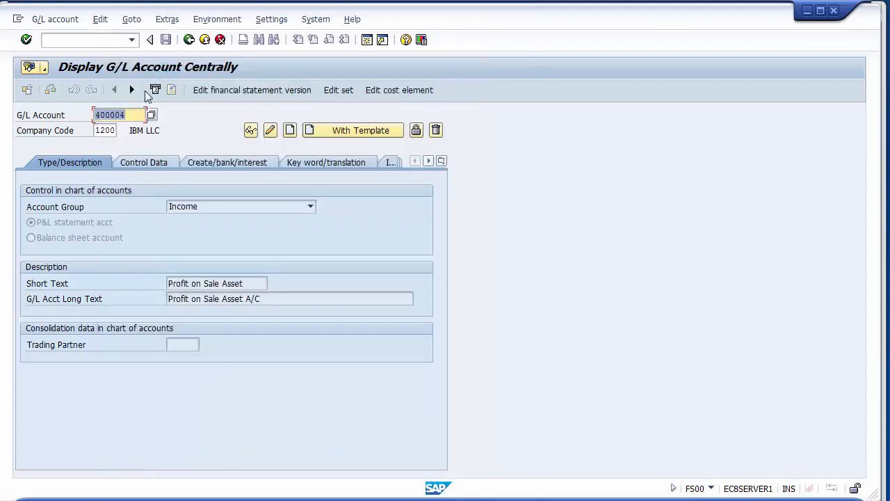
key("BackSpace")
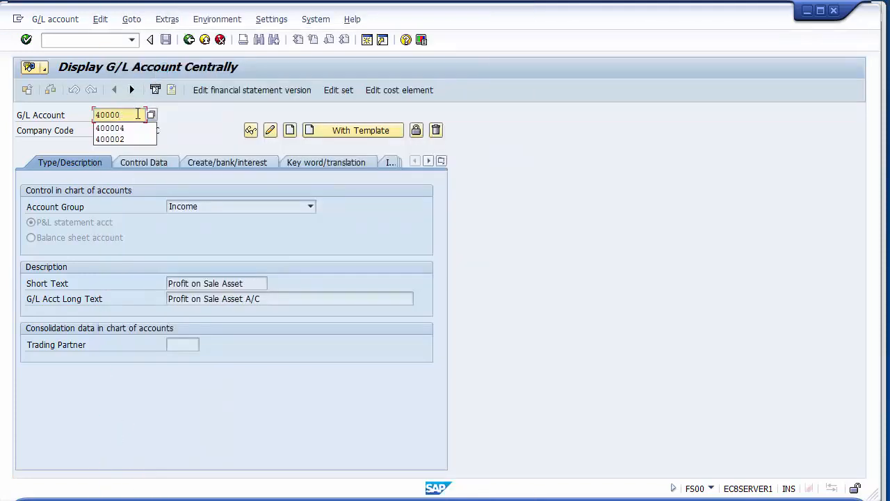
type("5")
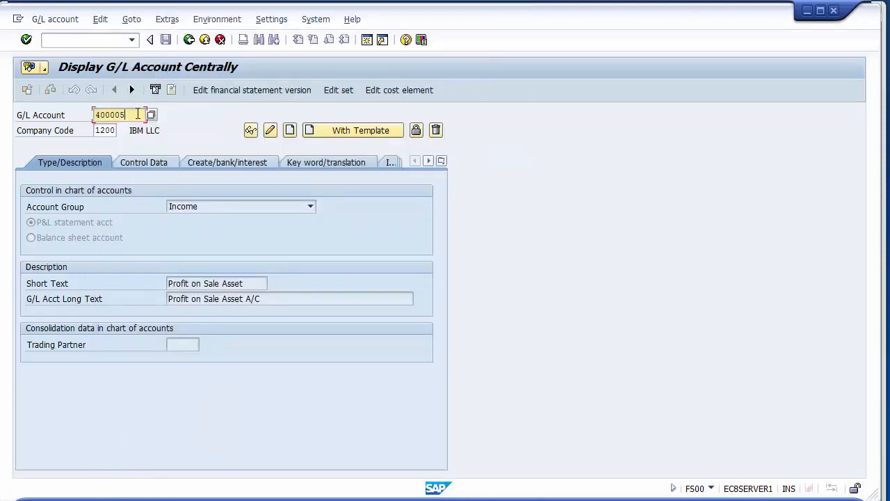
left_click(291, 130)
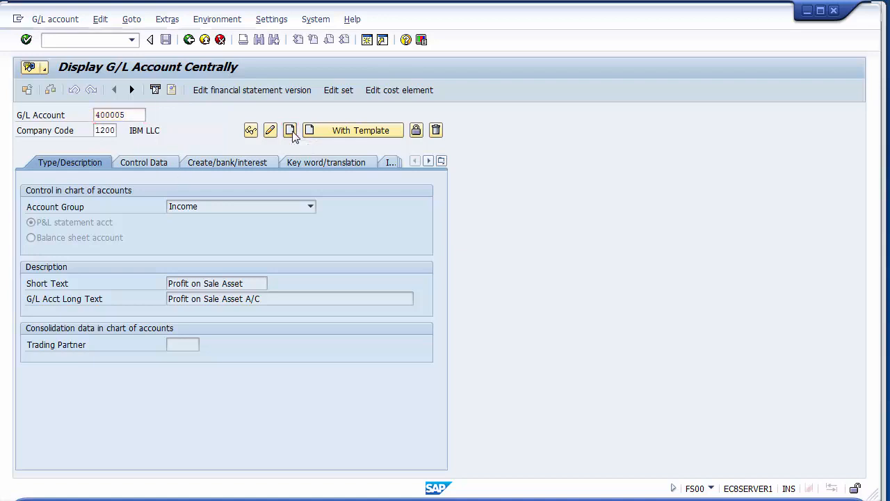
left_click(235, 206)
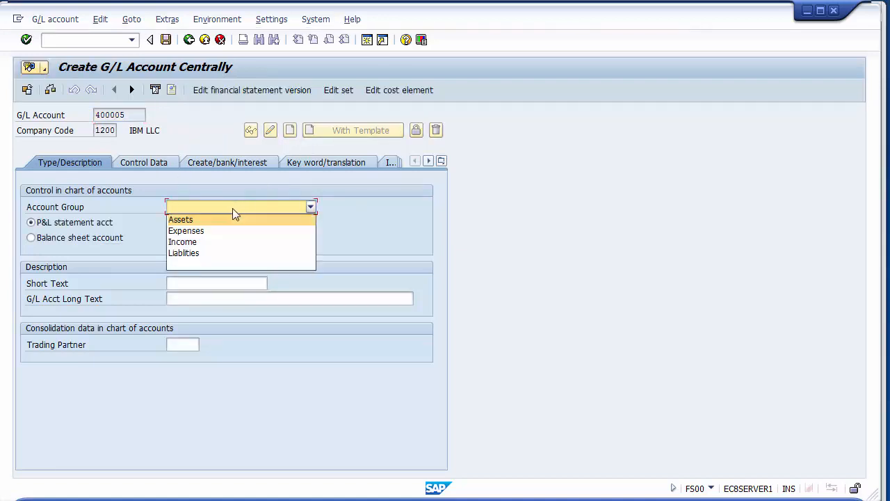
left_click(197, 232)
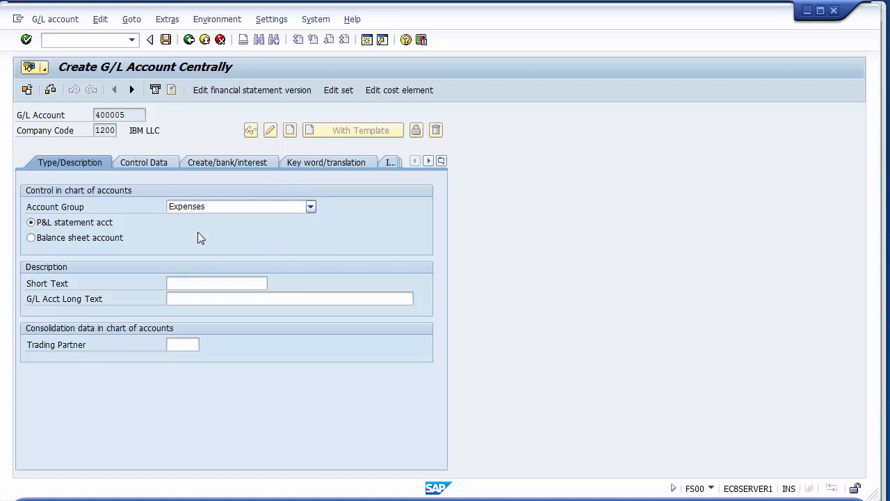
left_click(89, 226)
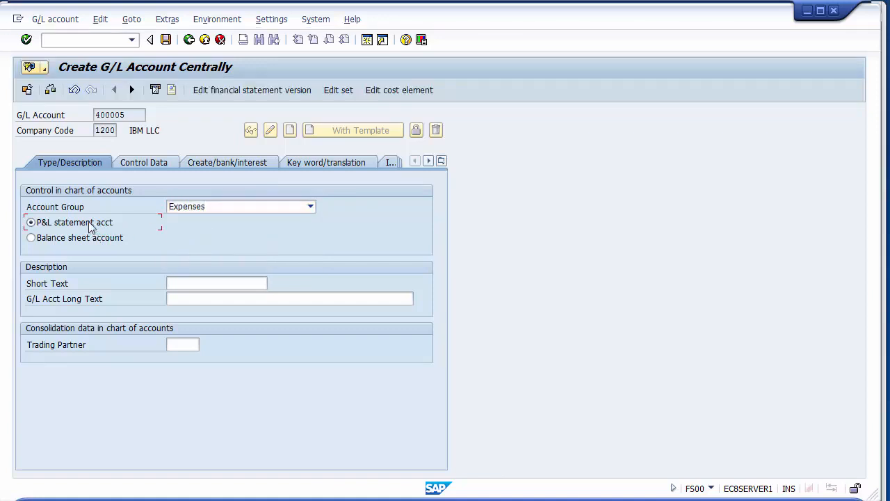
- Describe account 400005 with the short text "Loss on Sale Assets" and the long text "Loss on Sale Assets Account"
left_click(182, 284)
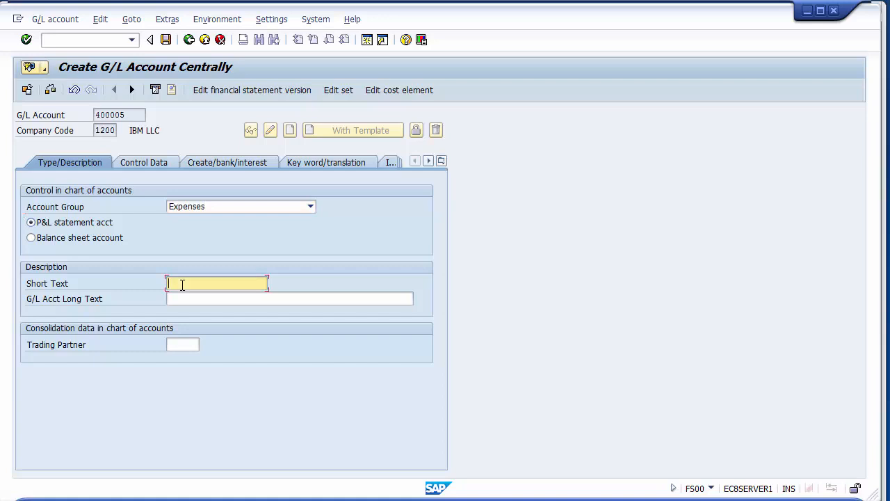
type("Loss on Sale Assets")
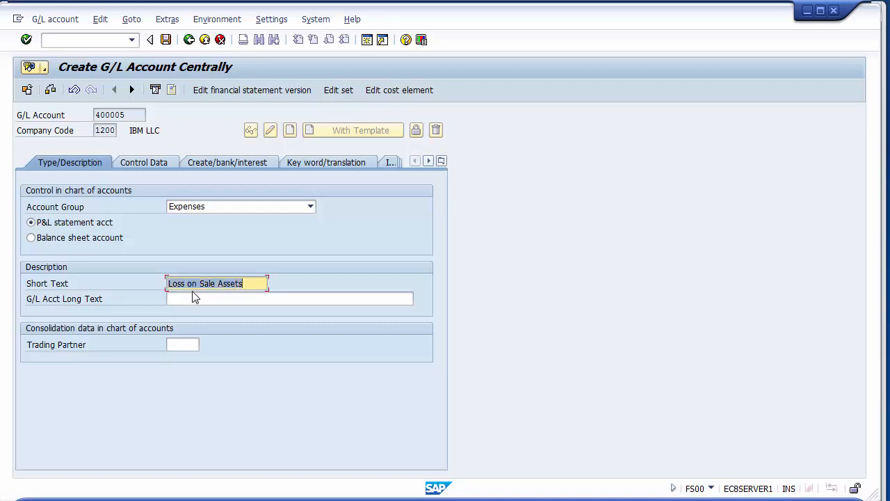
left_click(195, 300)
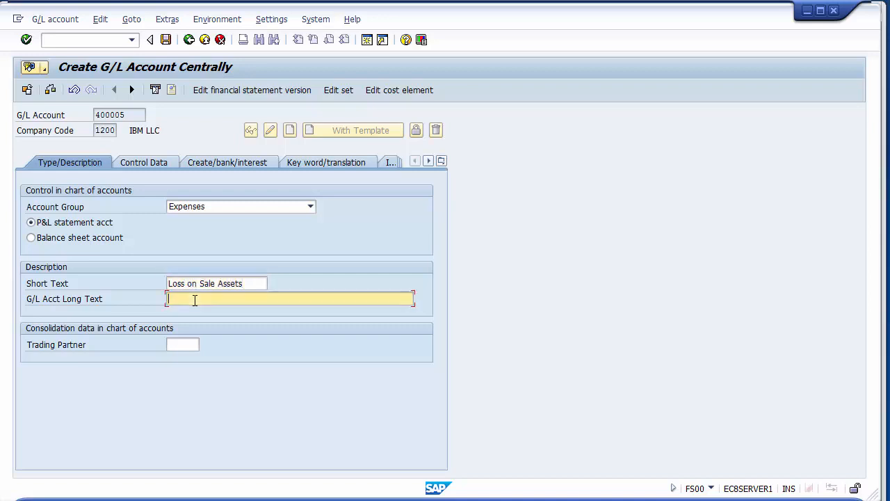
type("Loss on Sale Assets")
type("Account")
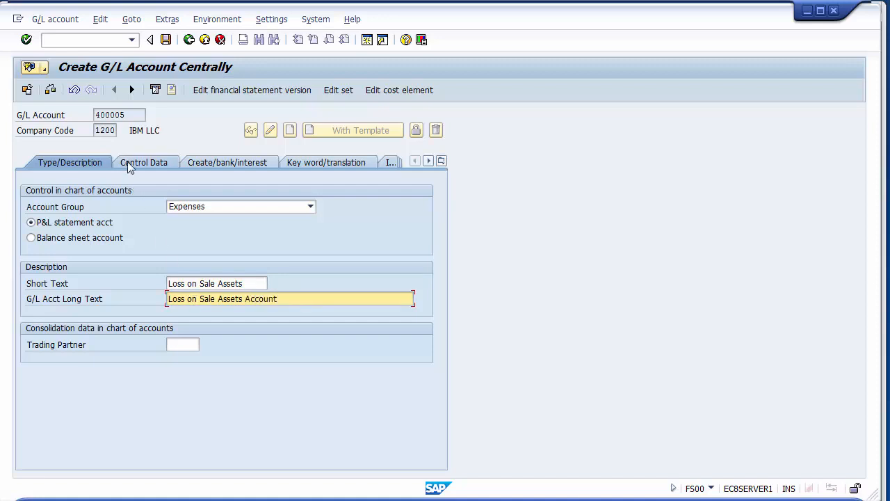
- Save account 400005 with line item display enabled and field status group G004, leaving the sort key blank
left_click(131, 164)
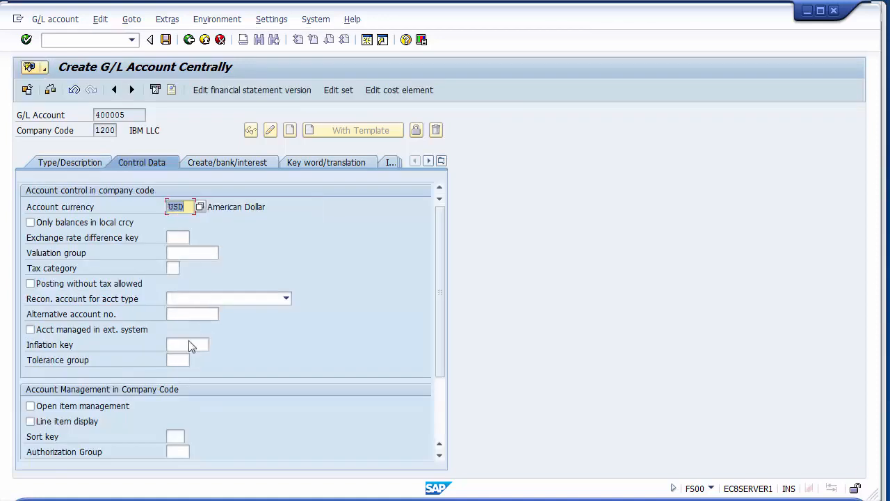
left_click(60, 427)
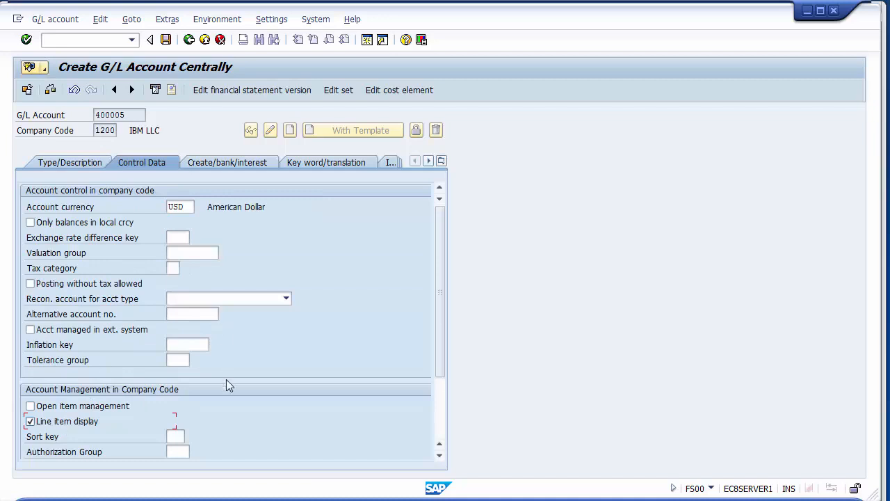
left_click(218, 163)
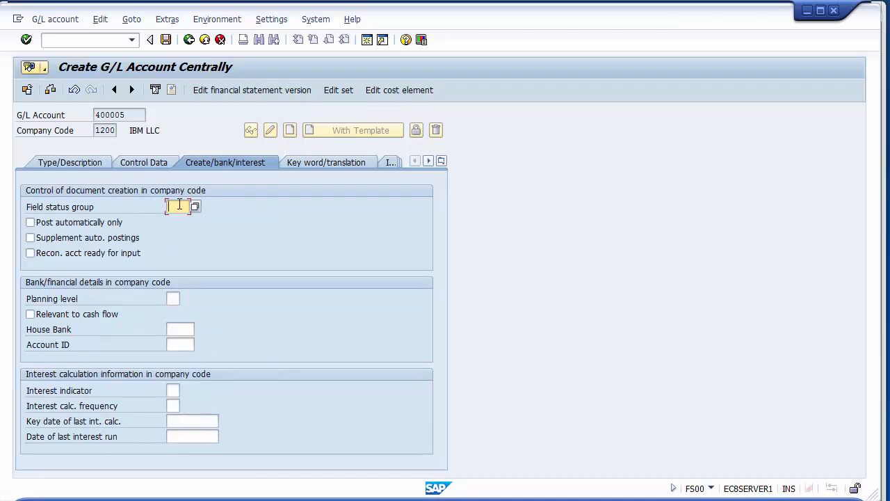
type("g004")
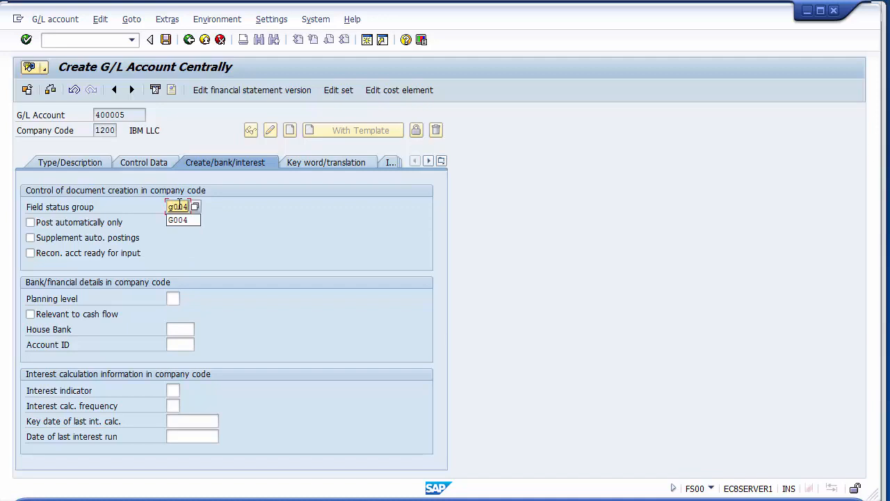
key("Return")
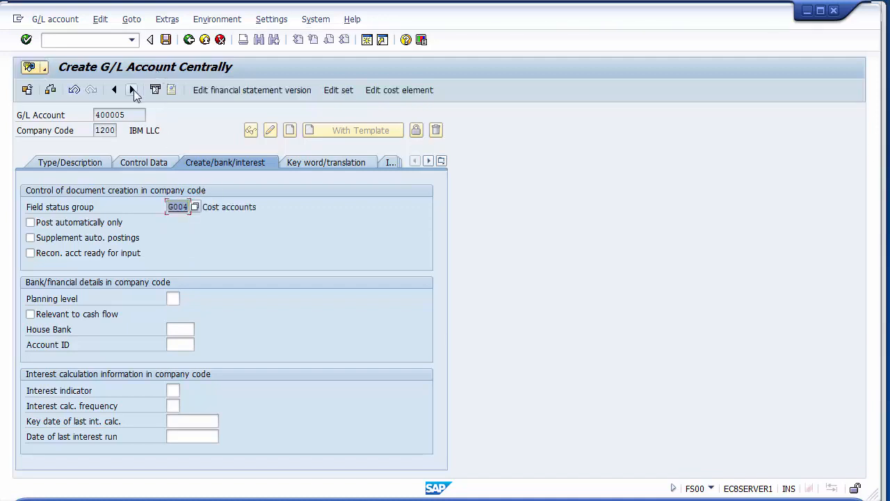
left_click(165, 40)
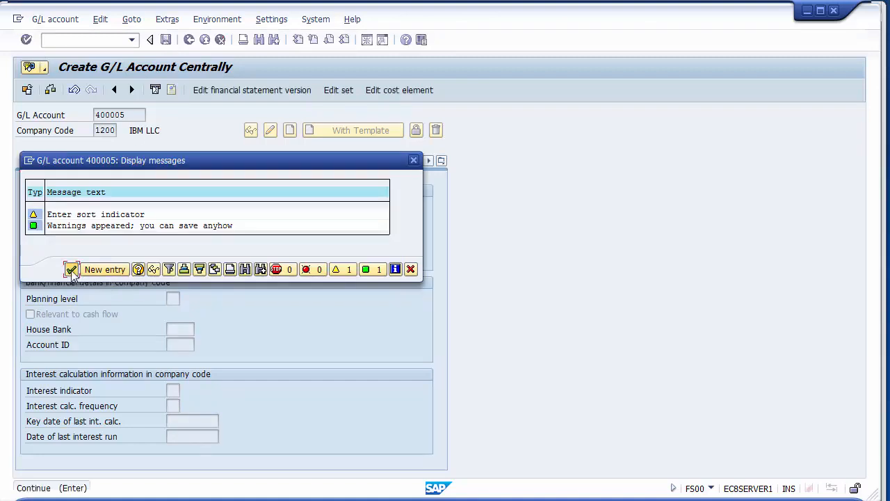
left_click(72, 270)
- Start creating G/L account 400006 in company code 1200 as a P&L statement account in the Expenses account group
left_click(129, 114)
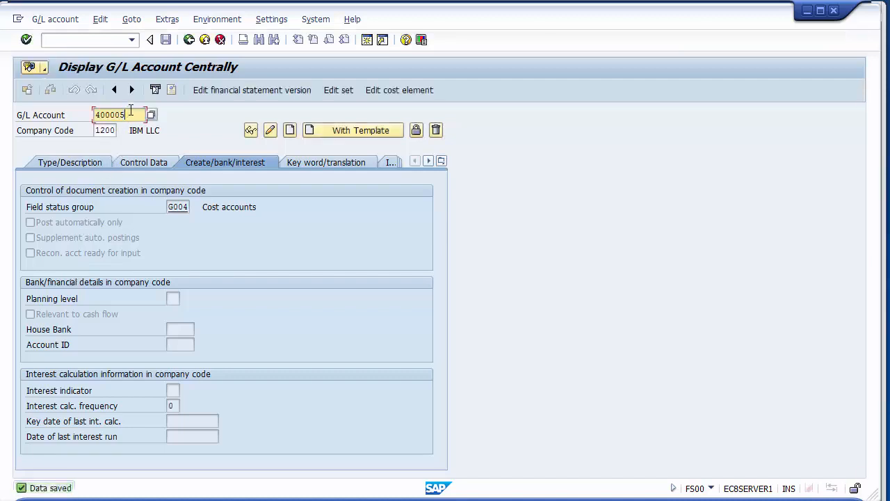
key("BackSpace")
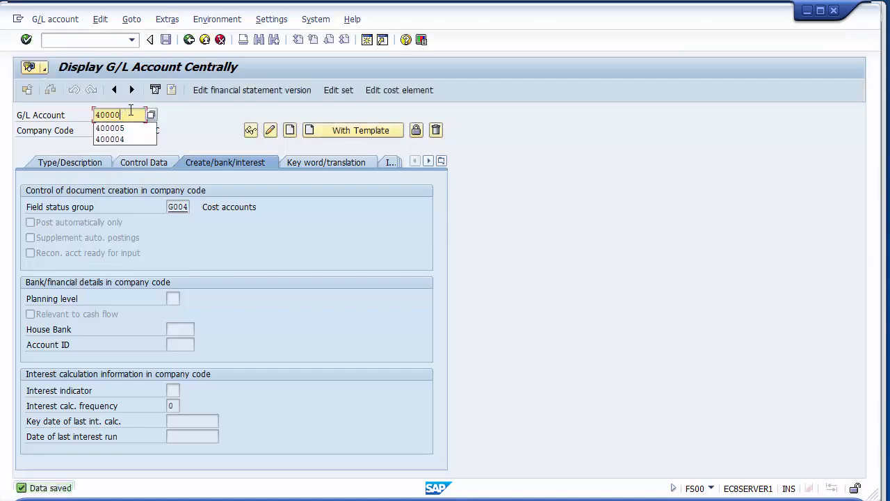
type("6")
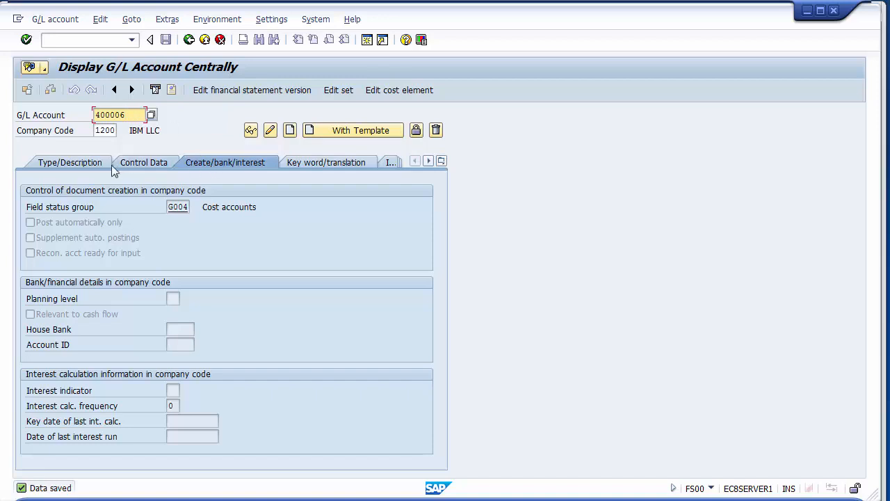
key("Return")
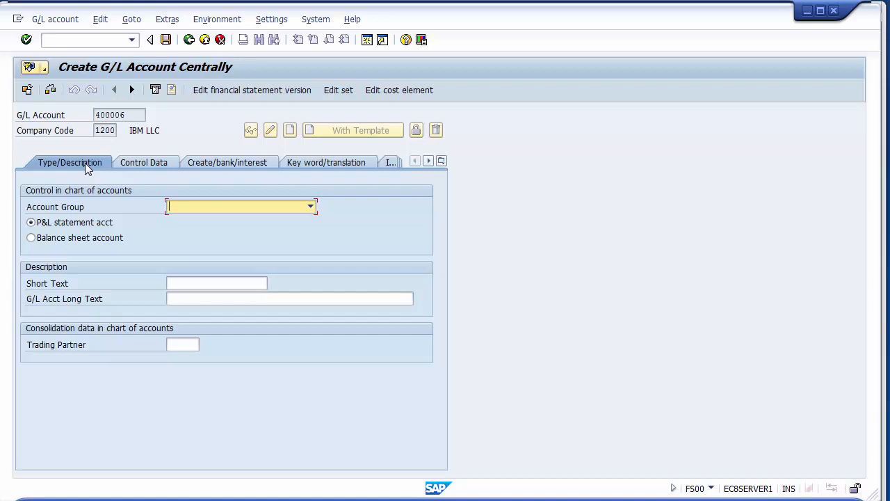
left_click(188, 206)
left_click(191, 231)
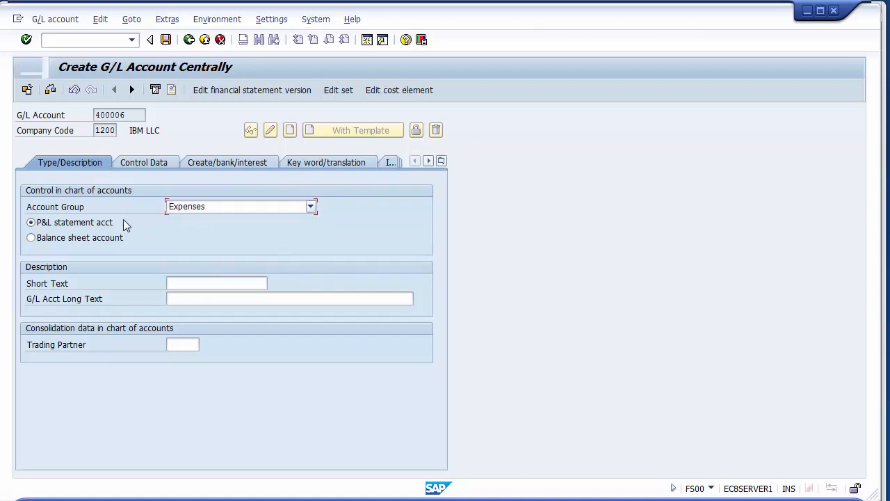
- Describe account 400006 with the short text "Dep on Building" and the long text "Depreciation on Building A/C"
left_click(187, 286)
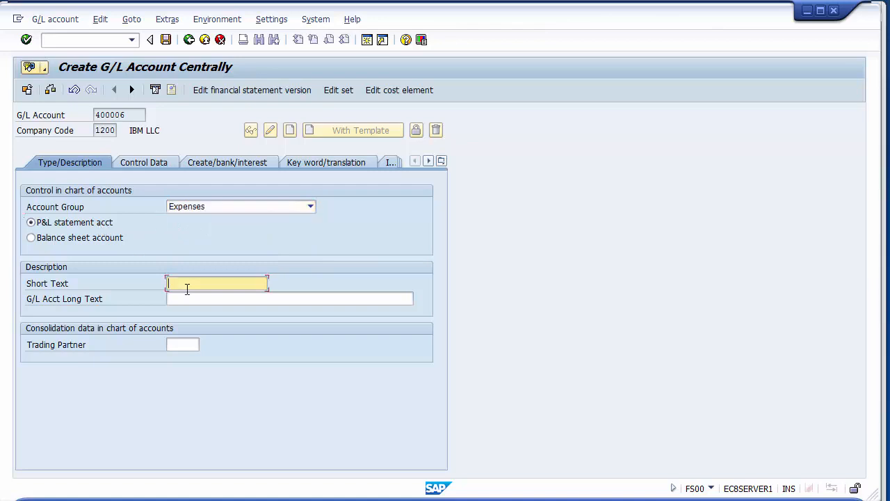
type("Depre")
key("BackSpace")
key("BackSpace")
type("en Building")
left_click(201, 298)
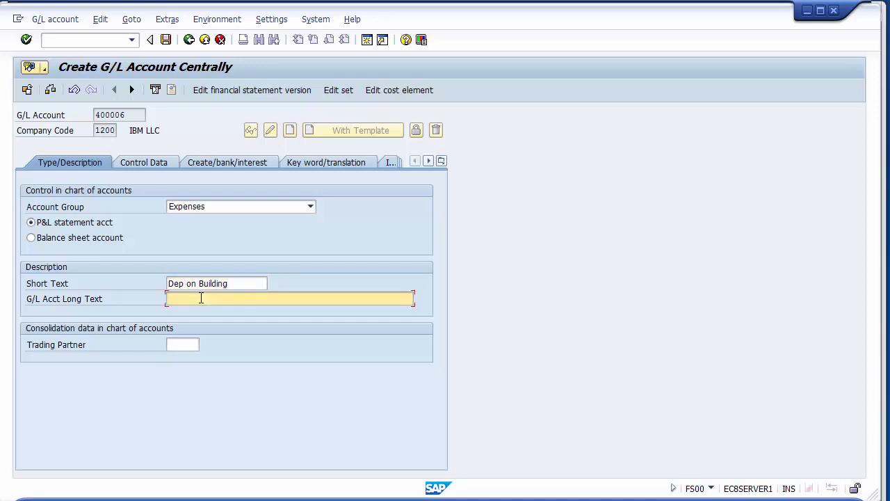
type("Depr")
type("eciation")
type(" on Bui")
type("lding A/")
type("C")
- Save account 400006 with line item display enabled and field status group G004, leaving the sort key blank
left_click(136, 165)
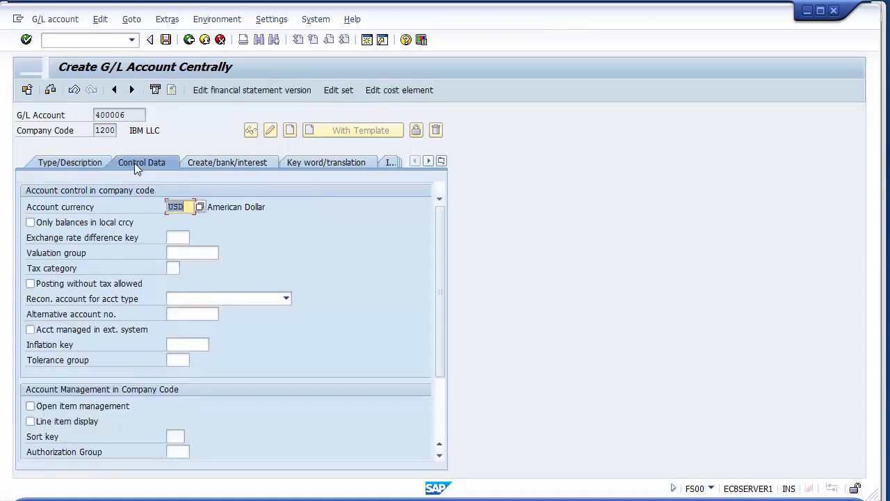
left_click(62, 422)
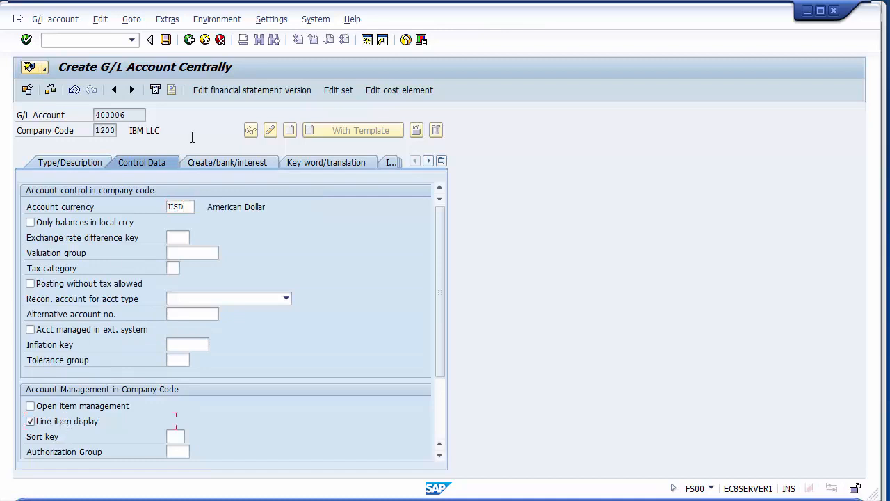
left_click(216, 164)
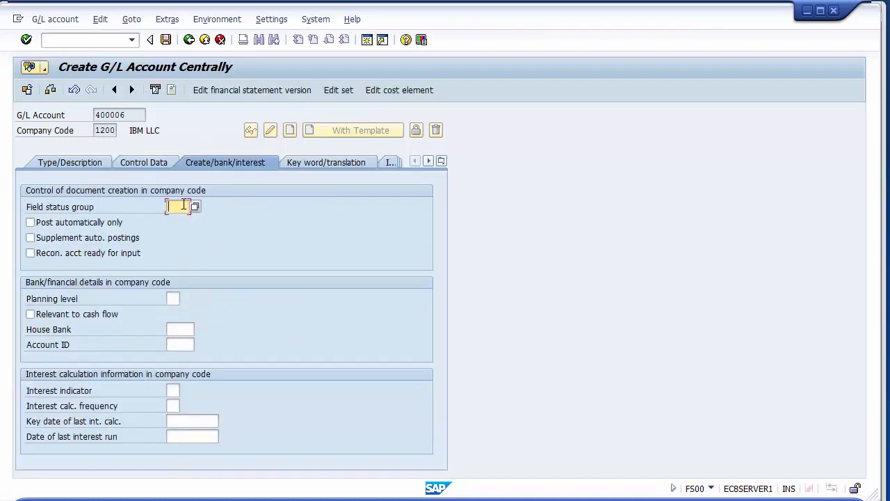
type("g004")
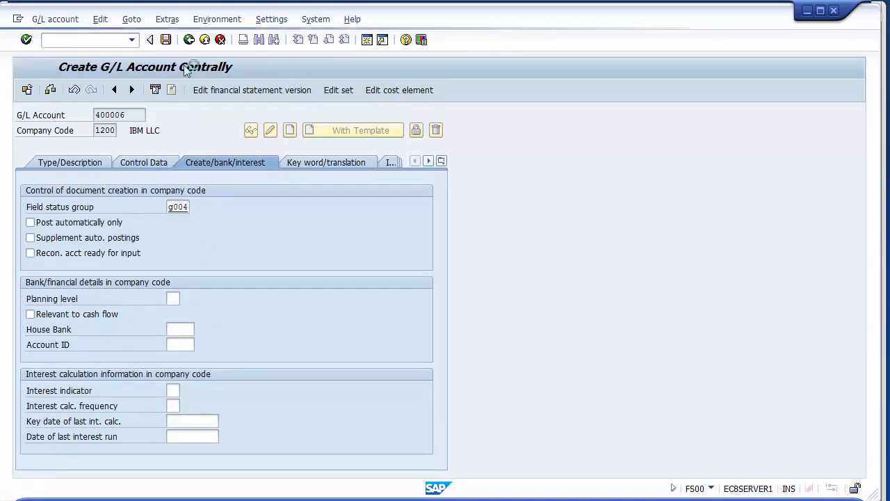
key("Return")
left_click(166, 39)
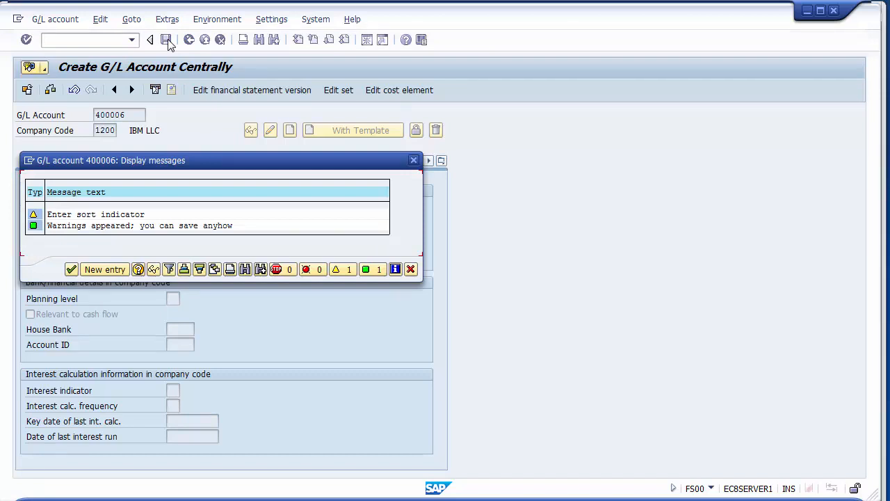
key("Return")
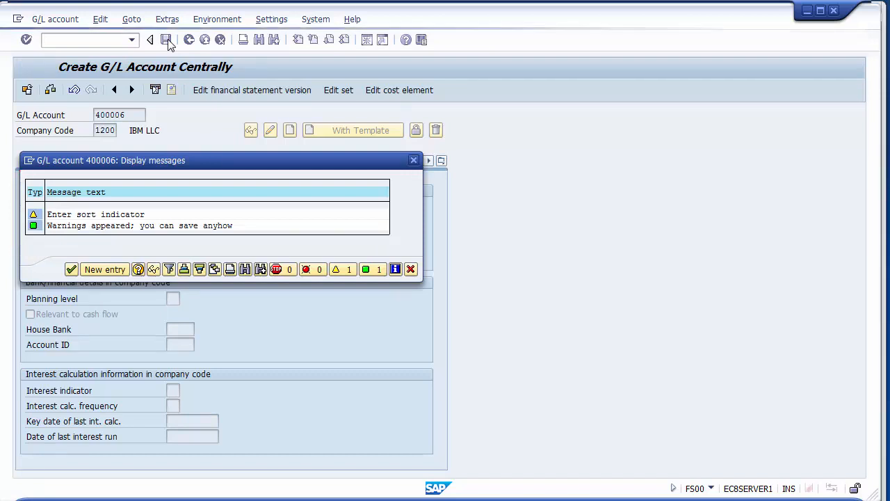
- Start creating G/L account 400007 in company code 1200 as a P&L statement account in the Expenses account group
left_click(135, 117)
key("BackSpace")
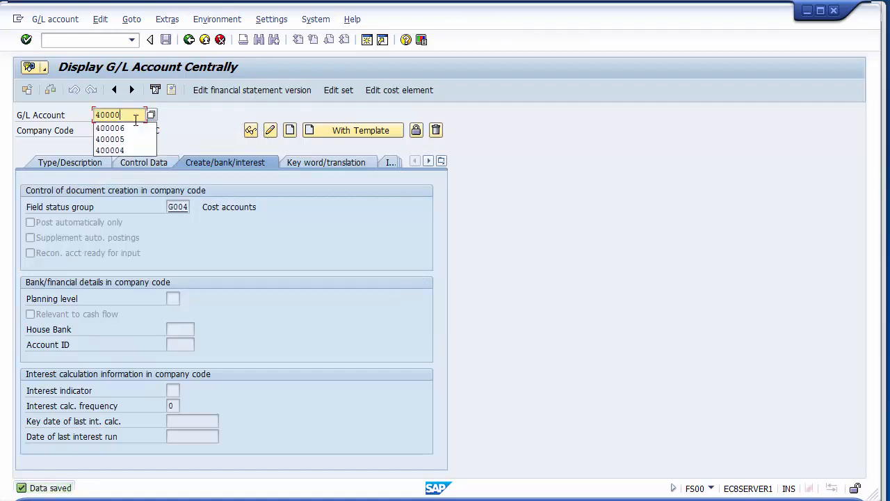
type("7")
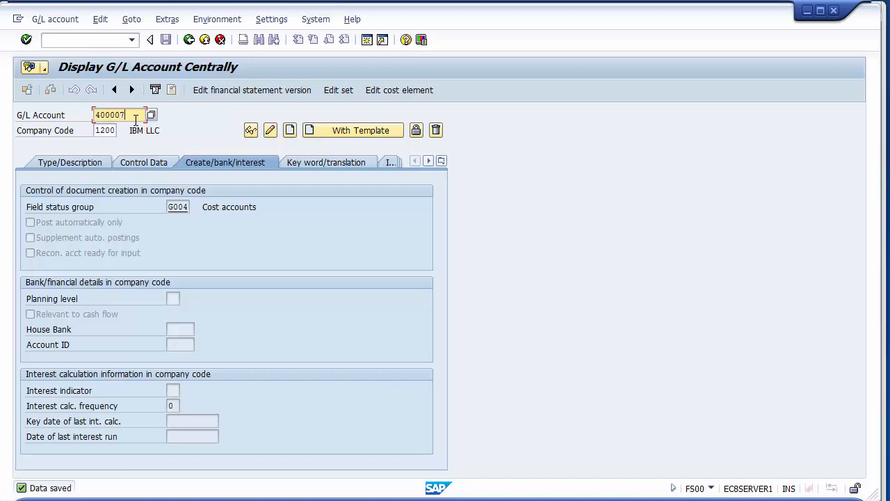
left_click(289, 131)
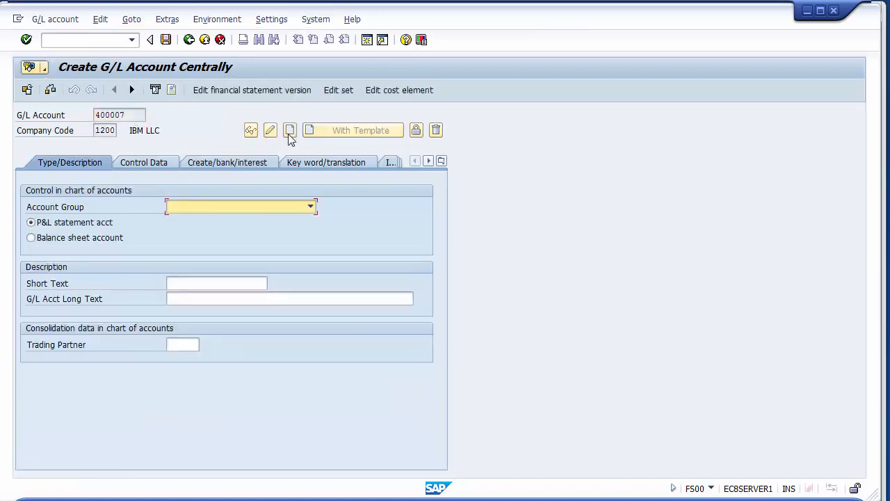
left_click(288, 135)
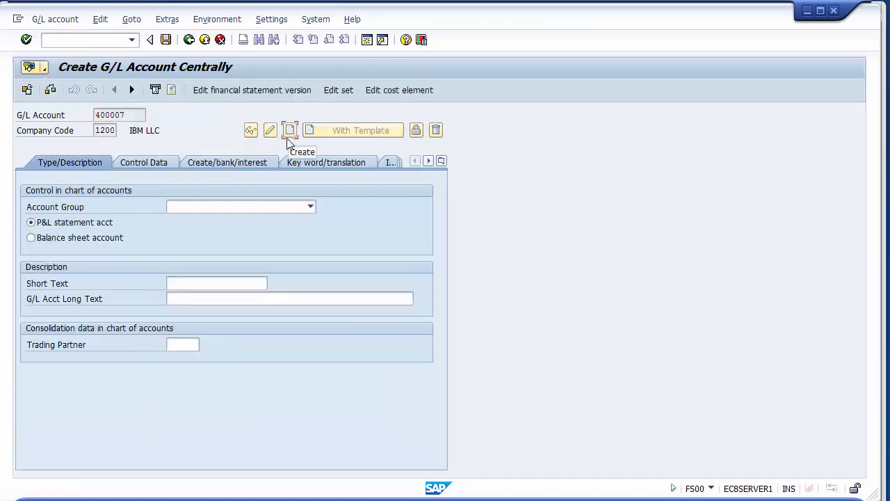
left_click(211, 206)
left_click(190, 230)
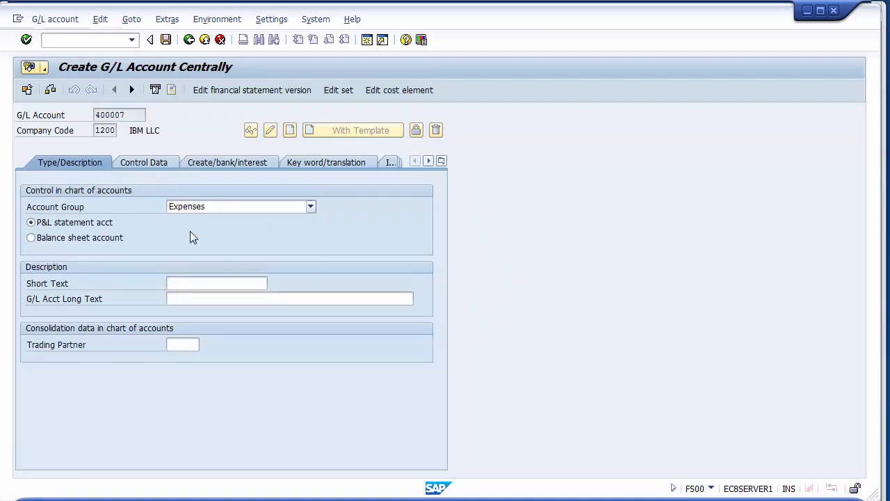
- Set the short text of account 400007 to "Dep on Plant mach"
left_click(180, 287)
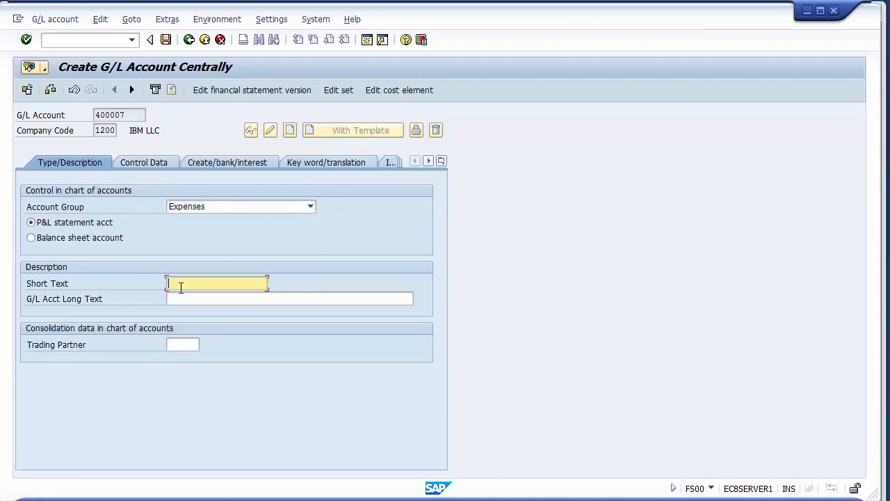
key("BackSpace")
key("Down")
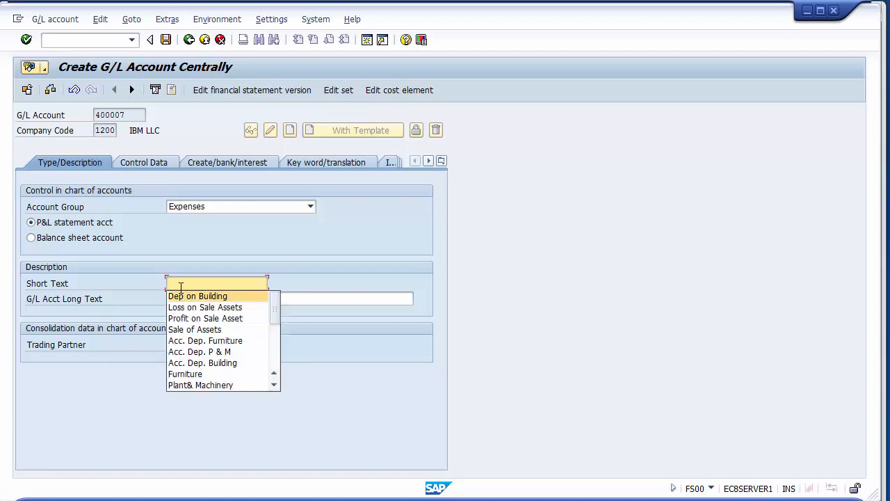
key("Return")
key("BackSpace")
key("BackSpace")
key("BackSpace")
key("BackSpace")
key("BackSpace")
key("BackSpace")
key("BackSpace")
key("BackSpace")
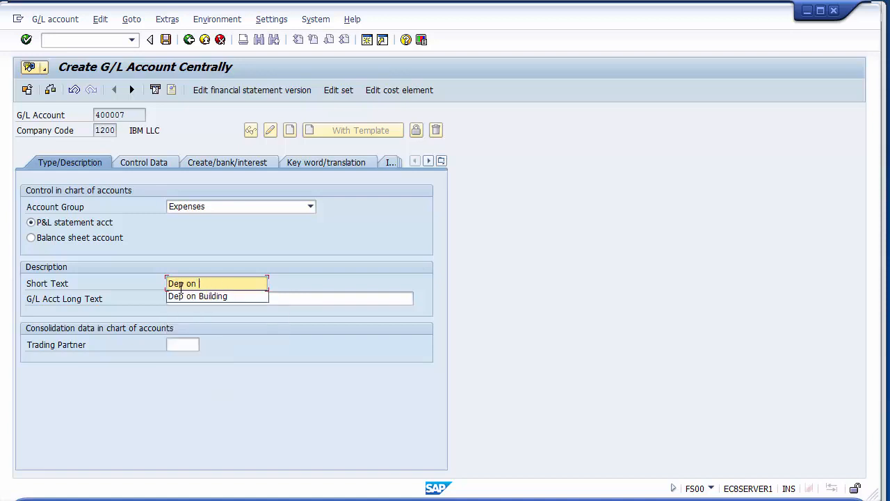
type("P")
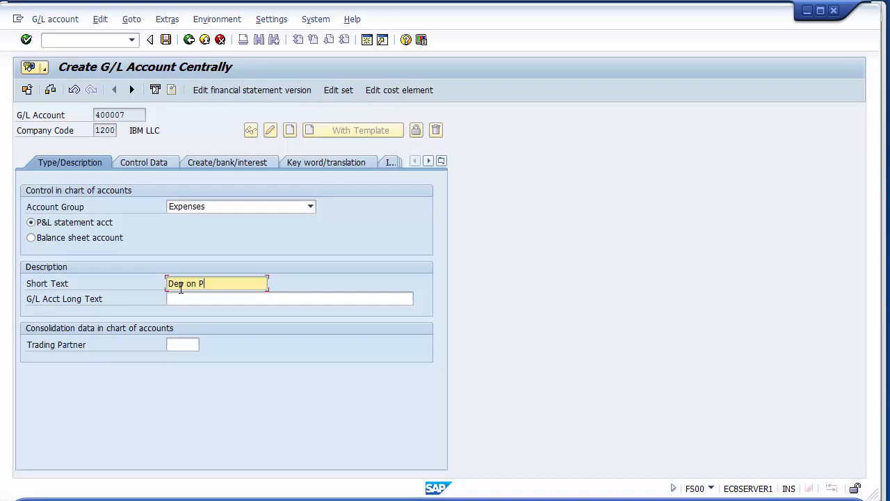
type("lant mach")
- Set the long text of account 400007 to "Depreciaiton on Plant & Machinery Account"
left_click(183, 301)
key("Down")
key("Down")
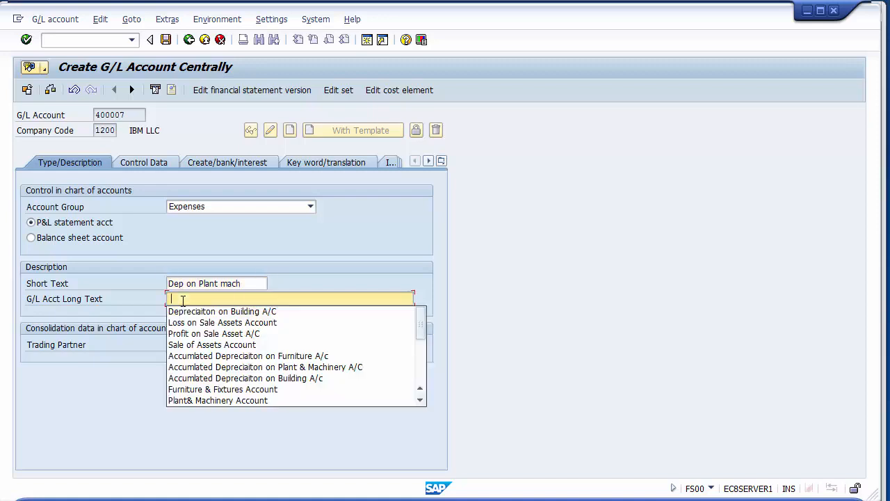
key("Up")
type("Depr")
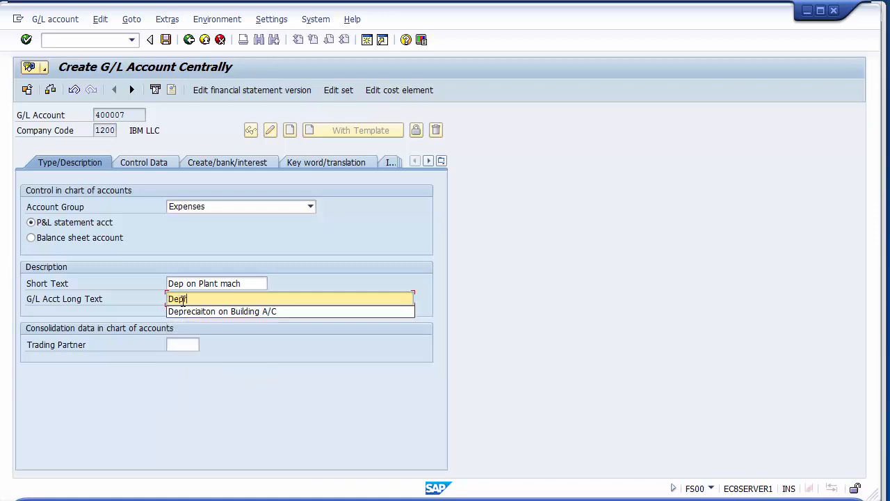
type("eciaiton on Plant ")
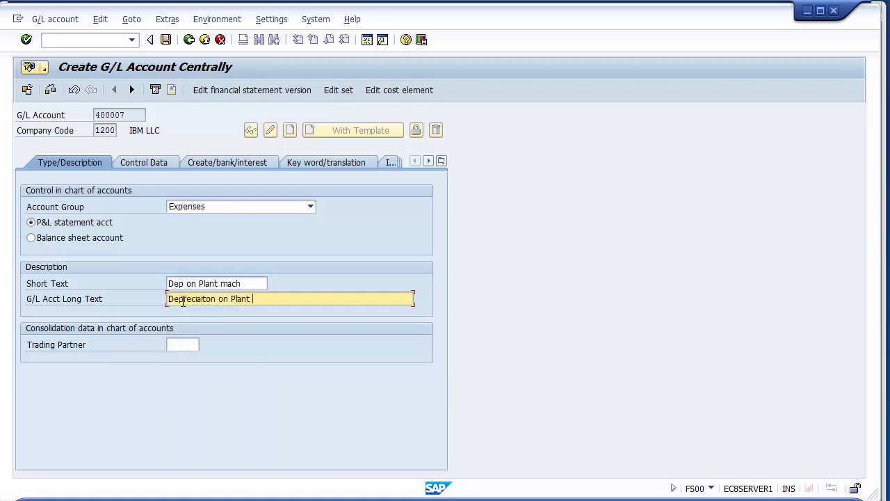
type("& Machinery Account")
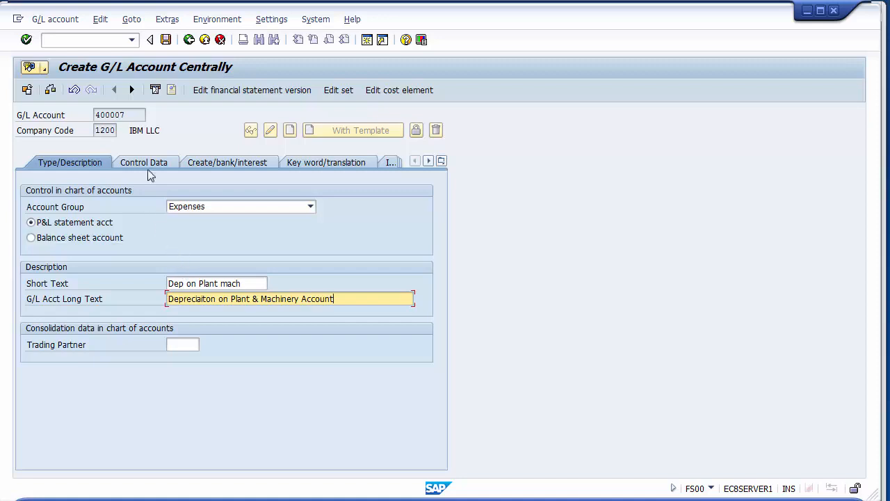
- Save account 400007 with line item display and field status group G004, leaving the sort key blank, and exit G/L account maintenance
left_click(146, 164)
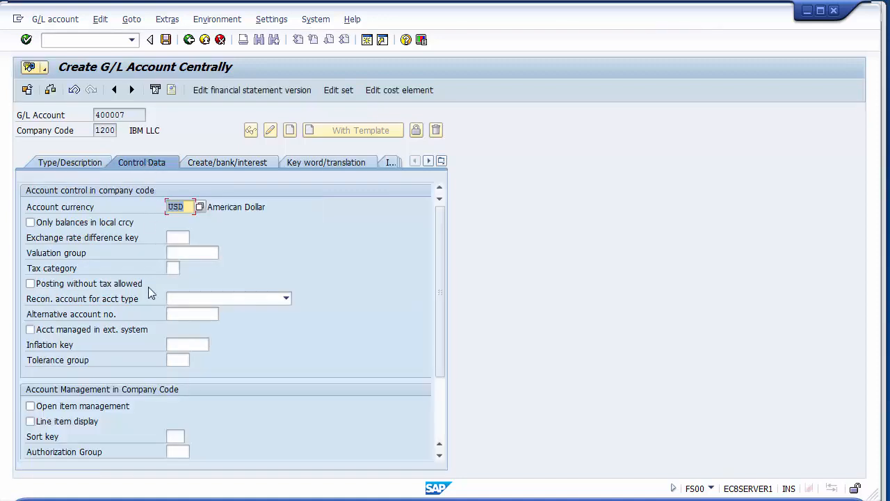
left_click(44, 424)
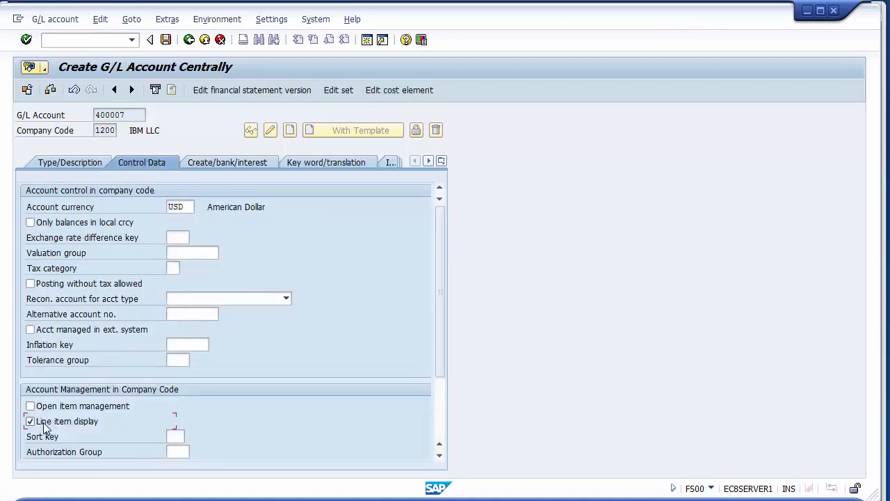
left_click(216, 162)
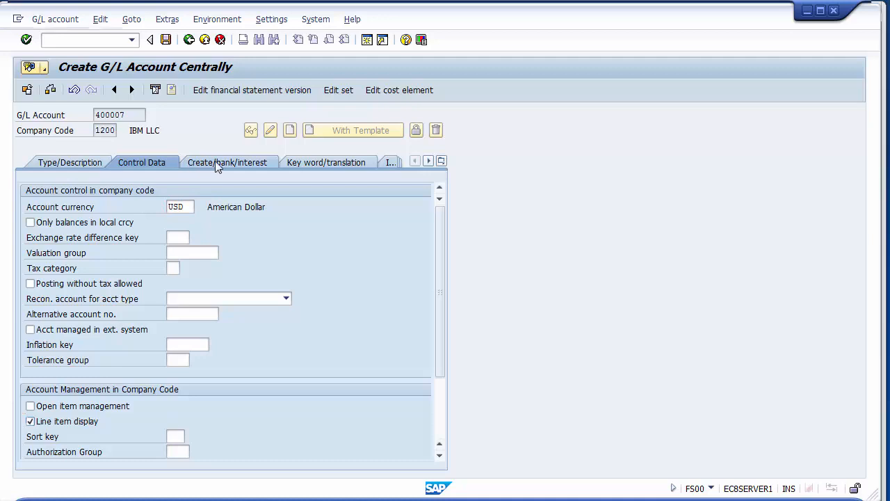
type("g")
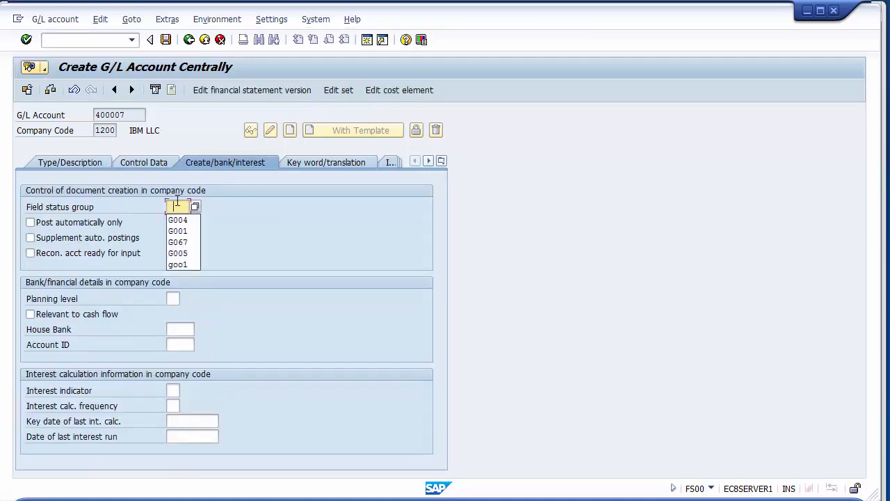
key("Down")
key("Return")
key("Return")
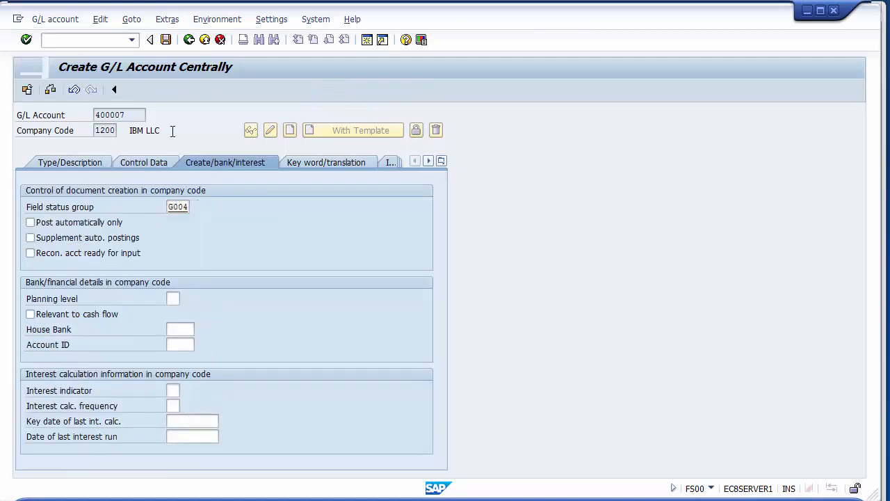
left_click(166, 40)
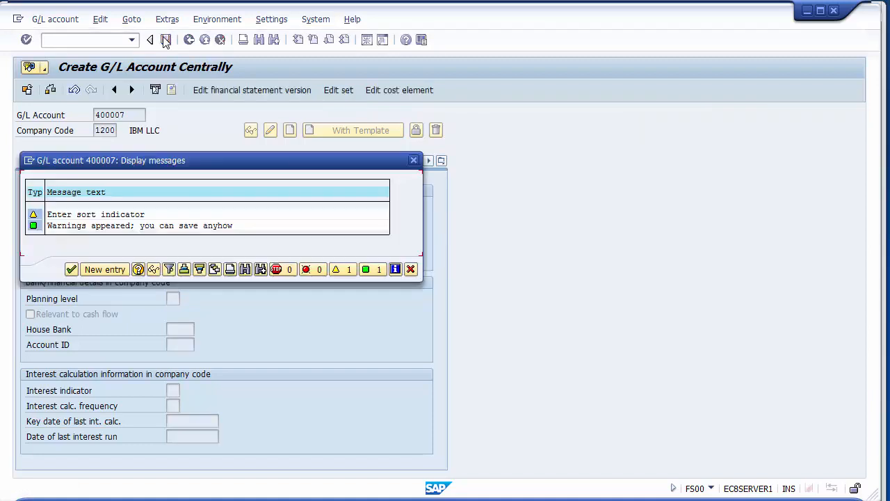
key("Return")
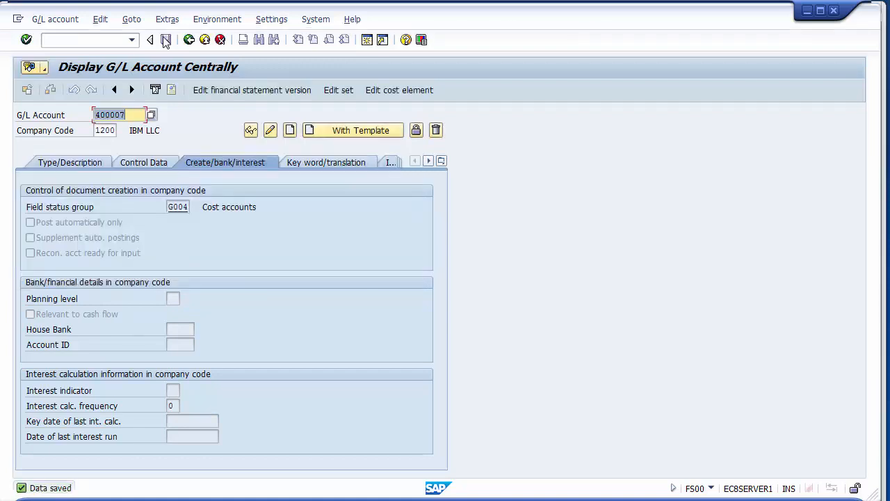
left_click(188, 39)
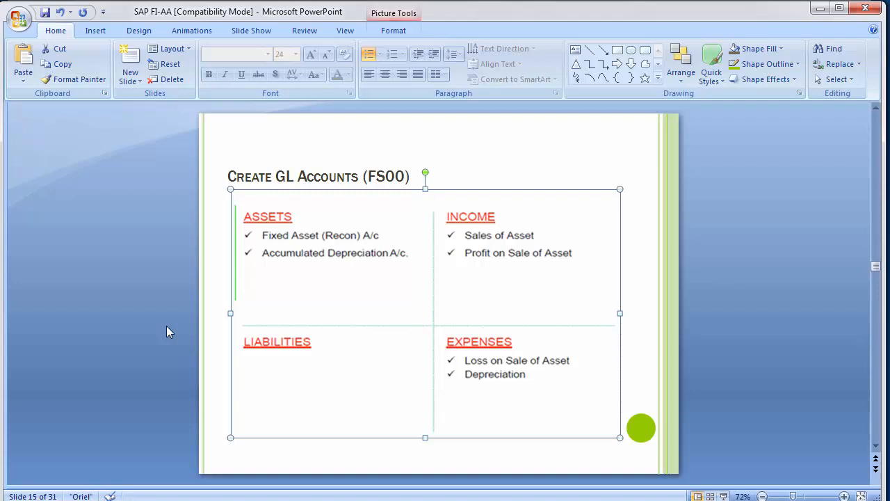
- Read the Assign G/L Accounts slide in the PowerPoint presentation for the menu path and transaction code
left_click(841, 441)
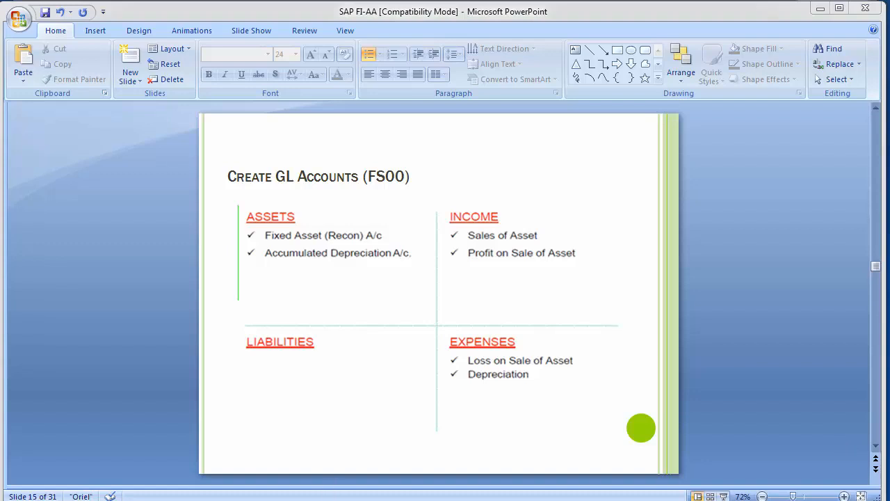
scroll(122, 268, "down", 1)
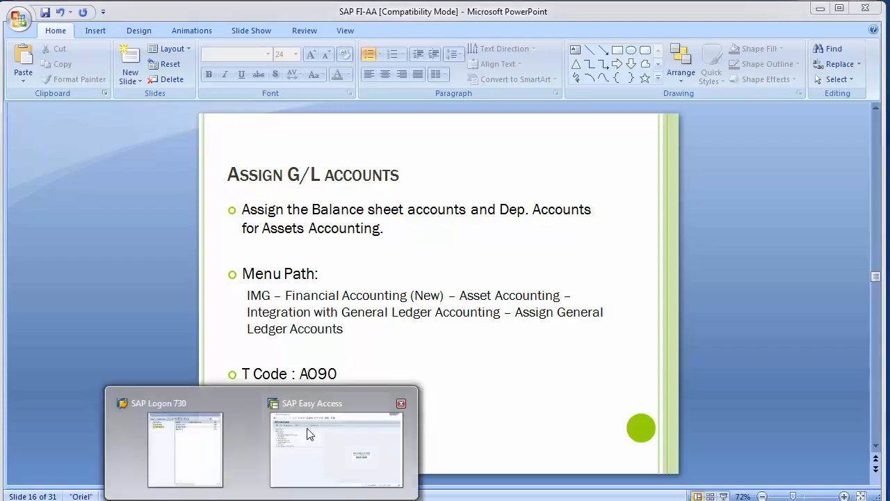
- Switch to SAP Easy Access and run transaction AO90 for chart of depreciation 1200
left_click(334, 440)
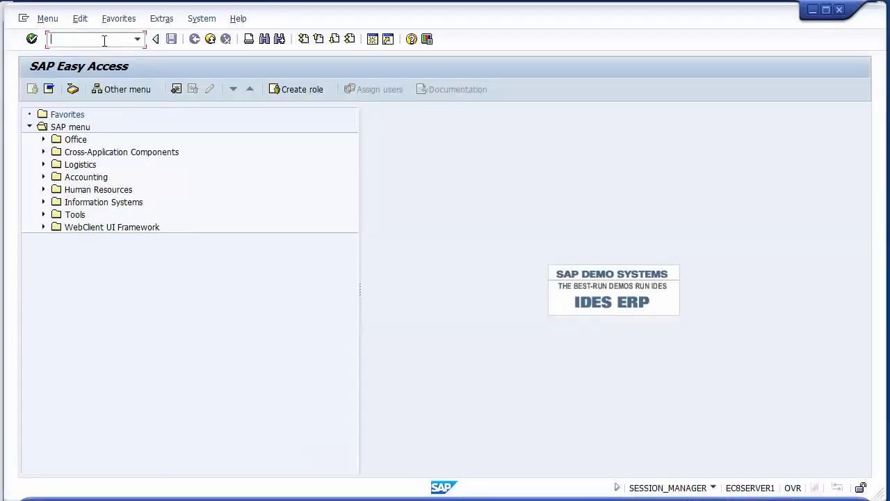
type("Ao90")
key("Return")
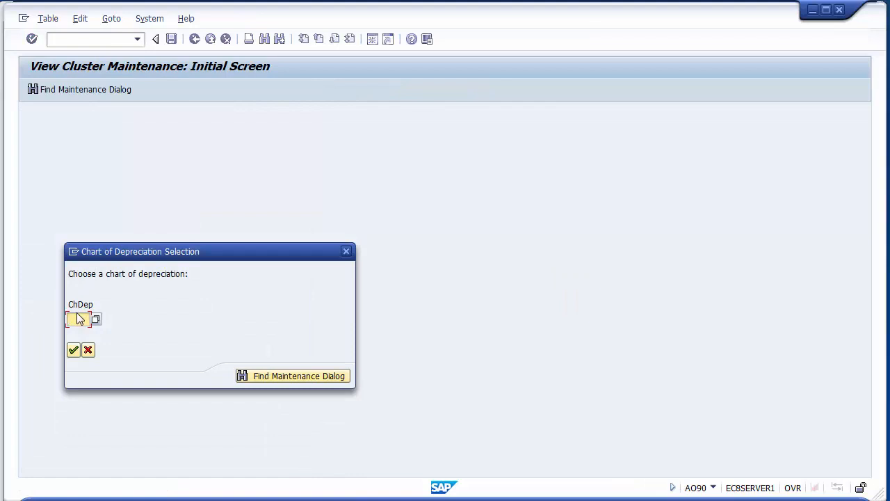
type("1200")
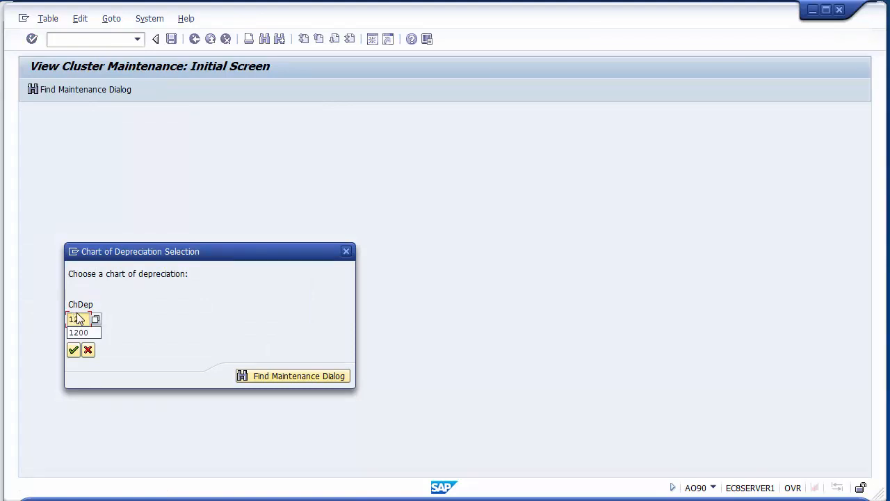
key("Return")
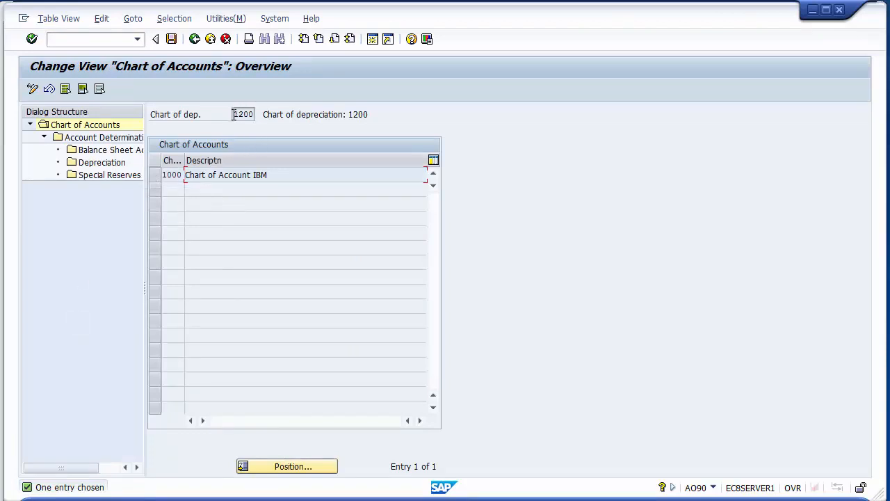
- Check the chart of depreciation key and widen the chart of accounts key column to read its entry
left_click_drag(233, 115, 259, 114)
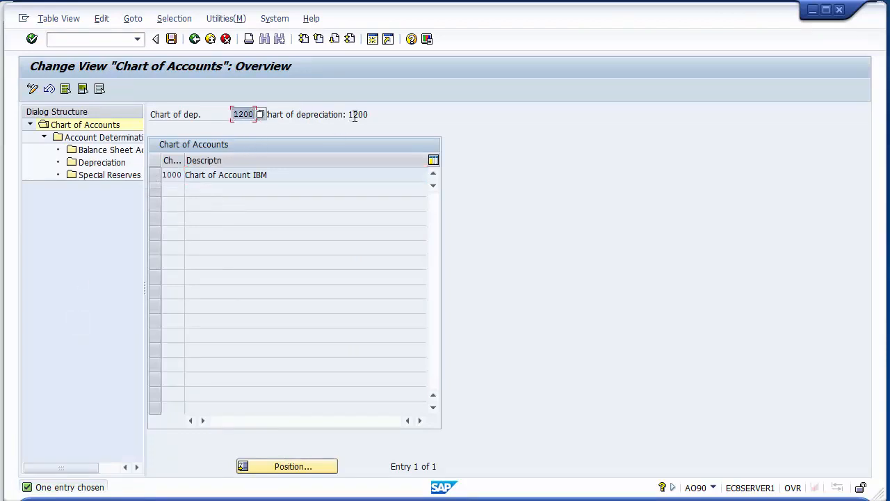
left_click_drag(354, 117, 373, 113)
left_click(201, 118)
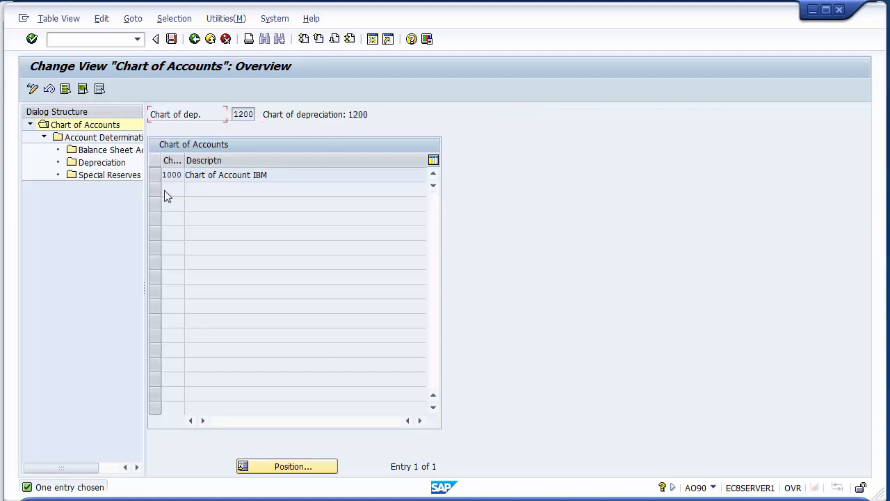
mouse_move(183, 160)
left_mouse_down()
mouse_move(204, 160)
mouse_move(164, 175)
left_mouse_up()
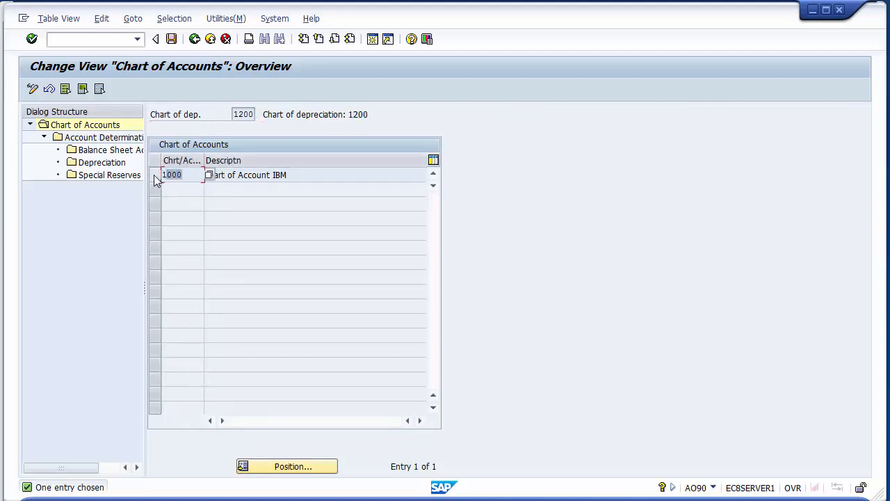
- Select chart of accounts 1000 and open its Account Determination overview
left_click(155, 176)
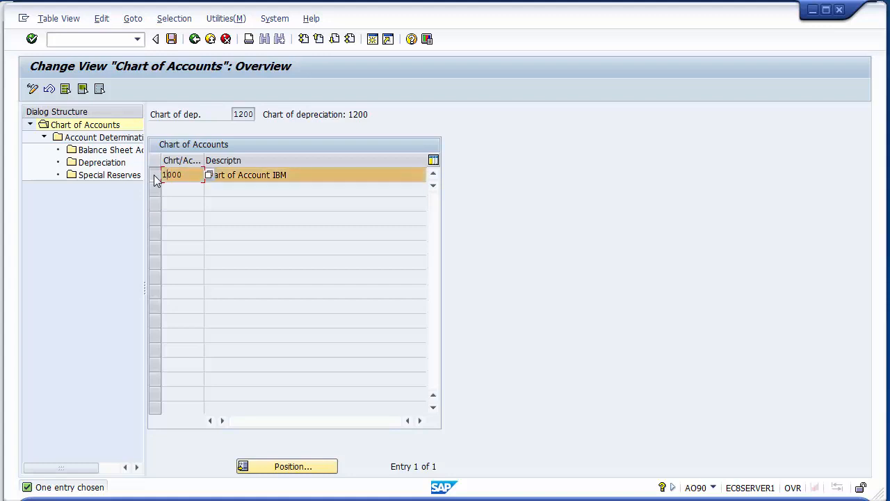
left_click(154, 176)
left_click(154, 176)
left_click(112, 142)
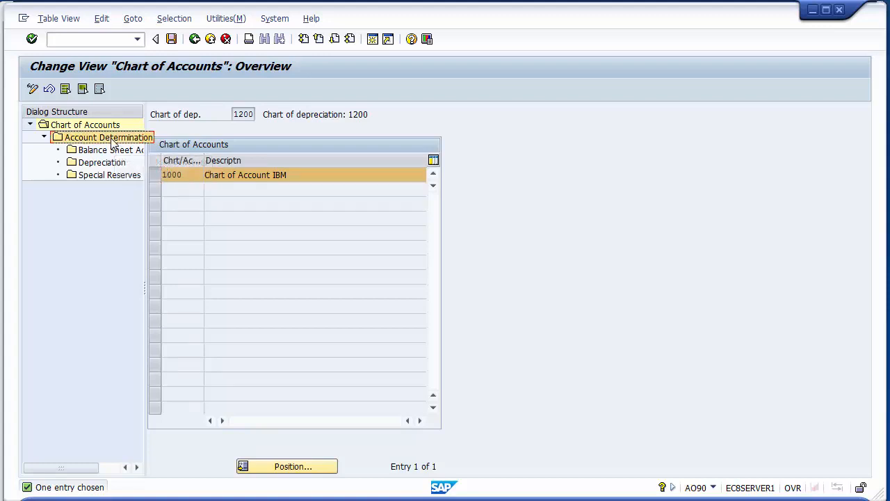
double_click(112, 139)
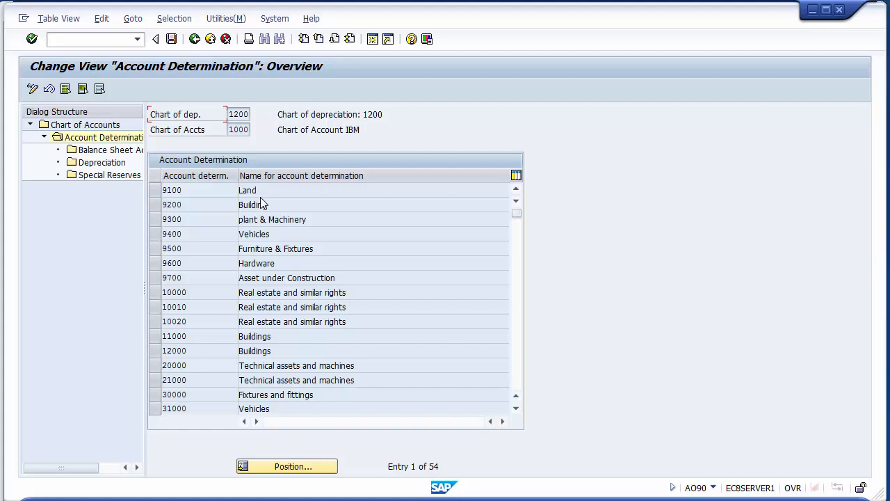
- Select only account determination 9100 Land and open its Balance Sheet Accounts details
left_click(155, 191)
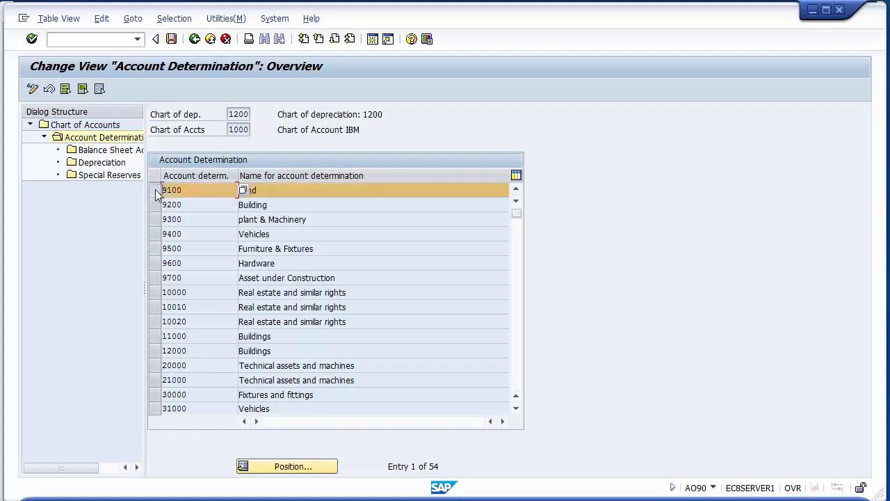
left_click(158, 278)
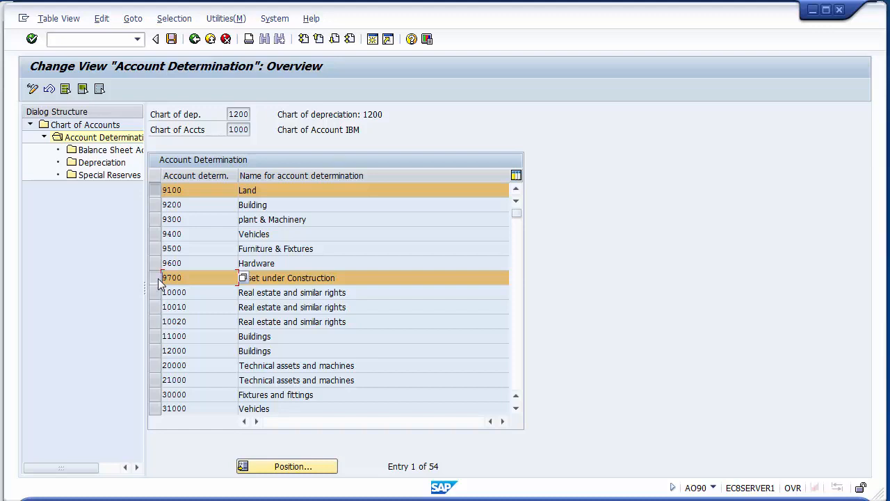
left_click(158, 278)
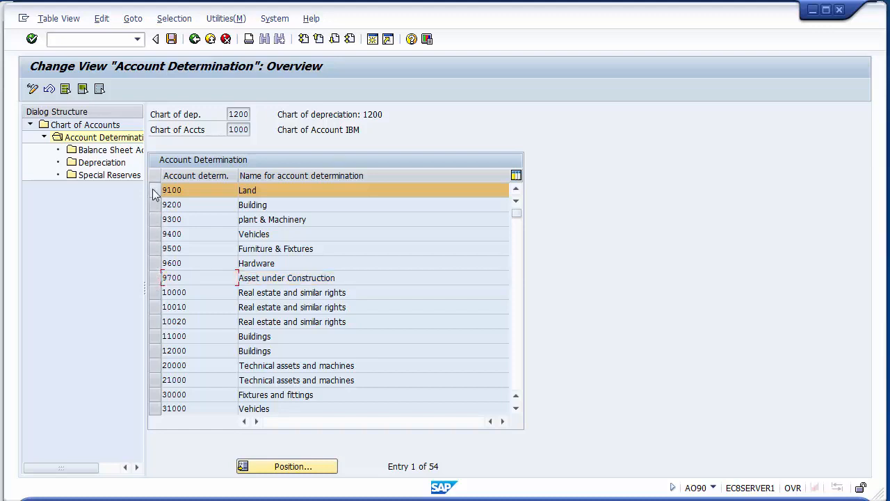
left_click(153, 190)
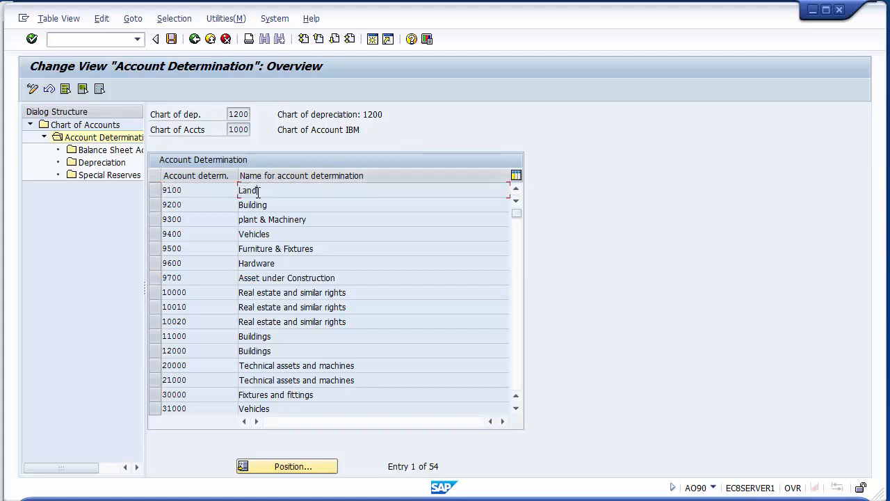
left_click(154, 190)
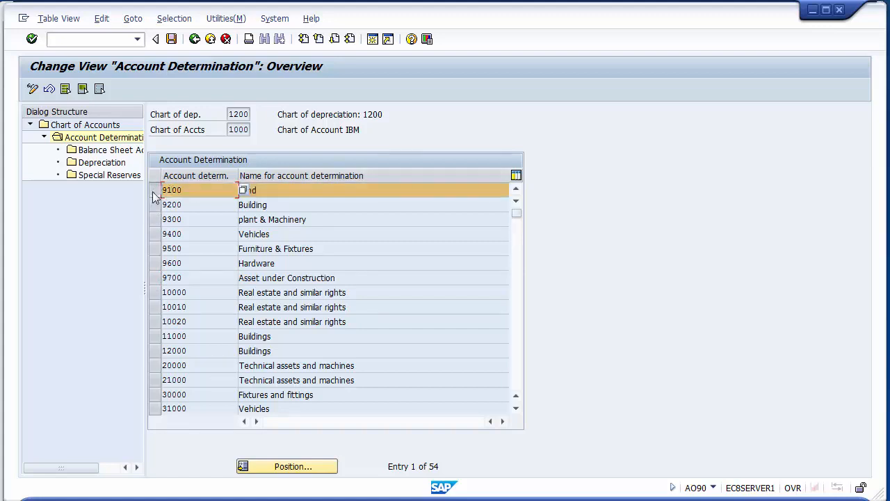
double_click(90, 153)
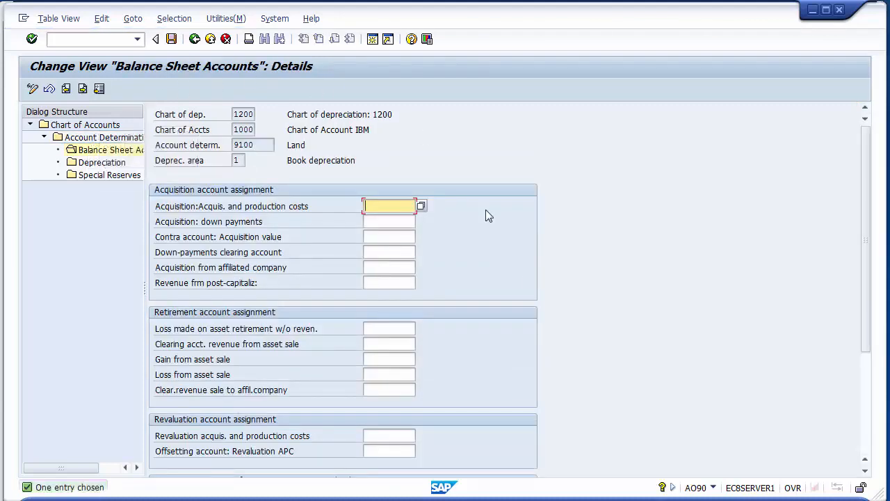
- Look up the G/L accounts and assign 100020 Land Account to acquisition and production costs for Land
left_click(401, 221)
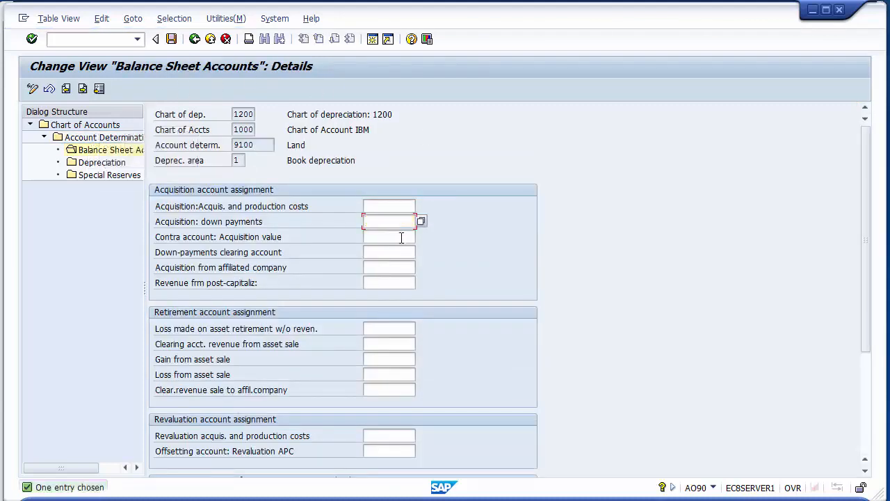
left_click(401, 239)
left_click(398, 264)
left_click(394, 205)
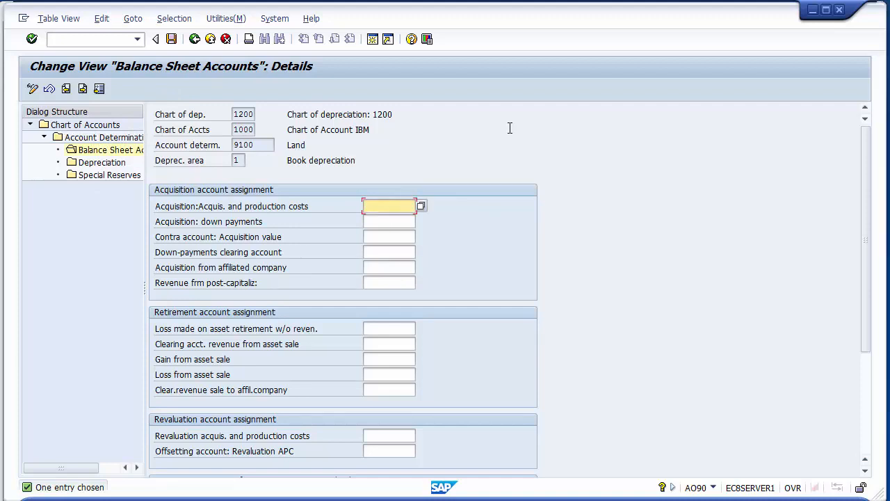
left_click_drag(866, 179, 863, 215)
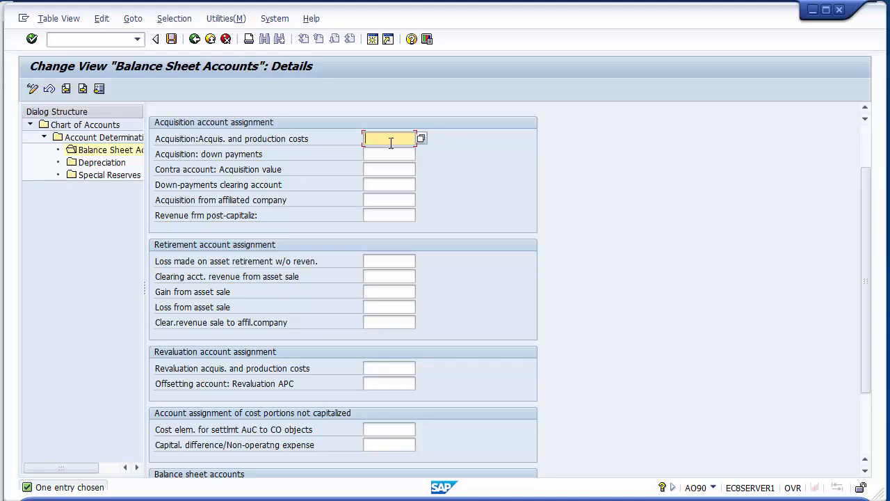
left_click(233, 145)
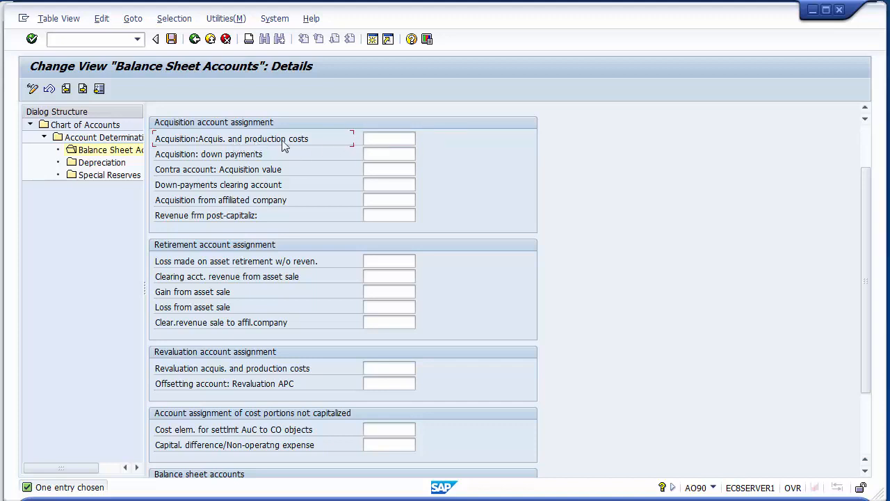
left_click(379, 139)
left_click(423, 139)
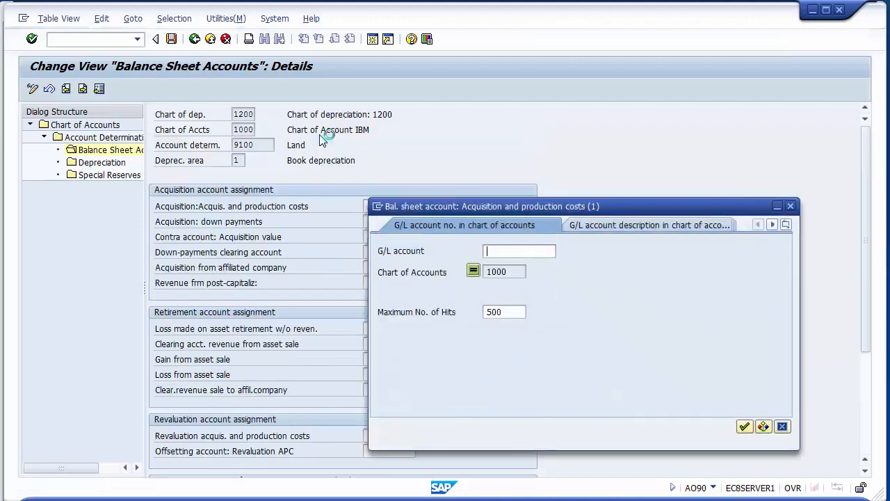
key("Return")
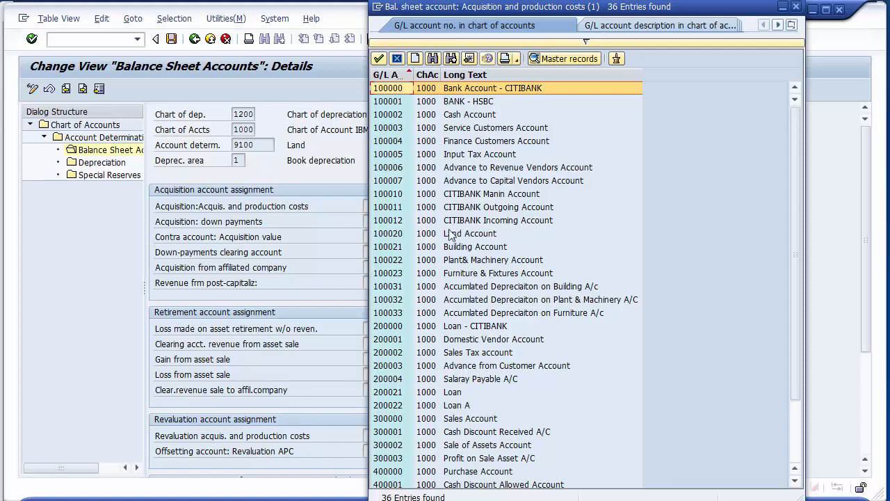
left_click(457, 235)
left_click(391, 236)
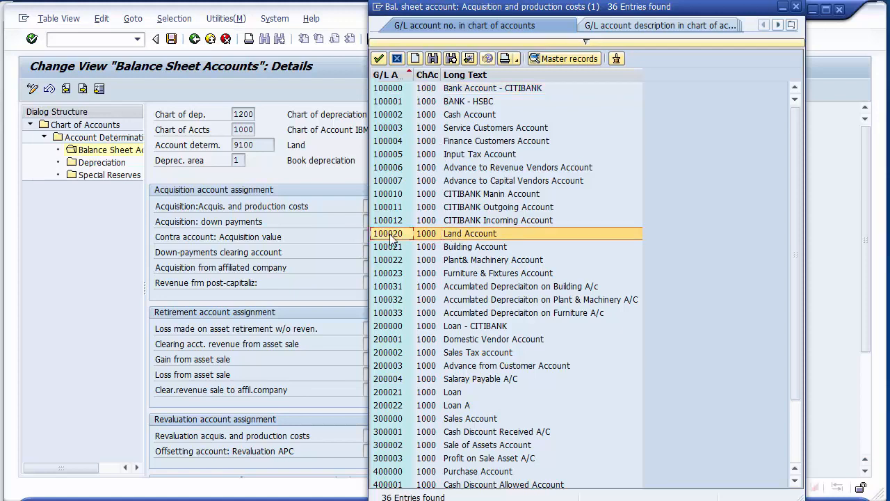
double_click(449, 235)
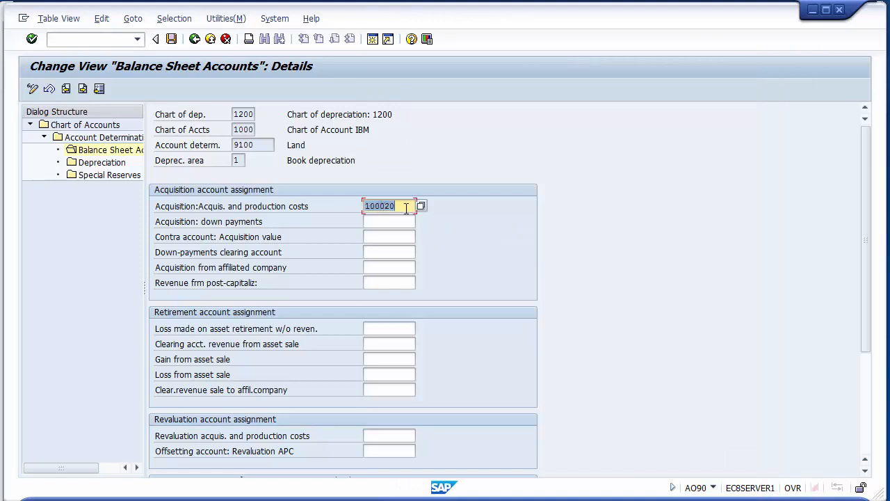
- Assign 400005 Loss on Sale Assets Account to the loss made on asset retirement without revenue
left_click_drag(864, 176, 867, 243)
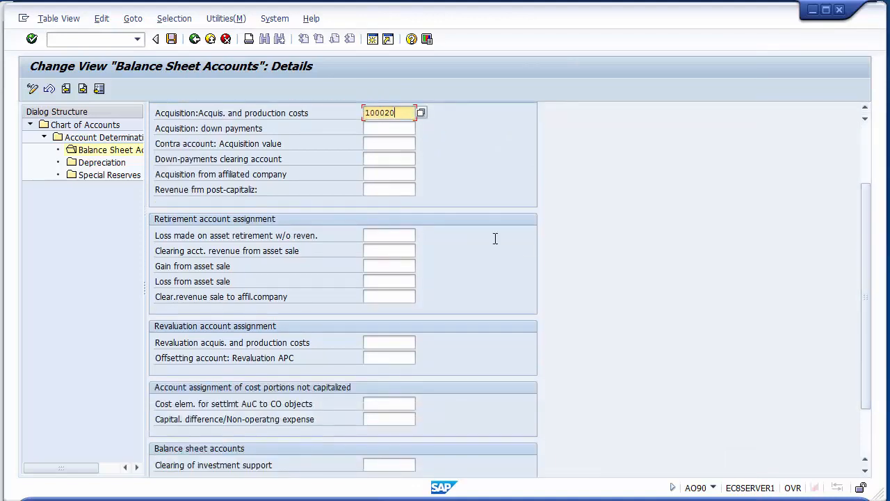
left_click(390, 233)
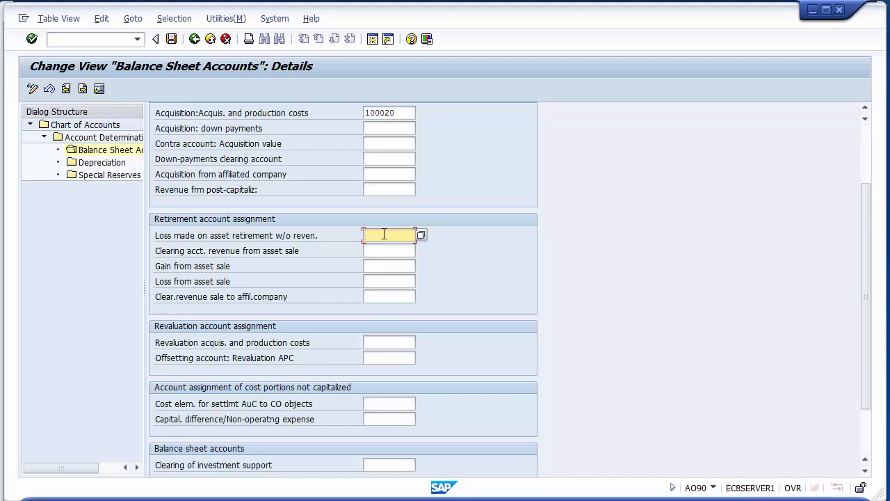
left_click(420, 236)
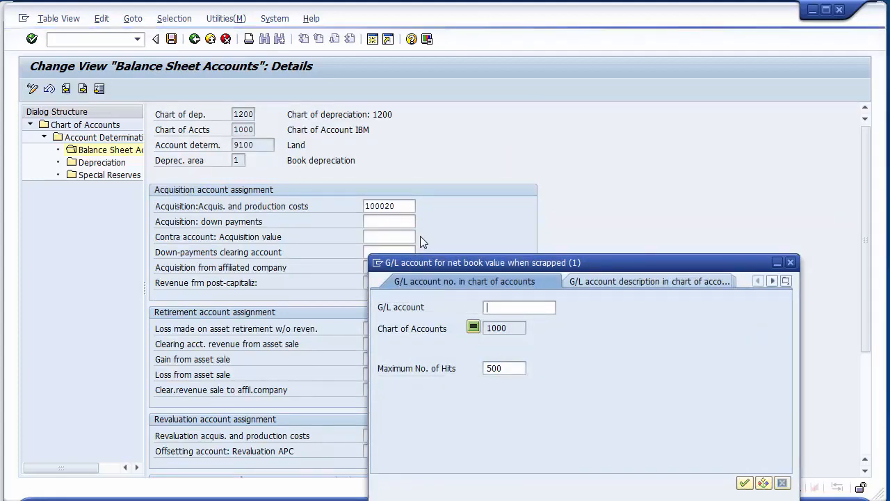
key("Return")
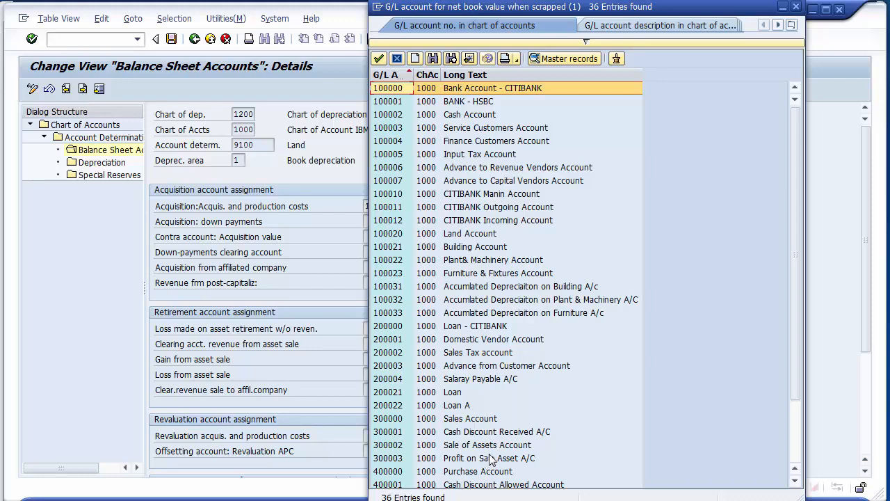
left_click(791, 455)
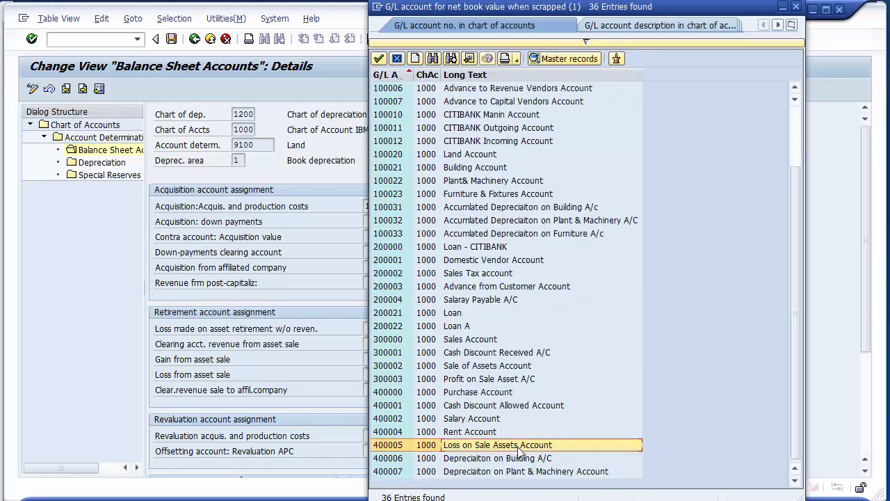
double_click(380, 445)
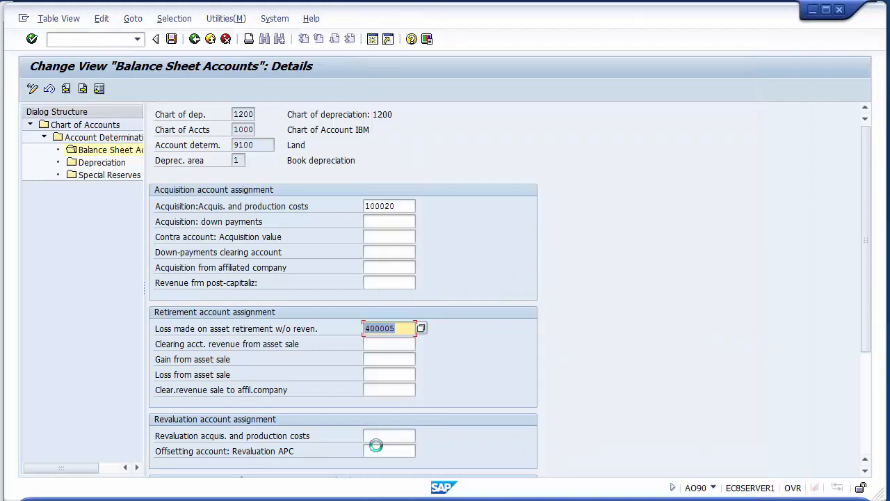
- Assign 300002 Sale of Assets Account as the clearing account for revenue from asset sale
left_click(364, 344)
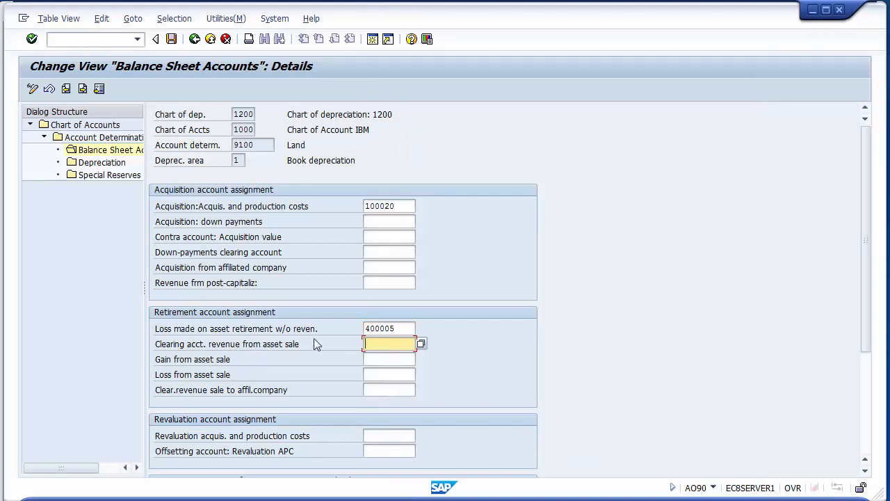
left_click(422, 342)
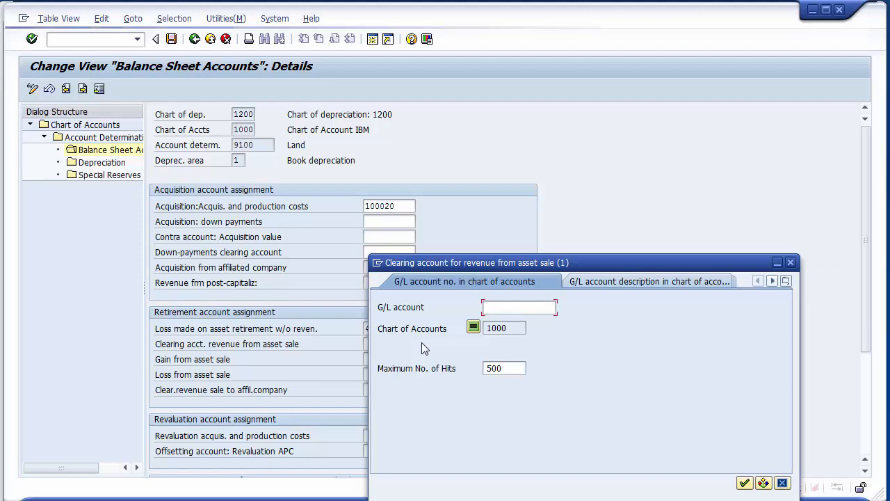
key("Return")
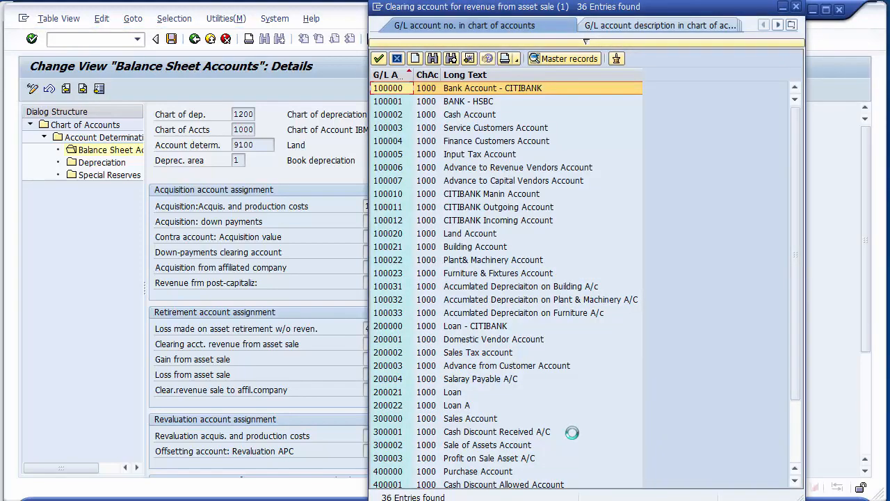
left_click(497, 446)
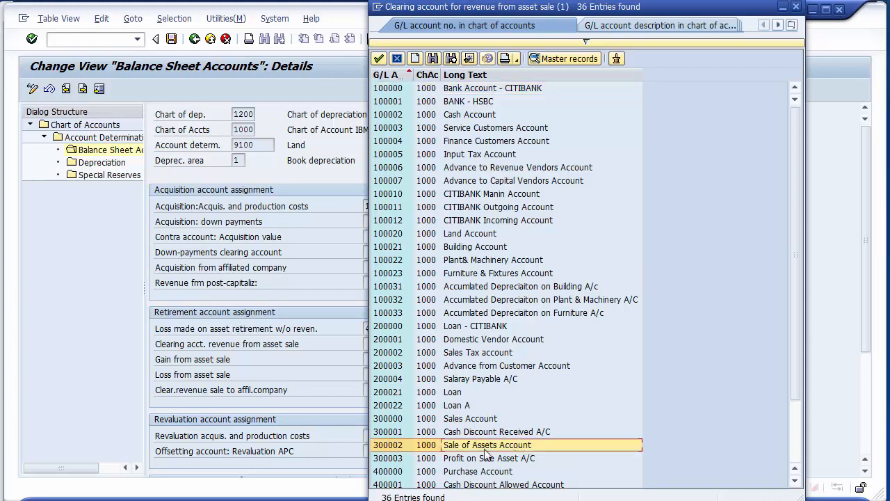
double_click(382, 447)
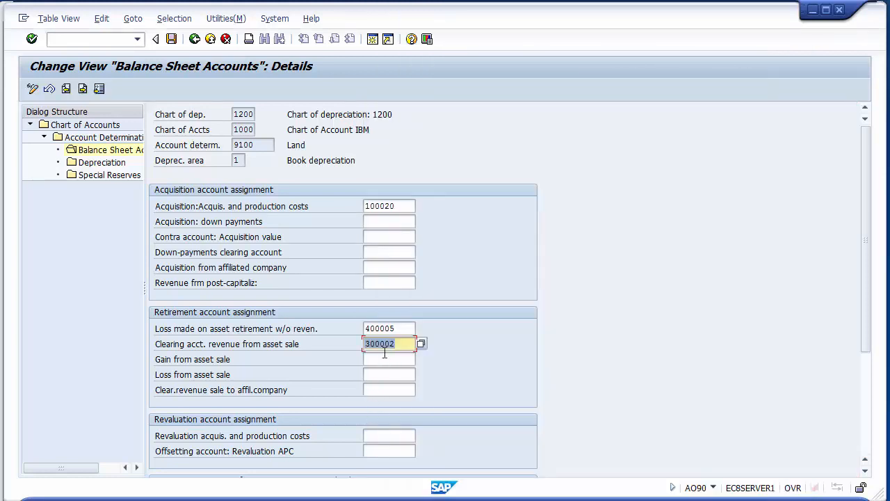
- Assign 300003 Profit on Sale Asset A/C to gain from asset sale
left_click(382, 359)
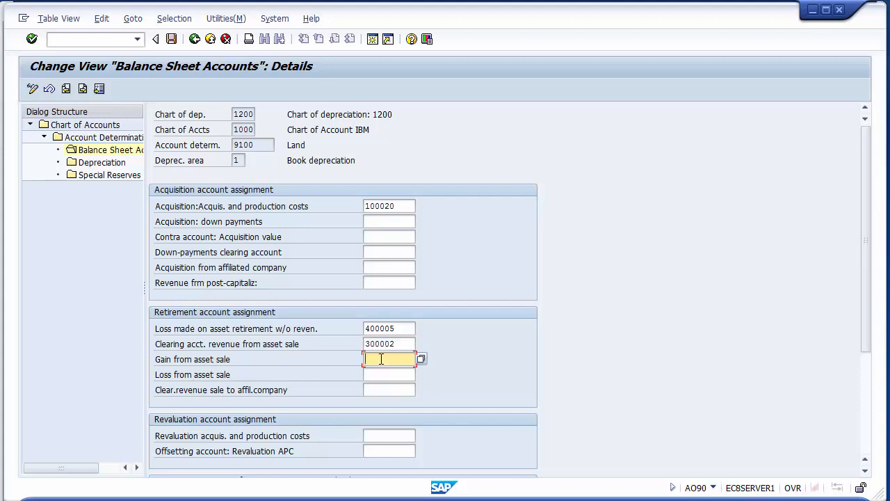
left_click(421, 359)
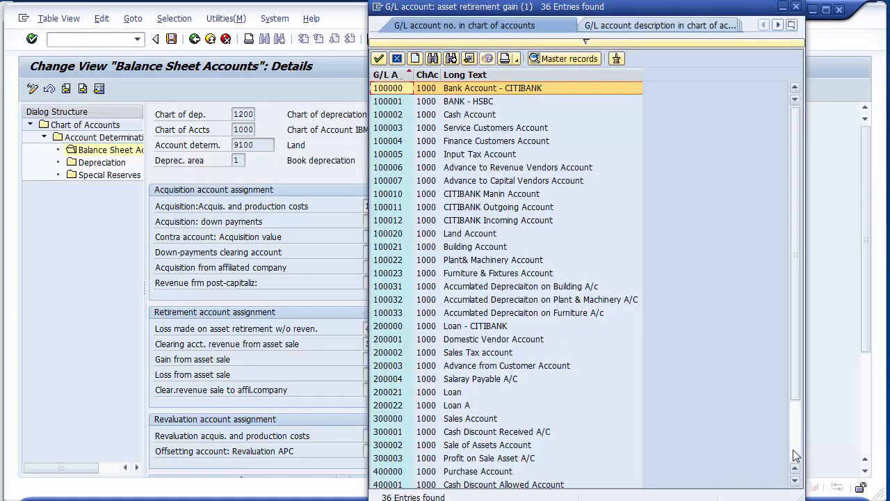
left_click(793, 449)
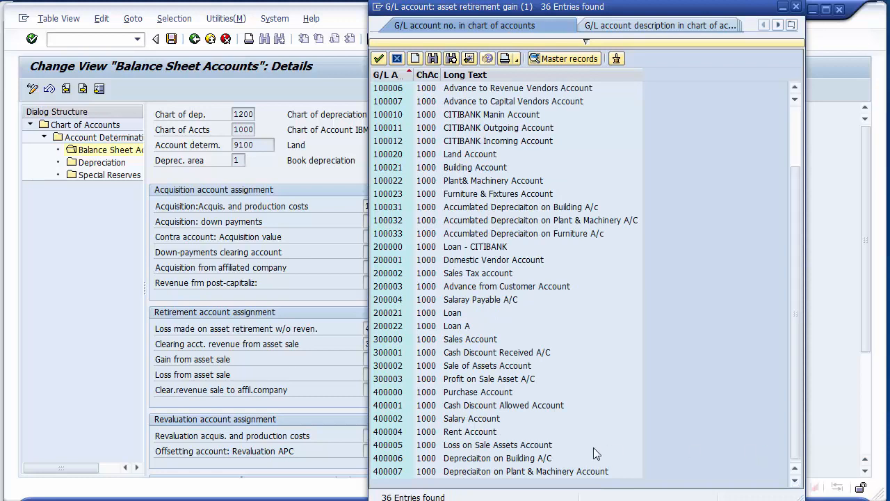
left_click(485, 380)
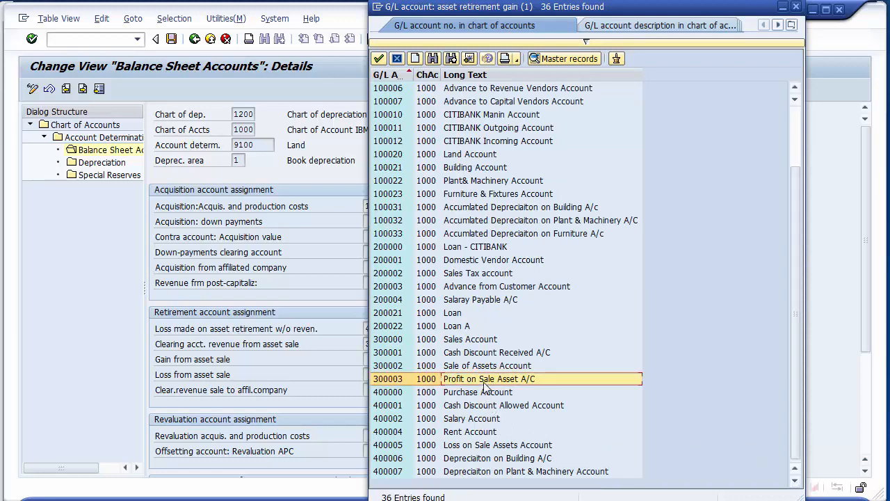
double_click(390, 382)
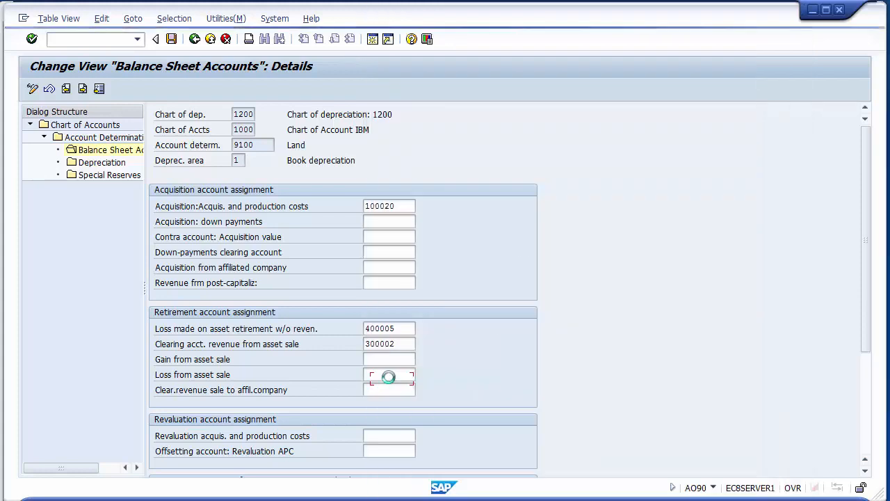
left_click(375, 375)
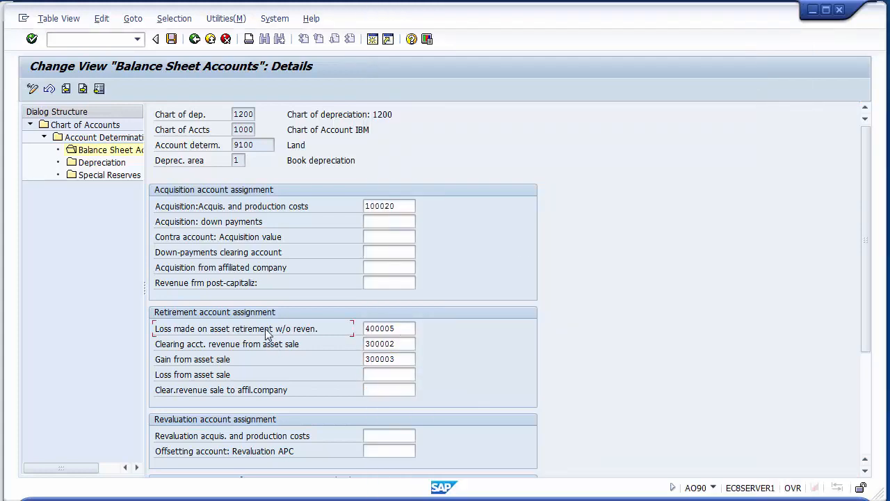
- Copy account 400005 from the loss on retirement without revenue and assign it to loss from asset sale
left_click(381, 329)
left_click_drag(382, 331, 361, 330)
key("ctrl+c")
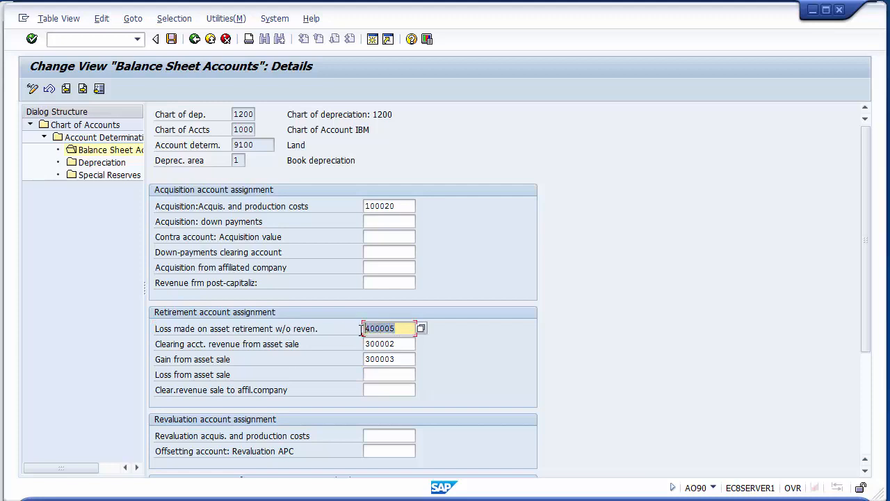
left_click(376, 375)
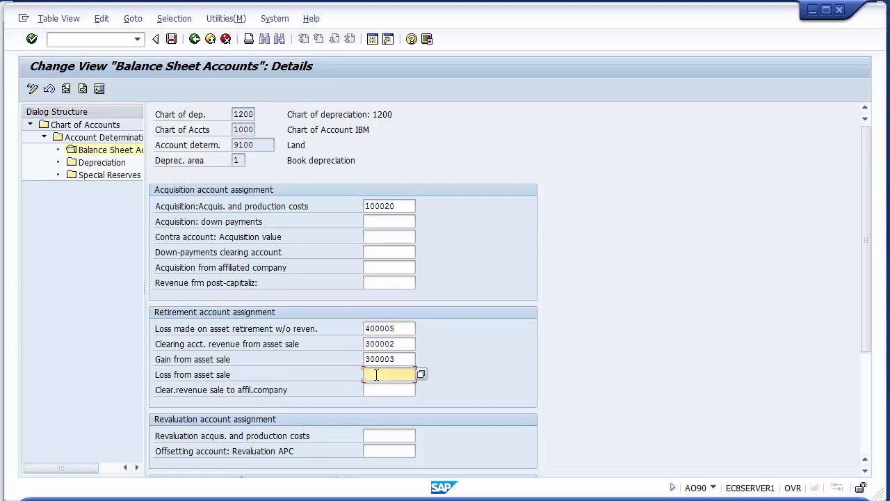
key("ctrl+v")
left_click_drag(870, 223, 855, 360)
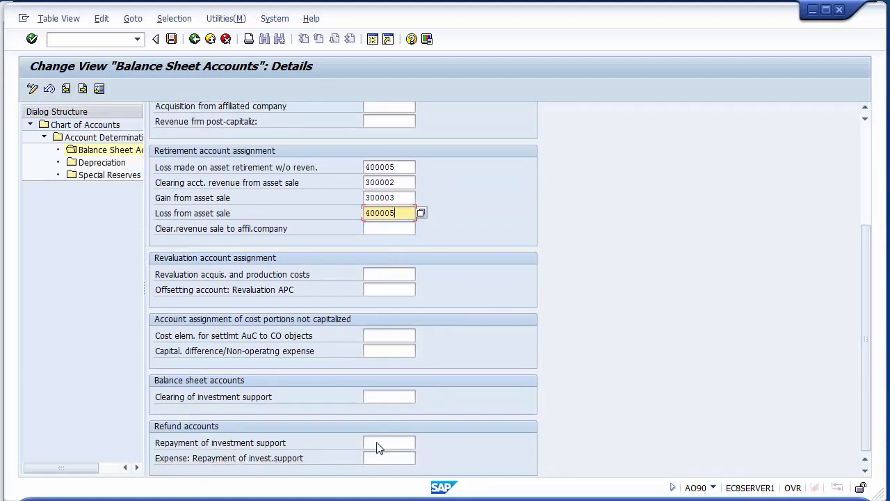
left_click_drag(866, 267, 866, 167)
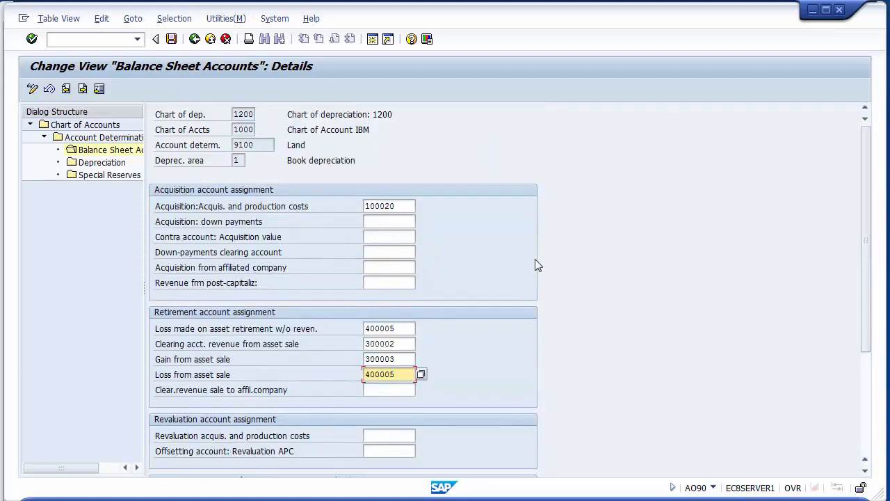
- Review the acquisition and retirement accounts entered for Land and validate them against the chart of accounts
left_click(412, 208)
left_click(406, 330)
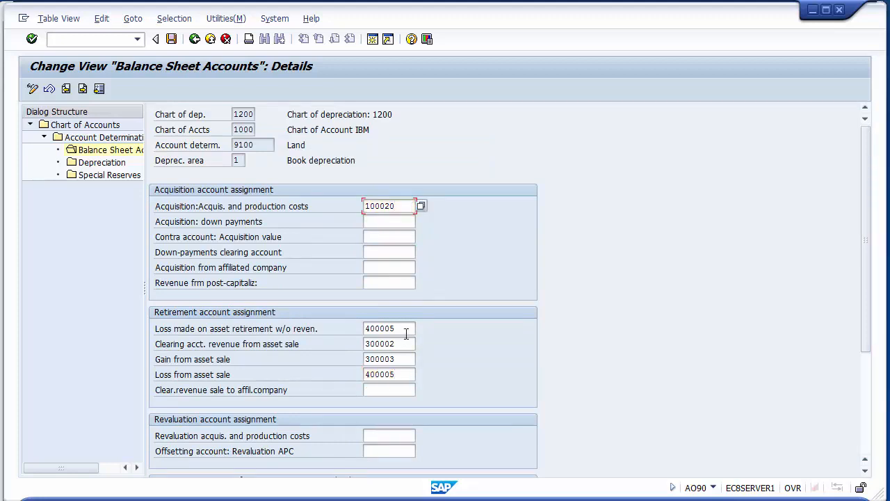
left_click(410, 344)
left_click(408, 359)
left_click(407, 374)
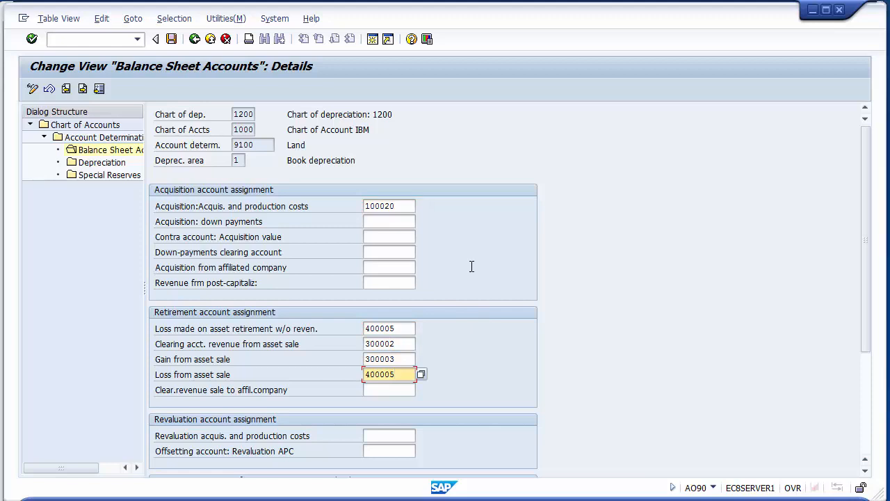
key("Return")
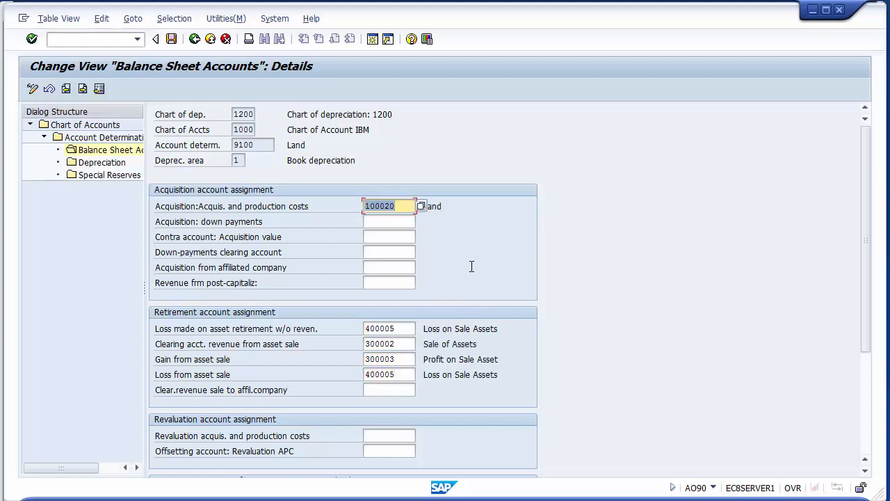
left_click(471, 212)
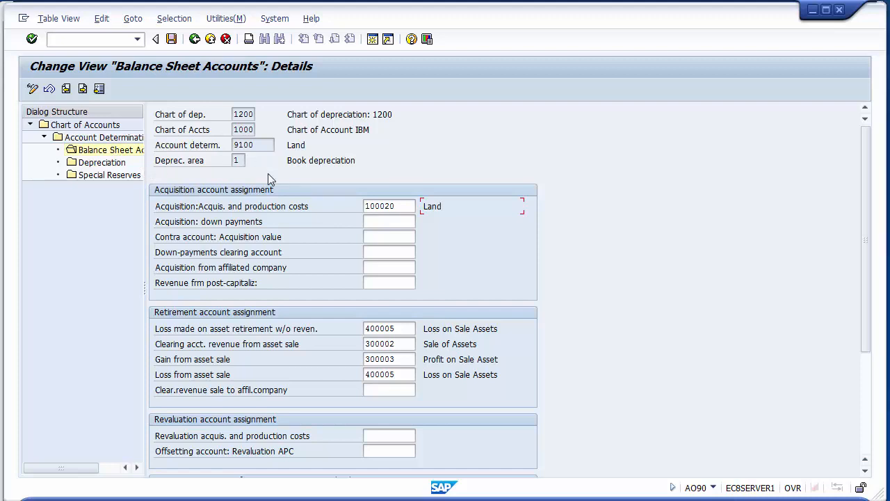
- Open the depreciation account assignments for account determination 9100 Land
double_click(102, 164)
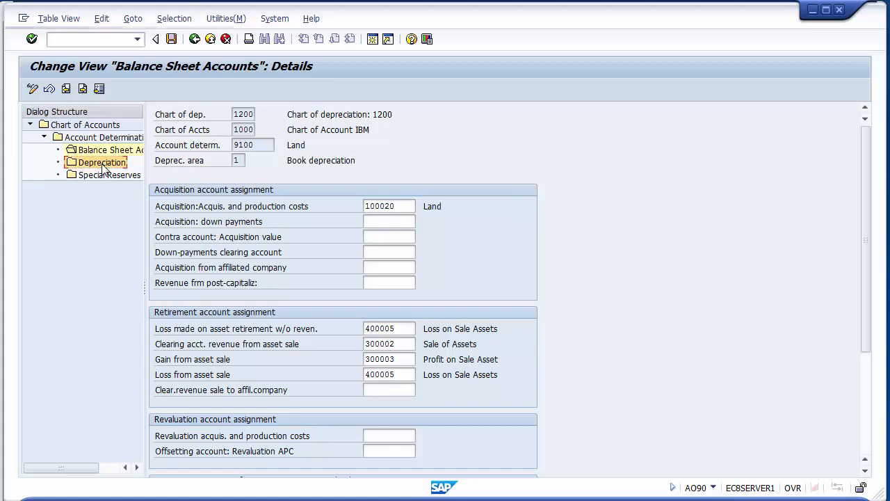
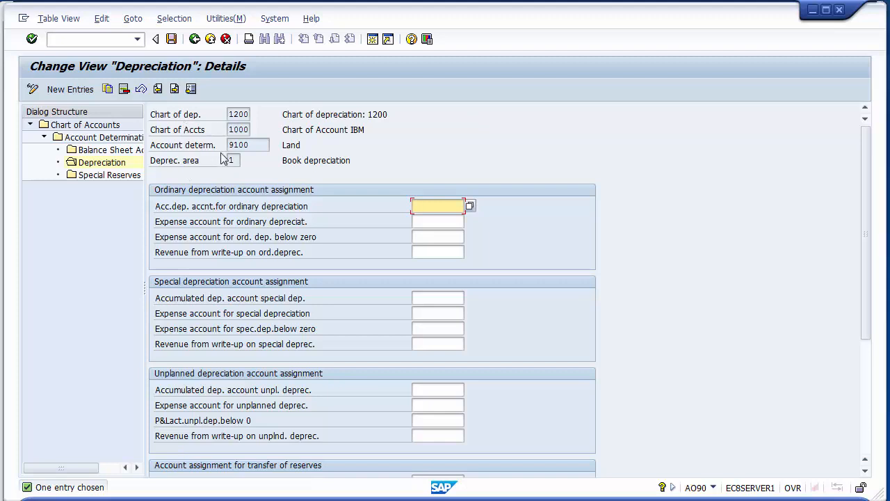
- Save the Land account assignments in customizing request E81K900053 and return to the chart of accounts overview
left_click(171, 40)
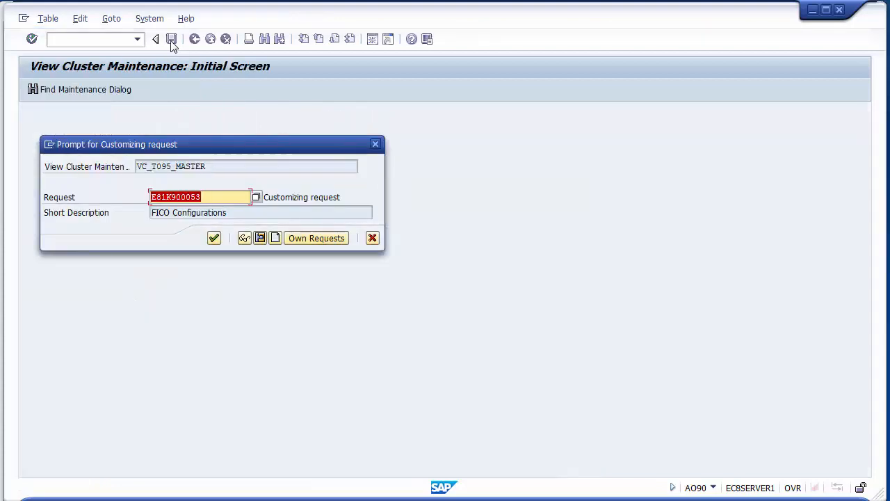
left_click(214, 238)
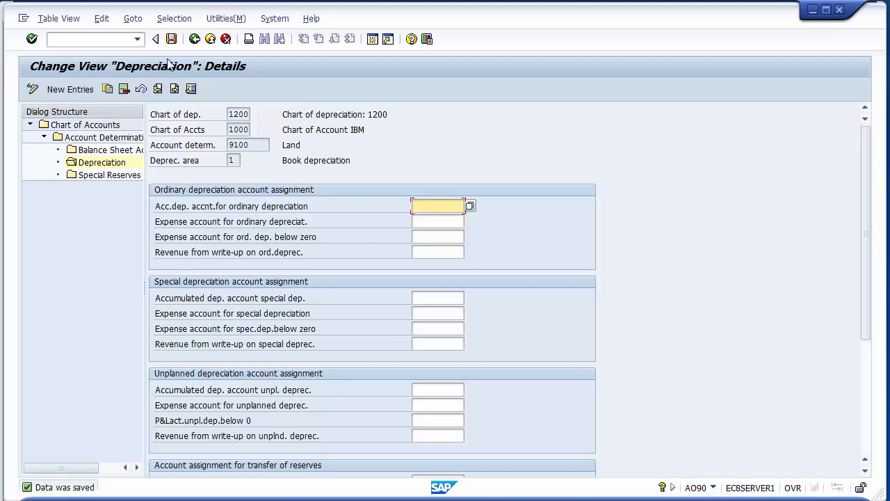
left_click(194, 40)
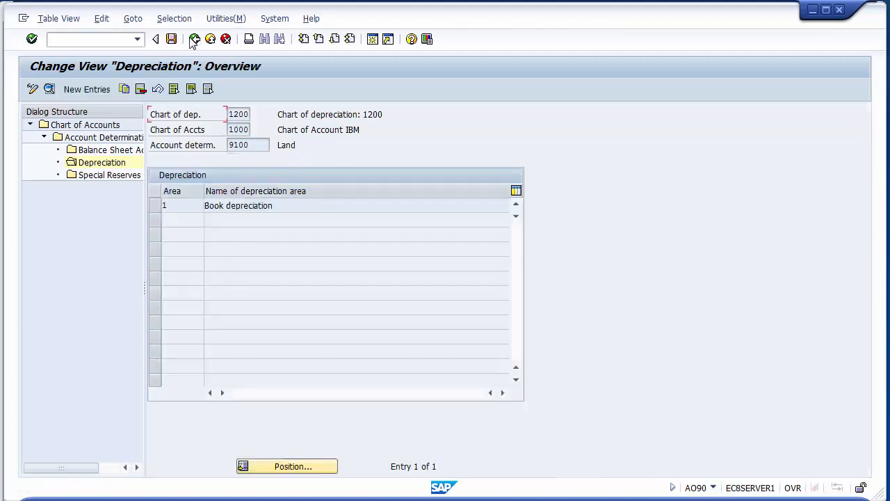
left_click(194, 40)
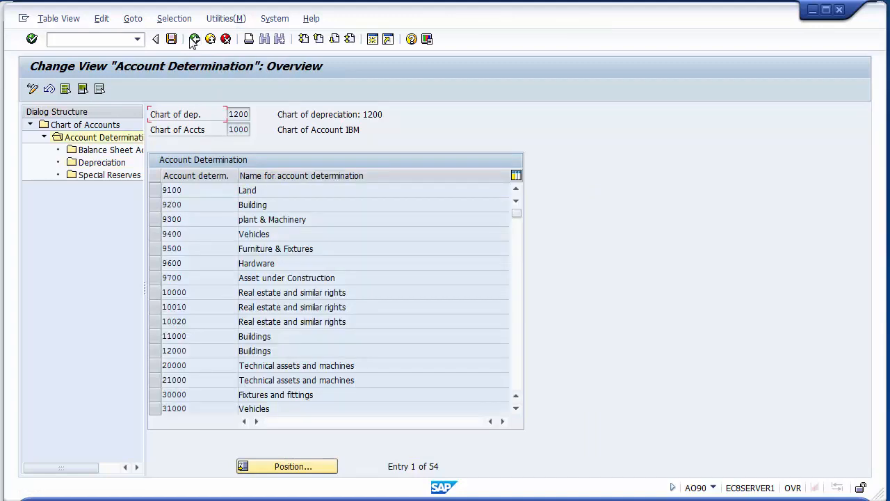
left_click(194, 39)
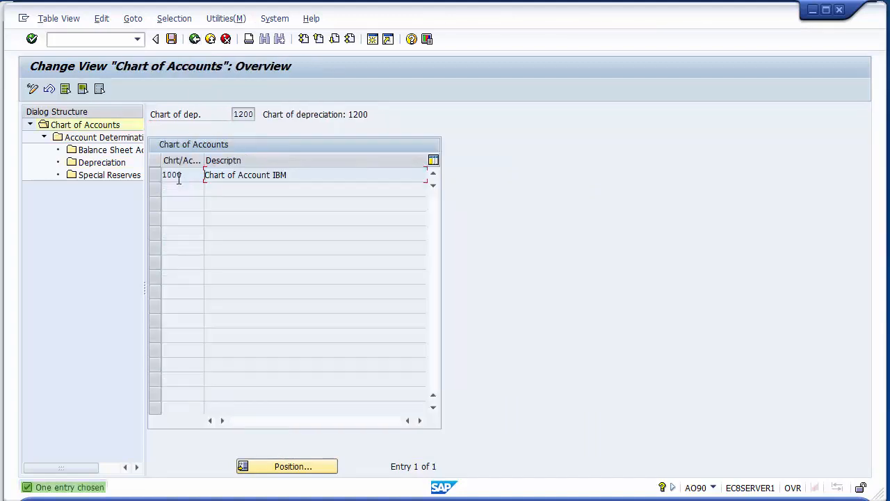
- Open the account determinations of chart of accounts 1000 and display the balance sheet accounts for 9200 Building
left_click(156, 175)
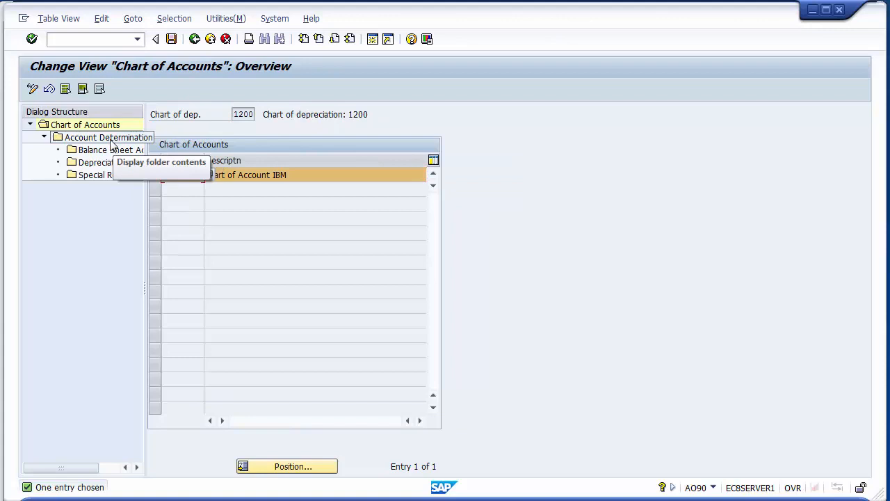
double_click(120, 138)
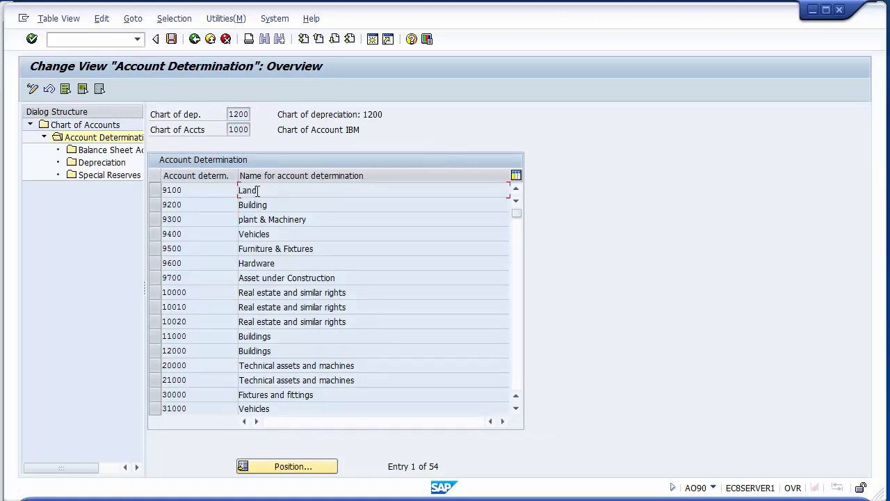
left_click_drag(257, 190, 238, 190)
left_click(268, 190)
left_click(154, 205)
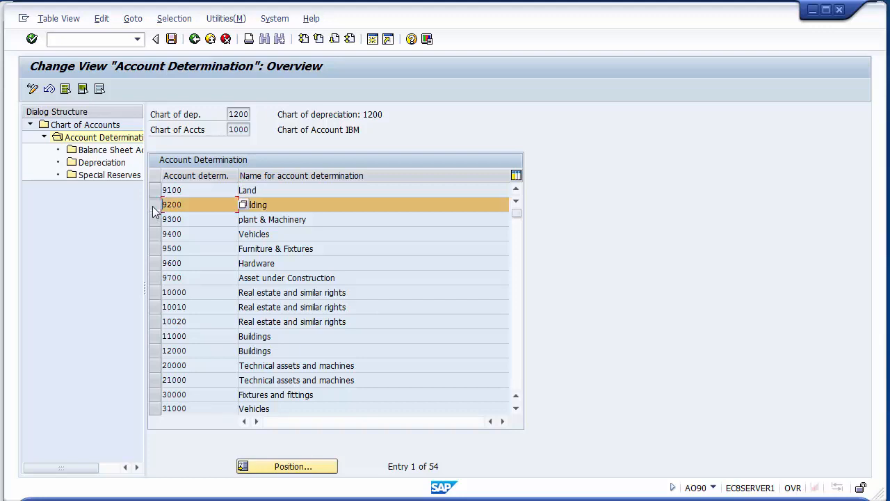
left_click(153, 206)
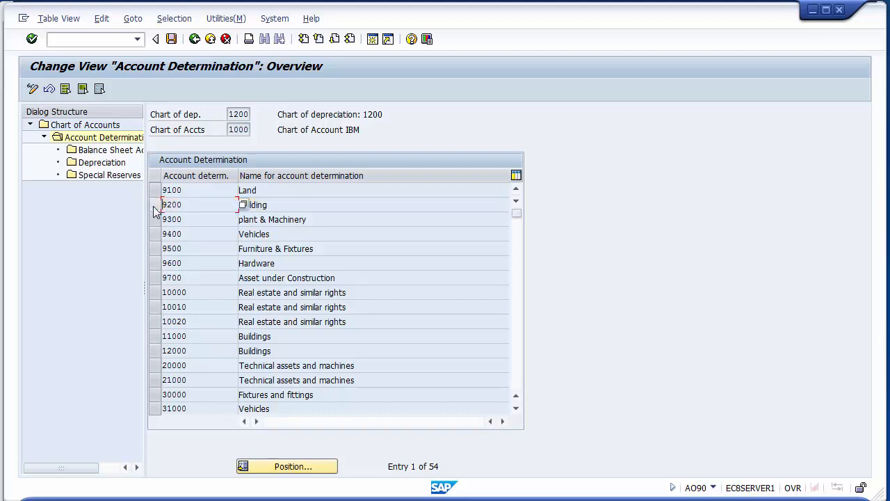
left_click(156, 206)
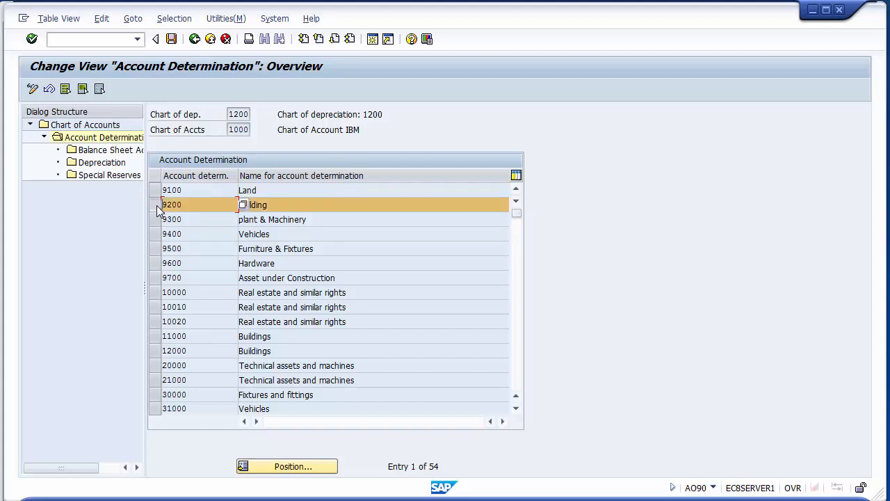
double_click(122, 155)
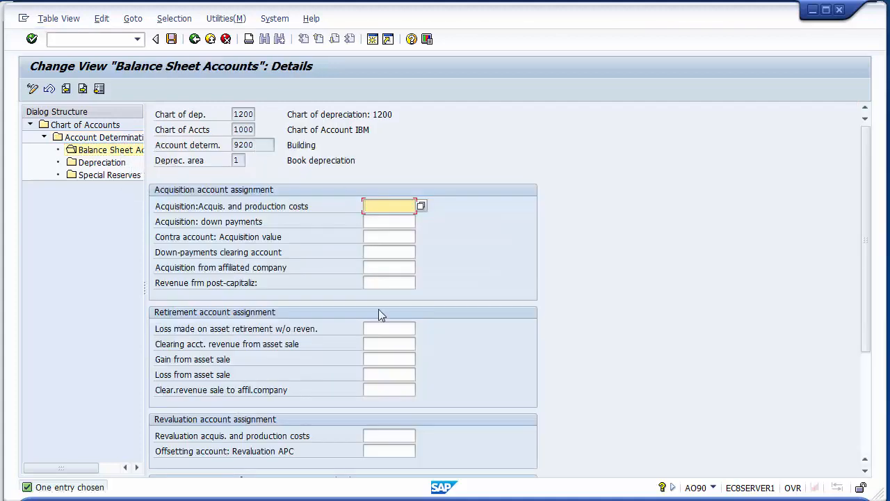
- Assign 100021 Building Account to acquisition and production costs for account determination 9200 Building
left_click_drag(863, 156, 863, 192)
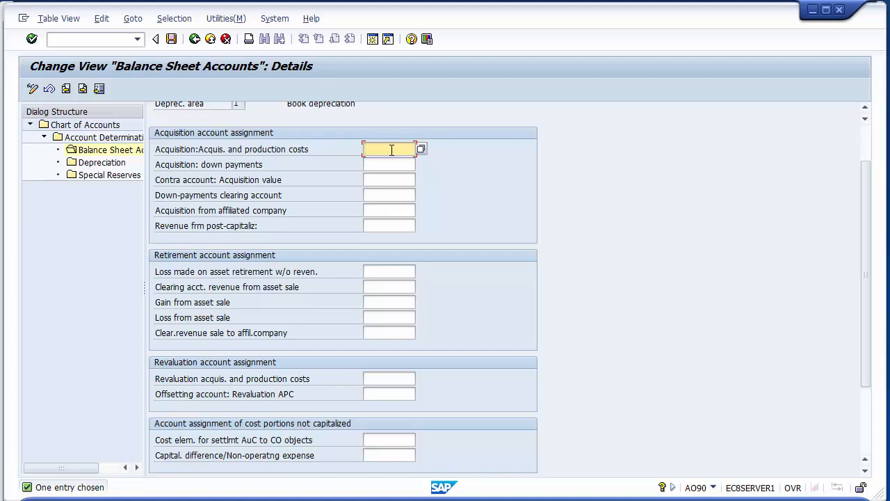
left_click(173, 154)
left_click(407, 148)
left_click(420, 150)
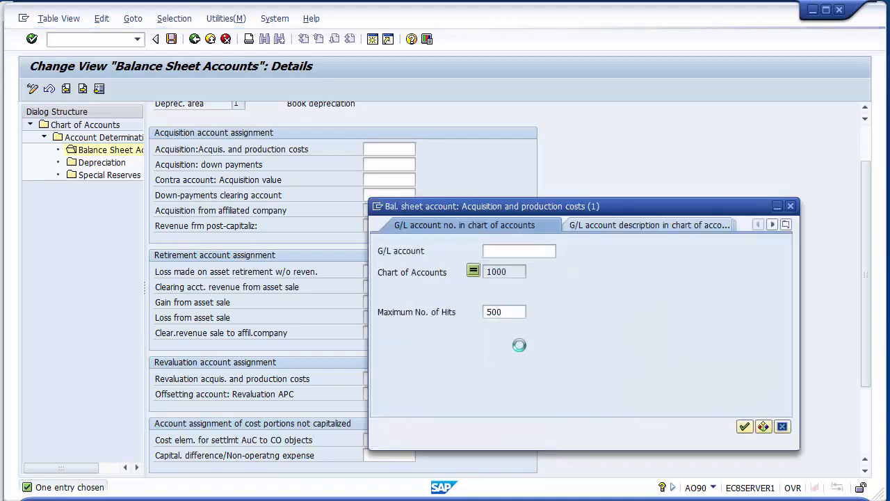
left_click(745, 426)
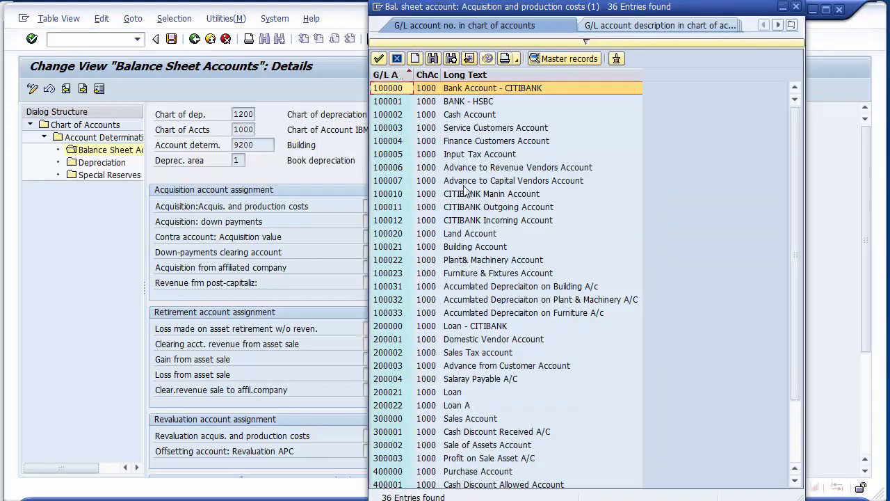
left_click(456, 249)
left_click(379, 251)
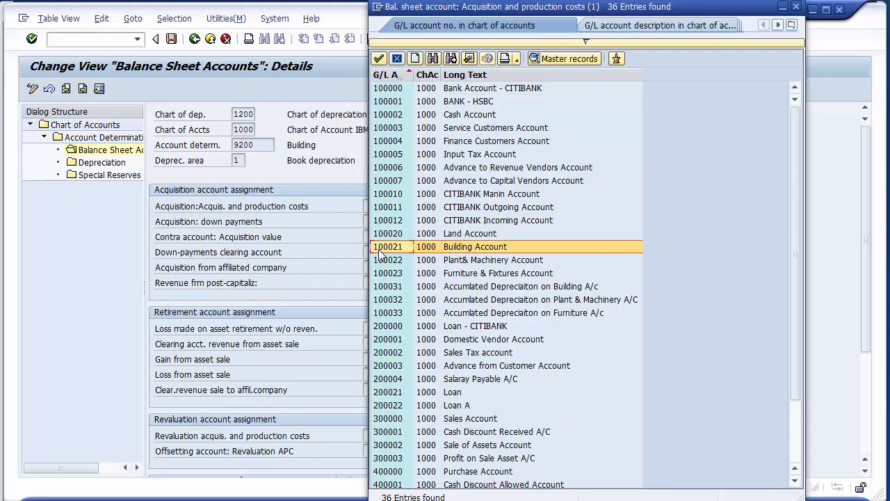
double_click(456, 250)
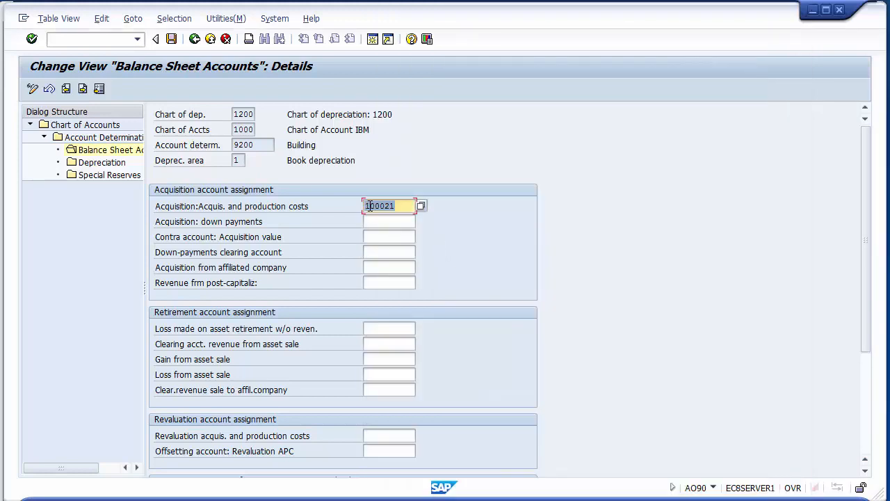
left_click(400, 205)
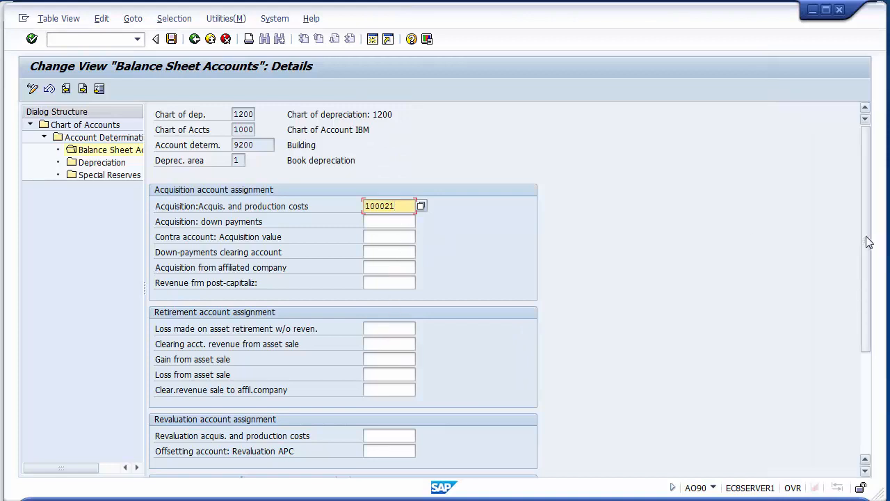
- Assign 400005 Loss on Sale Assets Account to the loss made on Building asset retirement without revenue
left_click_drag(866, 251, 860, 352)
left_click(390, 167)
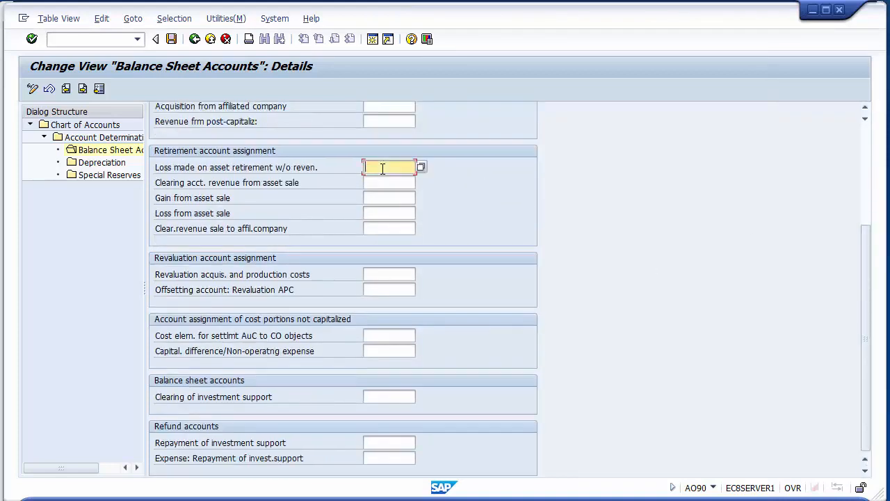
left_click(423, 169)
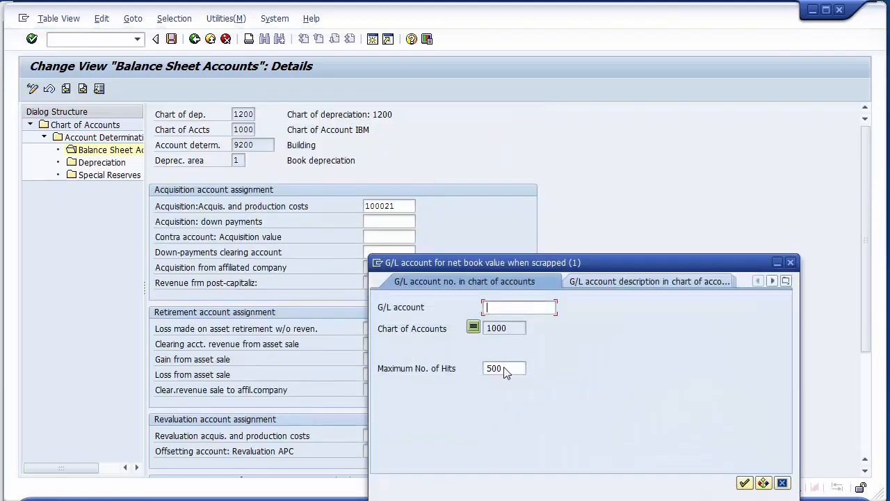
left_click(745, 482)
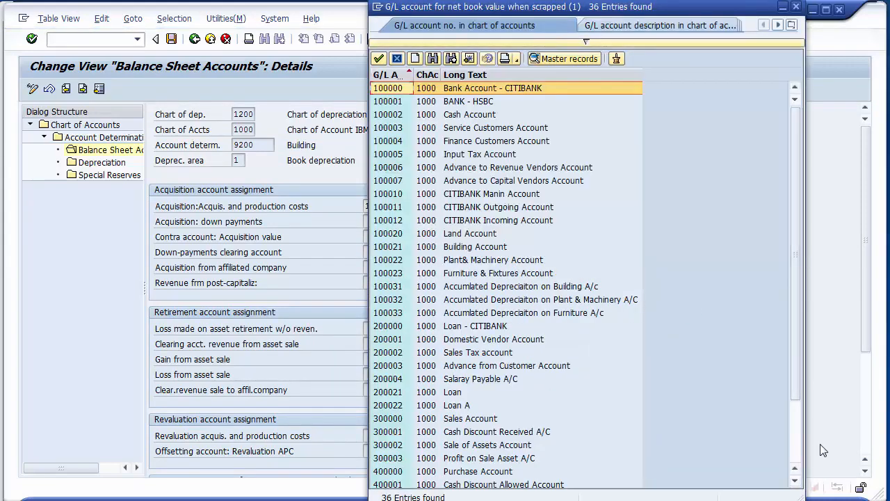
left_click(799, 452)
left_click(489, 449)
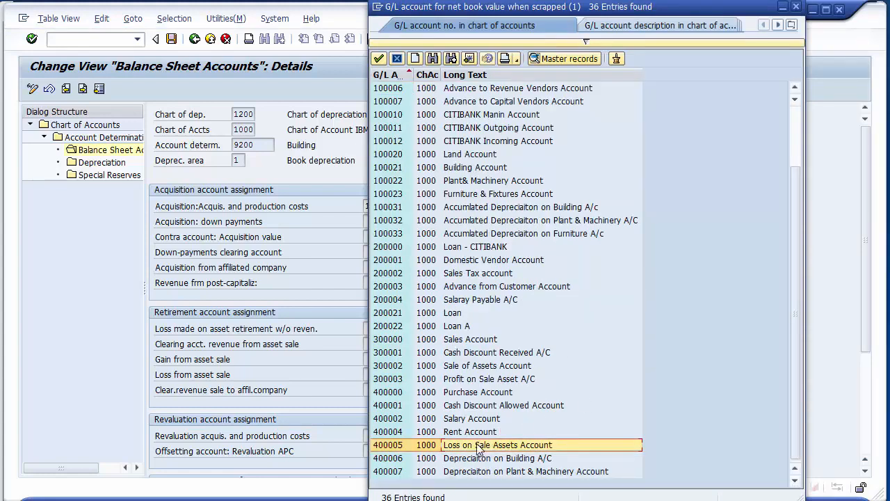
double_click(377, 449)
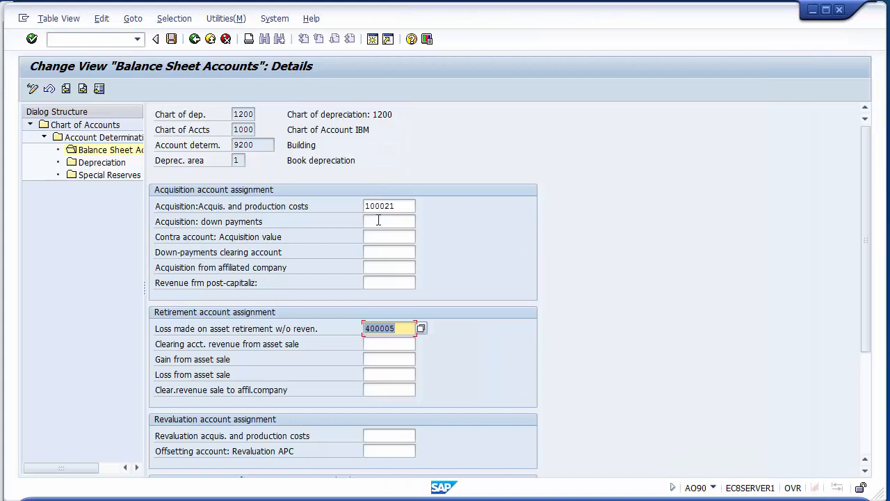
- Assign 300002 Sale of Assets Account to the clearing account for revenue from Building asset sales
left_click(387, 345)
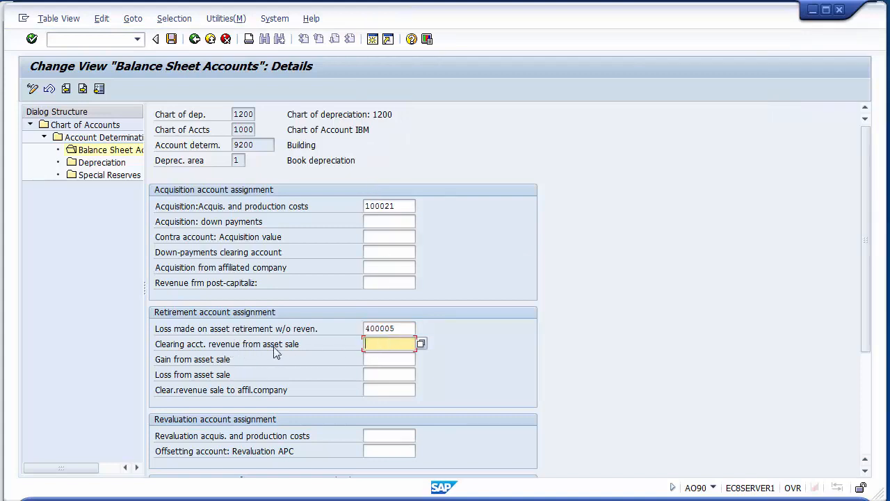
left_click(422, 345)
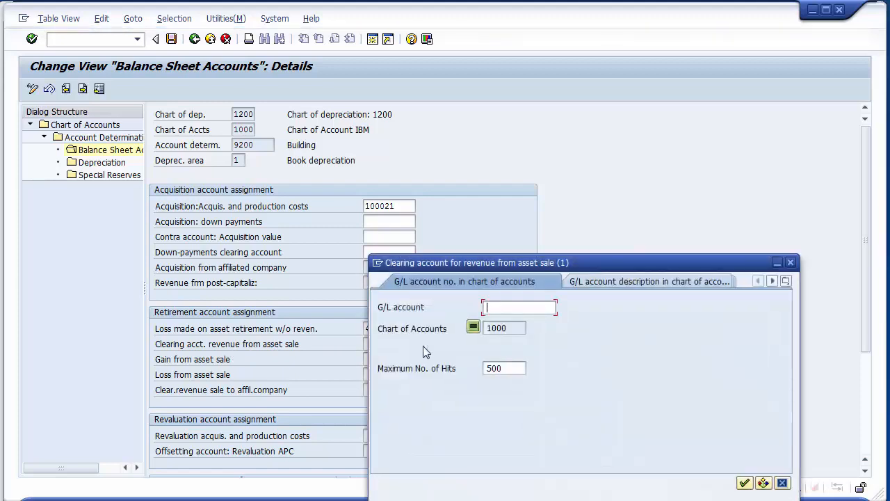
key("Return")
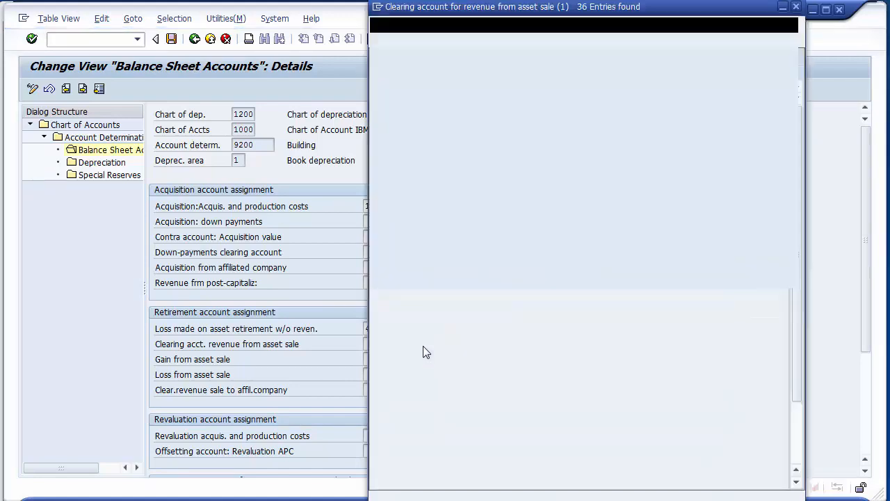
left_click(480, 447)
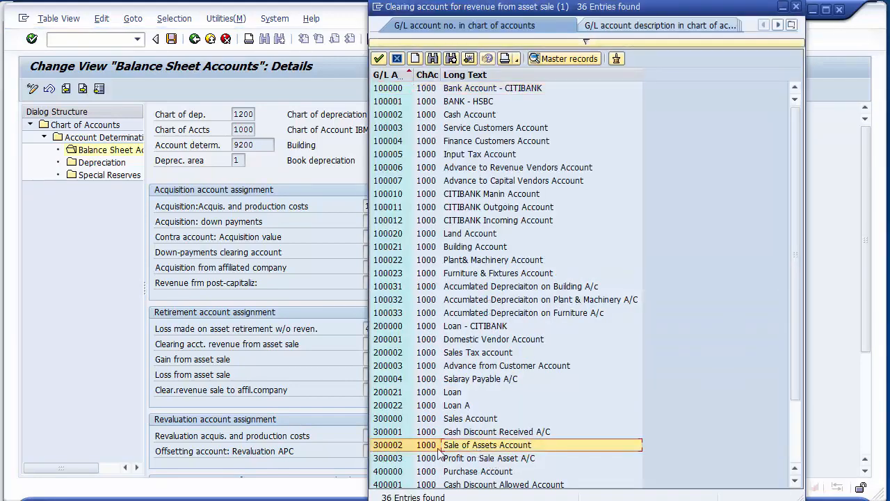
double_click(390, 447)
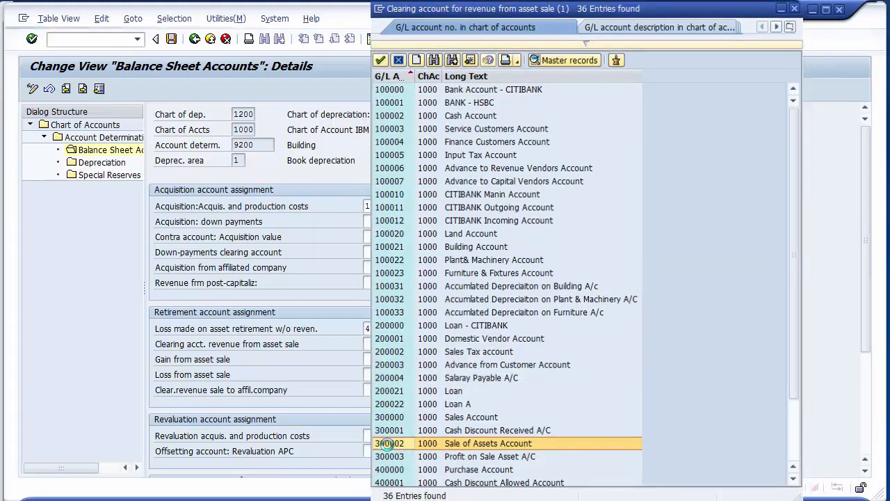
- Assign 300003 to gain from asset sale and 400005 to loss from asset sale, and check Building's balance sheet entries
left_click(369, 358)
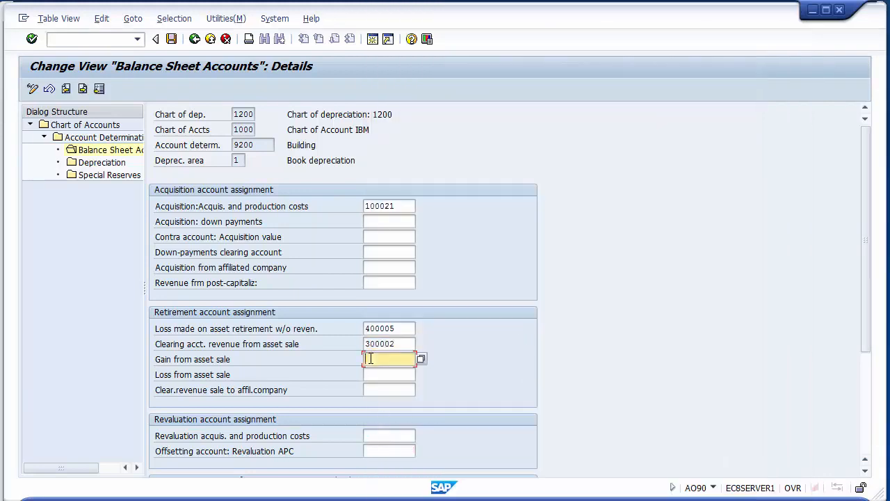
left_click(374, 369)
left_click(378, 375)
key("space")
key("Down")
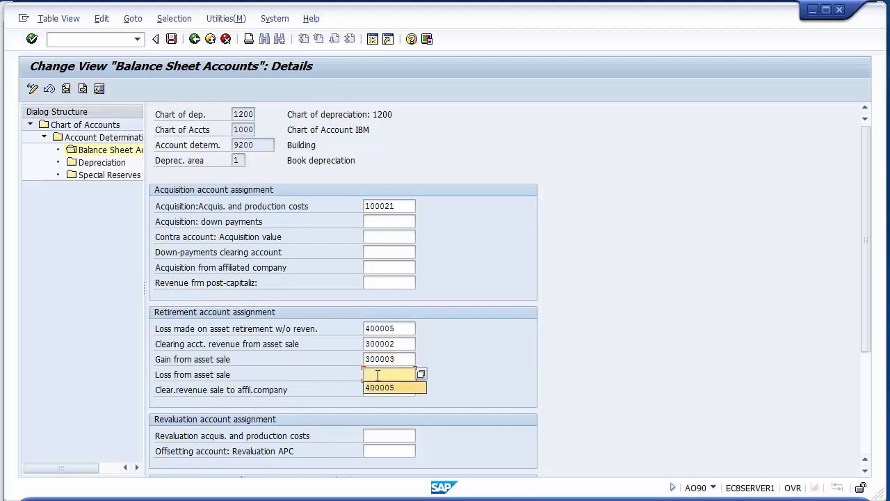
key("Return")
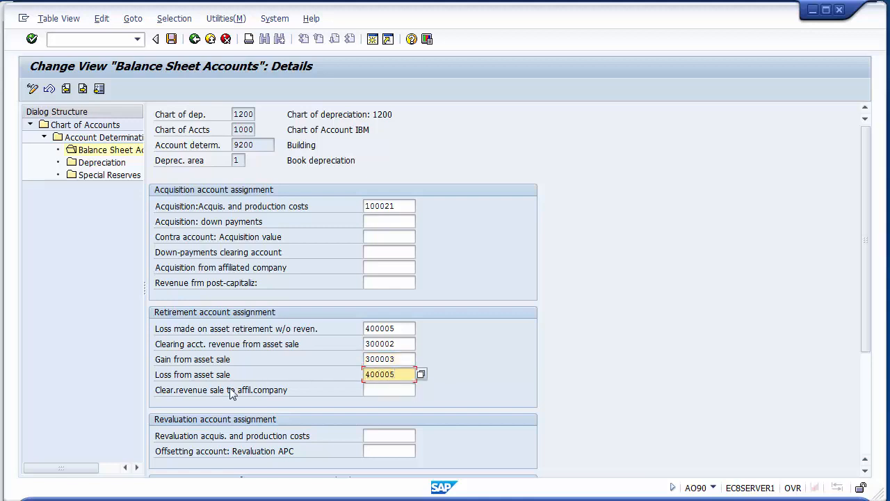
left_click(405, 327)
left_click(404, 374)
left_click(402, 207)
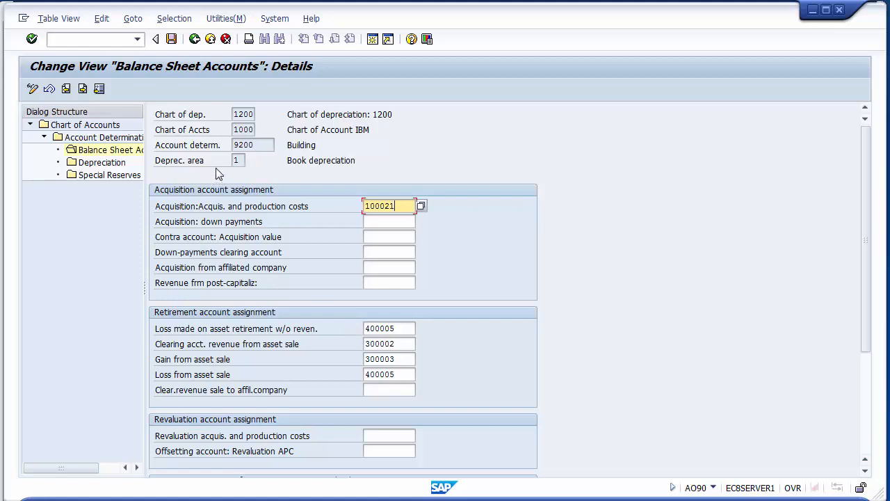
- Open Building's depreciation accounts and assign 100031 Accumulated Depreciation on Building to the accumulated depreciation account for ordinary depreciation
left_click(103, 164)
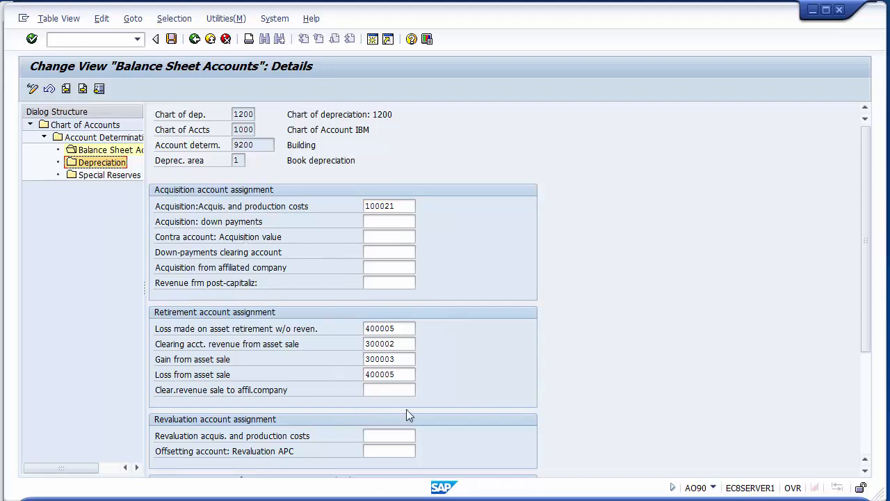
double_click(89, 163)
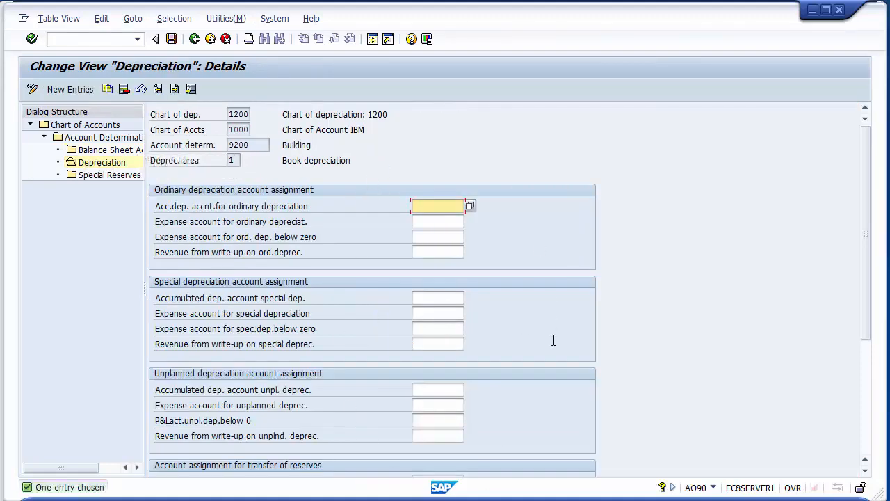
left_click(256, 210)
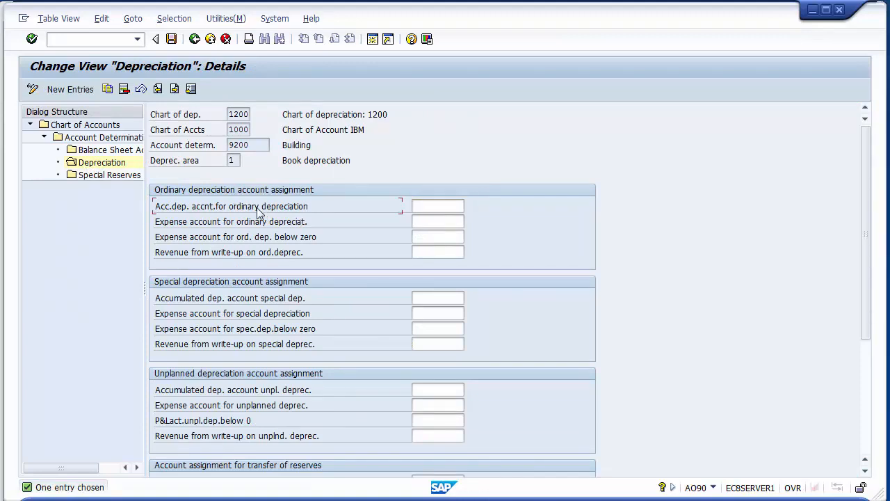
left_click(419, 162)
left_click(447, 207)
left_click(470, 207)
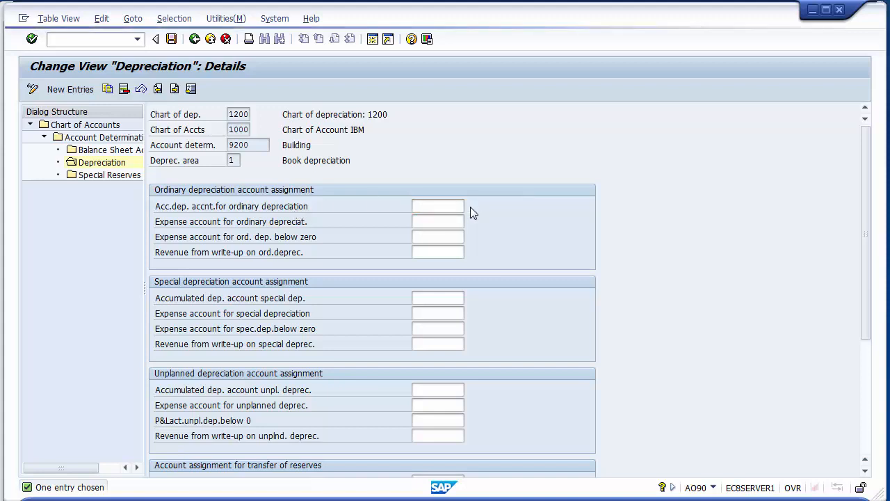
double_click(288, 146)
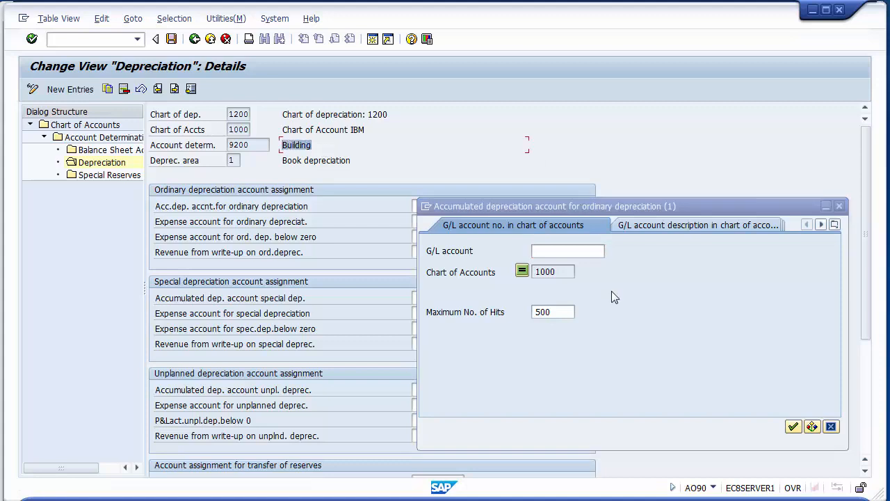
left_click(795, 425)
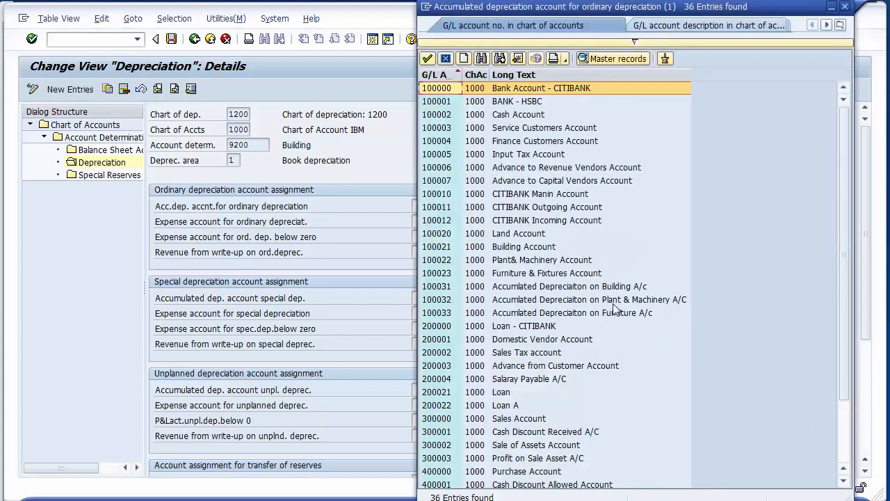
left_click(609, 288)
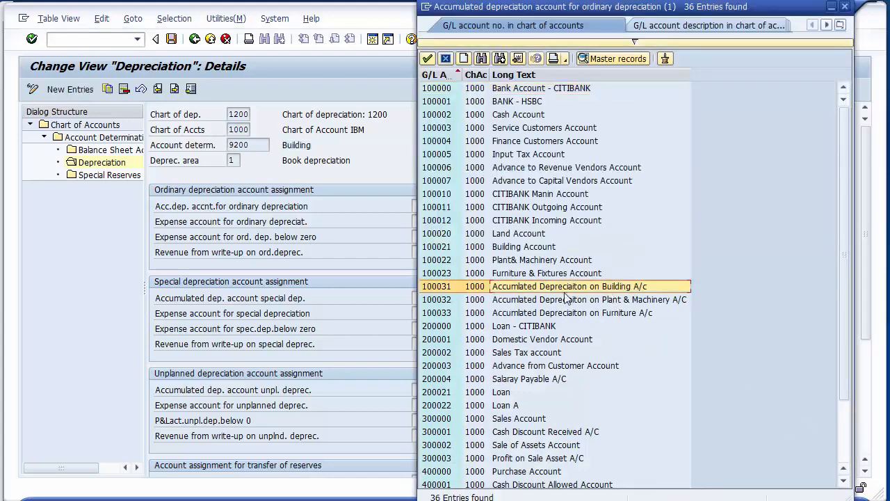
double_click(437, 289)
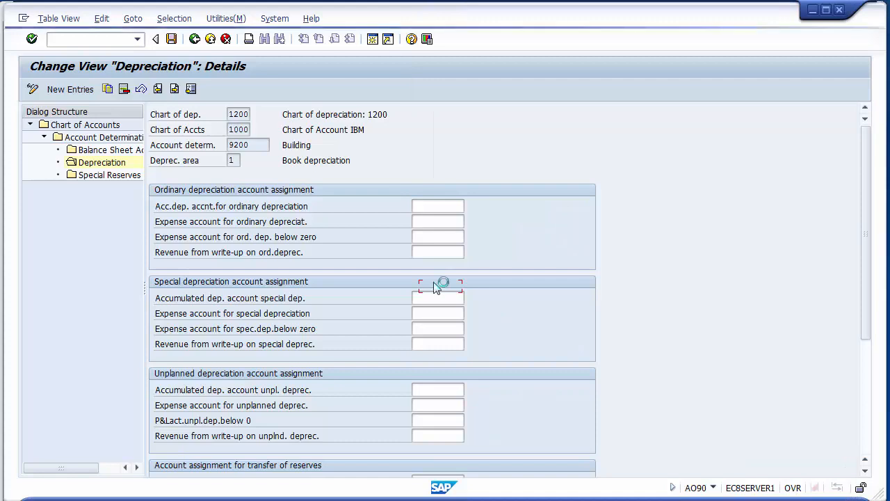
- Assign 400006 Depreciation on Building to the expense account for ordinary depreciation of account determination 9200
left_click(436, 221)
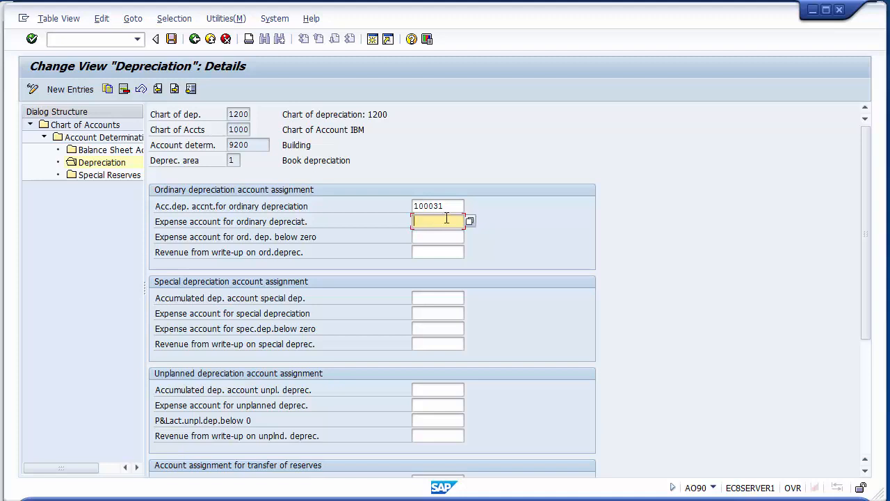
left_click(470, 221)
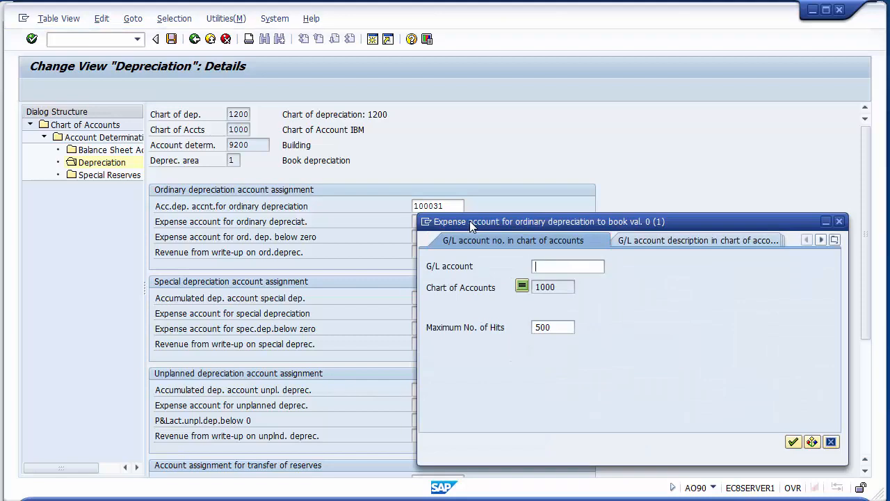
key("Return")
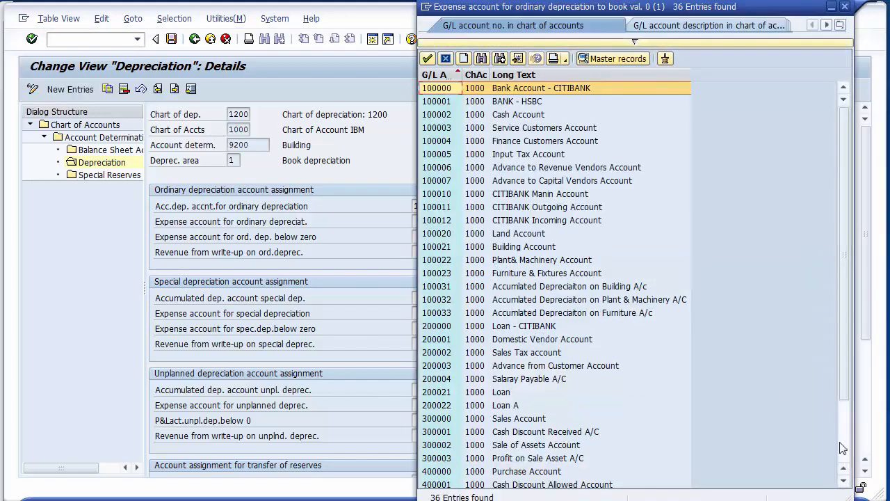
scroll(621, 413, "down", 2)
left_click(563, 459)
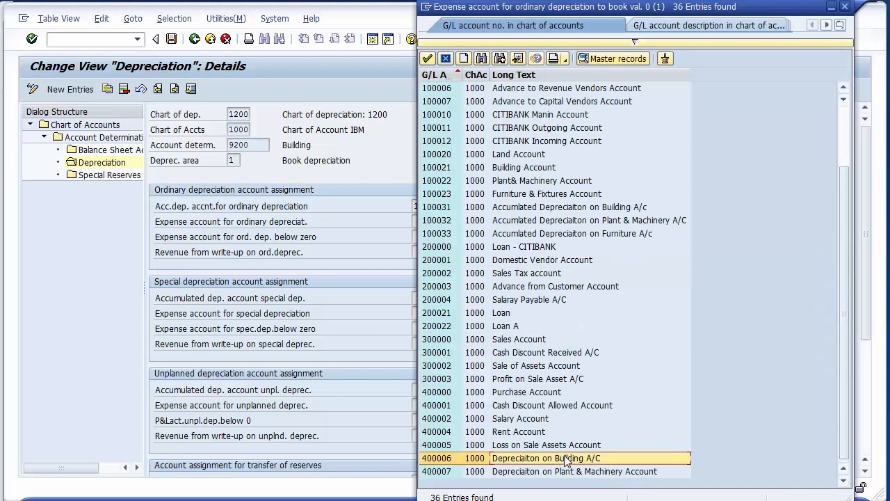
left_click(538, 459)
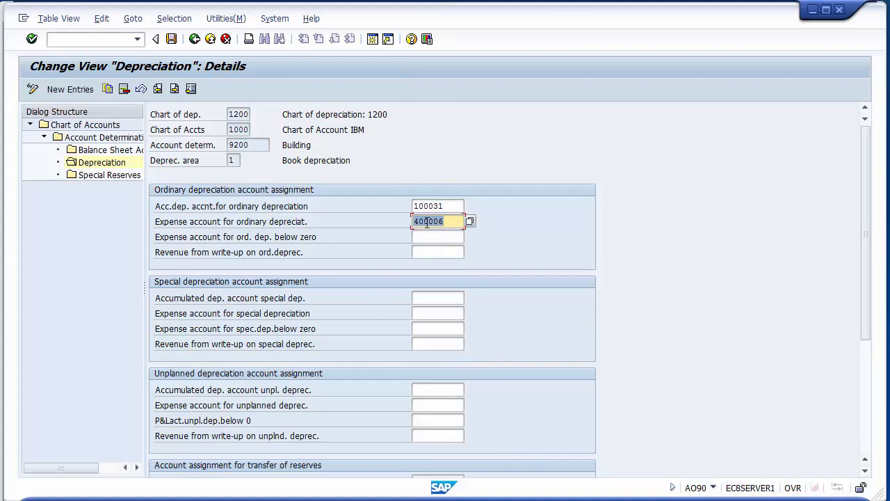
- Copy 100031 to Building's accumulated special depreciation account and 400006 to its expense account for special depreciation
left_click_drag(450, 206, 407, 216)
key("ctrl+c")
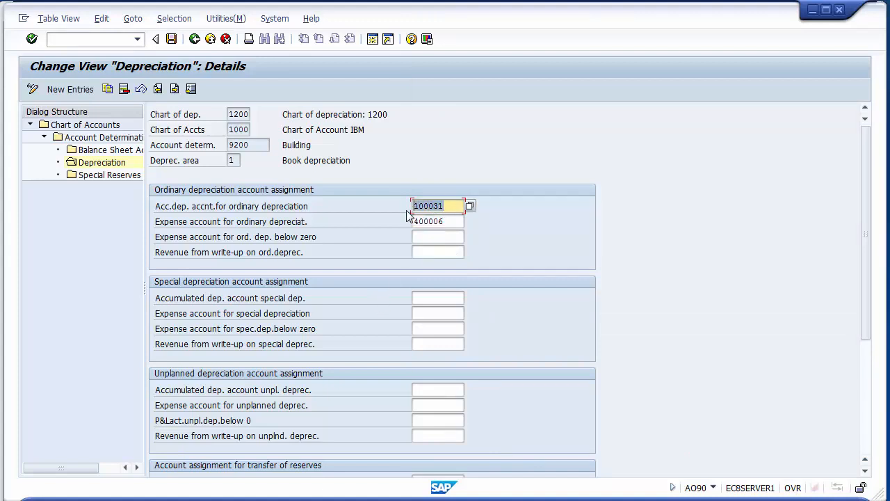
left_click(439, 297)
key("ctrl+v")
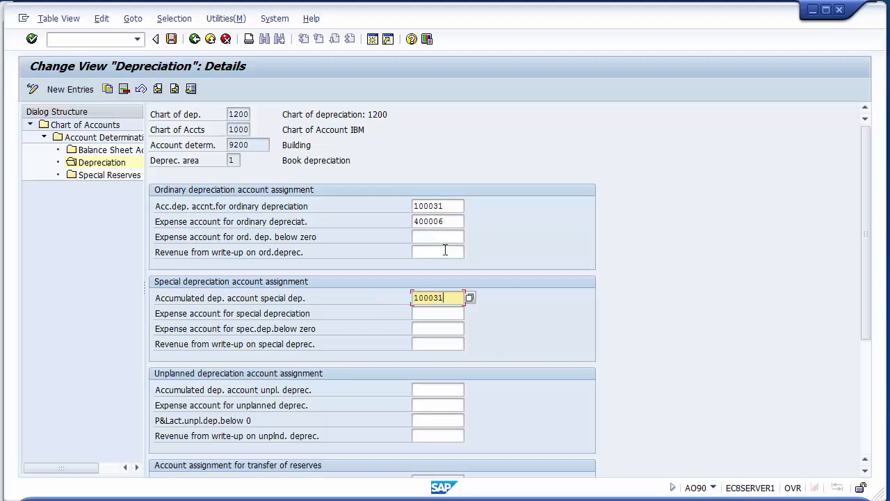
left_click_drag(449, 221, 407, 220)
key("ctrl+c")
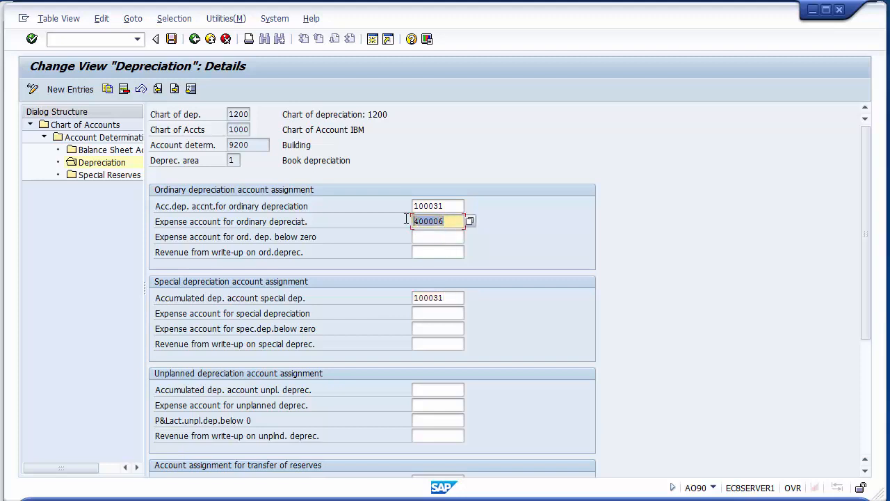
left_click(427, 313)
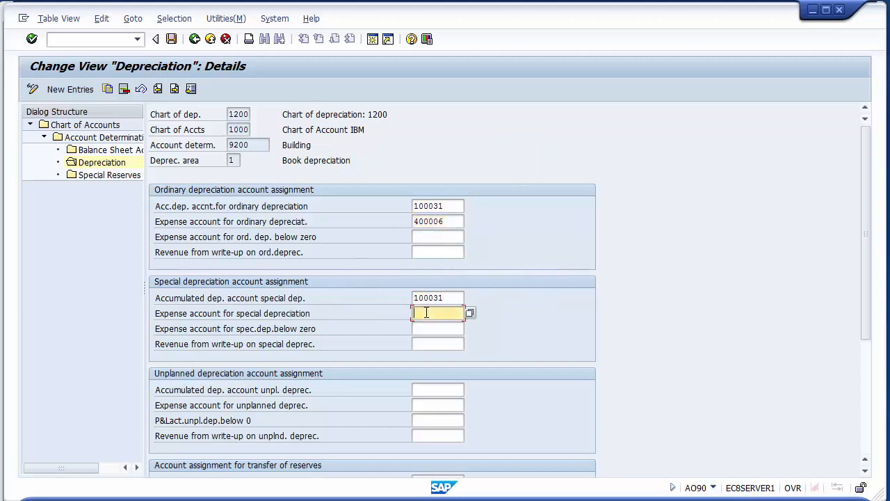
key("ctrl+v")
- Copy 100031 to Building's accumulated unplanned depreciation account and 400006 to its expense account for unplanned depreciation
left_click_drag(459, 298, 410, 297)
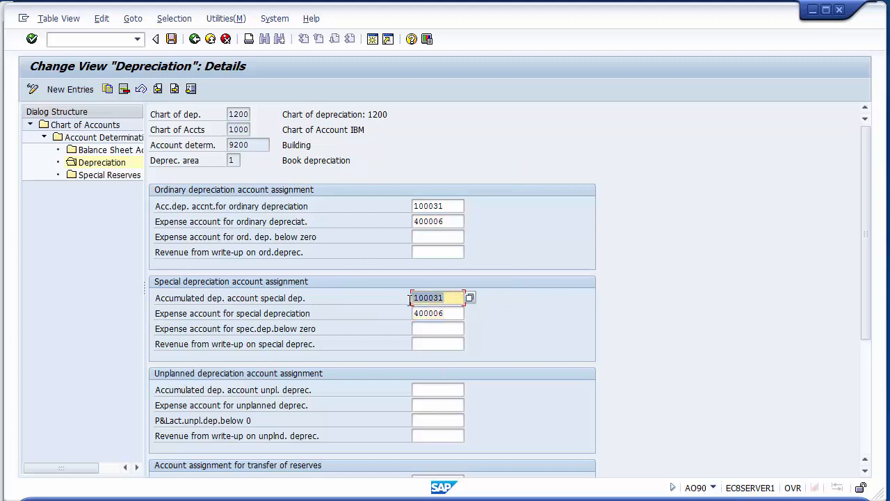
left_click(435, 390)
type("100031")
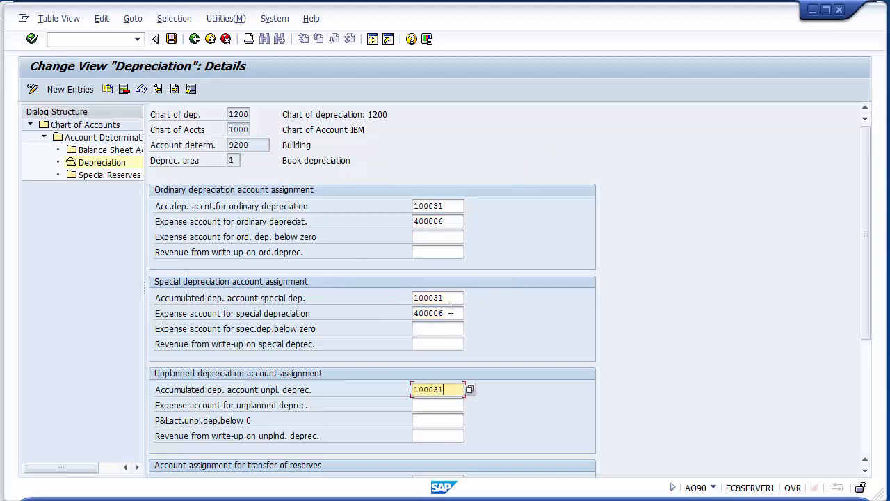
left_click_drag(457, 313, 407, 311)
key("ctrl+c")
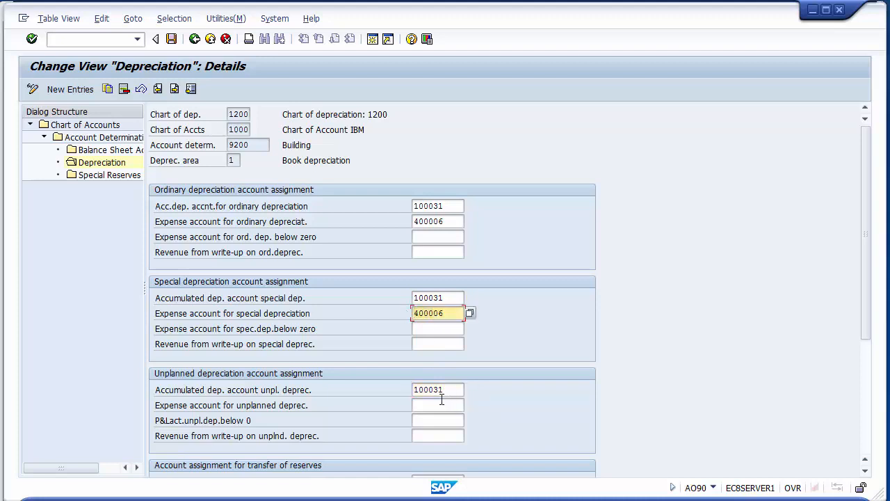
left_click(442, 400)
key("ctrl+v")
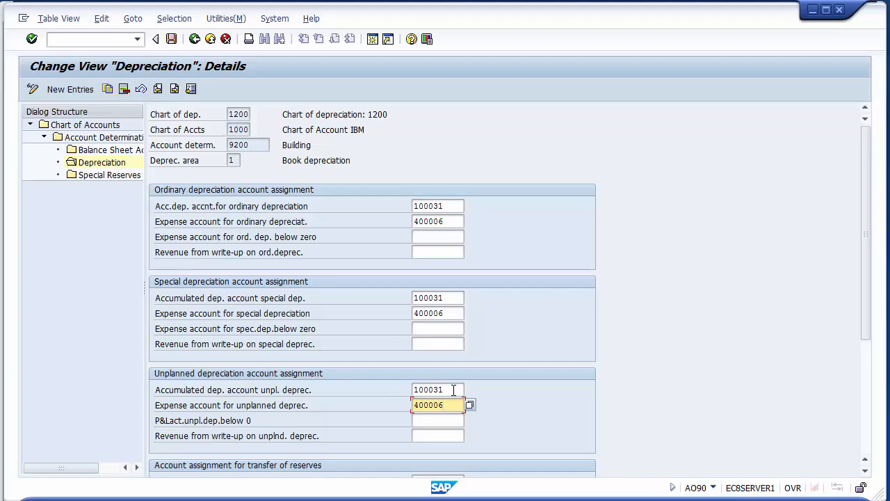
- Validate the depreciation account assignments of account determination 9200 Building and save them
key("Return")
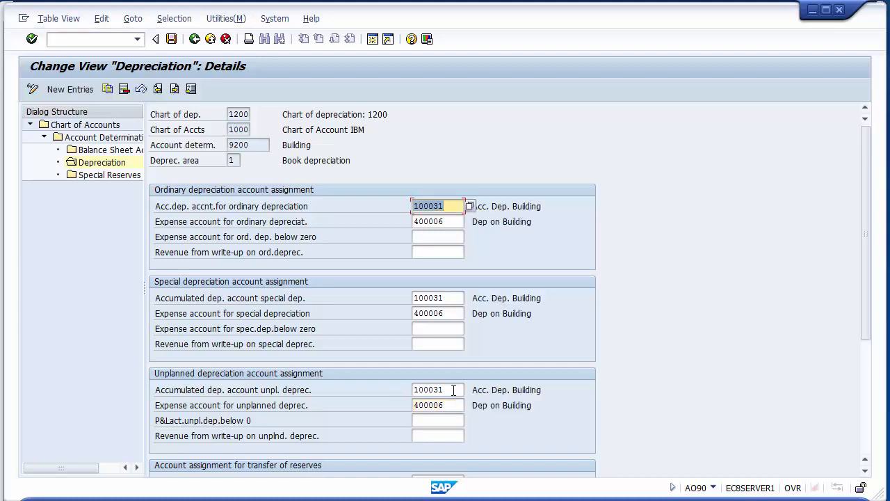
left_click(548, 206)
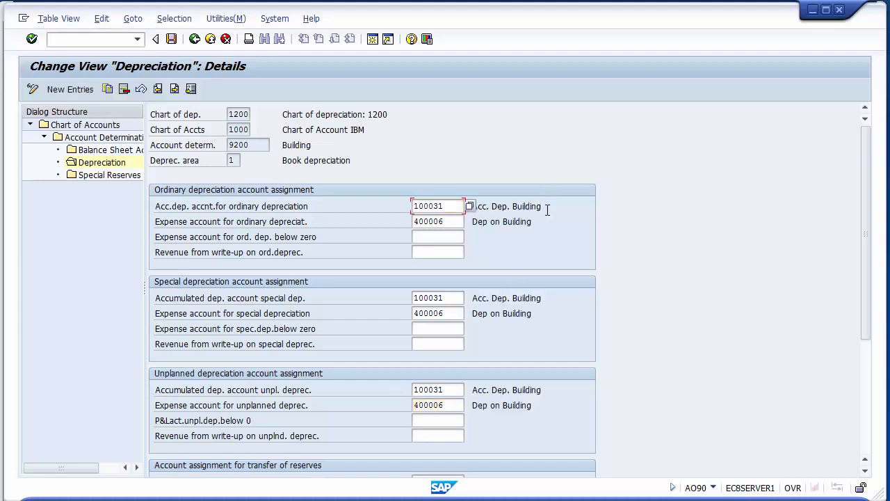
left_click(452, 207)
left_click_drag(320, 144, 277, 144)
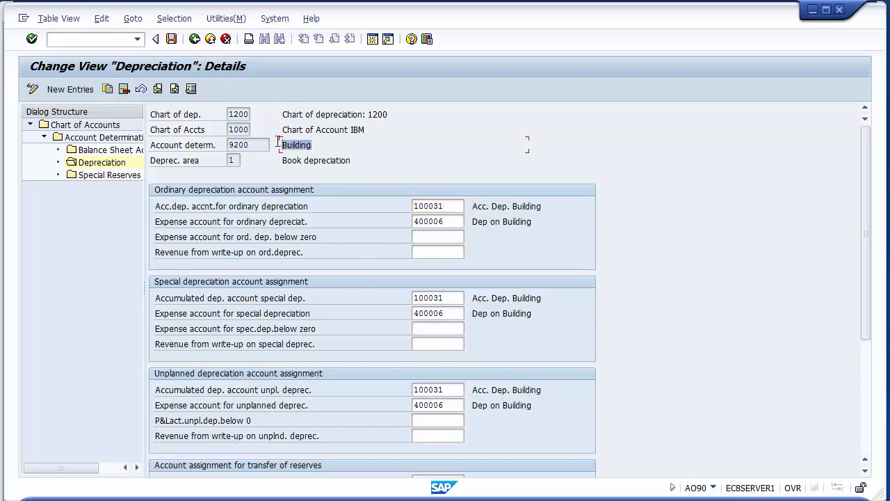
left_click(171, 39)
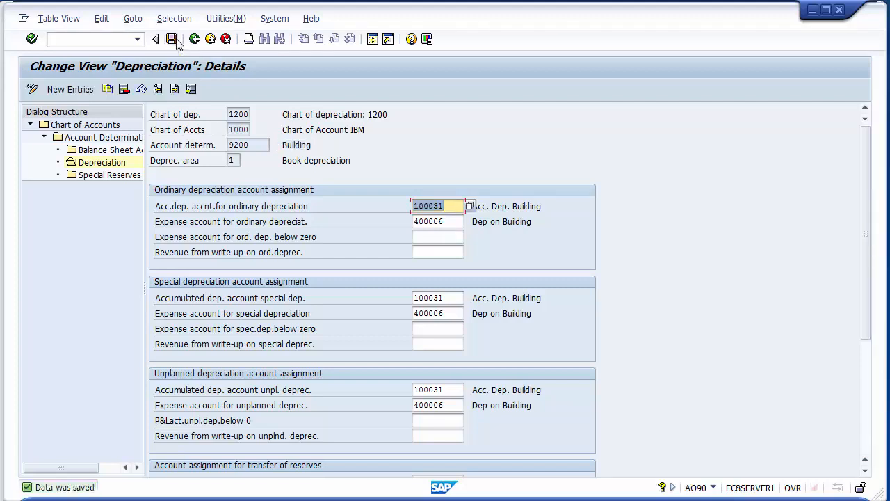
- Return to the account determination list and open the balance sheet accounts of 9300 plant & Machinery
left_click(190, 43)
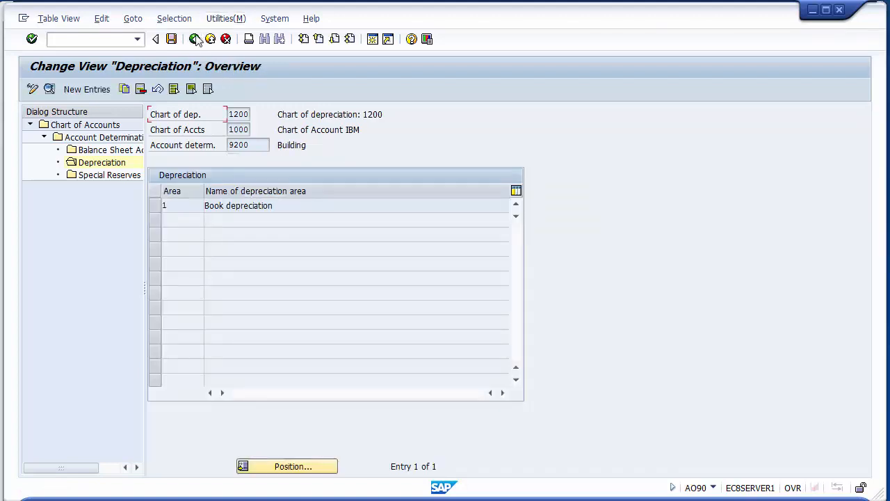
left_click(195, 39)
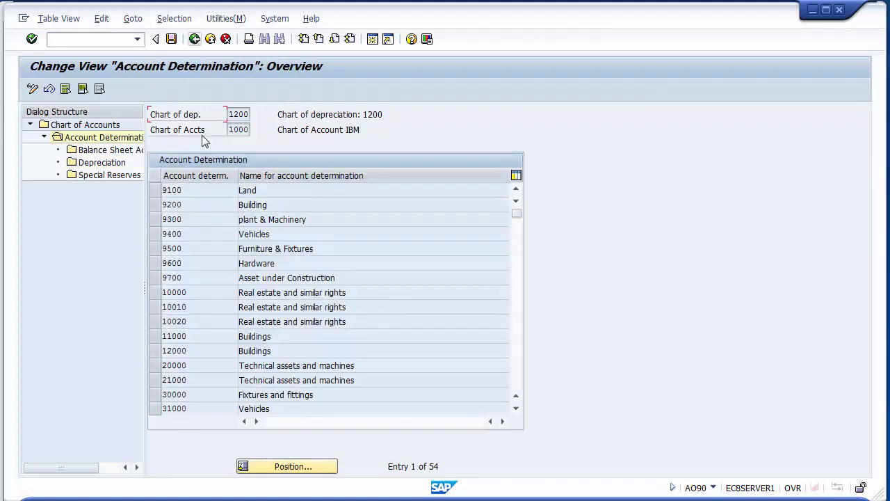
left_click(155, 222)
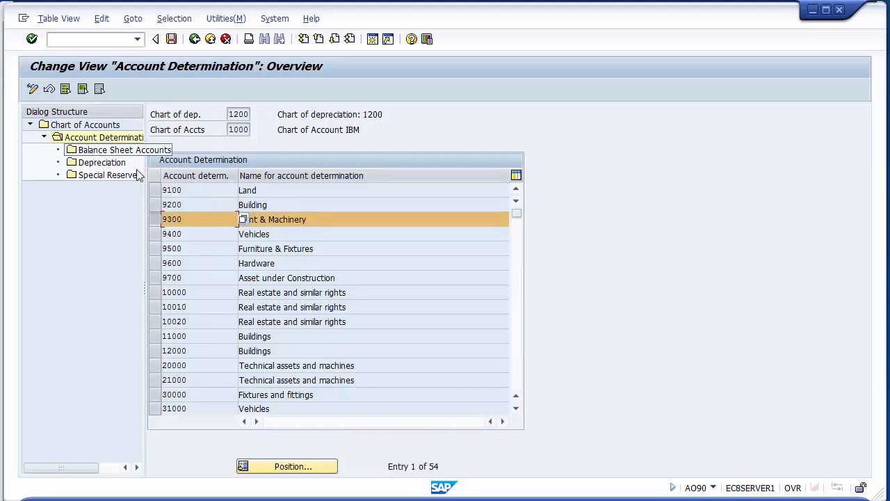
left_click(153, 220)
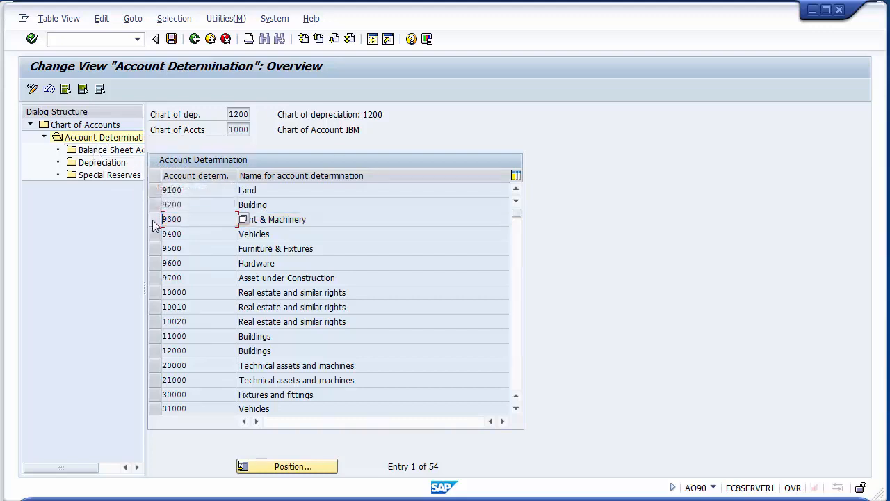
left_click(153, 221)
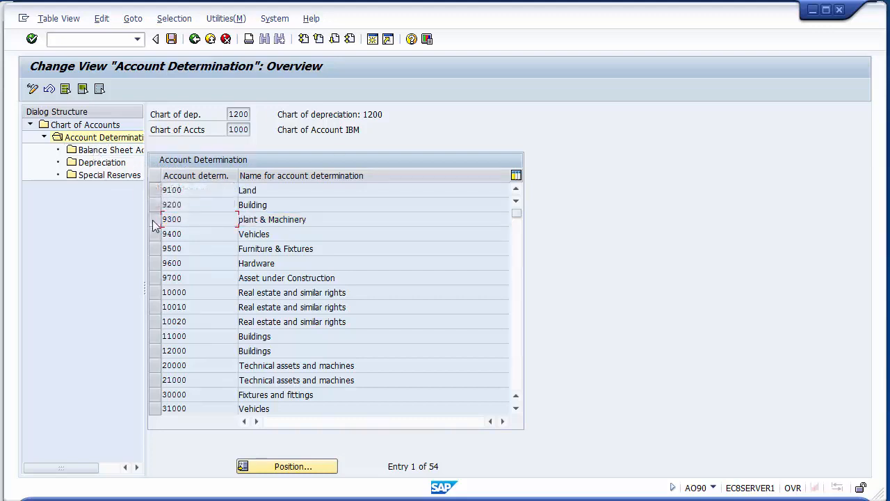
double_click(115, 150)
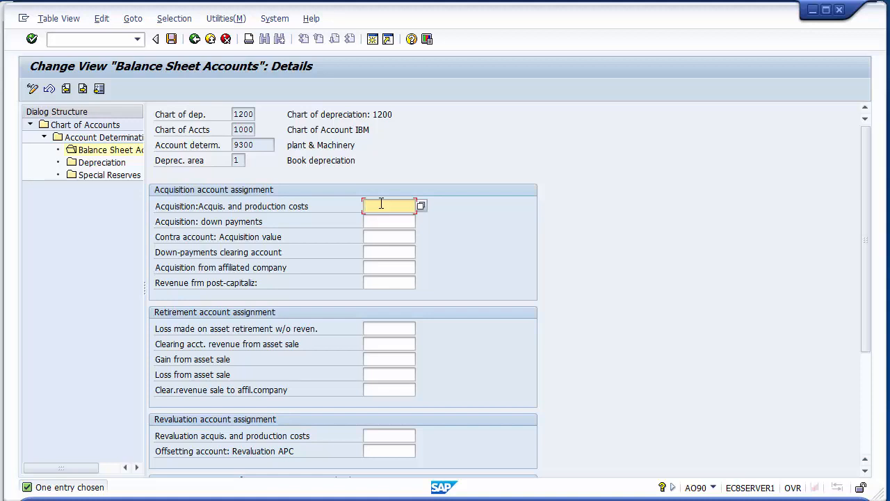
- Assign 100022 Plant & Machinery Account to acquisition and production costs for account determination 9300
key("F4")
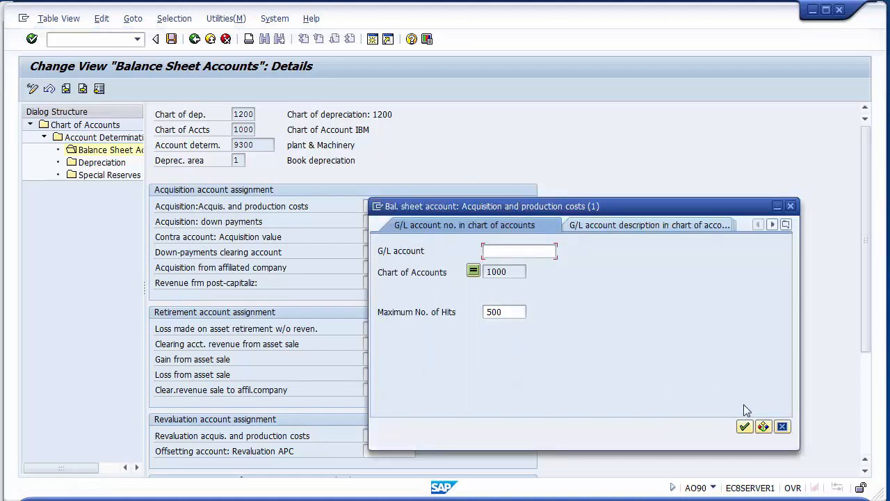
left_click(745, 427)
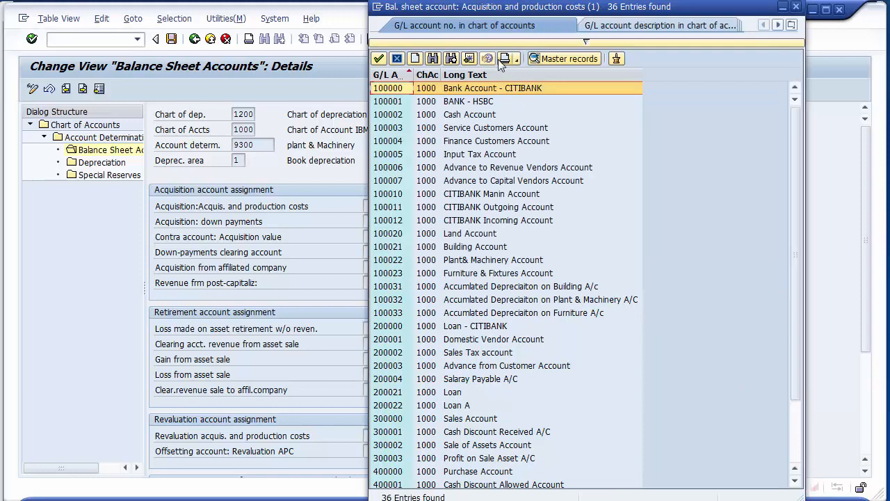
left_click(484, 261)
double_click(484, 261)
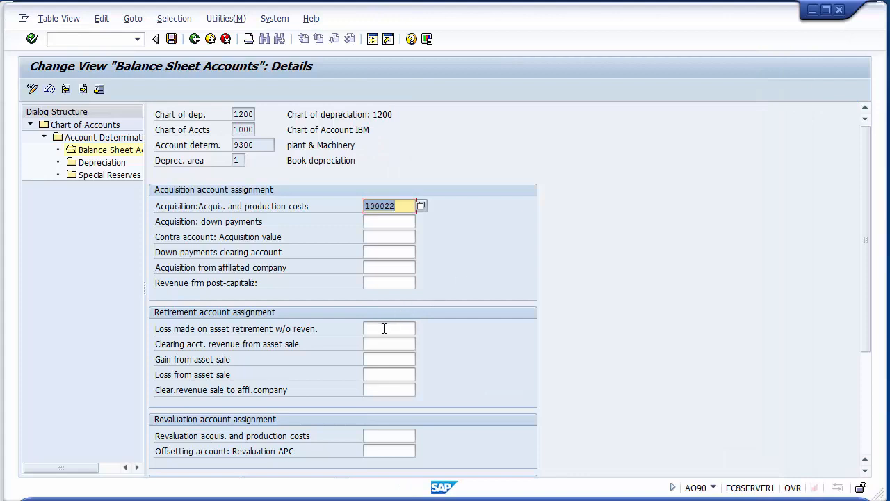
- Assign 400005 to loss made on asset retirement without revenue and 300002 to the clearing account for revenue from asset sale
left_click(385, 328)
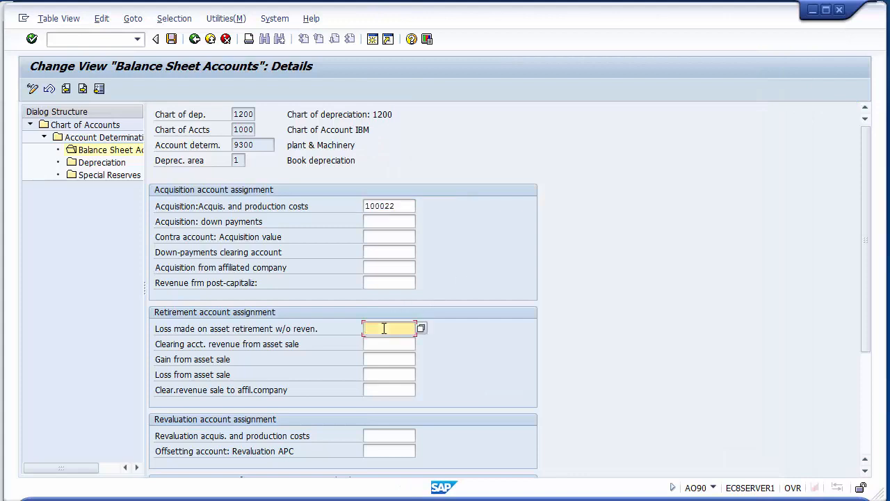
type("40")
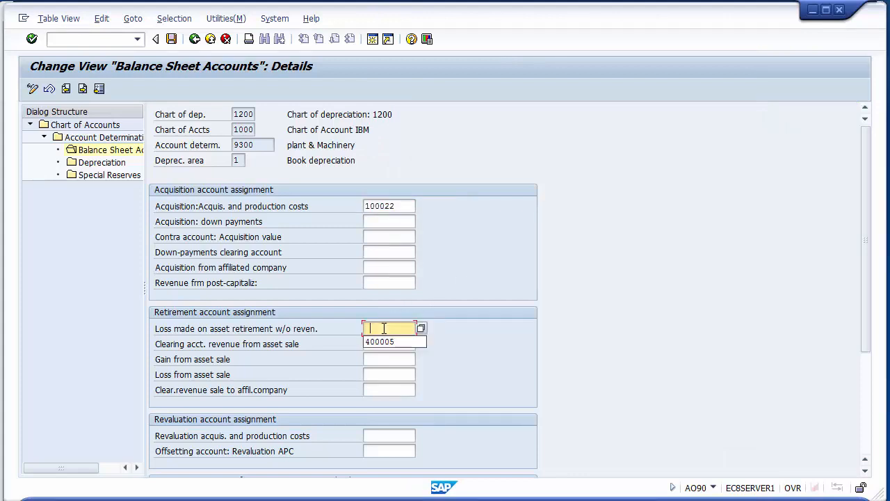
key("Down")
key("Return")
key("Tab")
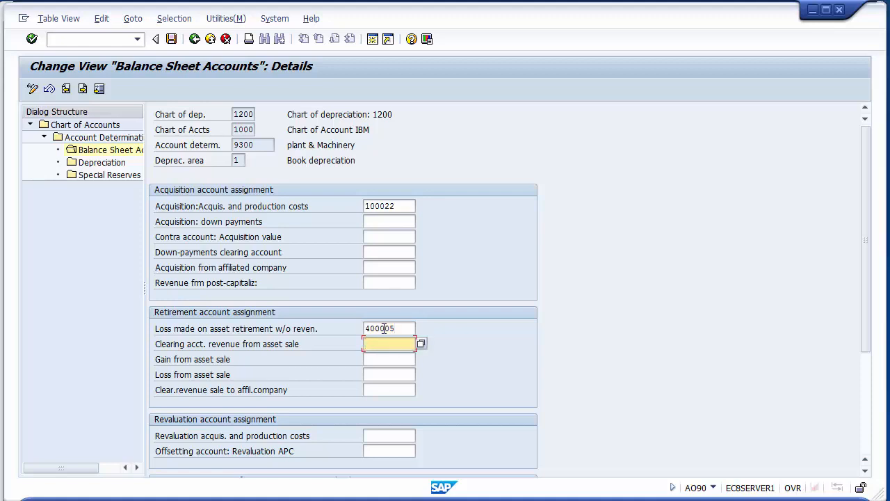
key("space")
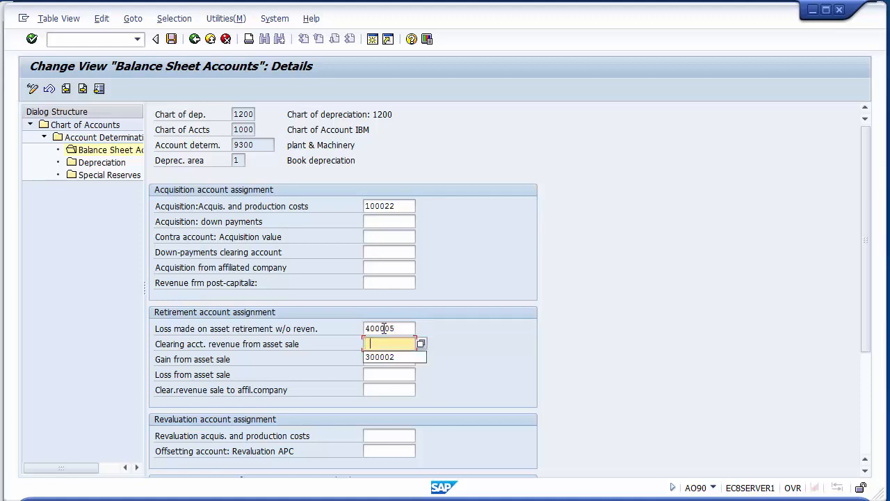
key("Down")
key("Return")
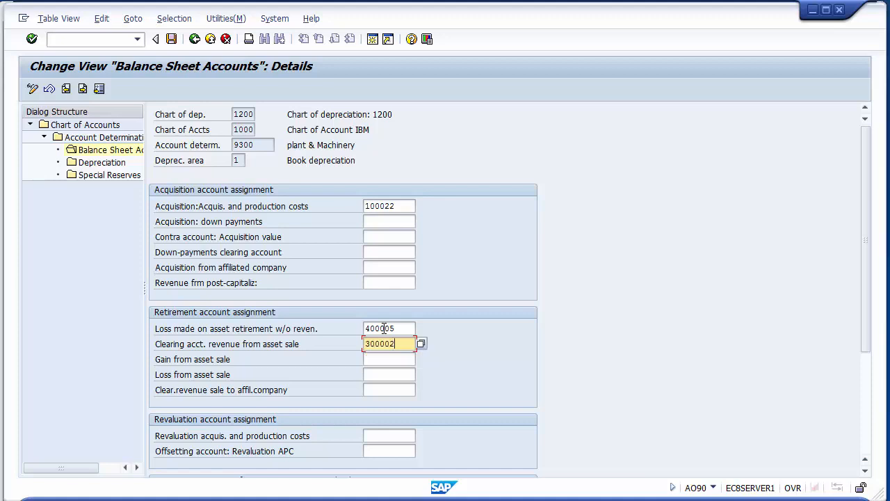
- Assign 300003 to gain from asset sale and 400005 to loss from asset sale, and validate the balance sheet account assignments
key("Tab")
key("space")
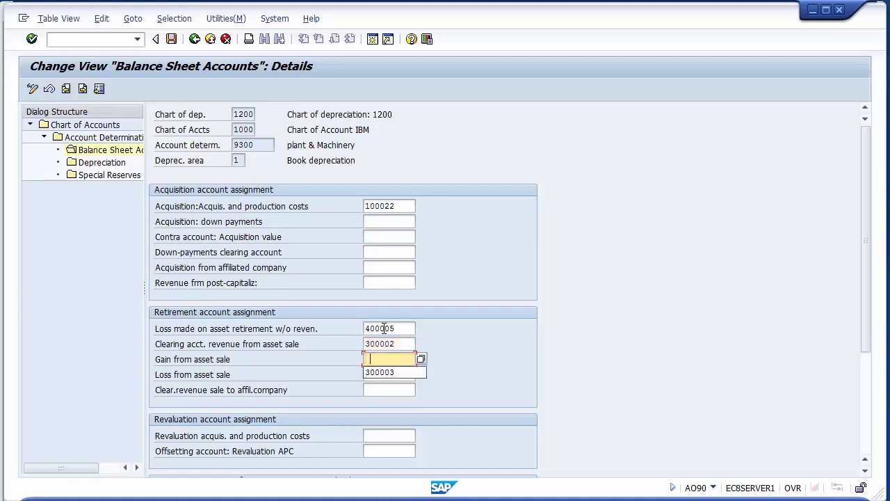
key("Down")
key("Return")
key("Tab")
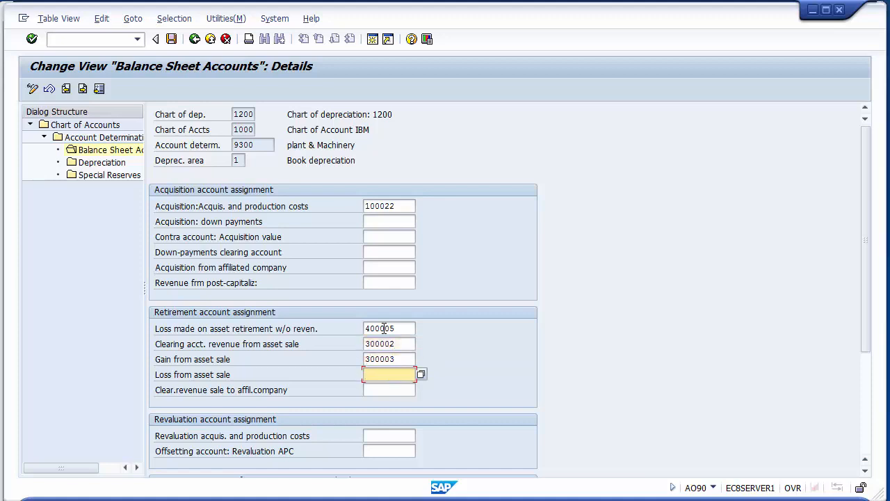
key("space")
key("Down")
key("Return")
key("Return")
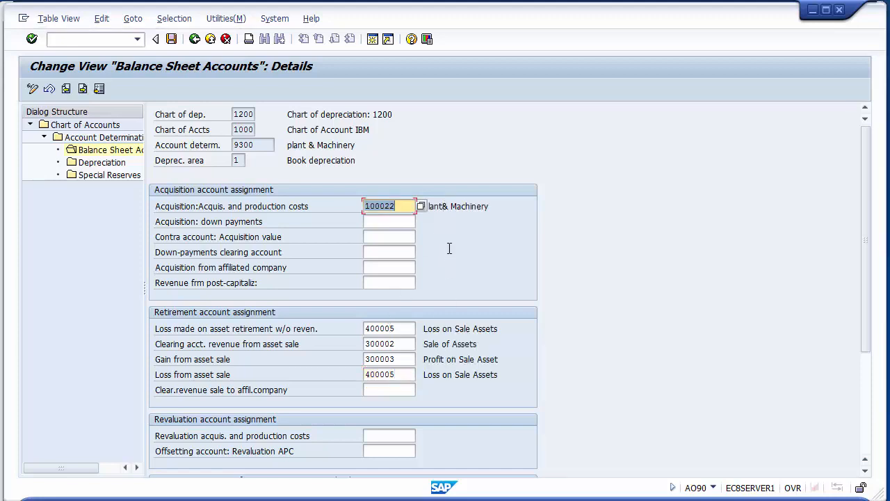
- Check the acquisition and retirement accounts of 9300 plant & Machinery against their account descriptions
left_click(447, 202)
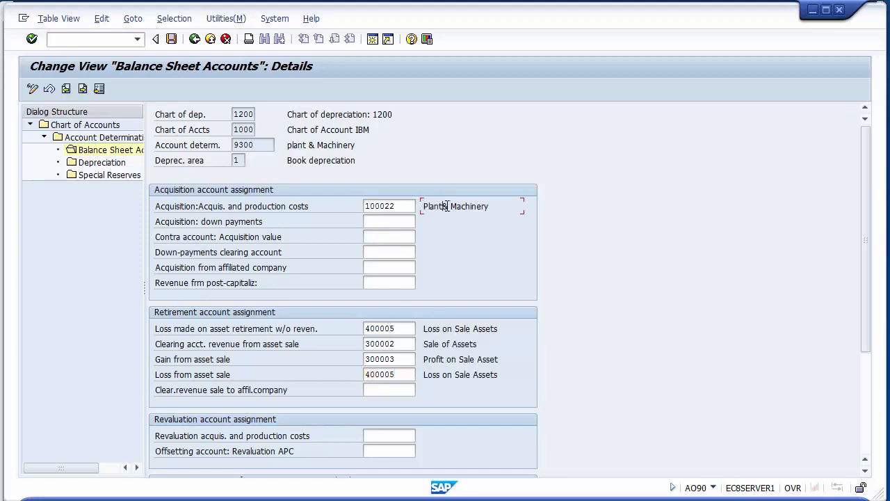
left_click(402, 363)
left_click(401, 347)
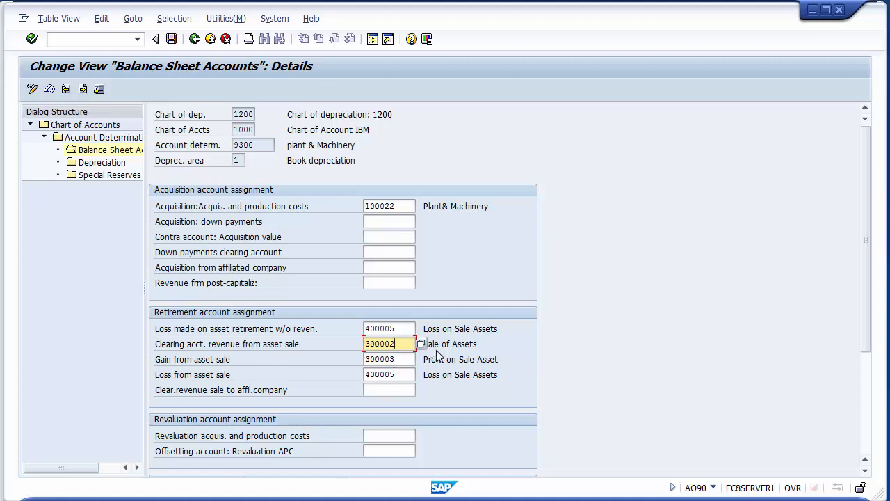
left_click(407, 329)
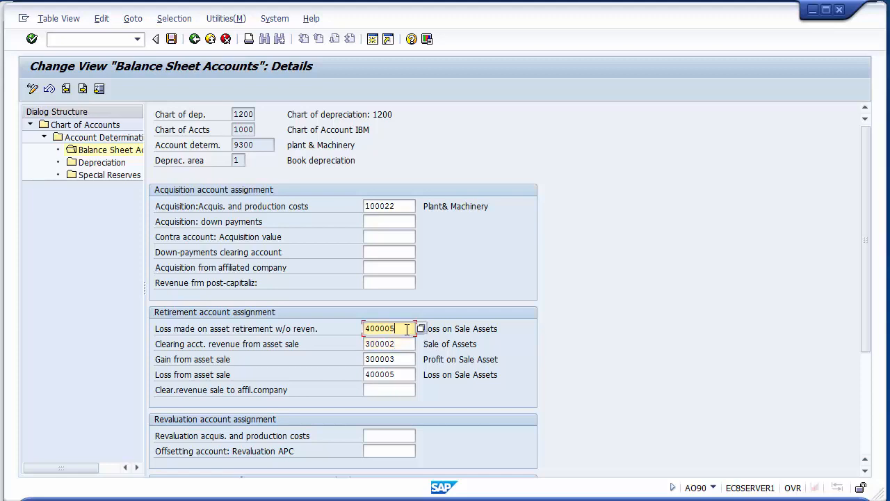
left_click(482, 329)
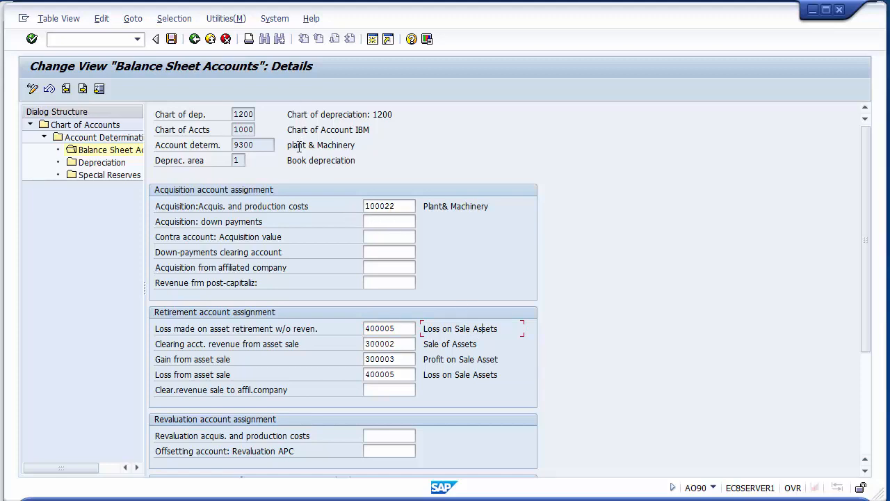
left_click_drag(290, 146, 359, 146)
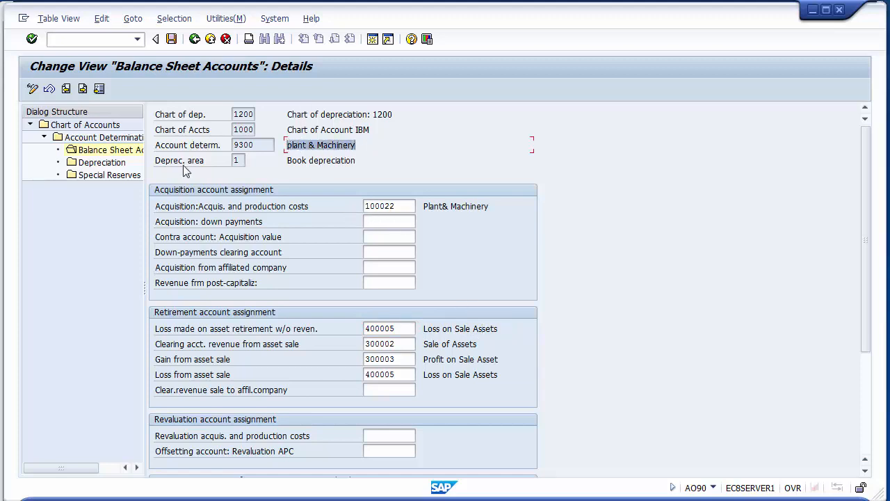
- Open the depreciation accounts of 9300 and assign 100032 Accumlated Depreciaiton on Plant & Machinery A/C as the accumulated ordinary depreciation account
left_click(124, 153)
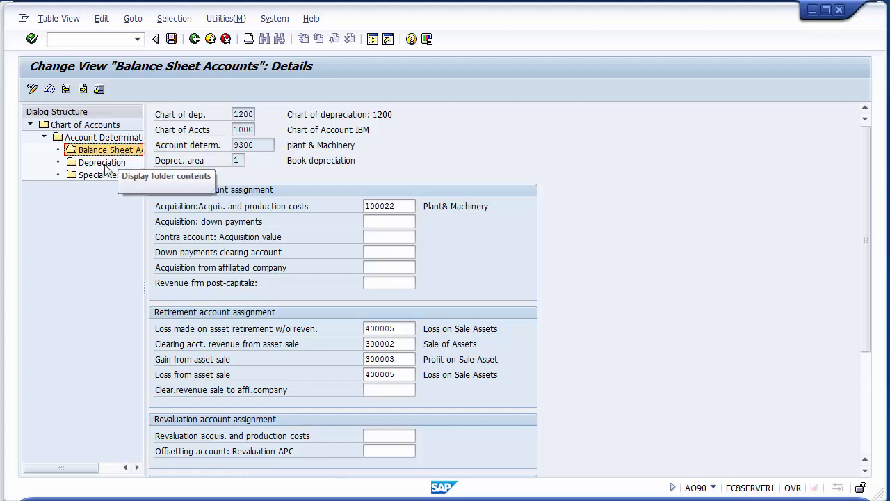
double_click(105, 165)
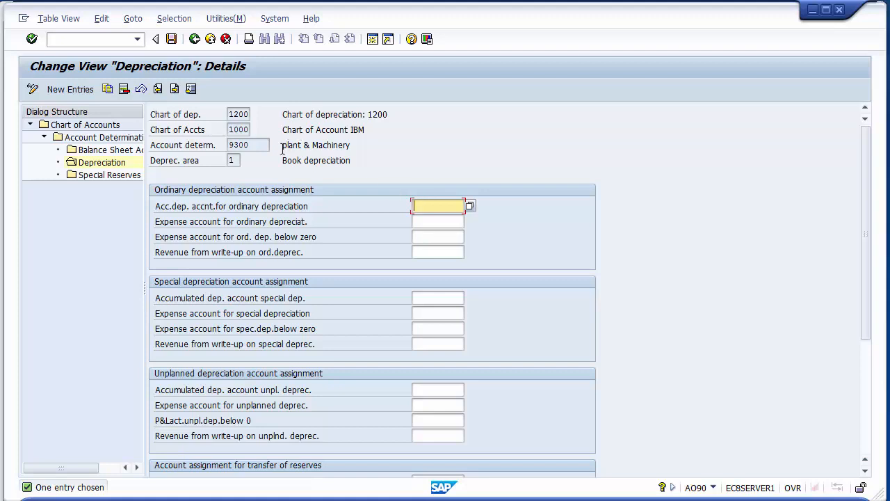
left_click_drag(282, 146, 341, 146)
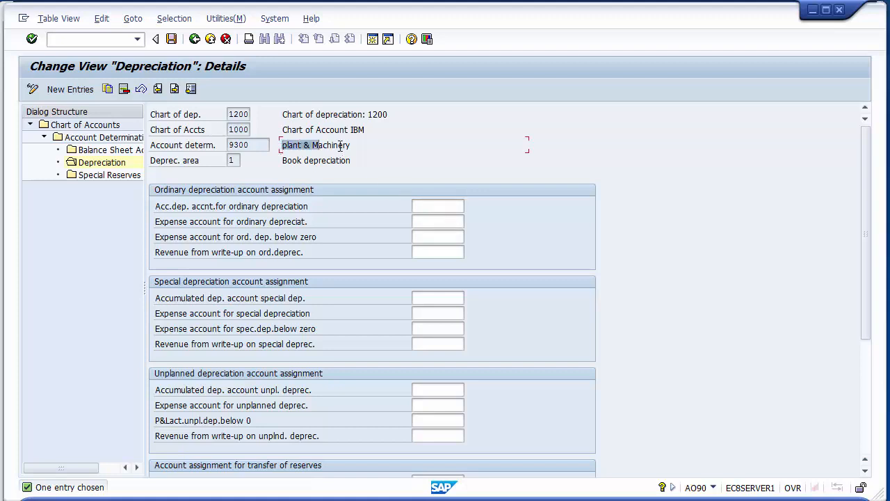
left_click(427, 207)
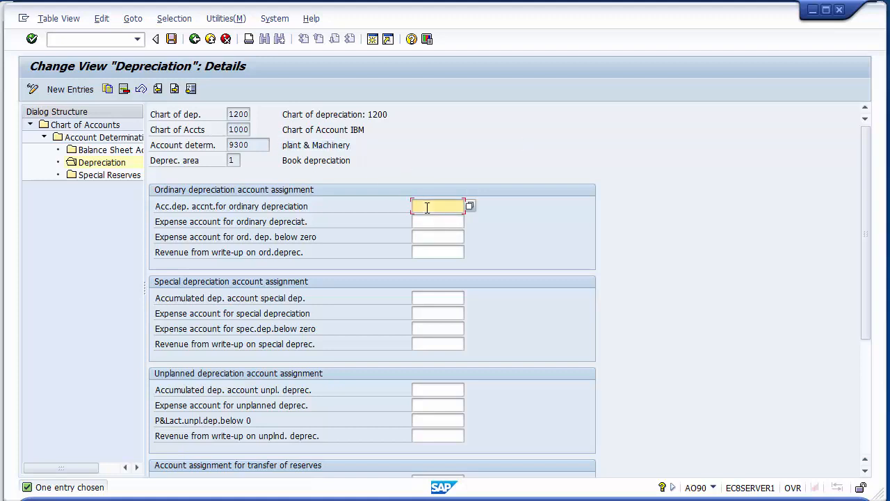
left_click(470, 207)
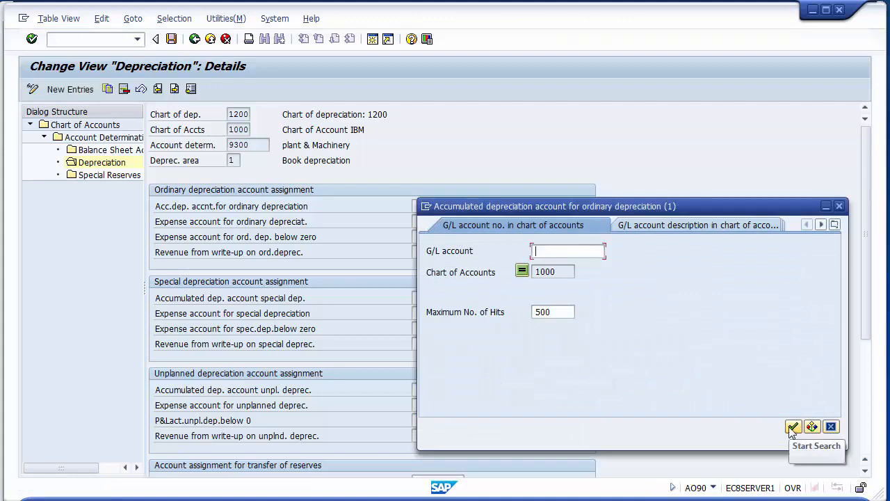
left_click(793, 426)
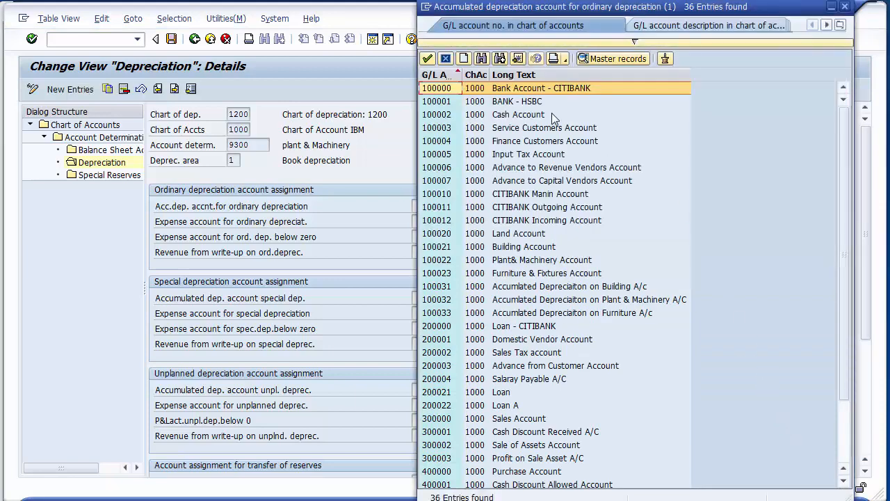
left_click(495, 301)
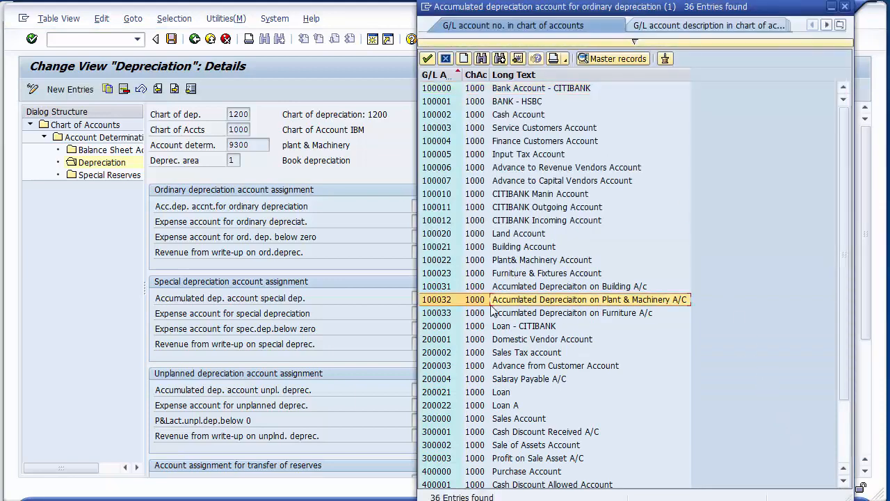
double_click(567, 300)
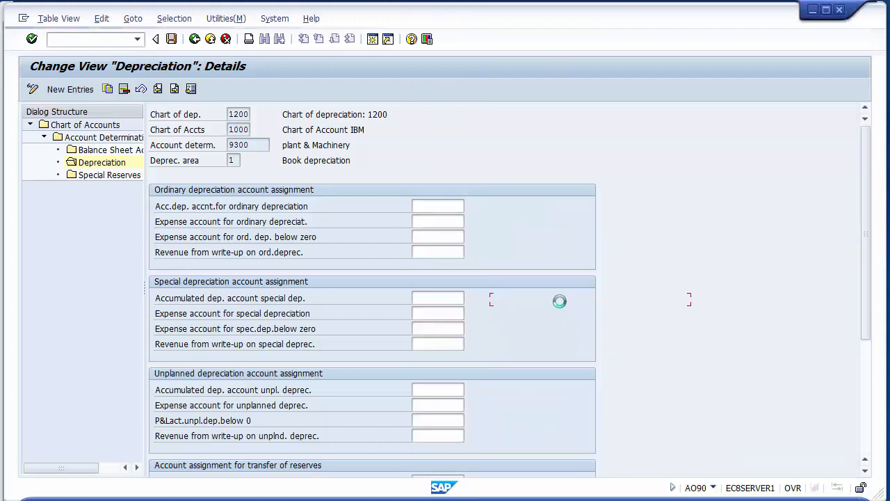
- Assign 400007 Depreciaiton on Plant & Machinery Account as the expense account for ordinary depreciation
left_click(449, 224)
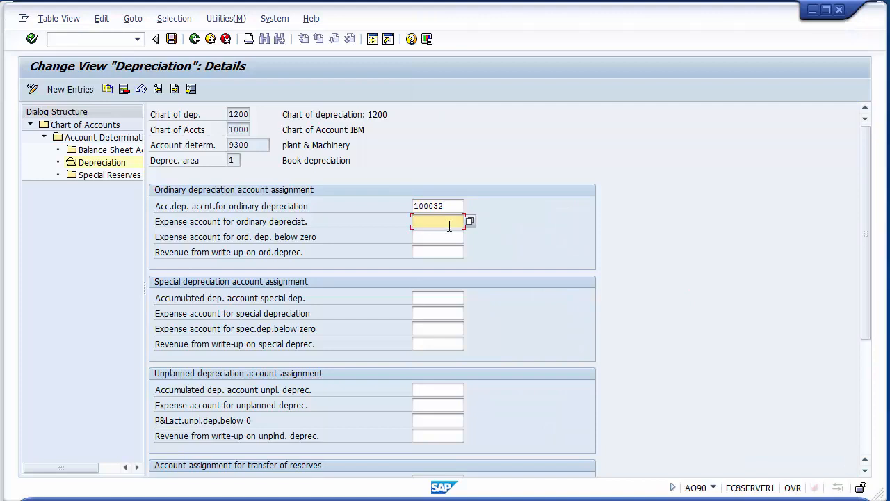
left_click(287, 223)
left_click(434, 223)
left_click_drag(283, 144, 345, 145)
left_click(434, 220)
left_click(471, 222)
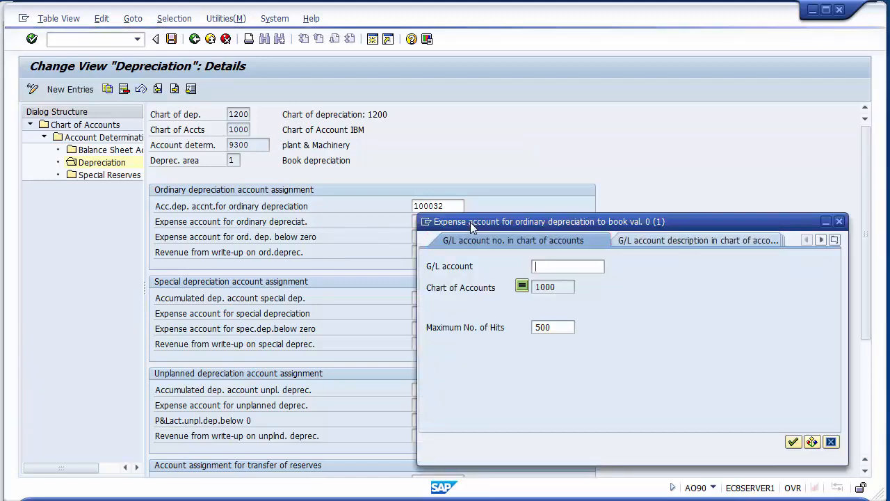
key("Return")
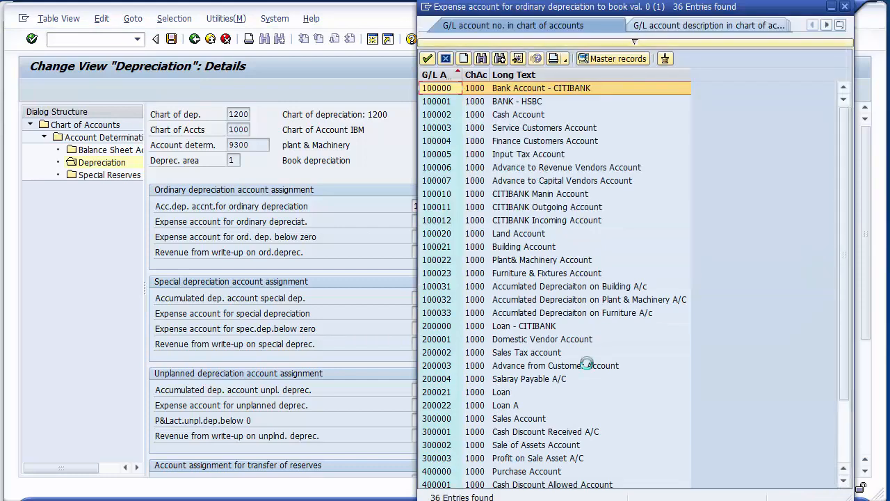
scroll(612, 456, "down", 2)
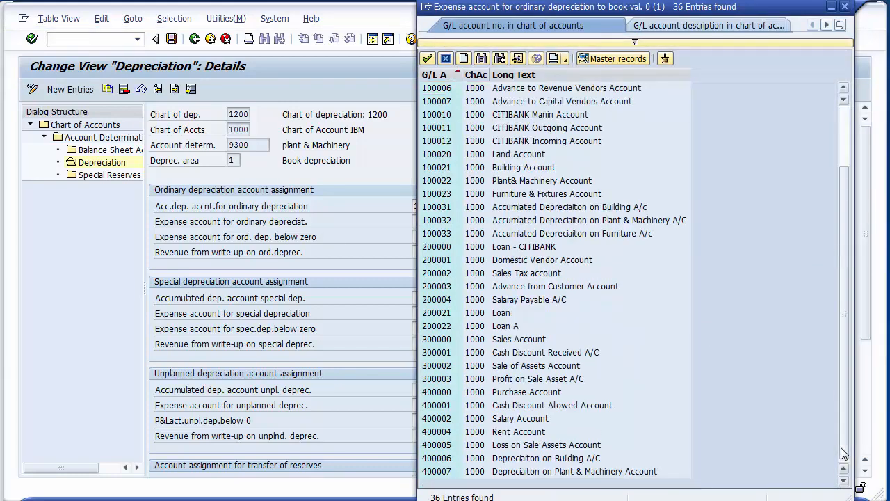
left_click(605, 472)
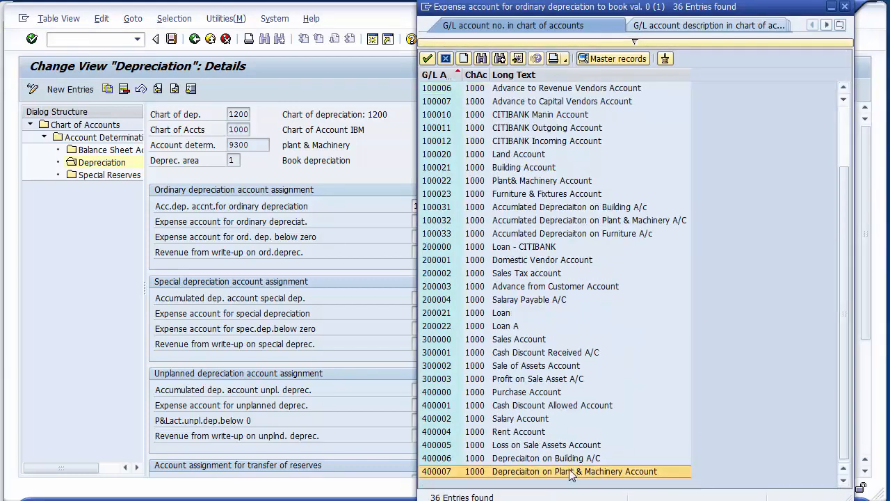
double_click(516, 472)
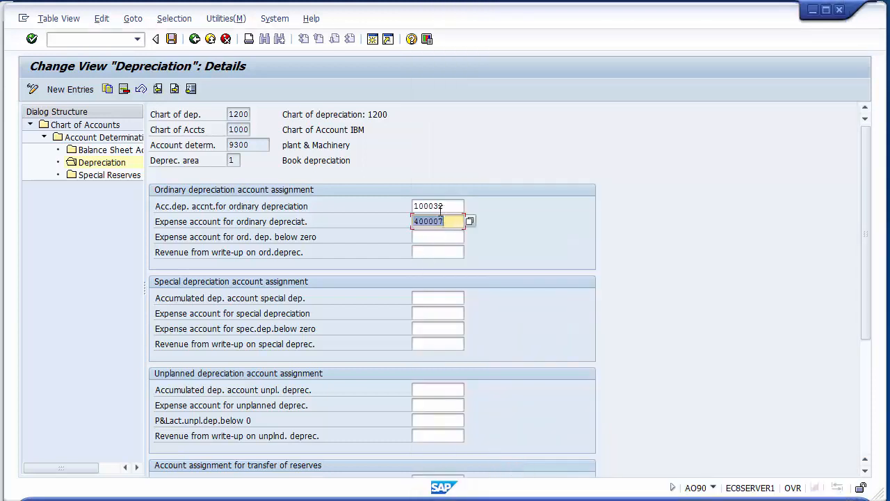
- Copy accounts 100032 and 400007 together into the accumulated depreciation and expense accounts of both special and unplanned depreciation
left_click_drag(415, 206, 448, 227)
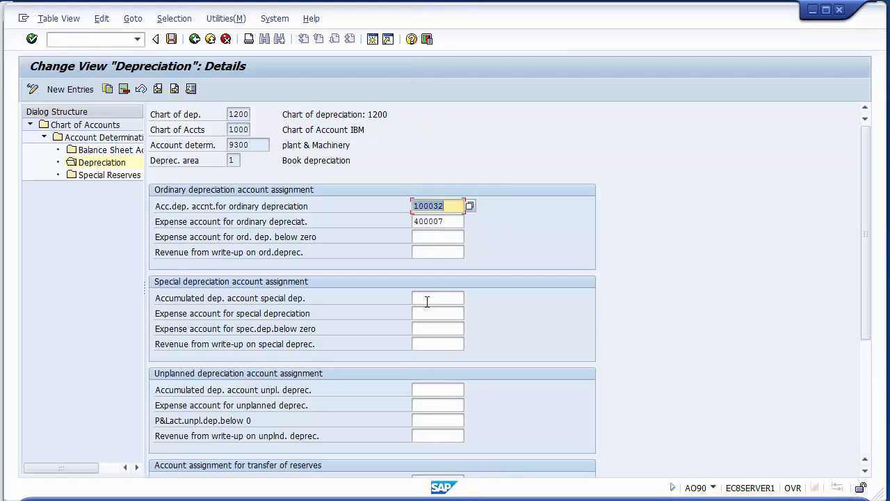
key("ctrl+y")
left_click_drag(412, 201, 447, 221)
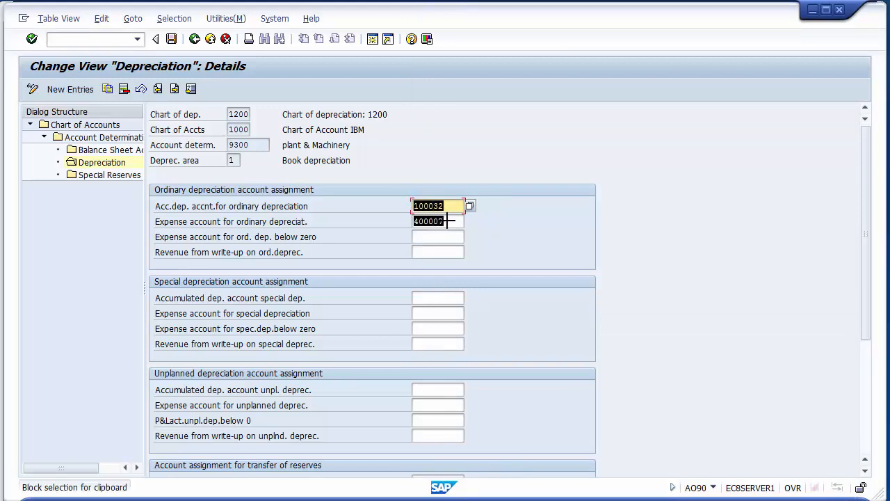
key("ctrl+c")
left_click(421, 298)
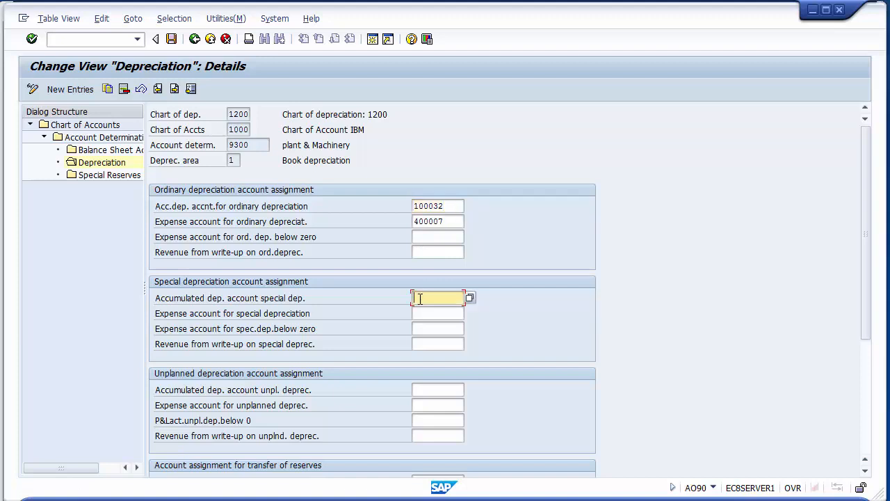
key("ctrl+v")
left_click(425, 390)
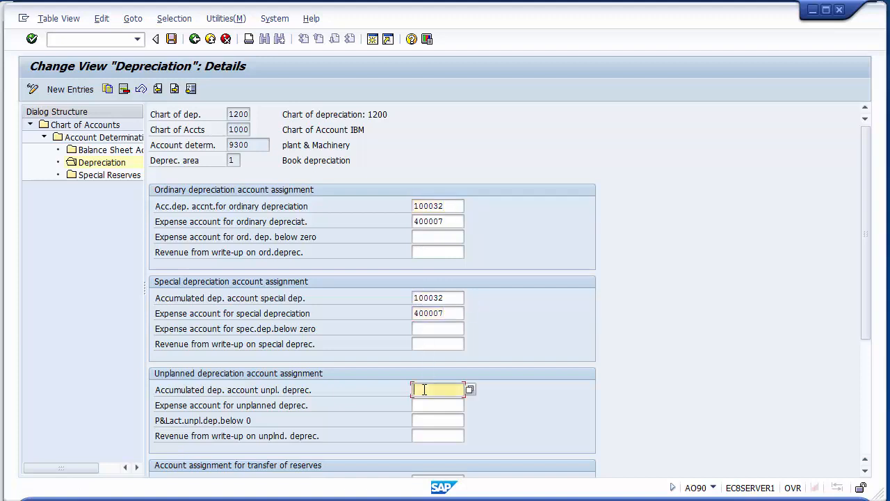
key("ctrl+v")
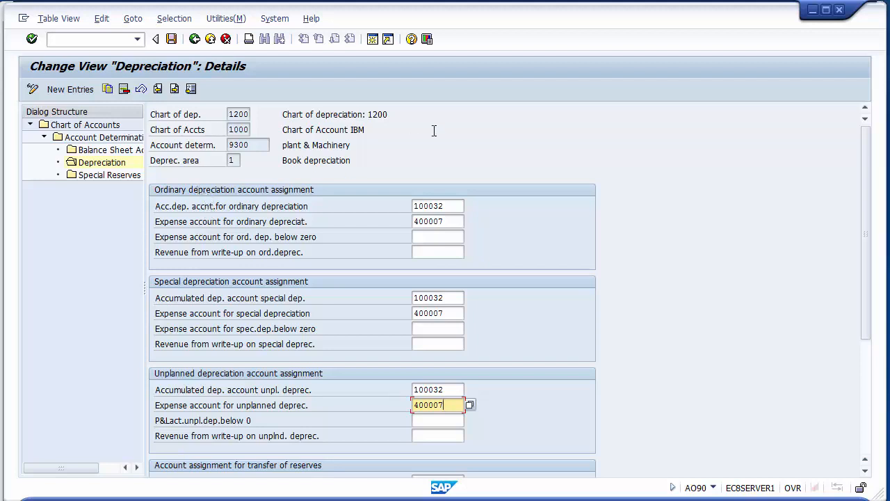
- Review and validate the ordinary, special and unplanned depreciation account assignments of 9300 plant & Machinery
left_click(451, 205)
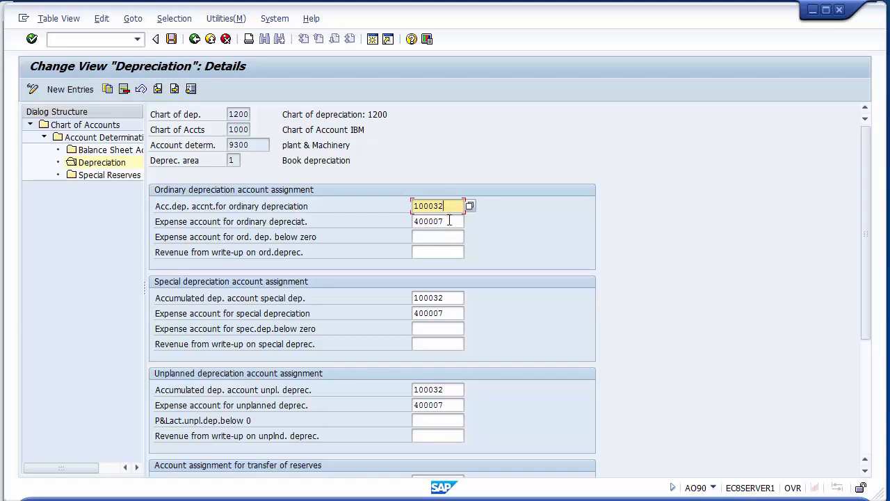
left_click(449, 221)
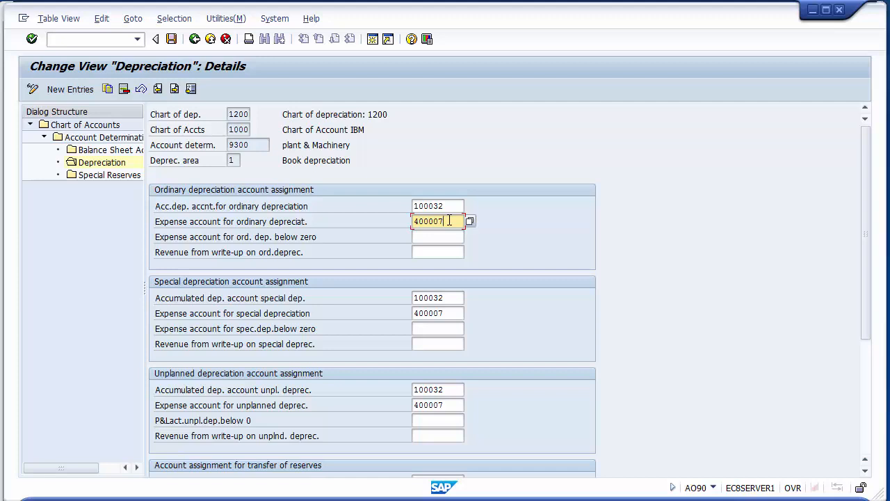
left_click(456, 298)
left_click(457, 313)
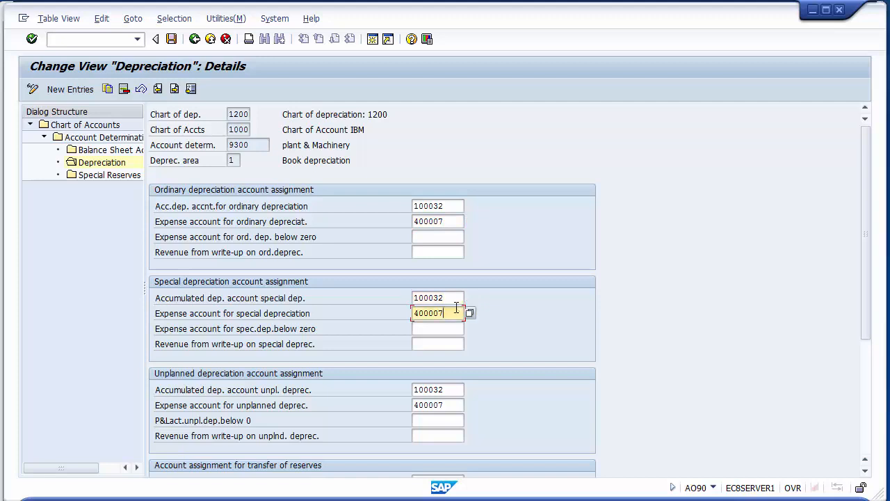
left_click(451, 388)
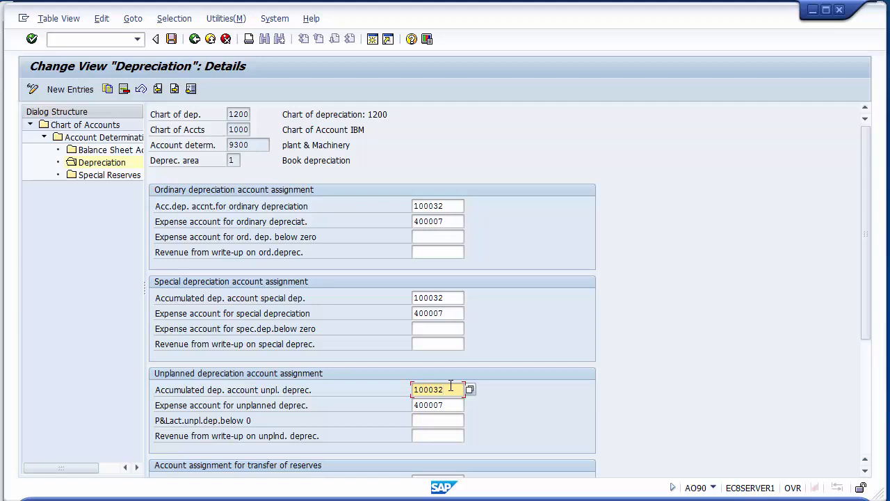
key("Return")
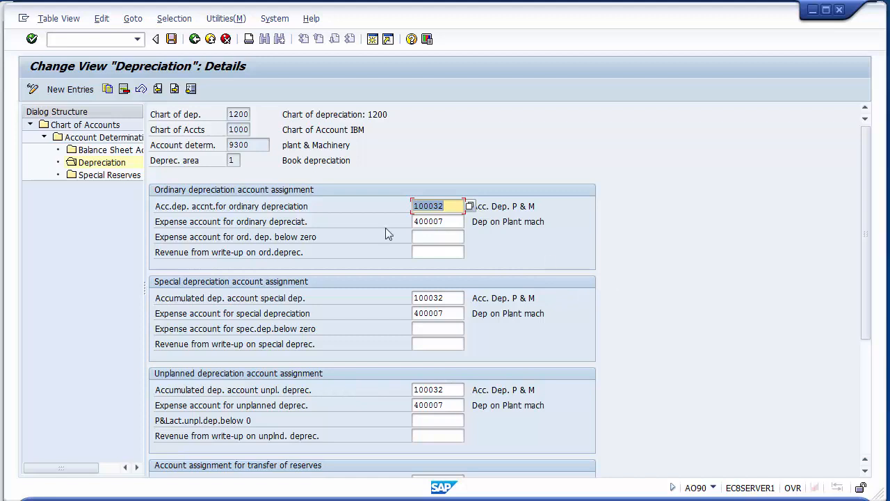
- Save the depreciation account assignments of 9300 and return to the account determination overview
left_click(172, 40)
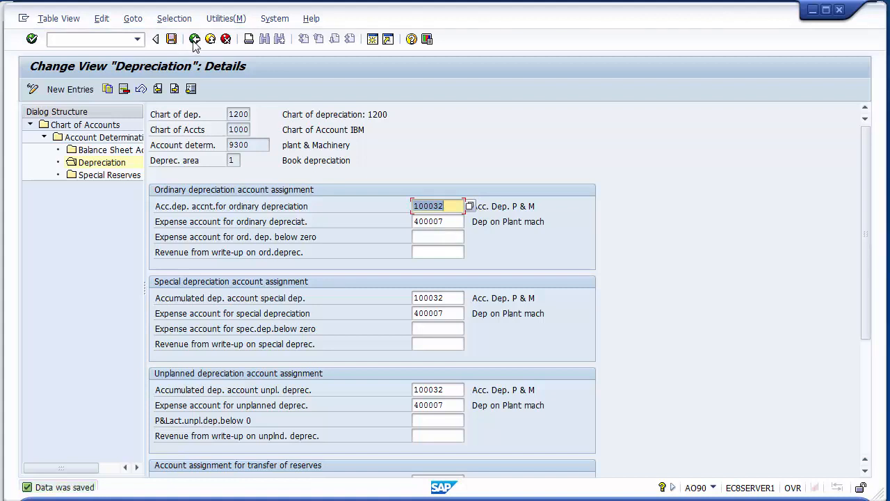
left_click(195, 39)
left_click(195, 39)
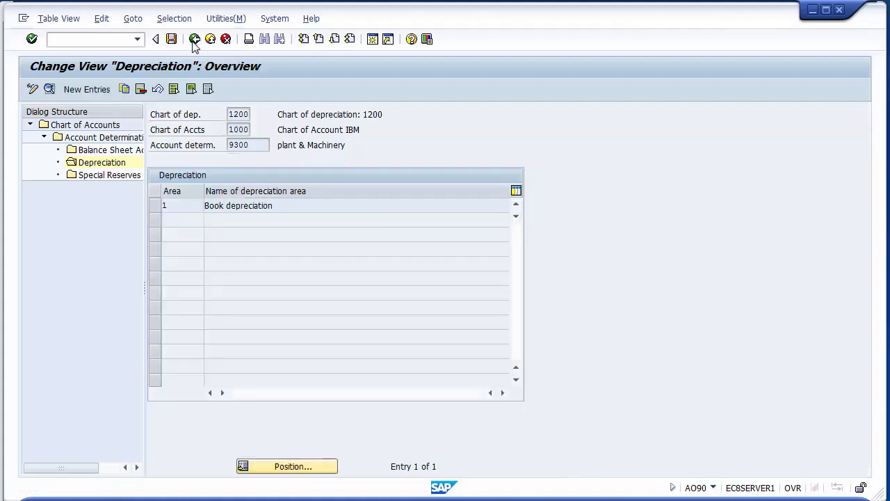
left_click(155, 190)
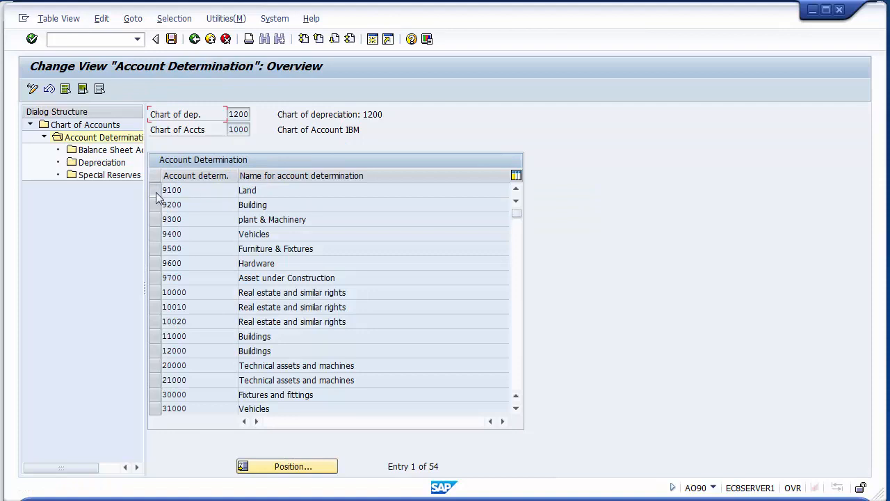
left_click(155, 205)
left_click(155, 220)
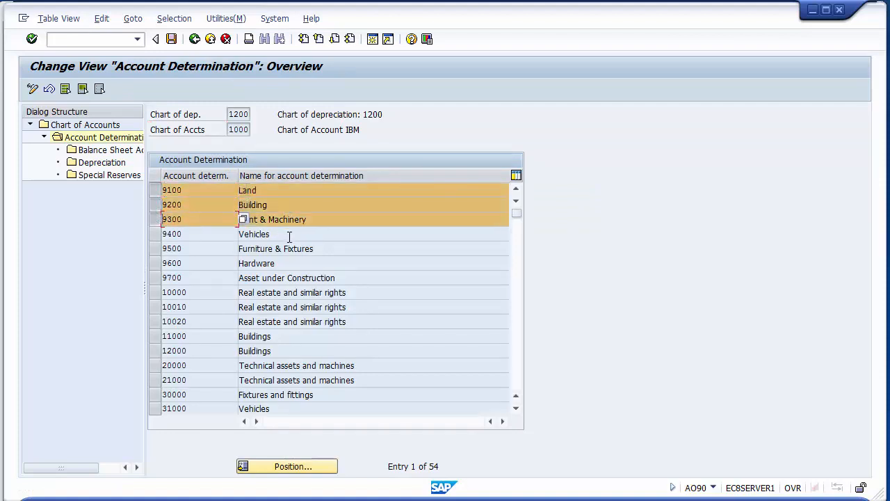
left_click(285, 233)
left_click(305, 263)
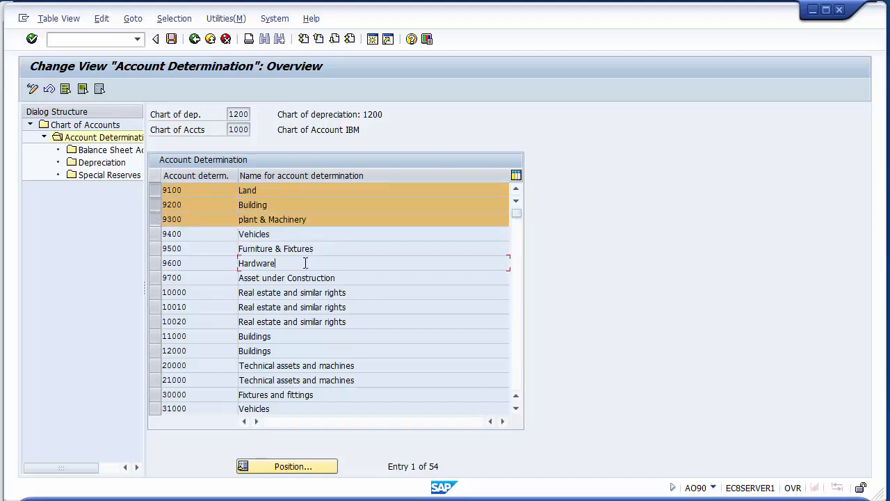
left_click(350, 274)
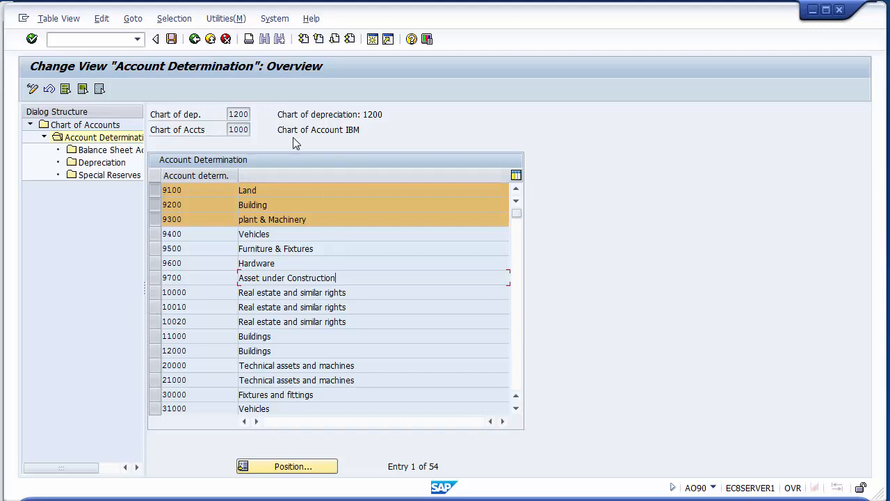
left_click(171, 39)
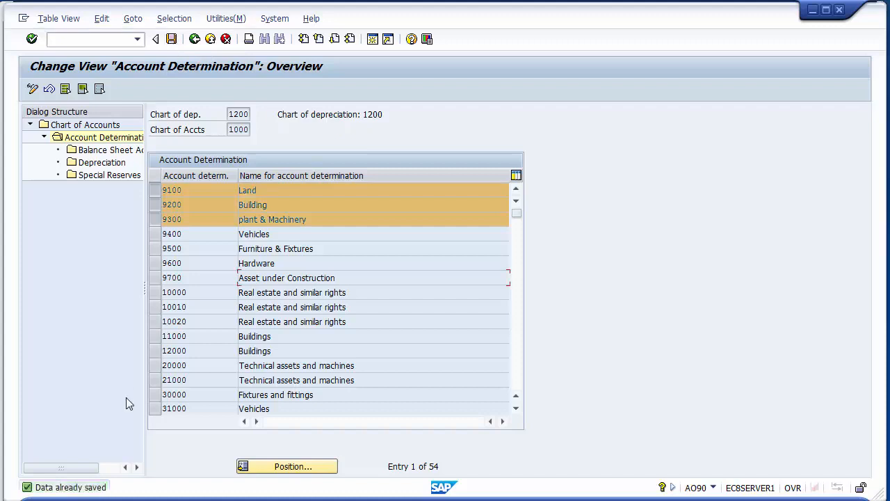
left_click(154, 190)
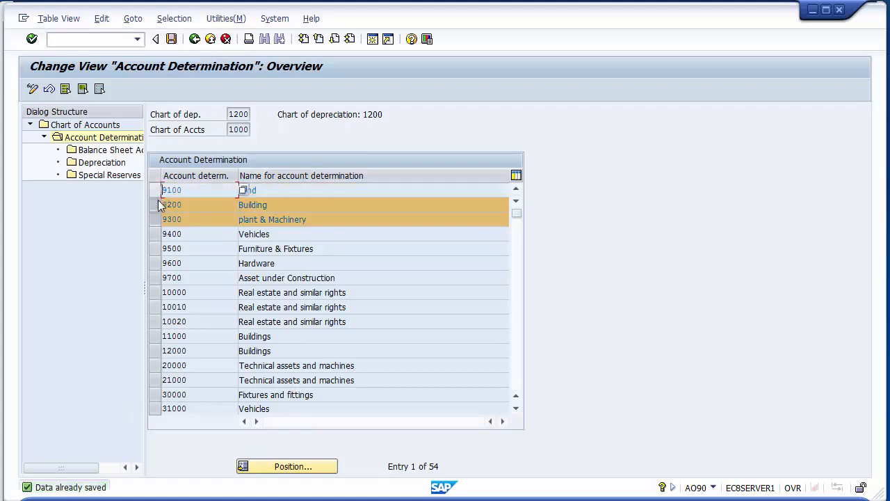
left_click(154, 204)
left_click(156, 220)
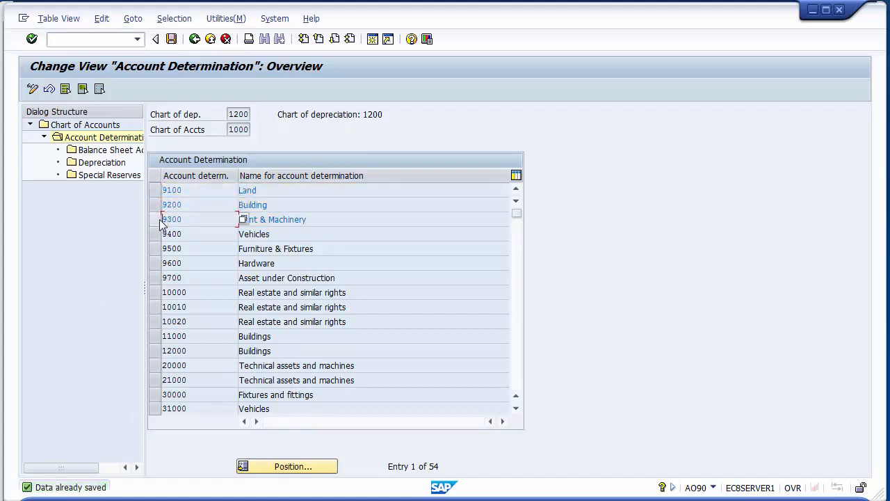
left_click(298, 188)
left_click(324, 203)
left_click(338, 218)
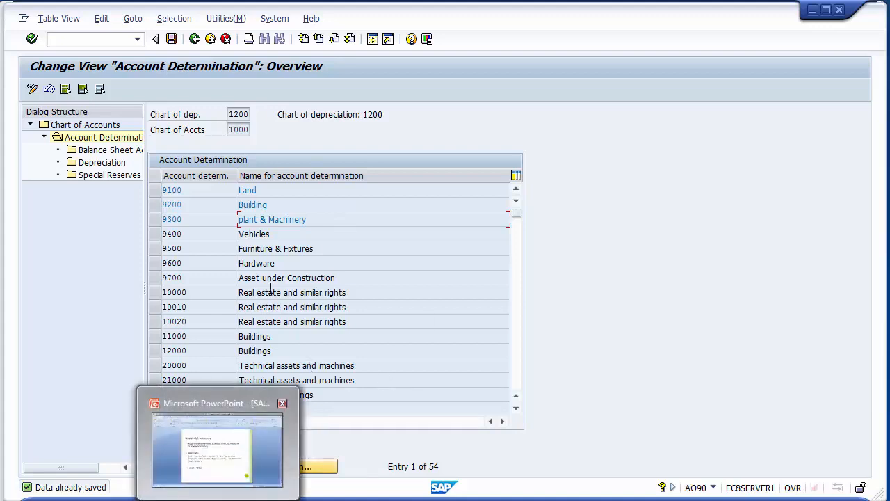
left_click(293, 248)
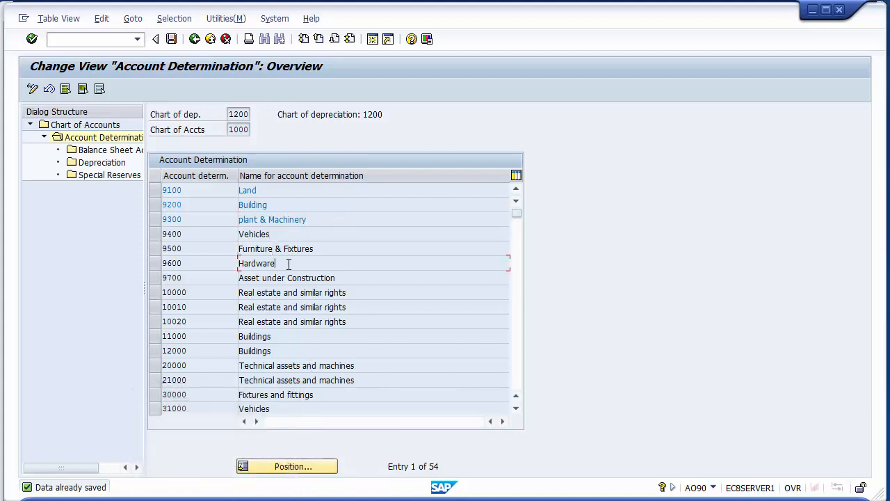
left_click(367, 279)
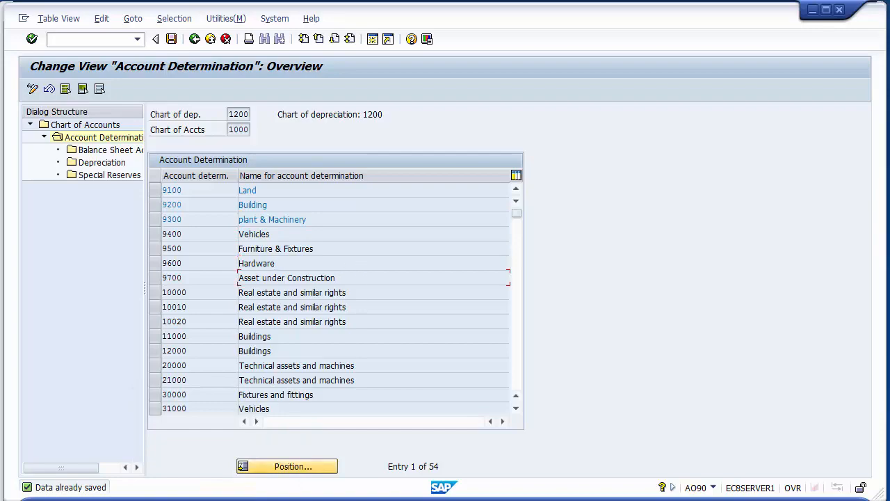
- Switch to the SAP FI-AA presentation in PowerPoint and advance to the Define Depreciation Area slide
key("alt+Tab")
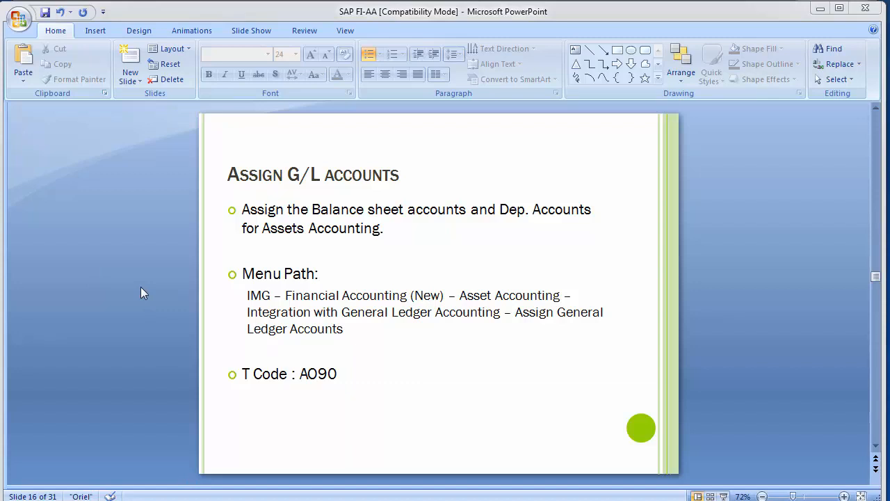
key("Page_Down")
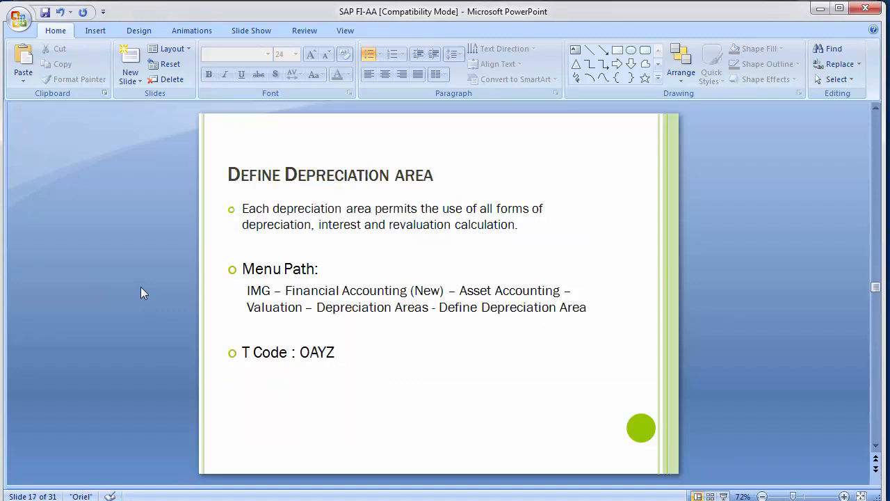
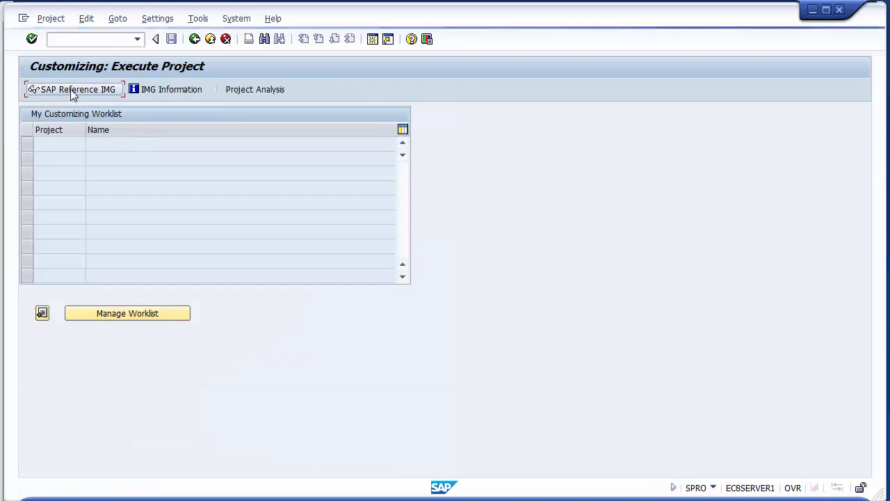
- Open the SAP Reference IMG and expand Financial Accounting (New) down to the Asset Accounting activities
left_click(74, 93)
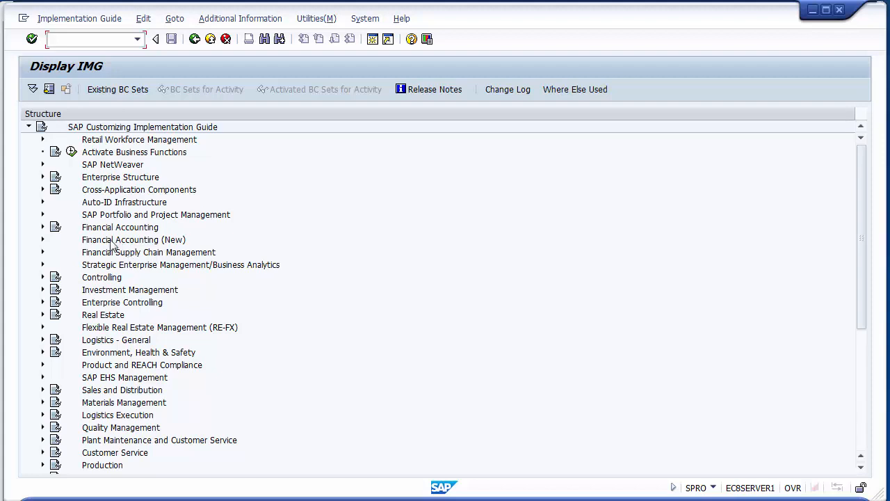
left_click(110, 241)
left_click(43, 239)
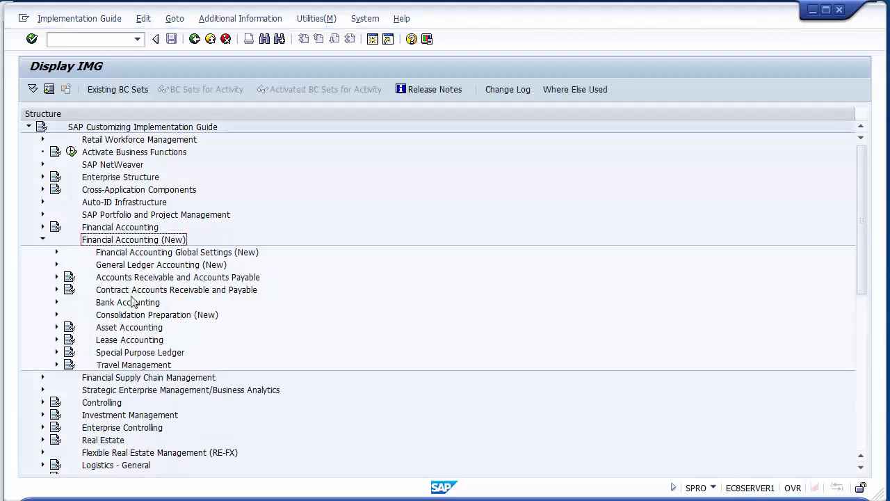
left_click(120, 330)
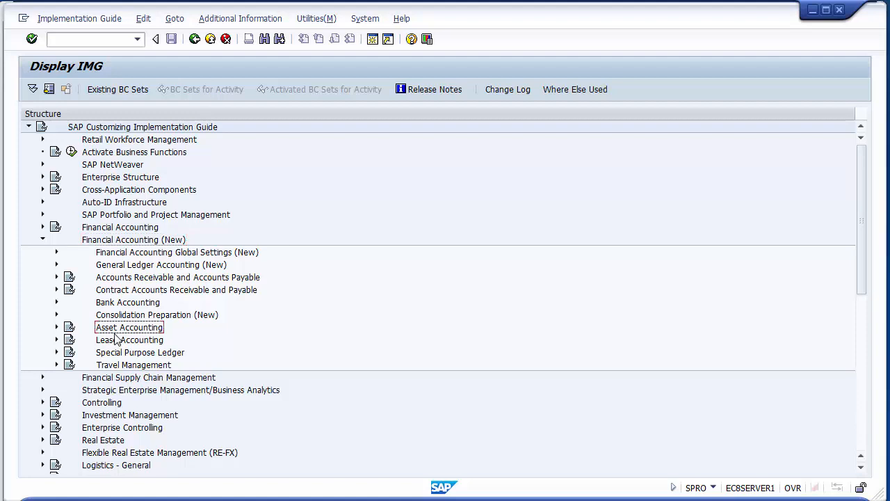
left_click(57, 328)
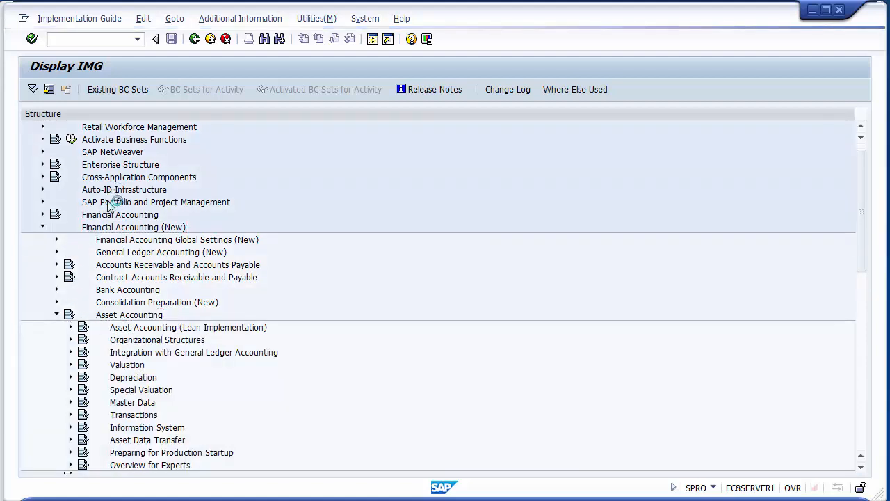
- Expand Valuation and its Depreciation Areas node, and open the Define Depreciation Areas activity
left_click(124, 365)
left_click(72, 365)
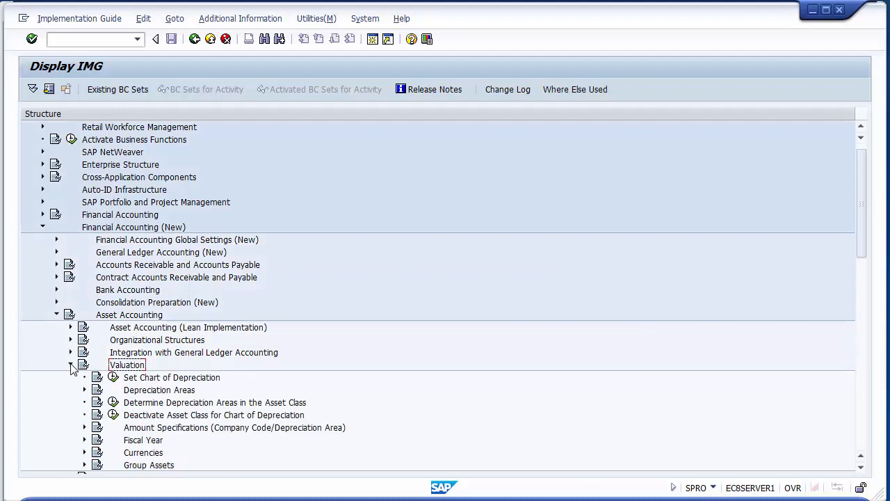
left_click(158, 391)
left_click(85, 391)
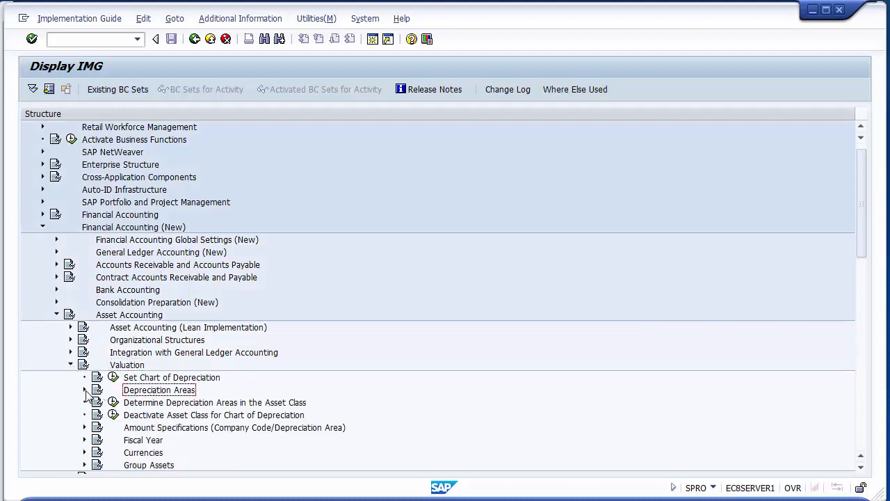
left_click(176, 404)
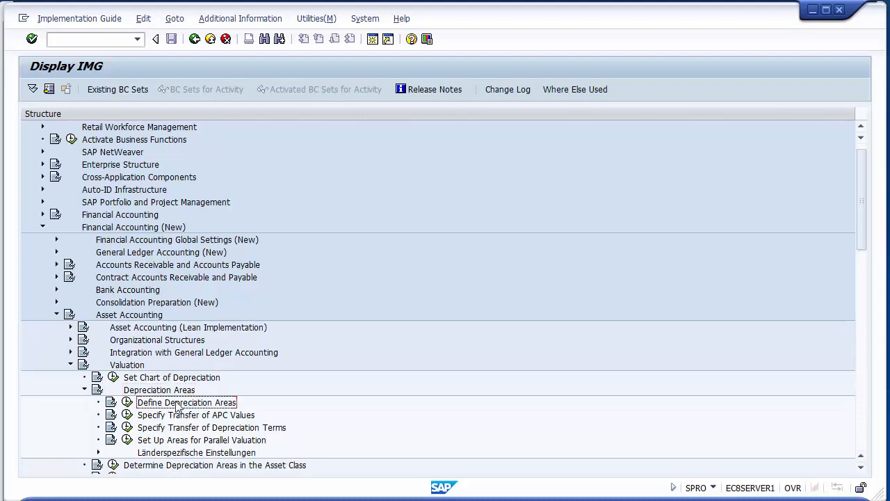
left_click(127, 403)
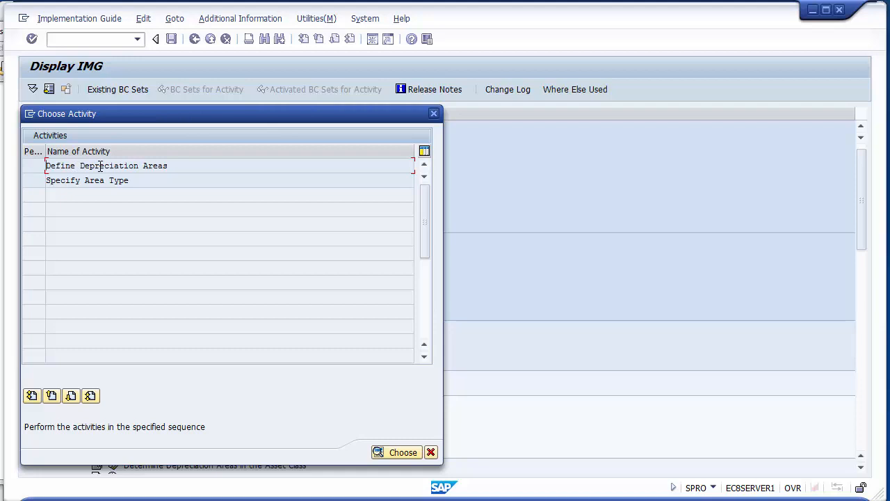
double_click(99, 166)
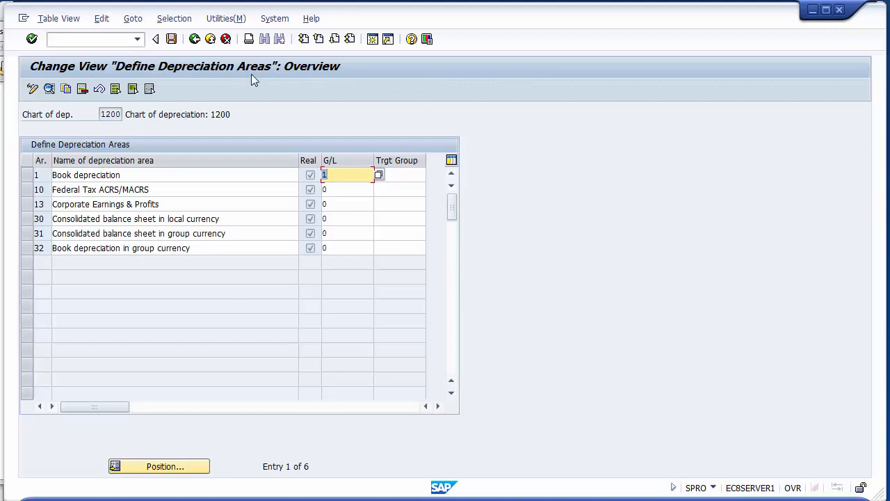
- Leave the depreciation areas overview for the activity selection and reopen Define Depreciation Areas
left_click(44, 177)
left_click(44, 233)
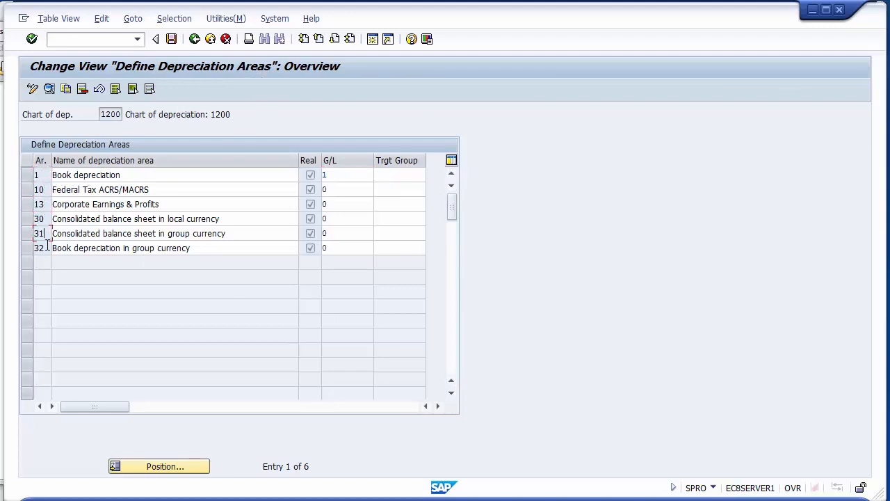
left_click(196, 41)
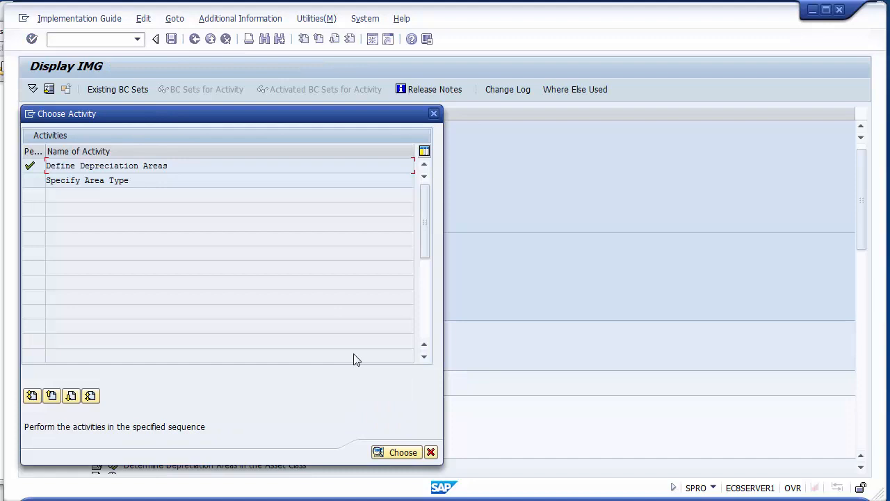
double_click(91, 165)
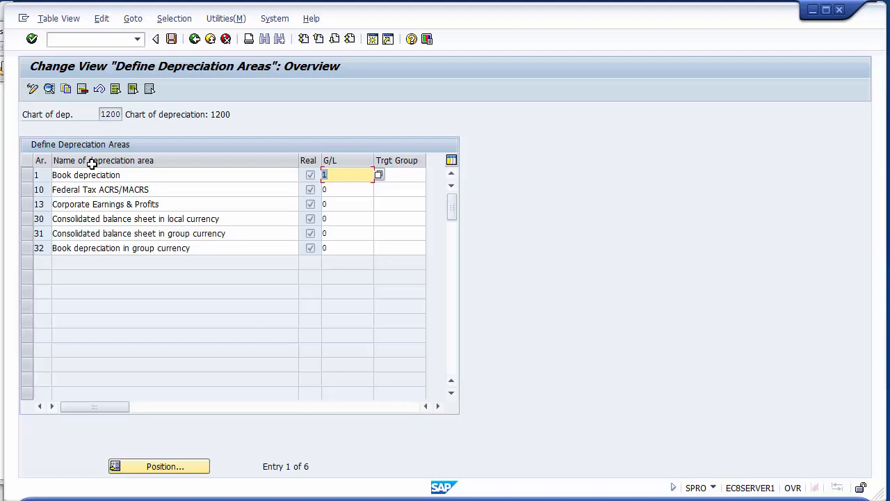
- Select all six depreciation areas of chart of depreciation 1200, from 1 through 32
left_click(27, 175)
left_click(27, 190)
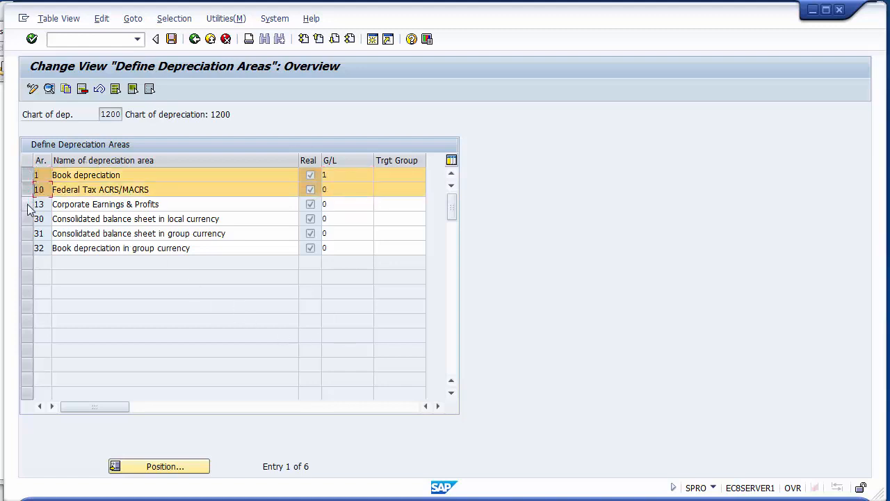
left_click(27, 204)
left_click(27, 219)
left_click(28, 233)
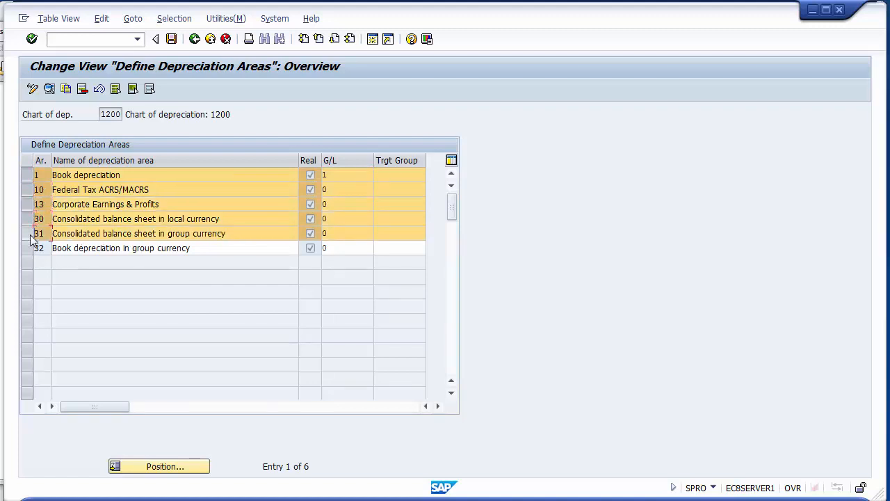
left_click(28, 249)
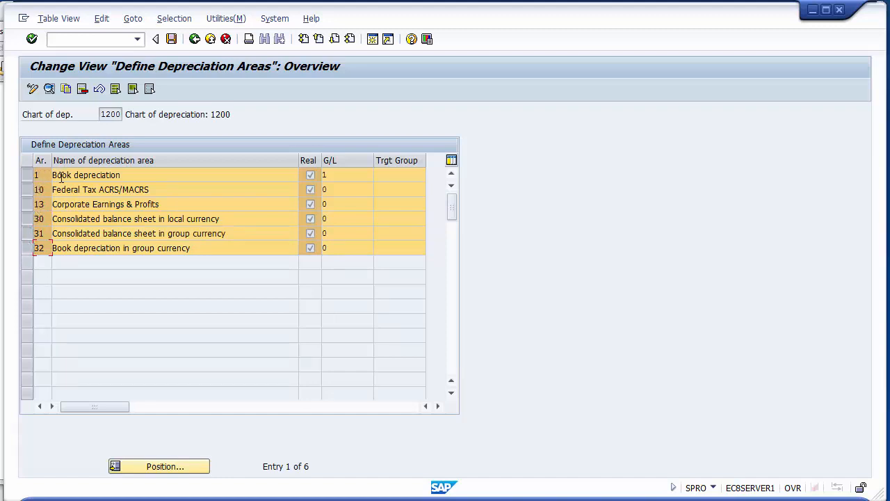
- Deselect all the depreciation areas one by one, from Book depreciation down to Book depreciation in group currency
left_click(28, 177)
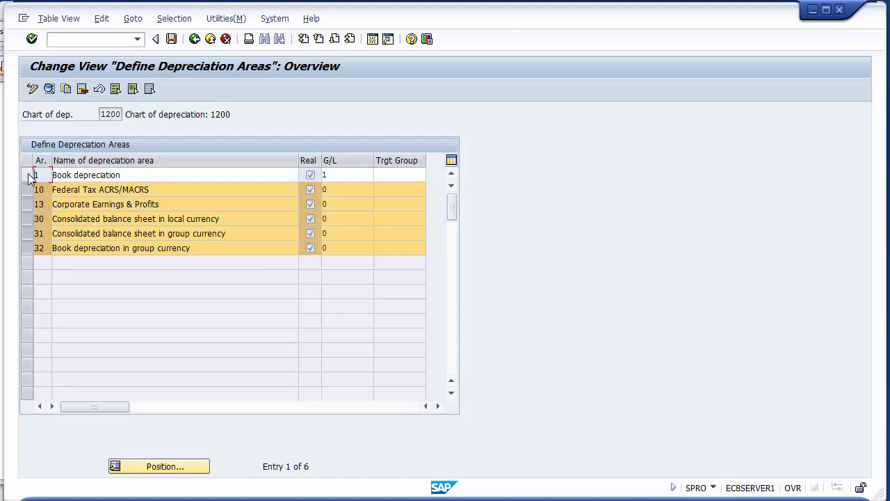
left_click(82, 189)
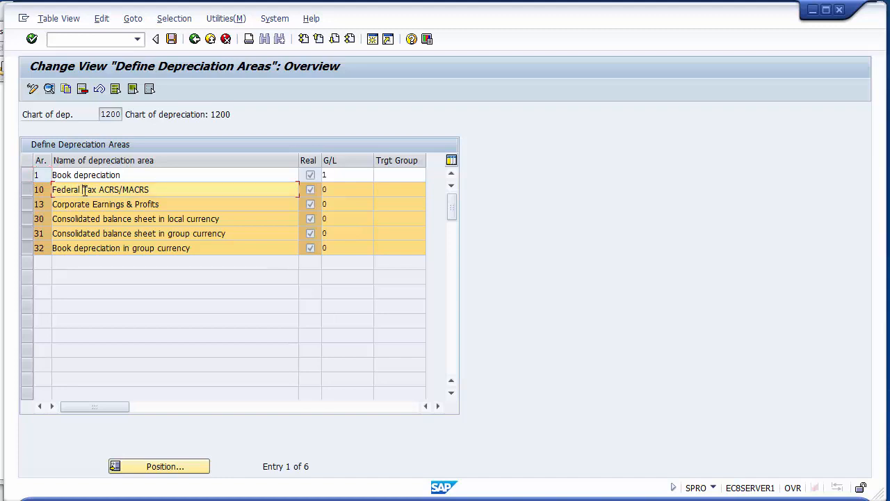
left_click(27, 189)
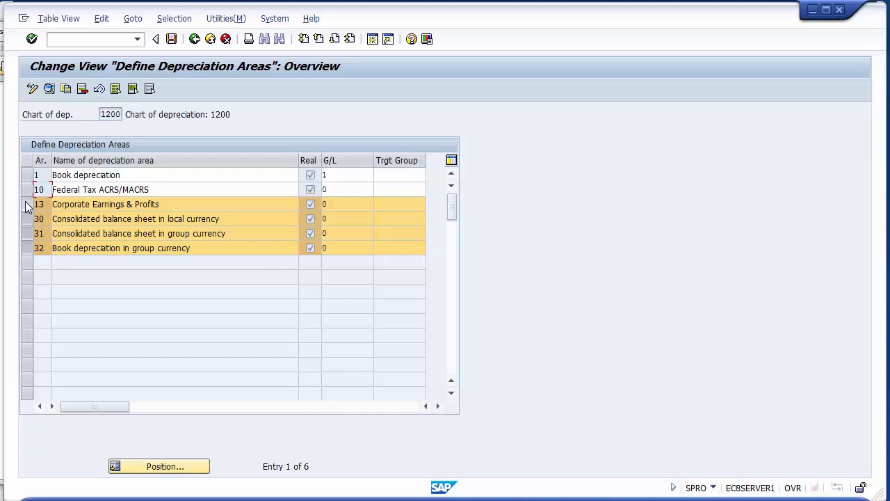
left_click(27, 192)
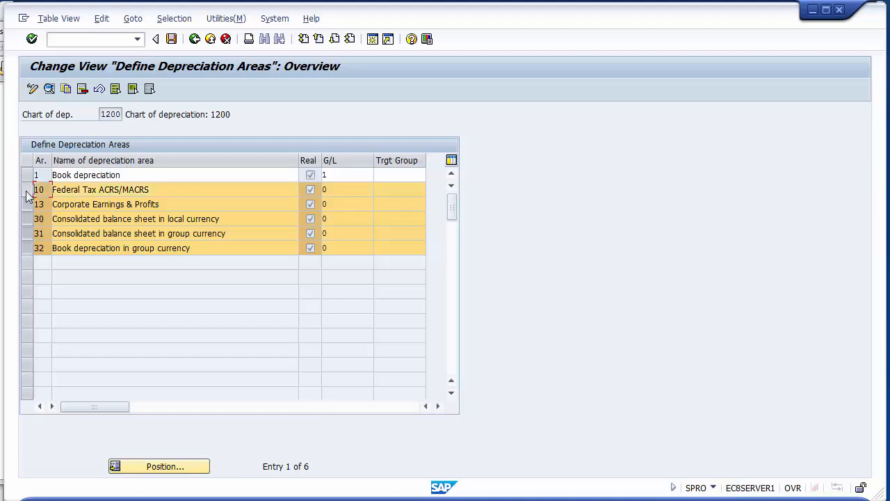
left_click(28, 190)
left_click(28, 204)
left_click(29, 218)
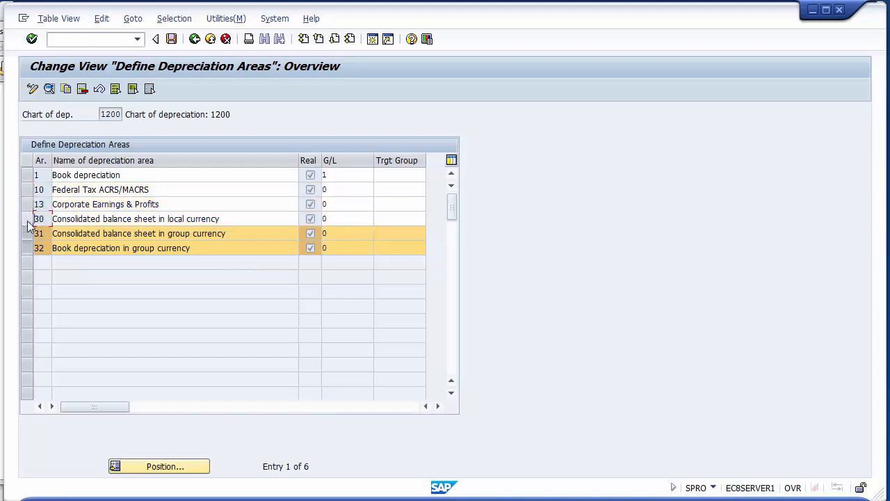
left_click(28, 233)
left_click(28, 248)
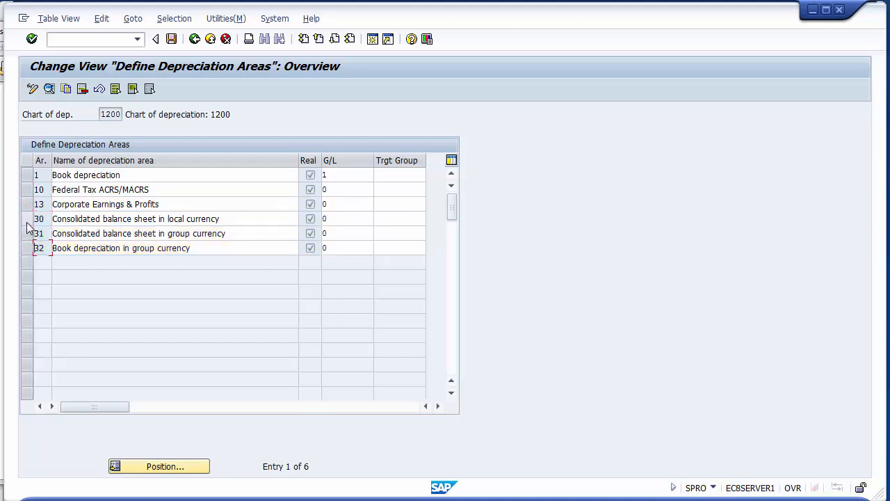
- Review the names of depreciation areas 13, 30, 31 and 32, comparing the local and group currency areas
left_click(183, 203)
left_click(219, 219)
left_click(224, 234)
left_click(212, 248)
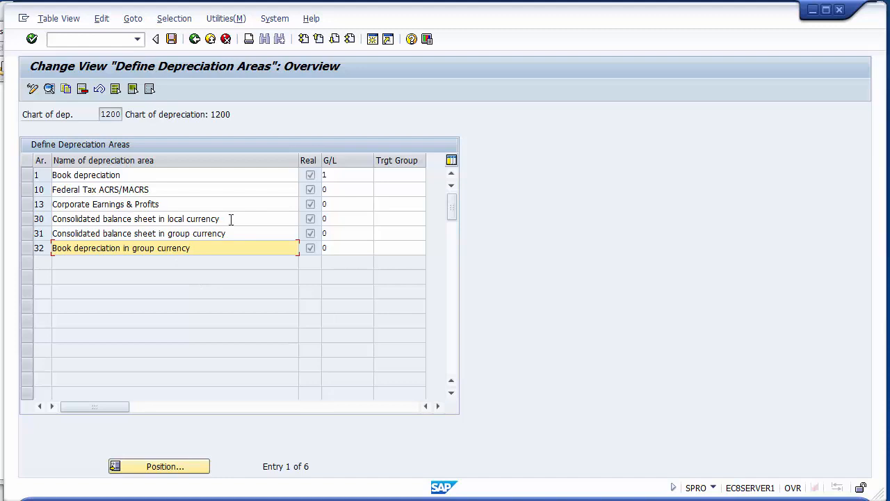
left_click_drag(231, 219, 118, 221)
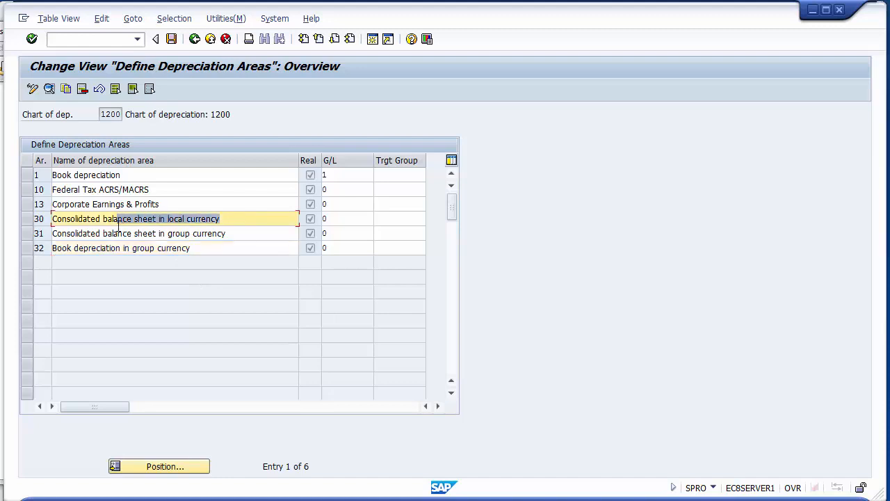
left_click(231, 220)
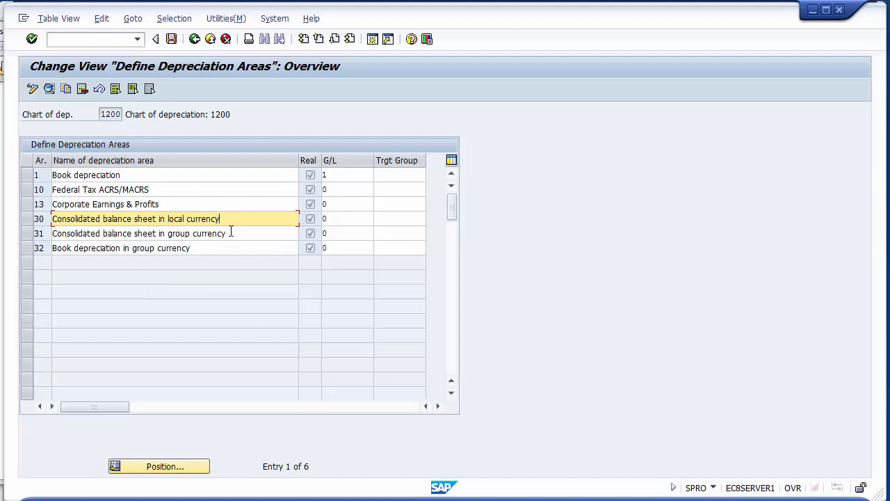
left_click(231, 233)
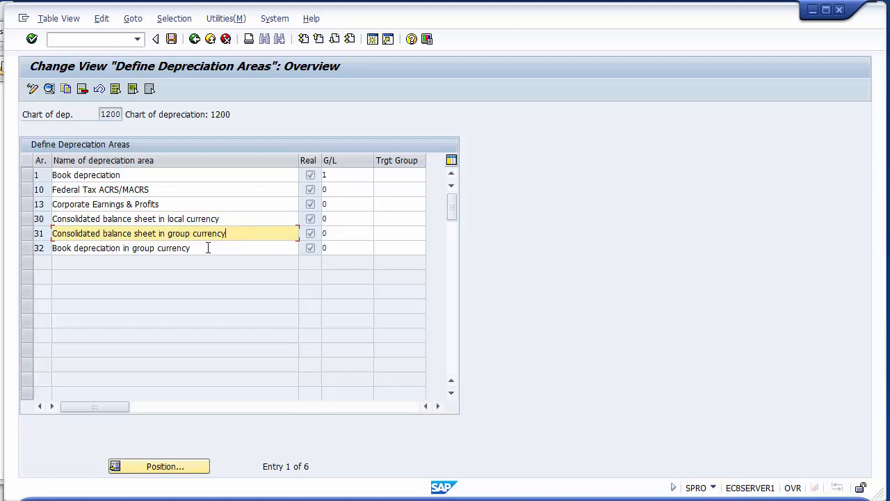
- Mark depreciation areas 13, 30, 31 and 32 together as unneeded, compare them with Book depreciation, and clear the selection
left_click_drag(28, 207, 30, 230)
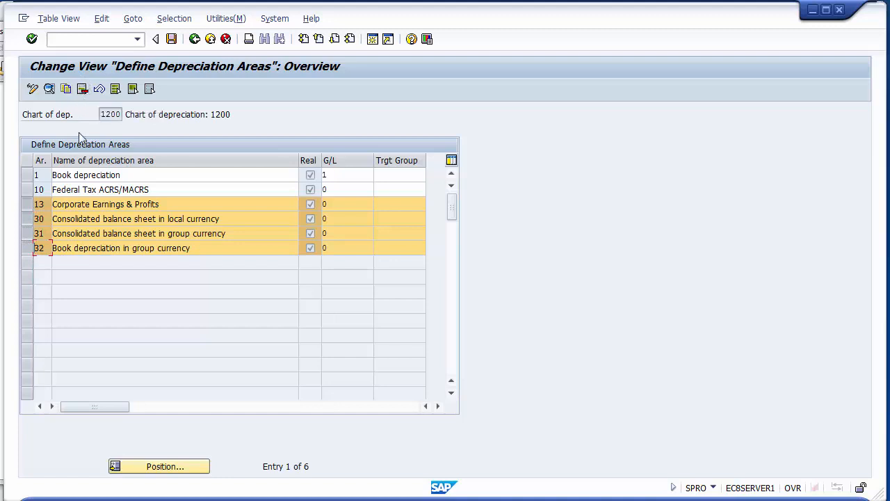
left_click(64, 175)
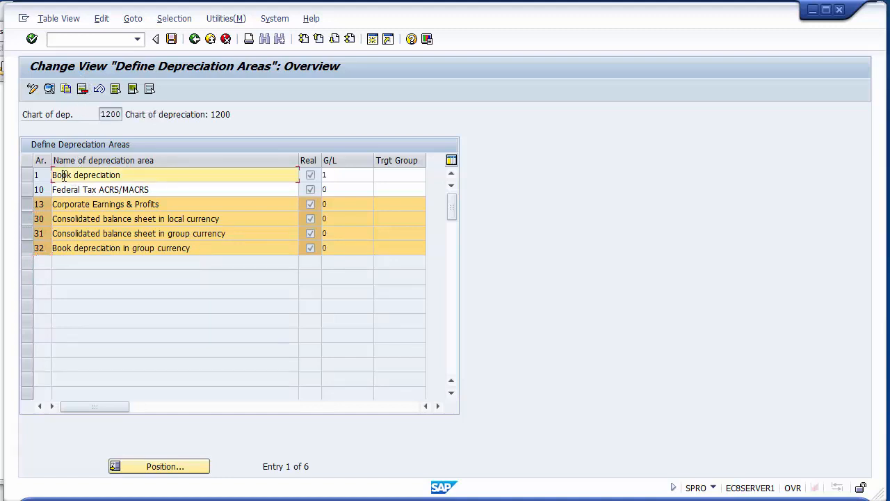
key("Down")
left_click(64, 175)
left_click(26, 204)
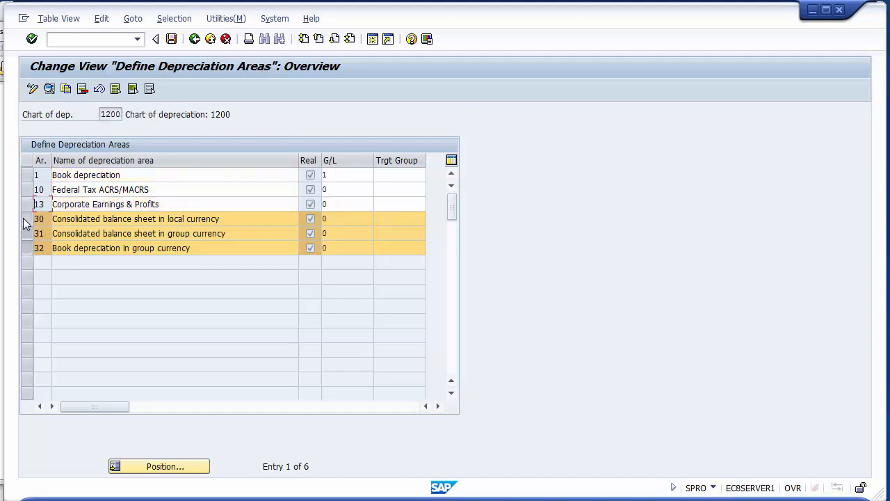
left_click(26, 219)
left_click(27, 234)
left_click(27, 248)
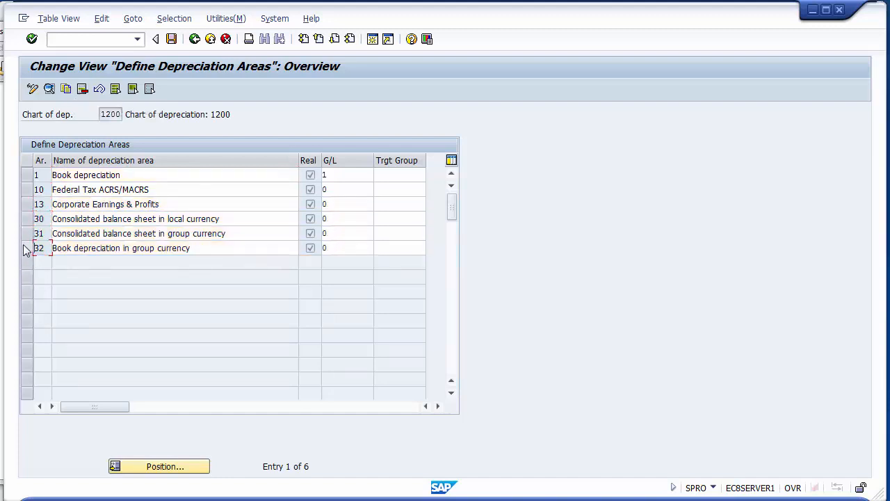
- Delete depreciation areas 32, 31, 30 and 13 from chart of depreciation 1200
left_click(26, 248)
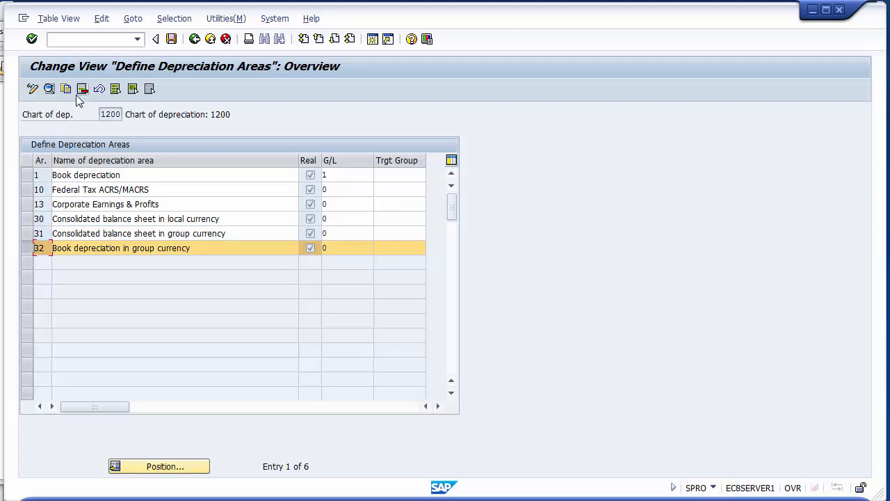
left_click(82, 89)
left_click(28, 235)
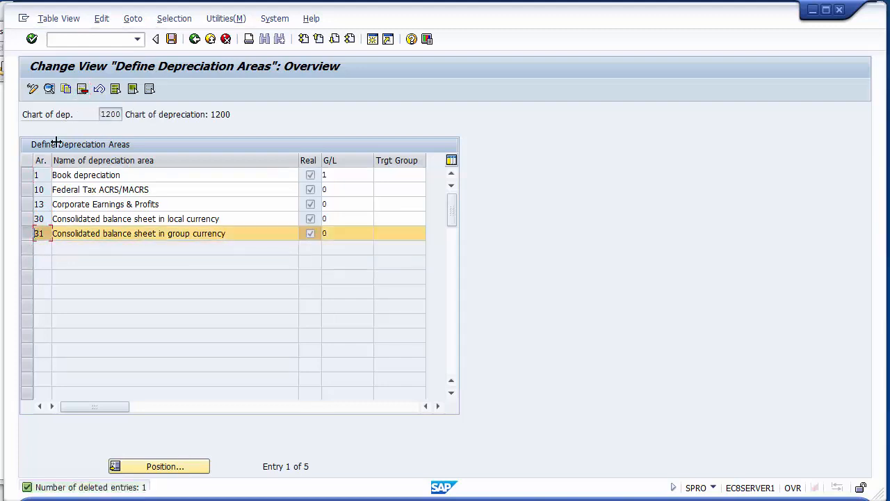
left_click(82, 89)
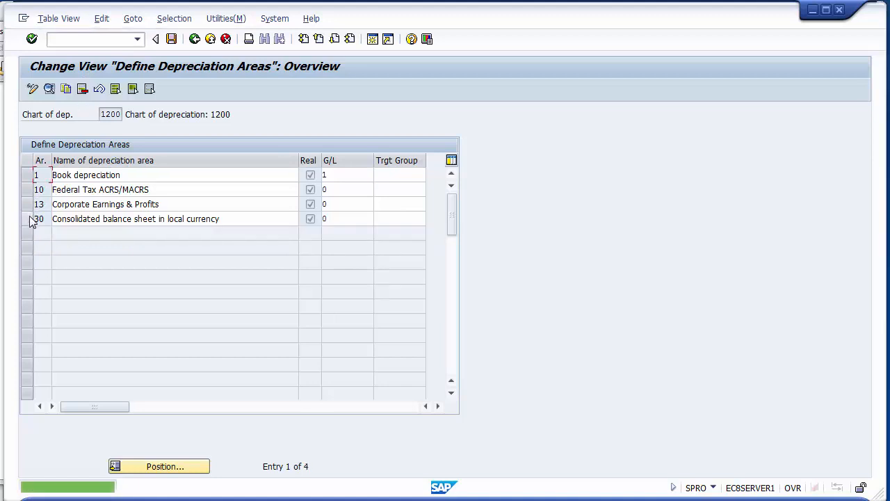
left_click(28, 219)
left_click(28, 204)
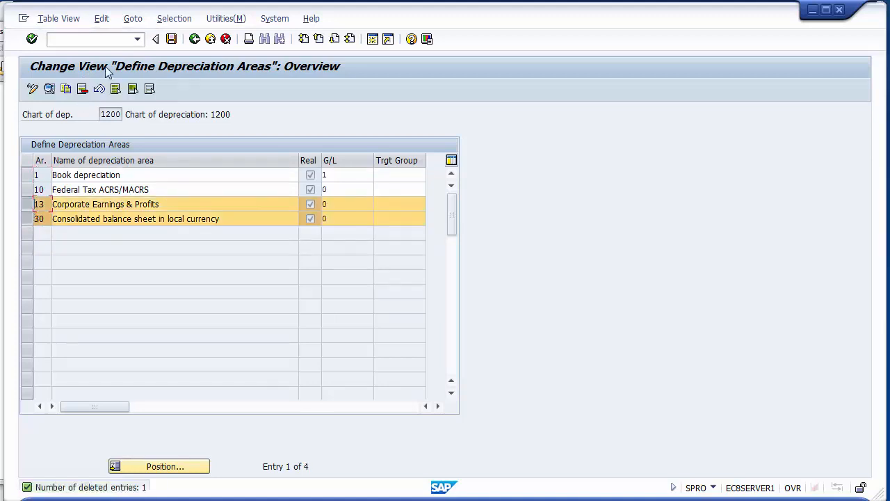
left_click(82, 89)
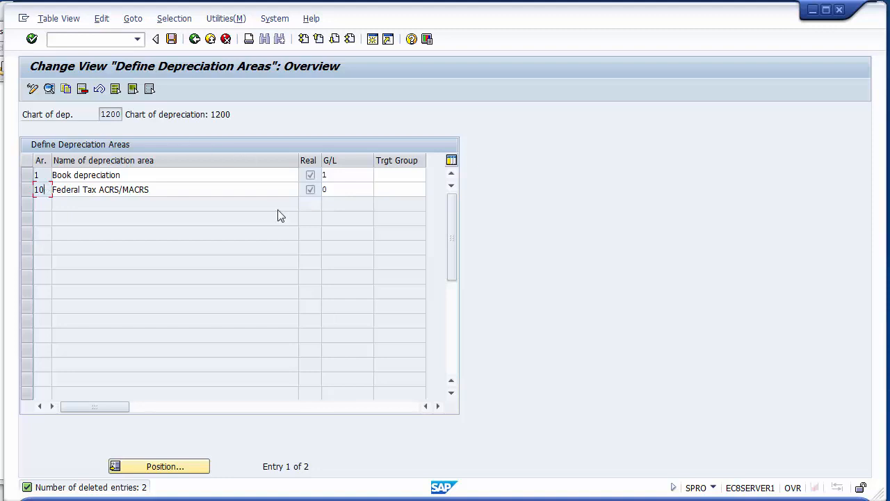
- Set the G/L posting option of the Book depreciation area to 1, Area Posts in Realtime
left_click(347, 177)
key("F4")
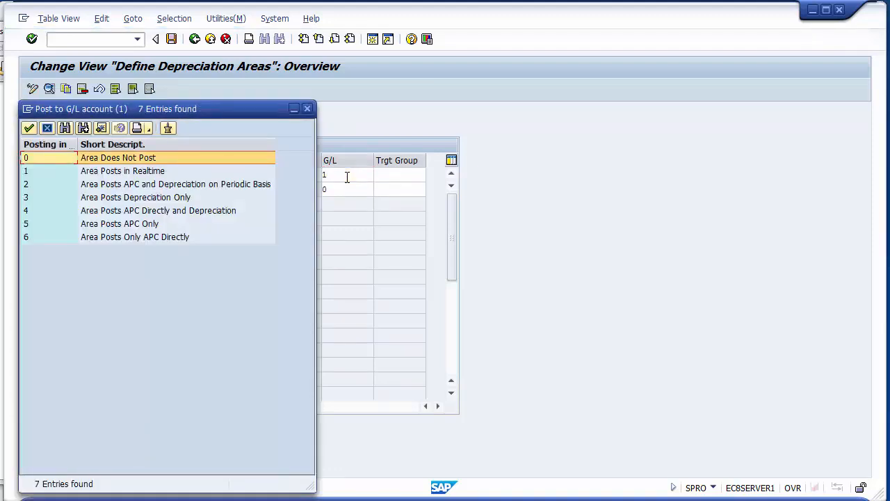
key("Down")
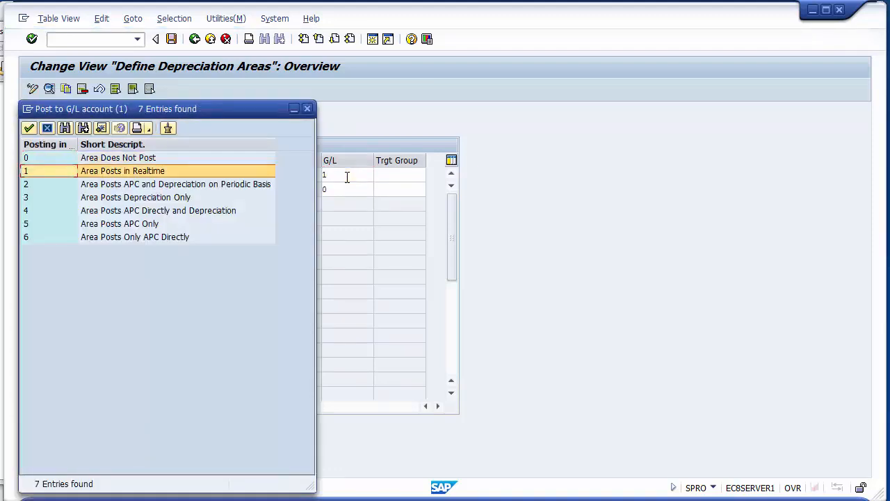
left_click(142, 172)
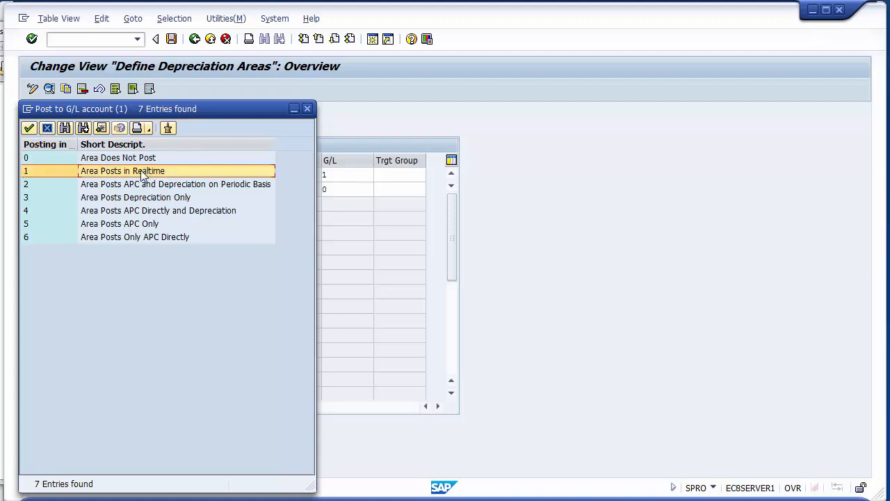
double_click(175, 174)
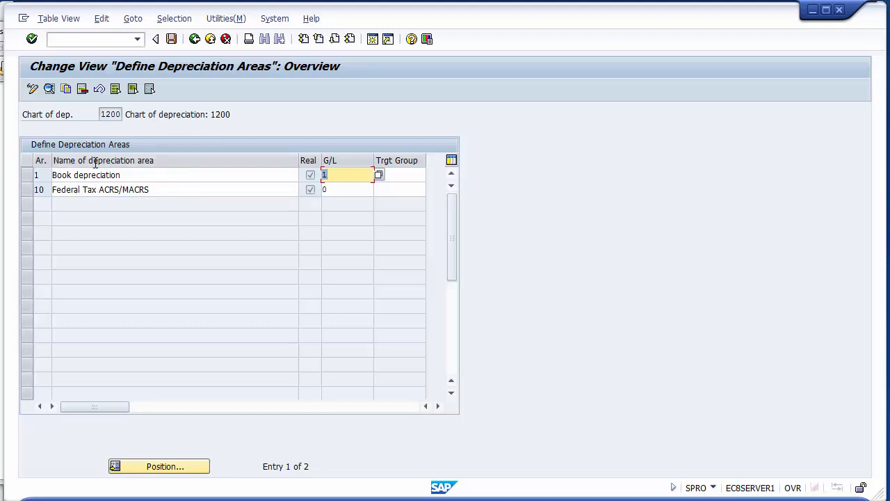
- Save the depreciation area changes, accept the area deletion messages, and record them in the FICO Configurations customizing request
left_click(172, 39)
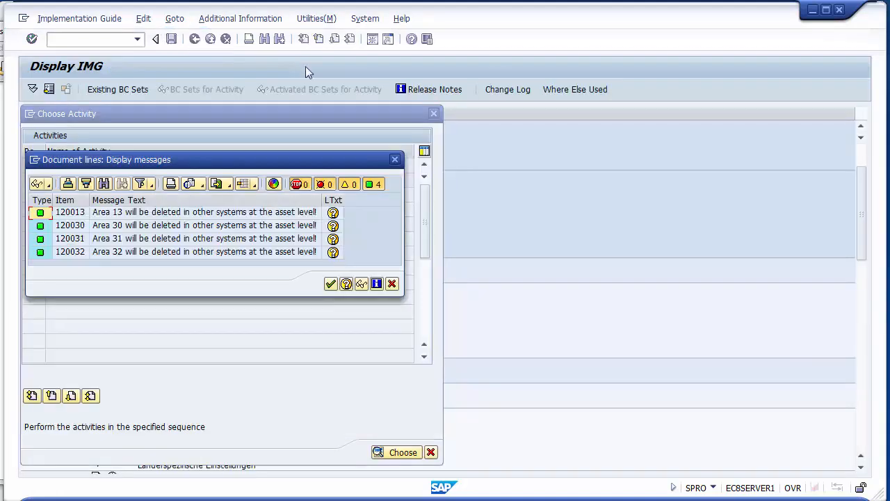
left_click(215, 213)
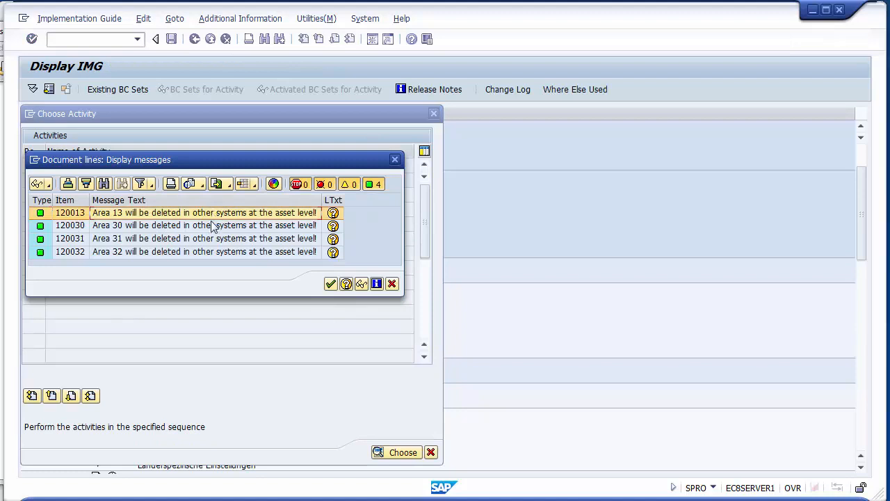
left_click(213, 227)
left_click(214, 238)
left_click(216, 252)
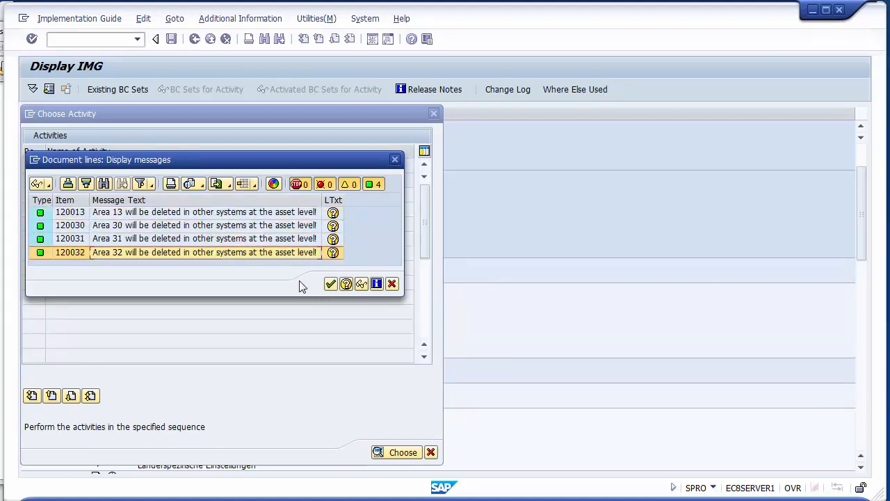
left_click(329, 285)
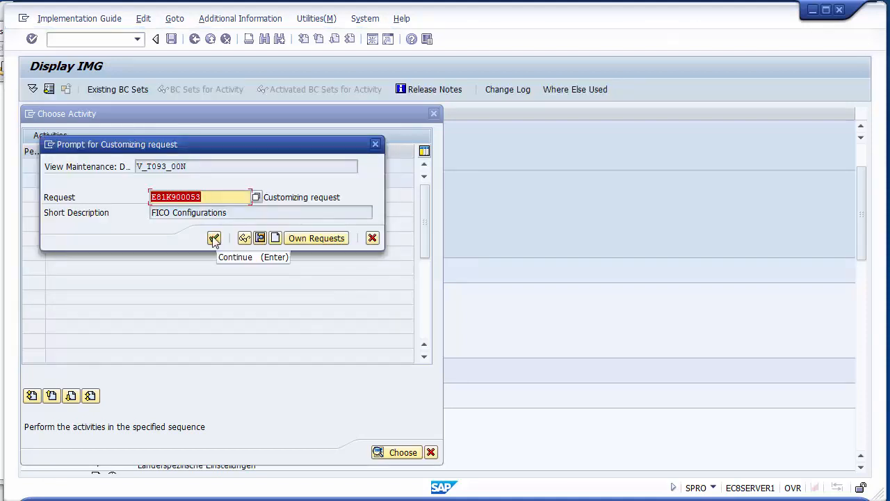
left_click(214, 238)
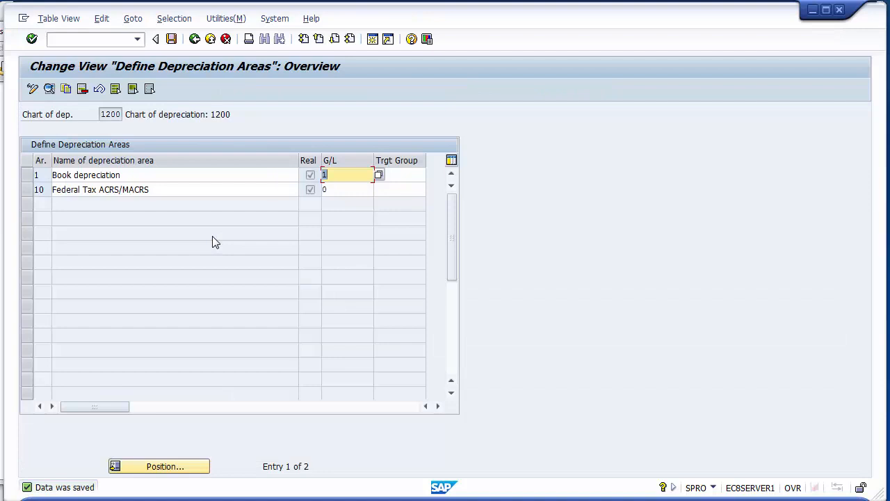
- Review the remaining depreciation areas, Book depreciation and Federal Tax ACRS/MACRS
left_click(25, 178)
left_click(26, 189)
left_click(27, 179)
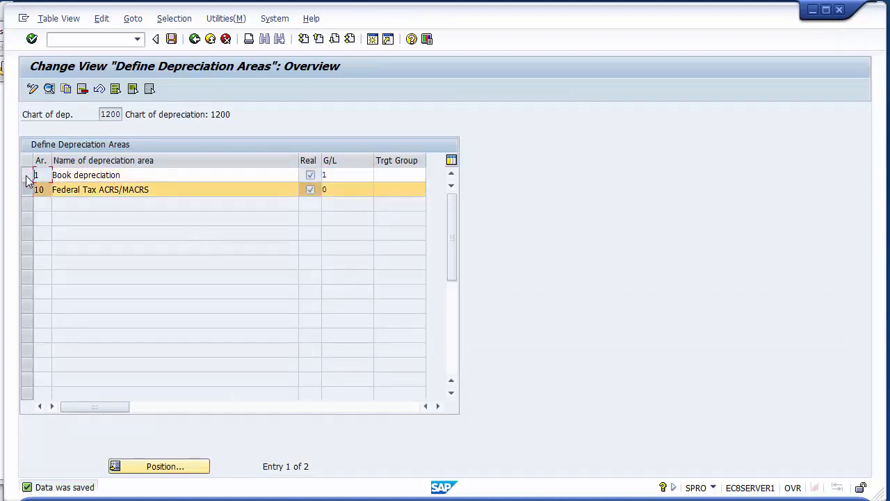
left_click(28, 190)
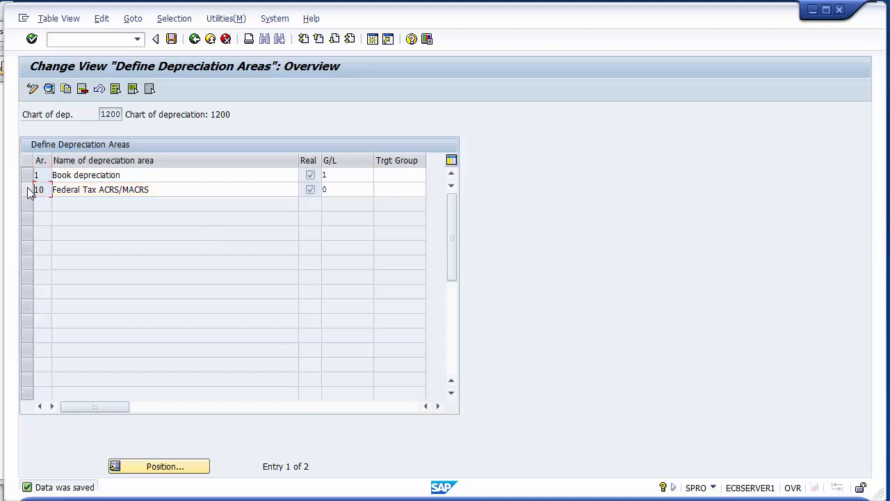
left_click(101, 189)
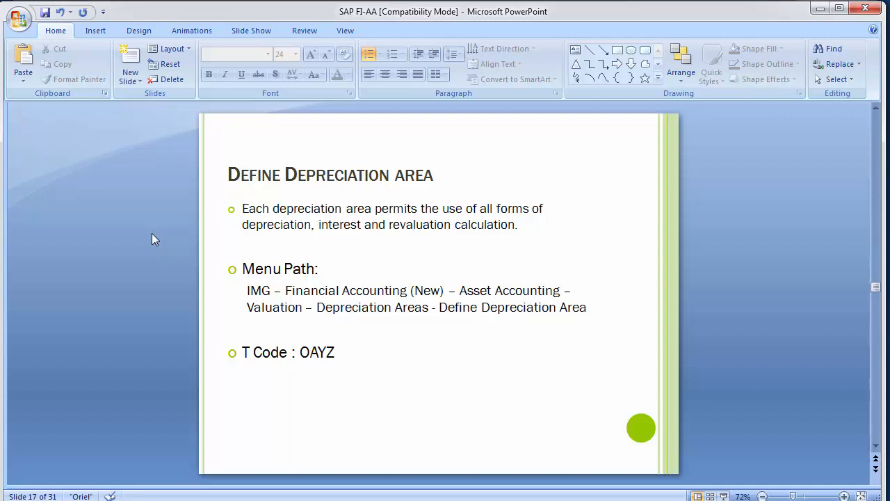
- Read the PowerPoint slide on specifying the document type for posting of depreciation, and return to SAP
scroll(151, 233, "down", 1)
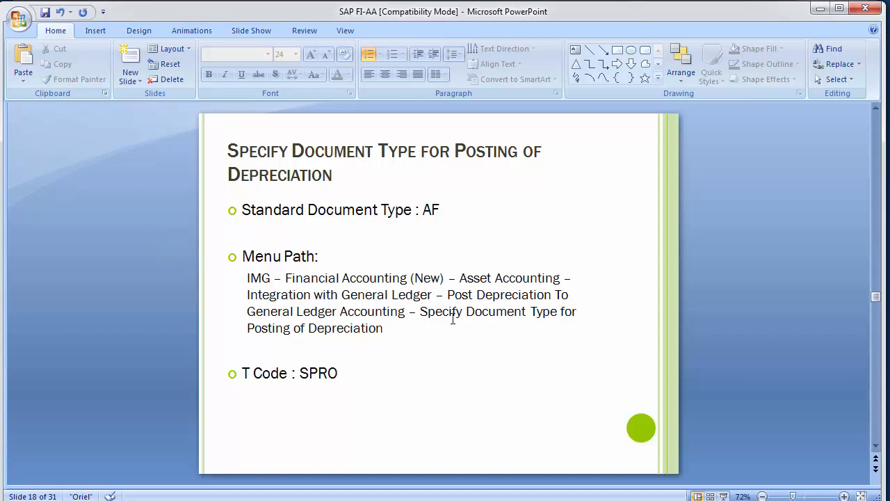
left_click(394, 309)
key("alt+Tab")
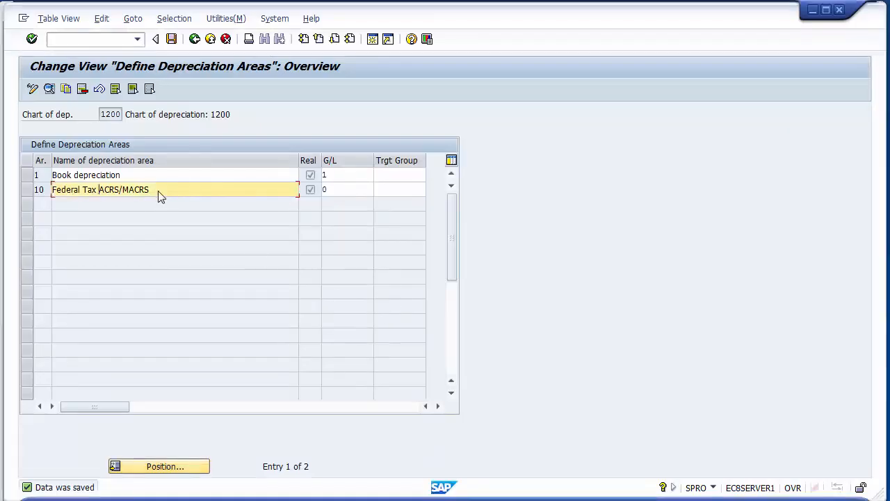
- Leave the depreciation area definition and collapse Organizational Structures and Valuation under Asset Accounting in the IMG
left_click(195, 38)
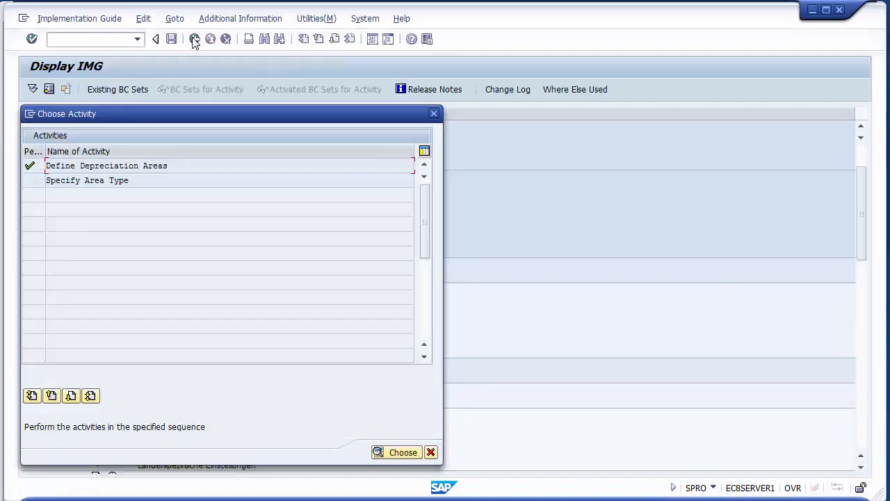
left_click(430, 453)
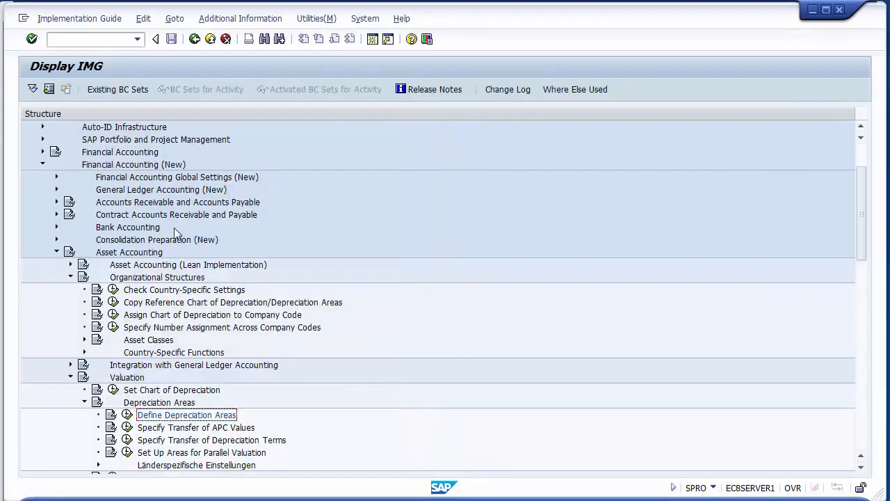
left_click(70, 277)
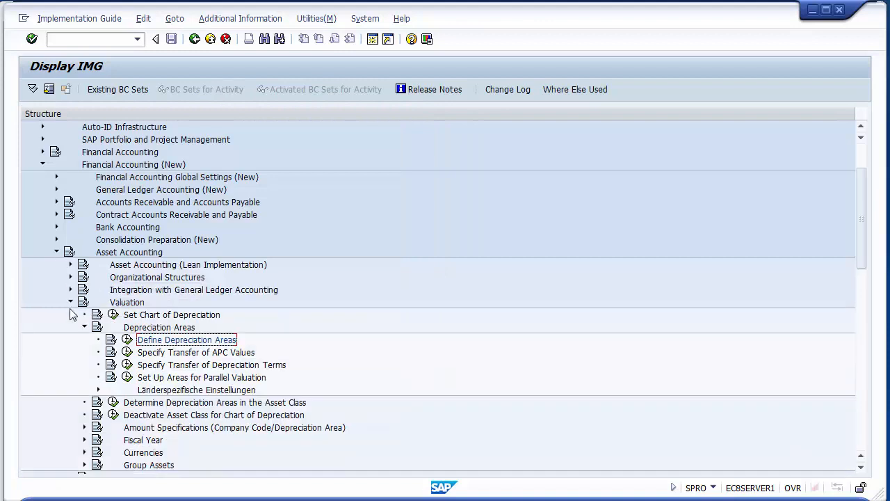
left_click(70, 303)
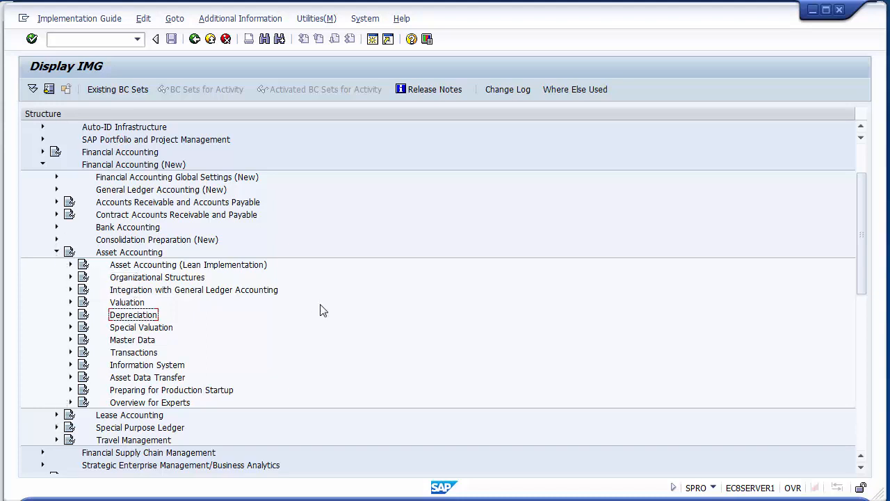
- Expand Integration with General Ledger Accounting and its Post Depreciation to General Ledger Accounting node, checking the path against the PowerPoint slide
left_click(182, 291)
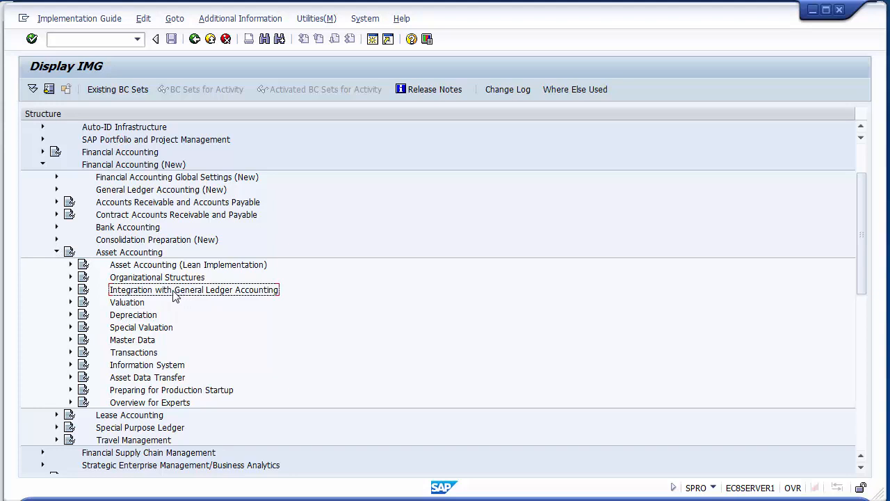
left_click(71, 290)
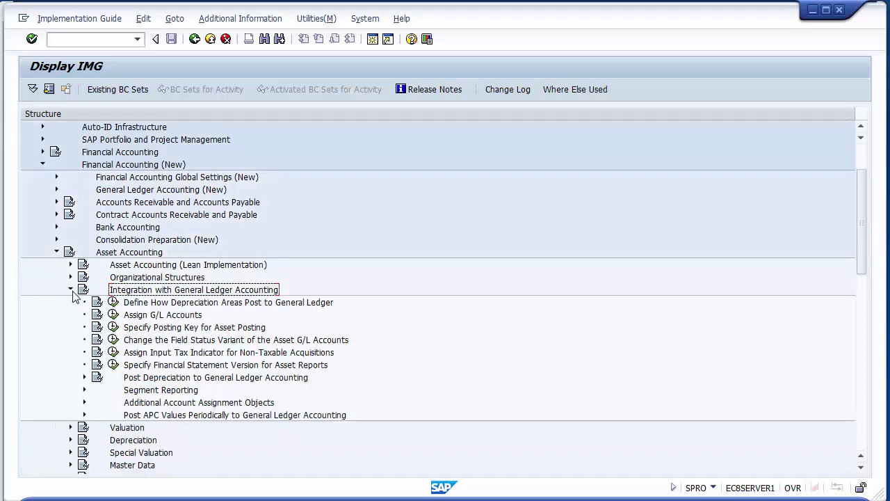
key("alt+Tab")
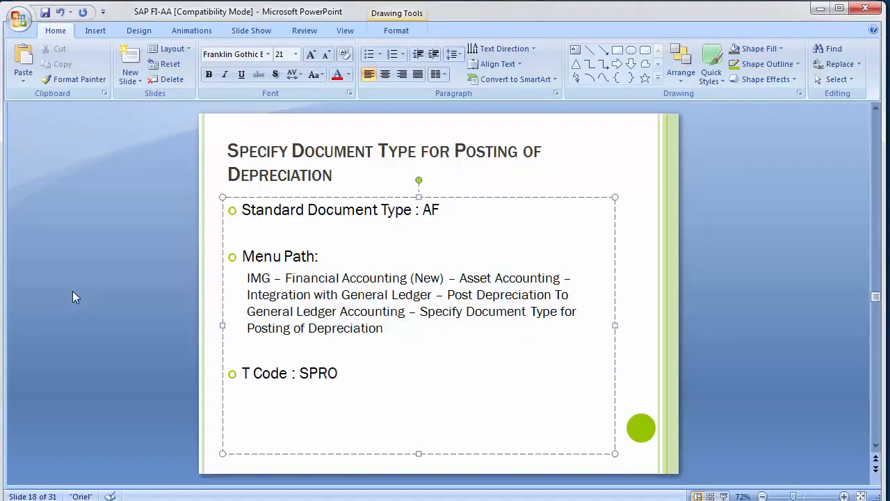
key("alt+Tab")
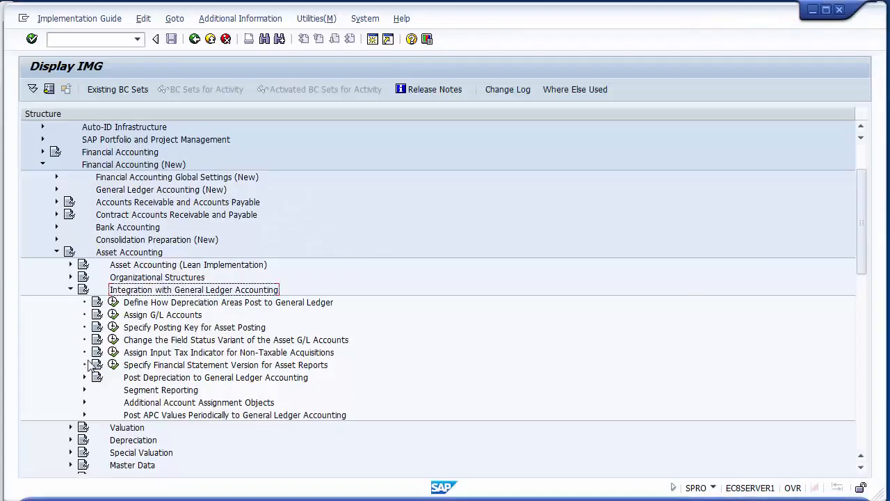
left_click(181, 377)
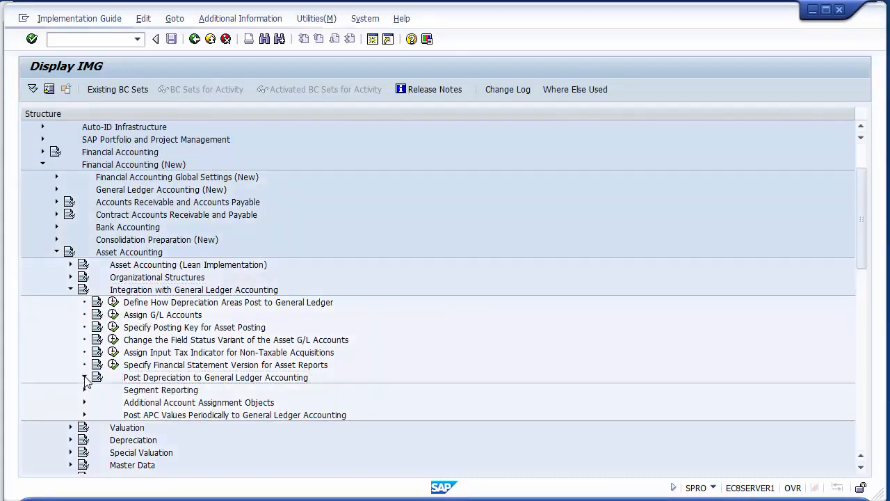
left_click(84, 377)
left_click(207, 391)
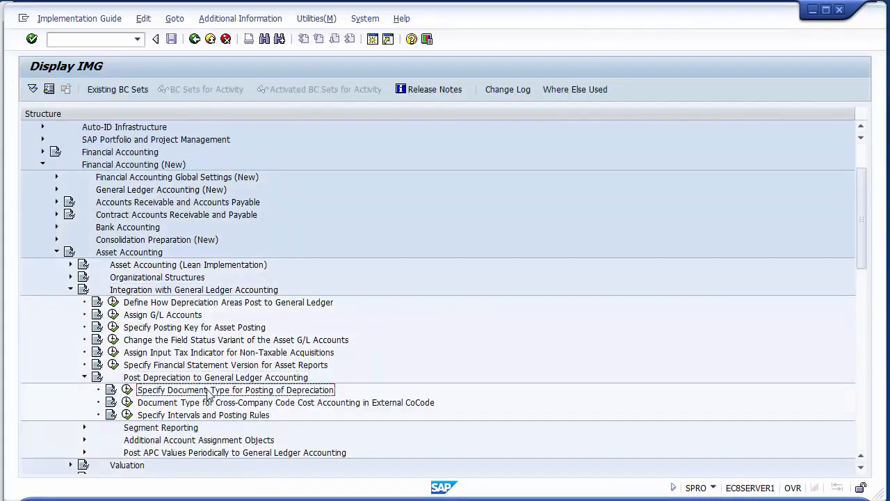
- Open the activity Specify Document Type for Posting of Depreciation under Post Depreciation to General Ledger Accounting
left_click(120, 255)
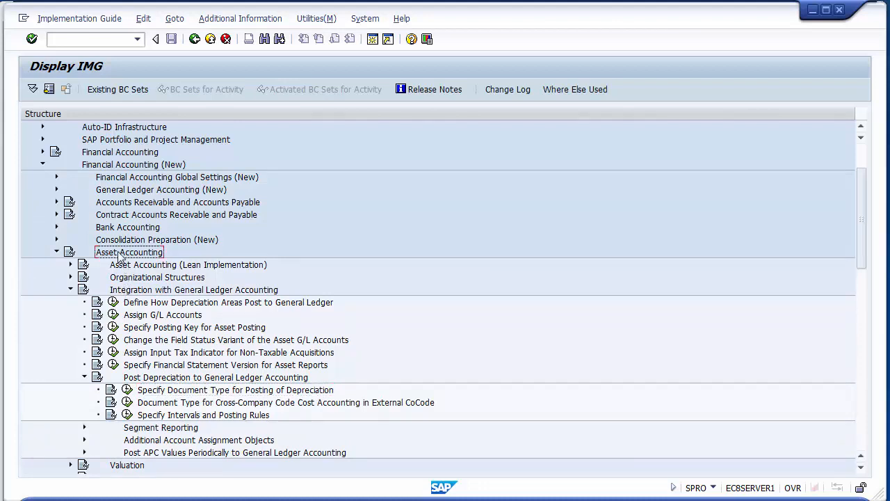
left_click(158, 292)
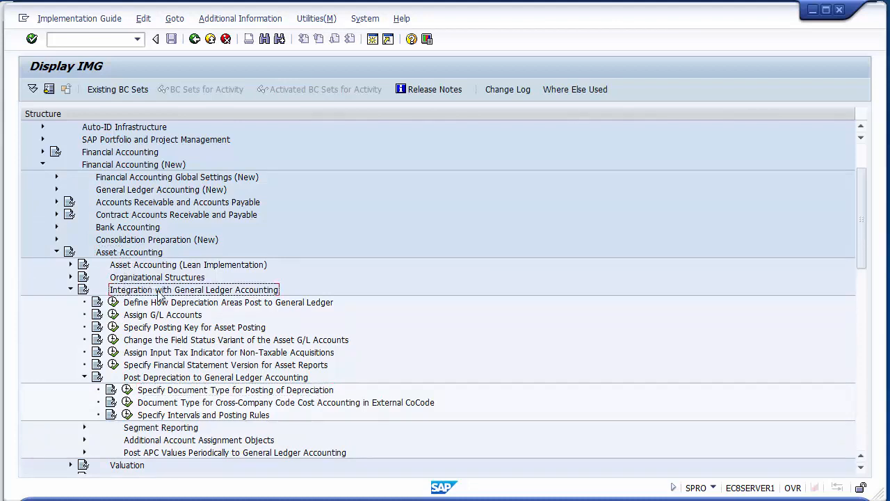
left_click(157, 381)
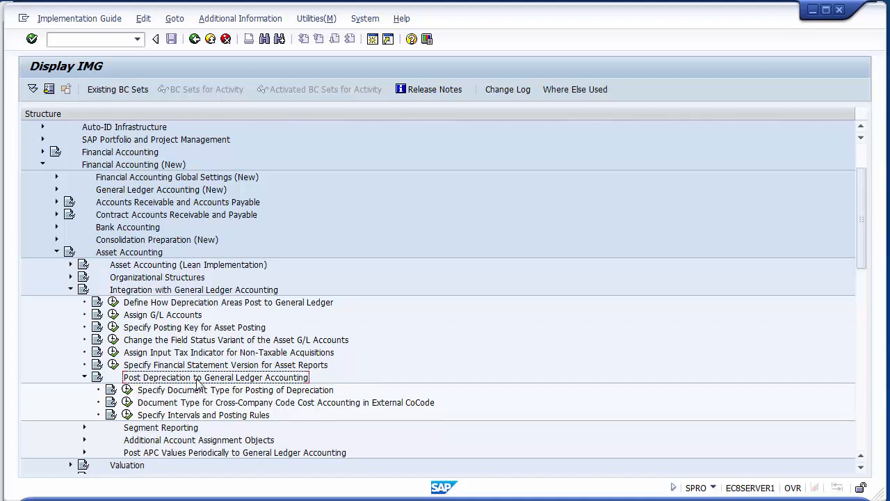
left_click(239, 393)
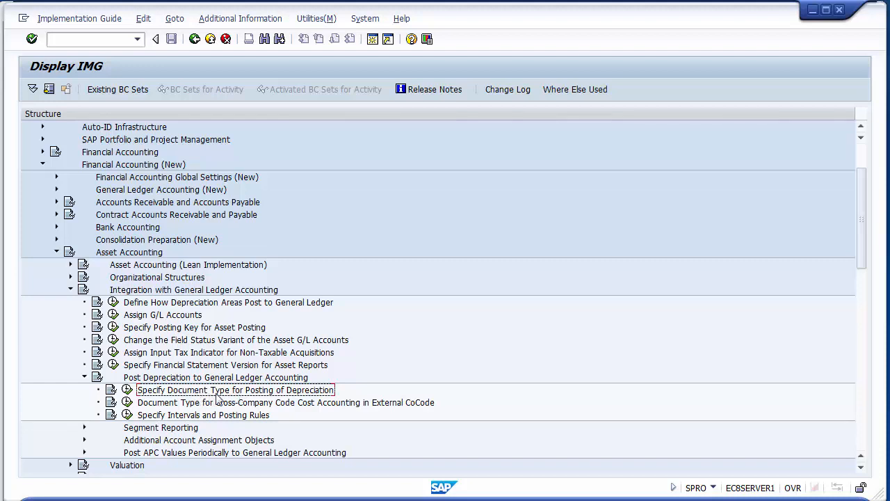
left_click(128, 392)
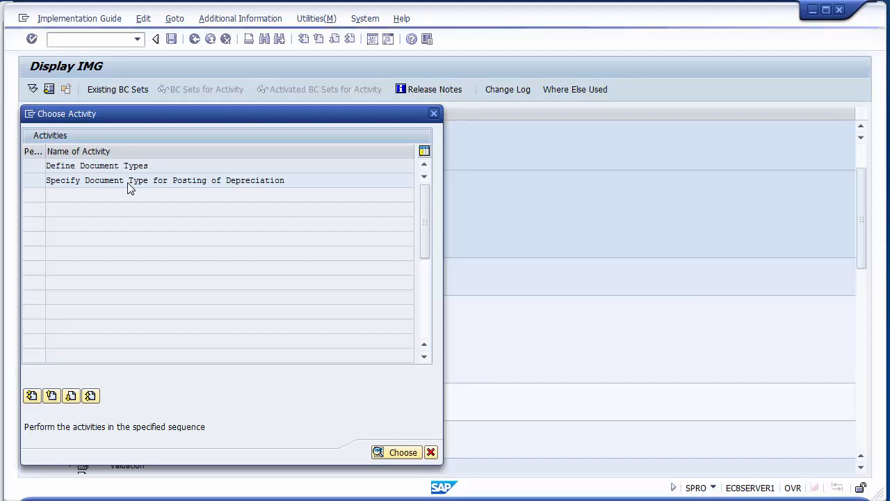
double_click(128, 182)
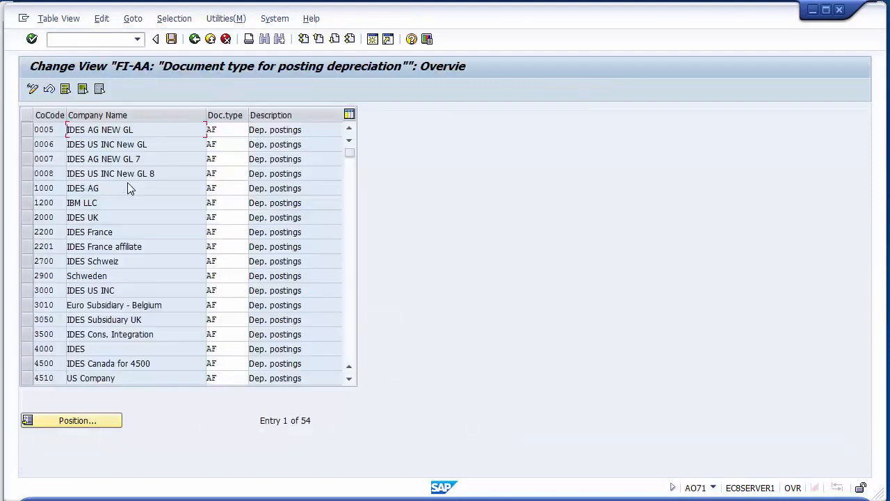
- Examine the document types assigned to the company codes for posting depreciation
left_click(236, 129)
key("Down")
key("Down")
key("Down")
key("Down")
key("Down")
key("Down")
key("Down")
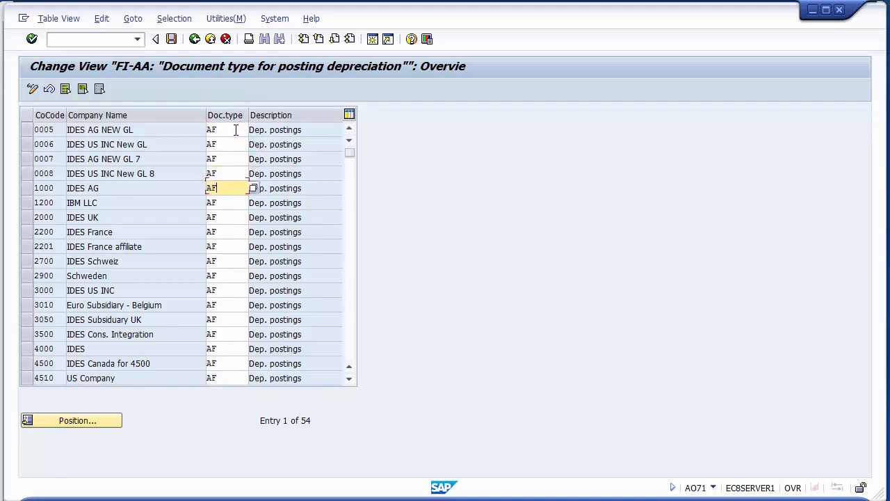
key("Down")
key("Down")
key("Down")
key("Down")
key("Down")
key("Down")
key("Down")
key("Down")
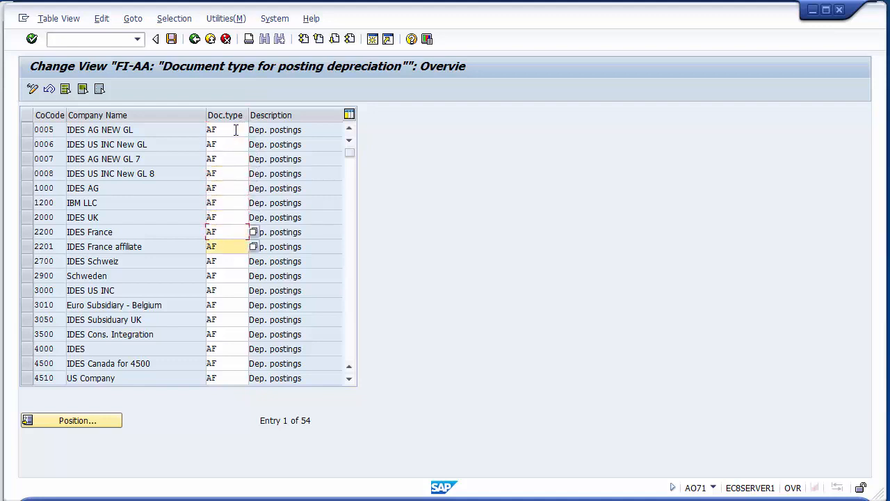
key("Down")
key("Down")
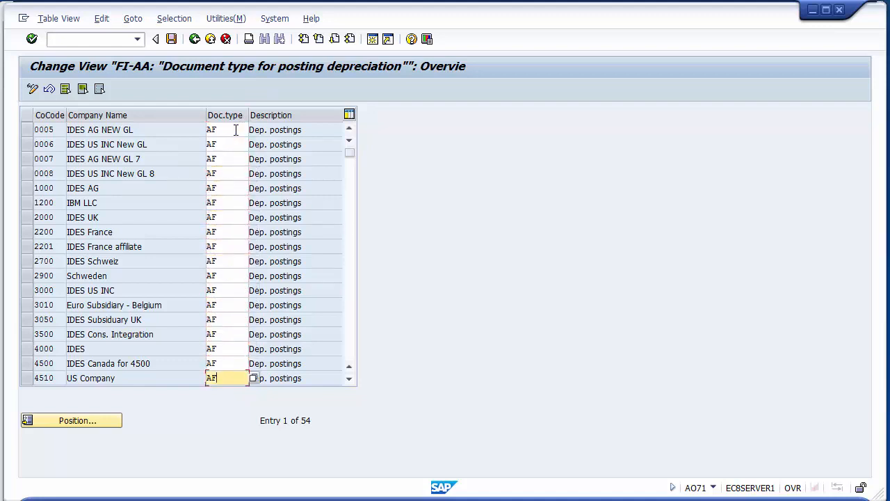
key("Page_Down")
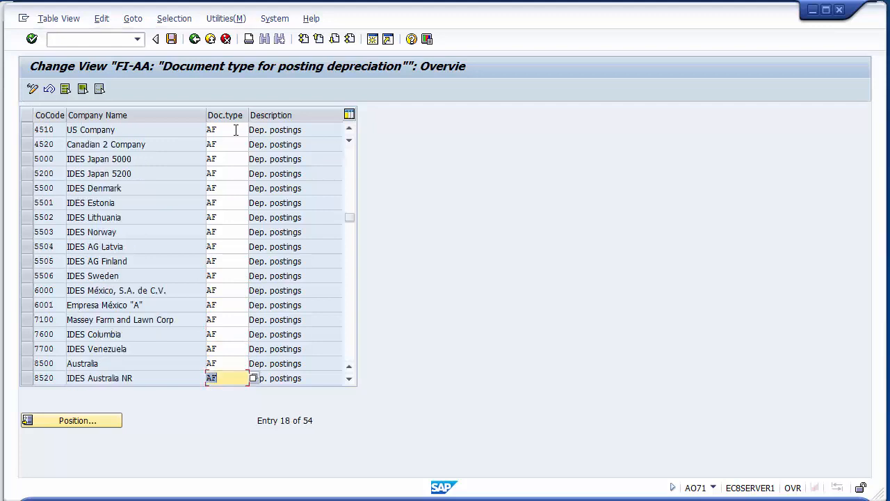
key("Page_Up")
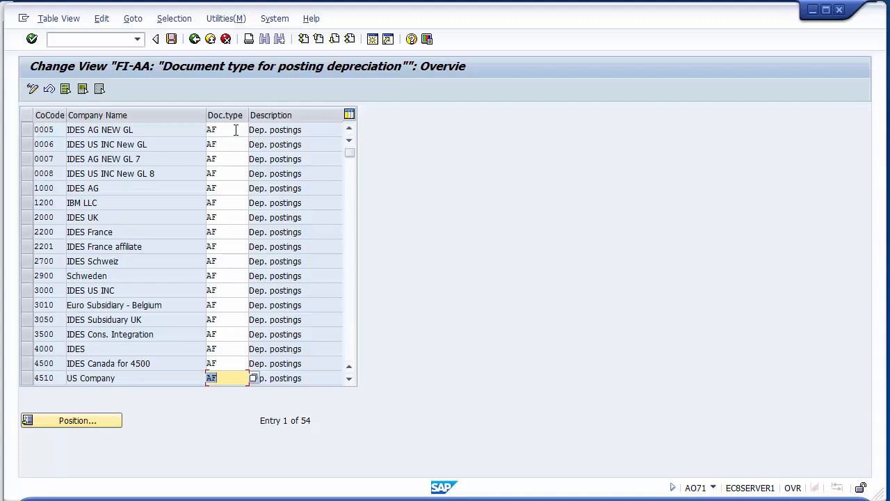
- Look up AF in the list of possible document types for company code 0005, then close the list without choosing
left_click(236, 130)
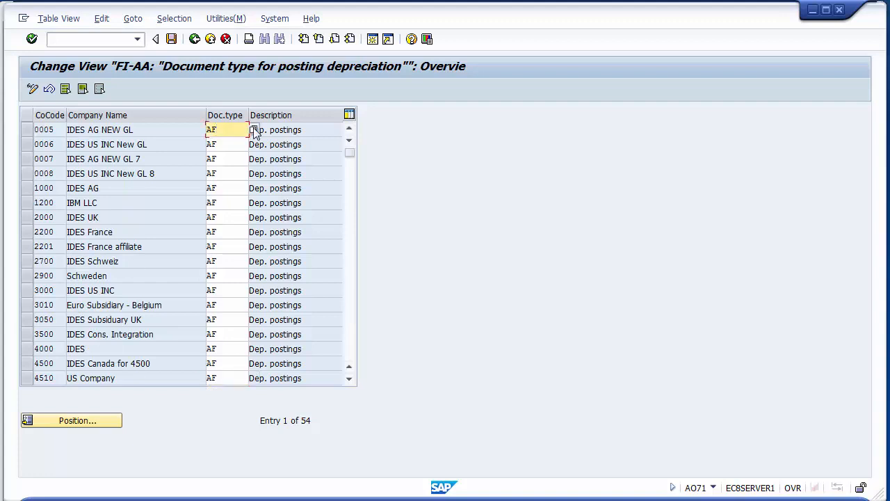
left_click(254, 130)
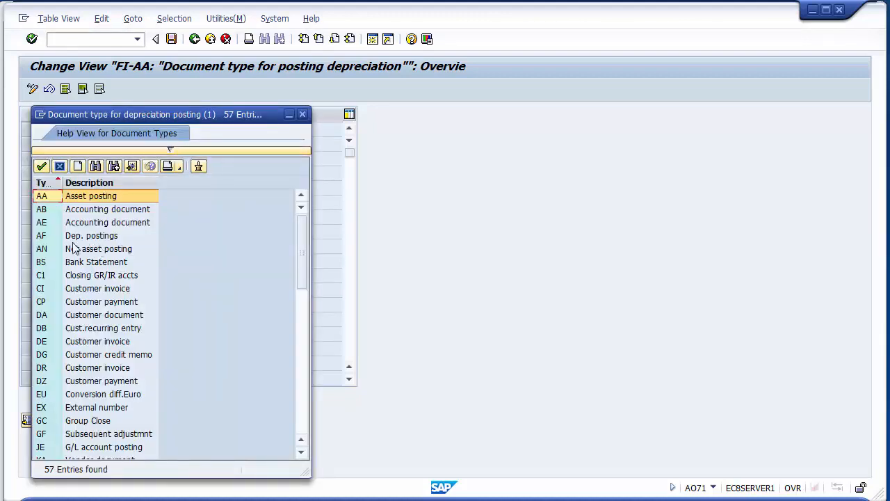
left_click(43, 238)
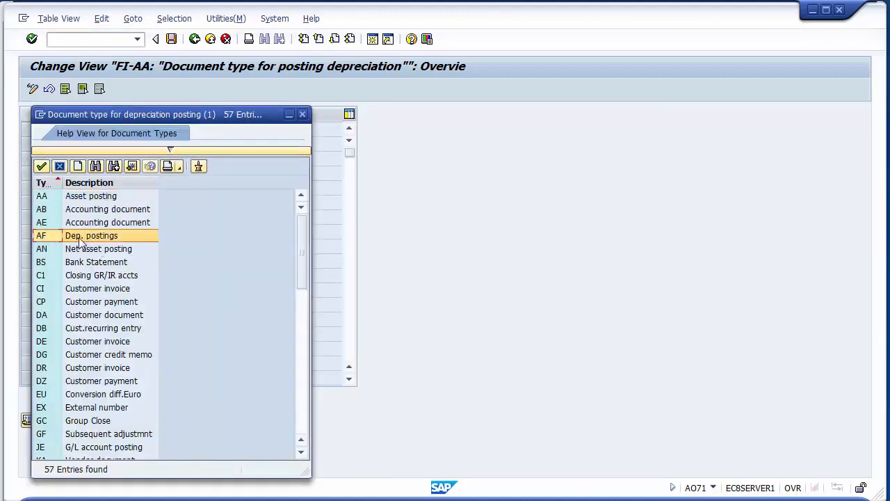
left_click(60, 168)
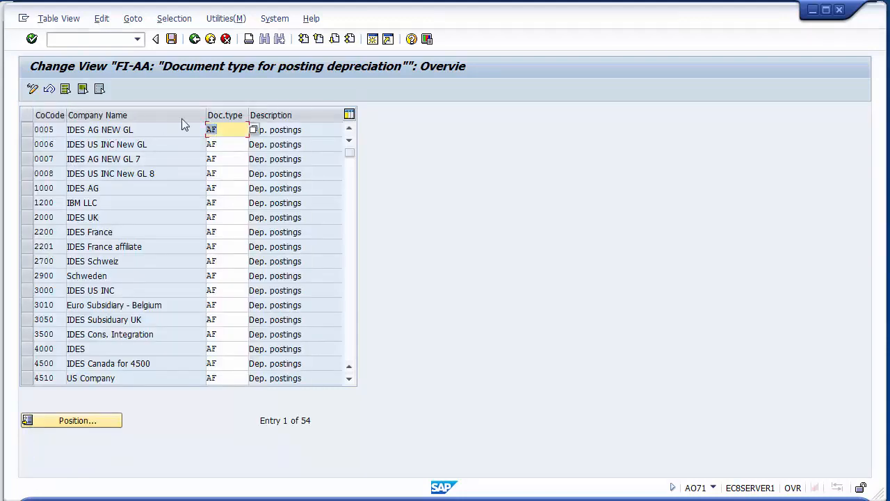
- Clear and re-enter AF as the depreciation posting document type for company code 0006
left_click(217, 144)
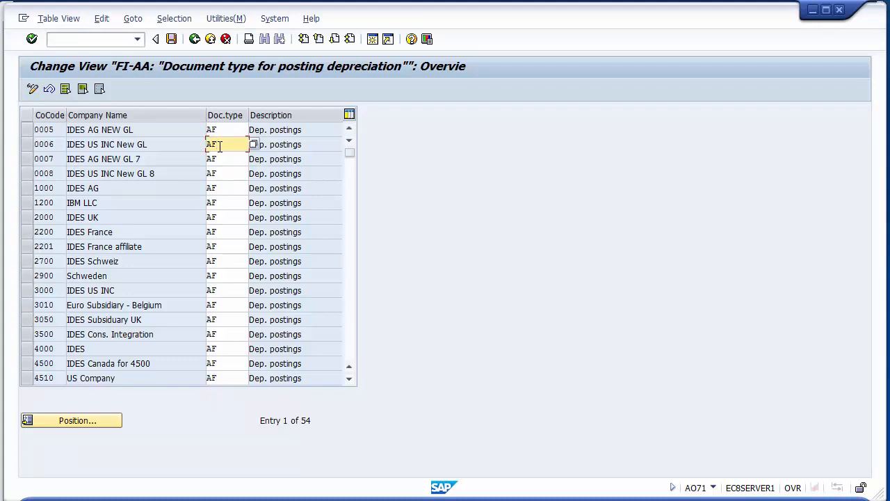
key("BackSpace")
key("BackSpace")
type("AF")
- Check the document type of company code 1200, save the assignments and return to the activity selection
left_click(28, 204)
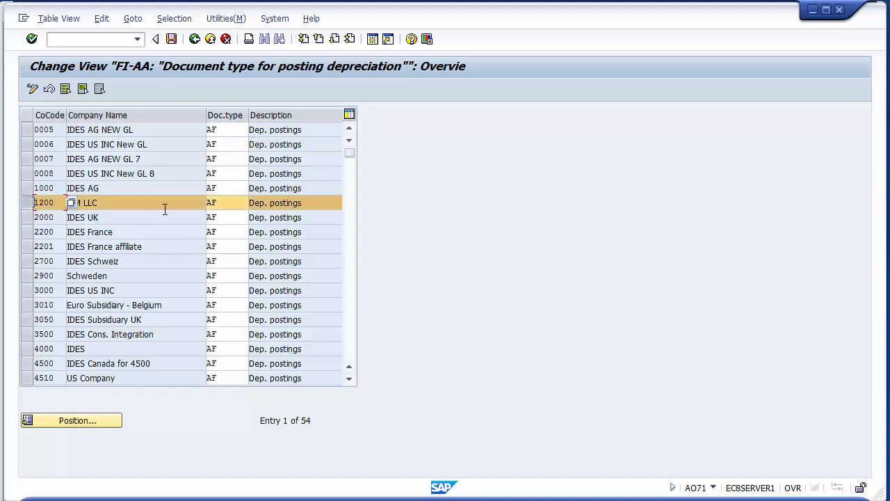
left_click(221, 206)
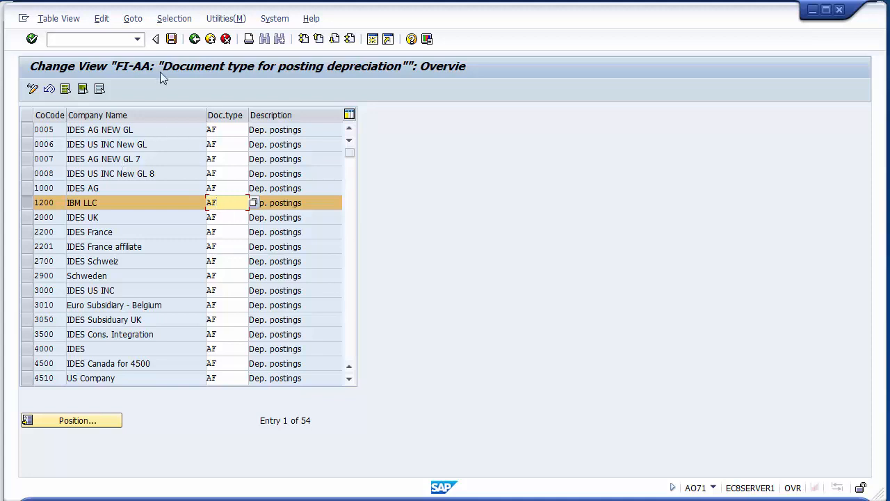
left_click(171, 40)
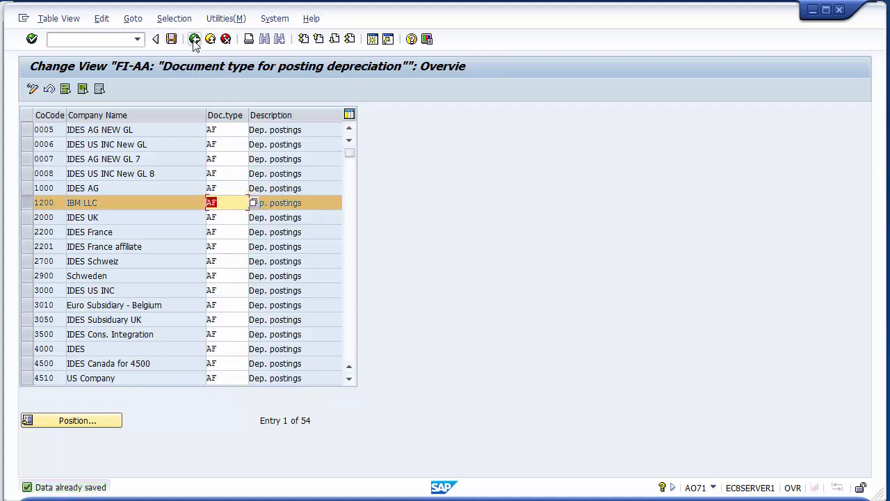
left_click(194, 39)
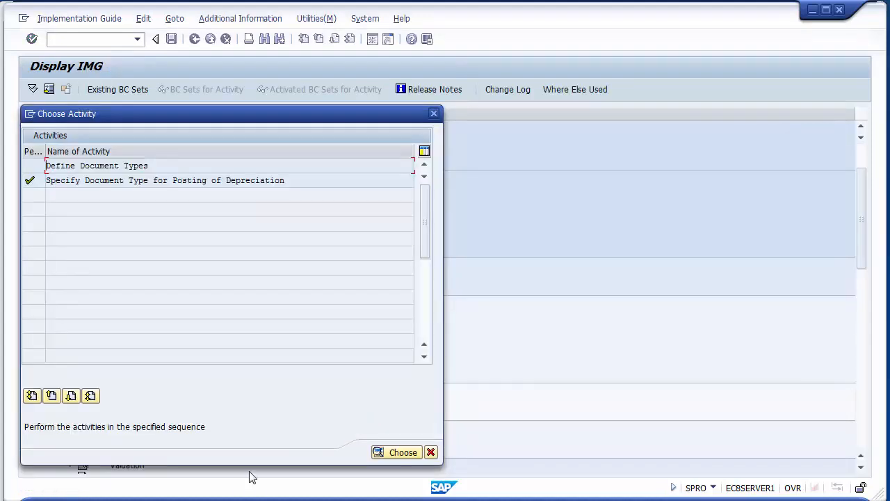
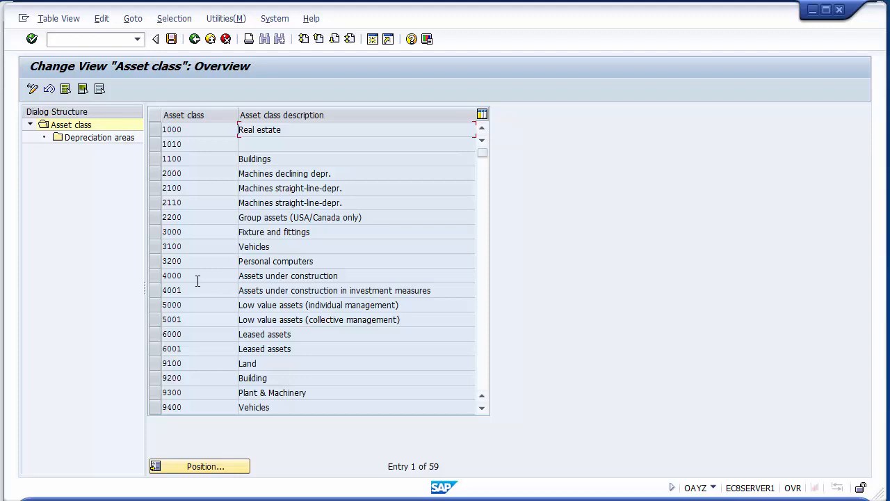
- Open the depreciation areas assigned to asset class 9100 Land
left_click(220, 363)
left_click(155, 363)
double_click(105, 138)
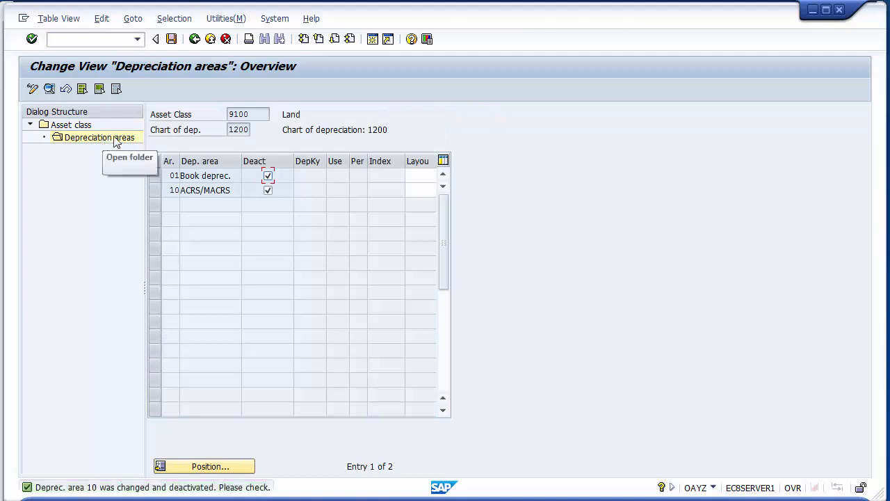
- Examine the Book deprec. area 01 and ACRS/MACRS area 10 entries of the Land asset class
left_click(193, 176)
left_click(166, 176)
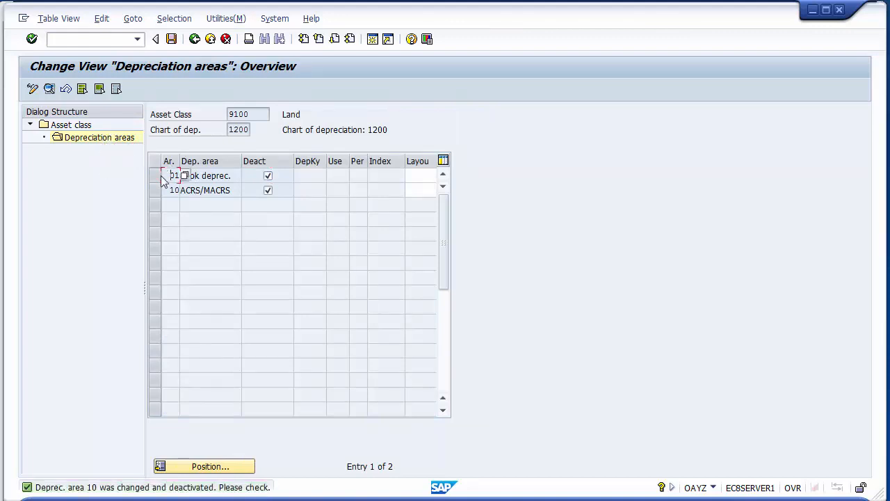
left_click(155, 177)
left_click(155, 189)
left_click(155, 176)
left_click(154, 188)
left_click(153, 176)
left_click(153, 188)
left_click(153, 177)
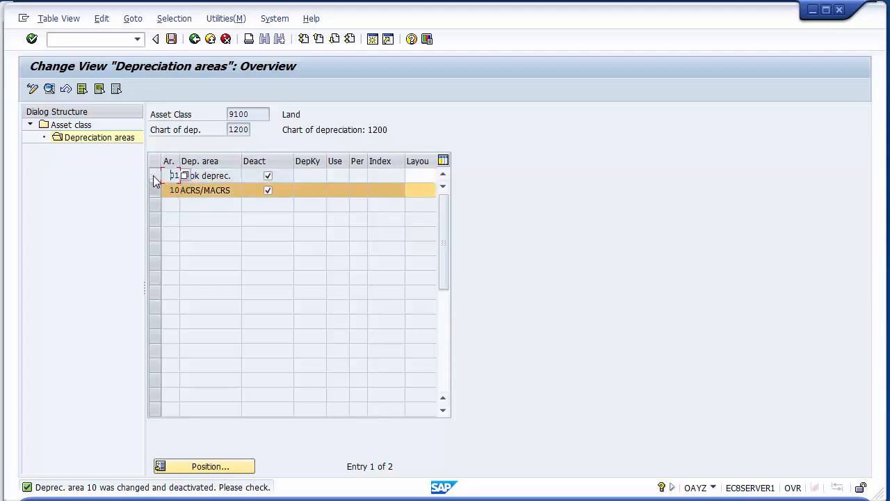
left_click(155, 186)
- Set the screen layout of Land's depreciation area 01 to 1000, Depr. on main asset no. level, from the possible layout rules
left_click(414, 175)
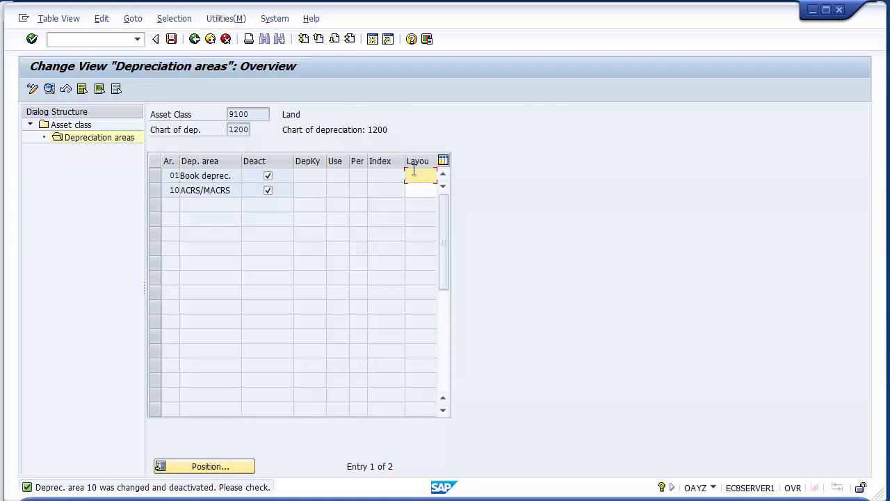
type("1000")
key("F4")
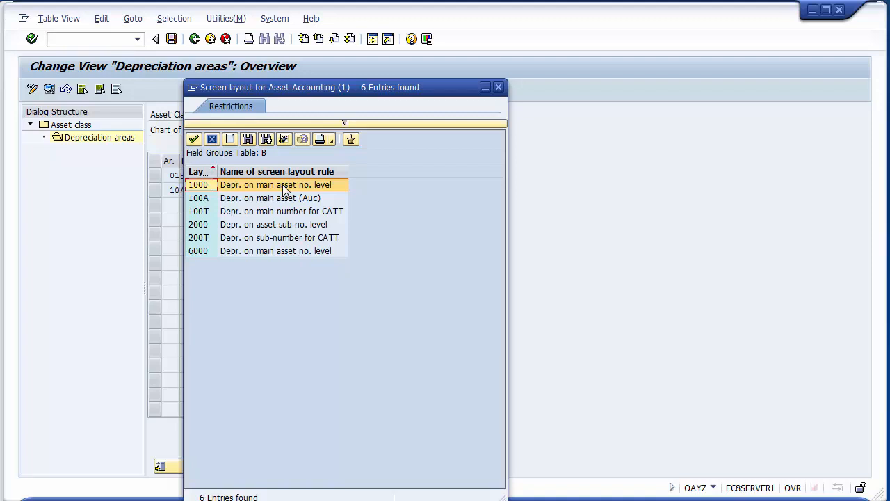
double_click(268, 185)
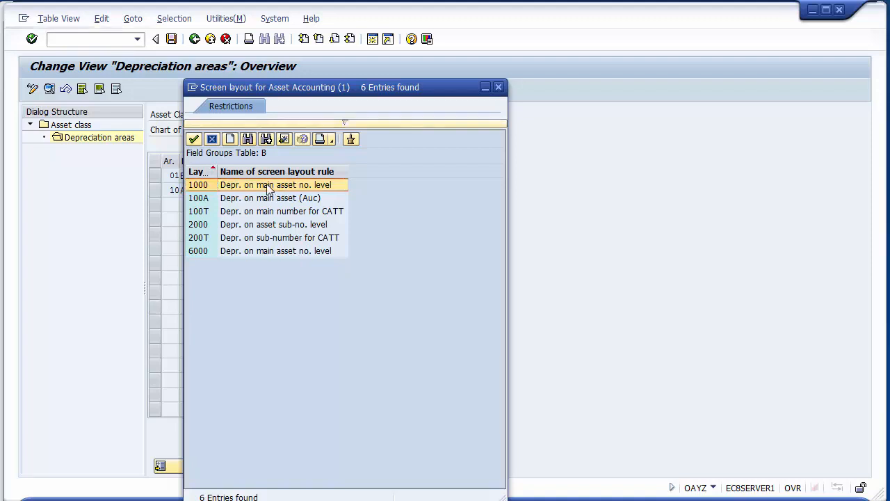
left_click(268, 190)
- Set the screen layout of Land's depreciation area 10 to 1000 and return to the asset class list
left_click(411, 188)
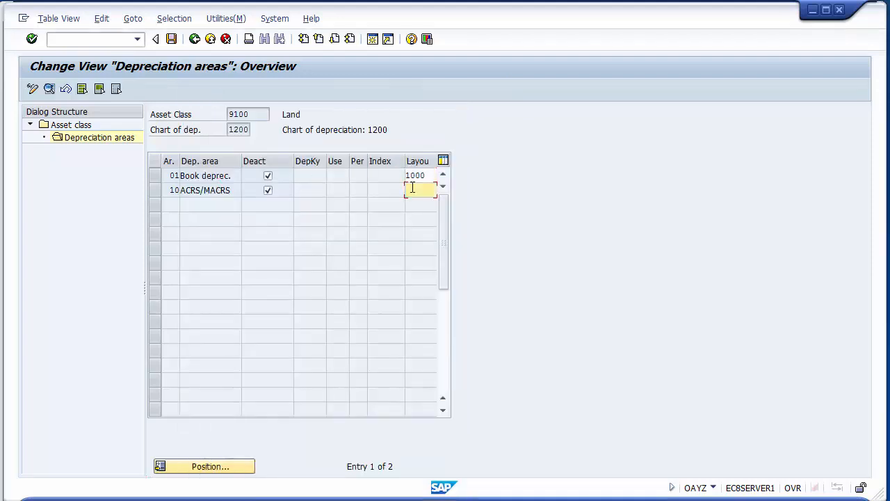
type("1000")
left_click(288, 115)
left_click(429, 176)
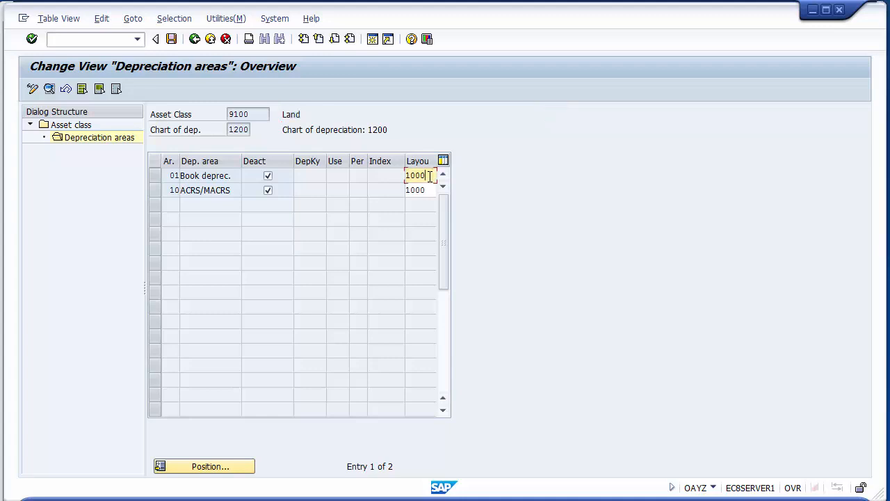
left_click_drag(425, 176, 407, 176)
left_click(195, 39)
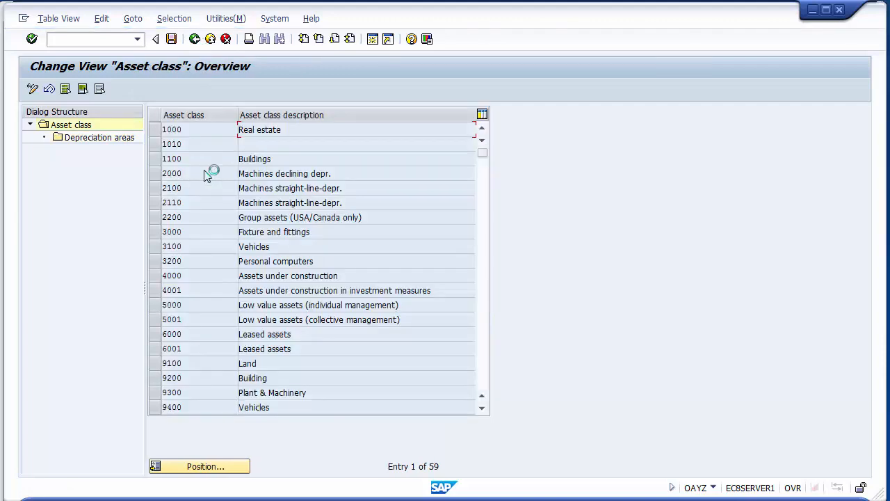
- Assign screen layout 1000 to depreciation areas 01 and 10 of asset class 9200 Building, returning to the asset class list
left_click(202, 378)
left_click(155, 382)
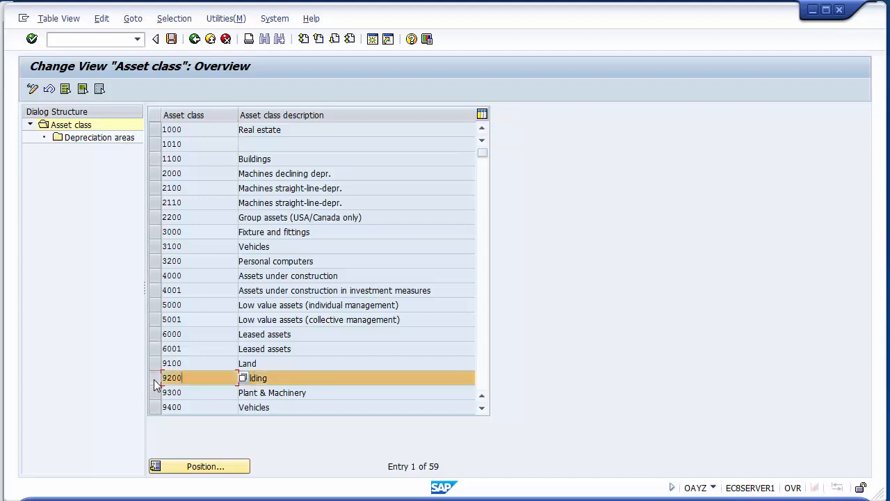
double_click(89, 139)
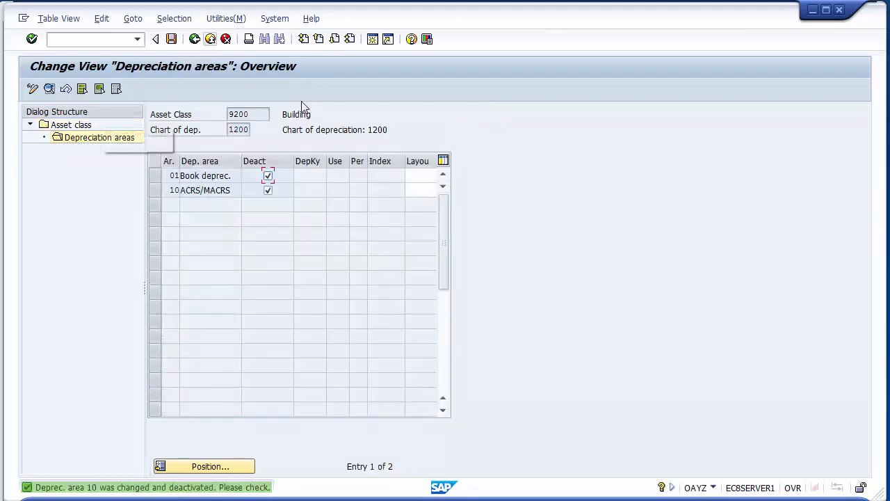
left_click(410, 174)
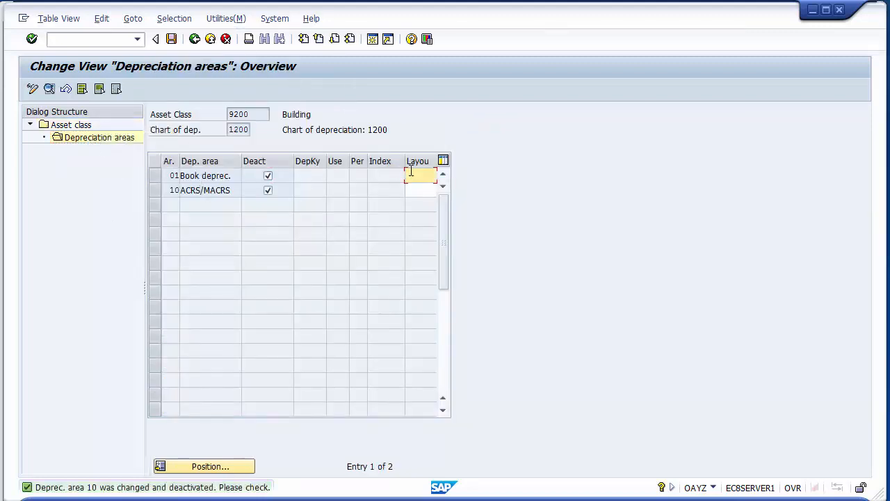
type("1000")
key("Down")
type("1")
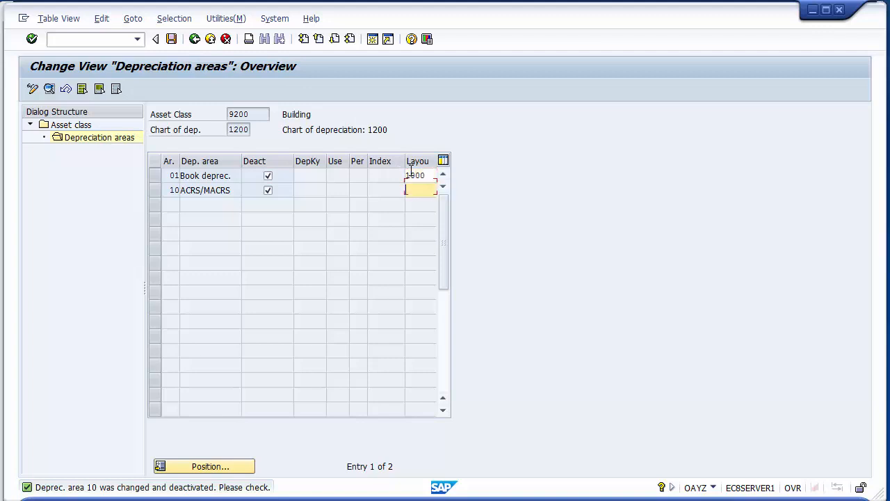
type("000")
left_click(192, 43)
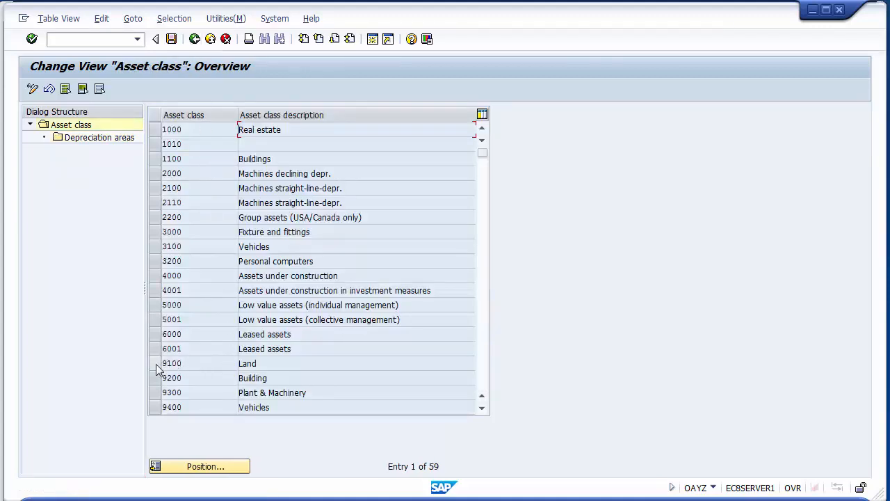
- Clear the deactivation flags of depreciation areas 01 and 10 for asset class 9100 Land, returning to the asset class list
left_click(156, 364)
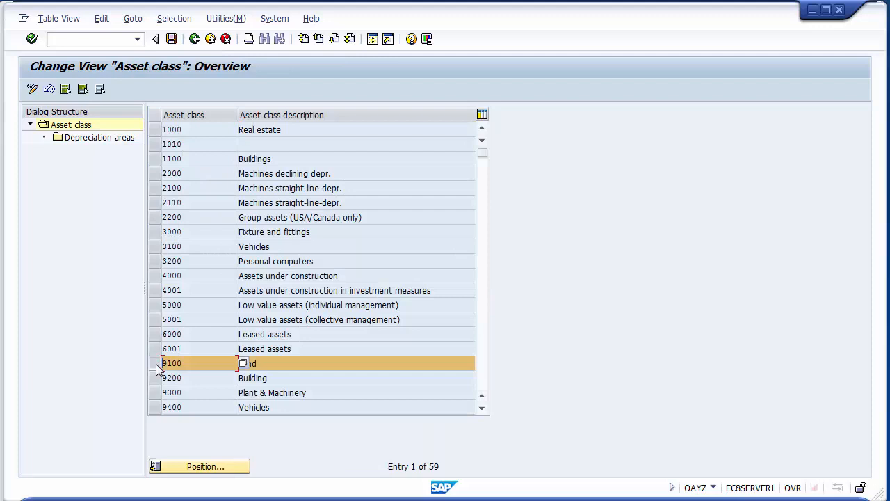
double_click(104, 141)
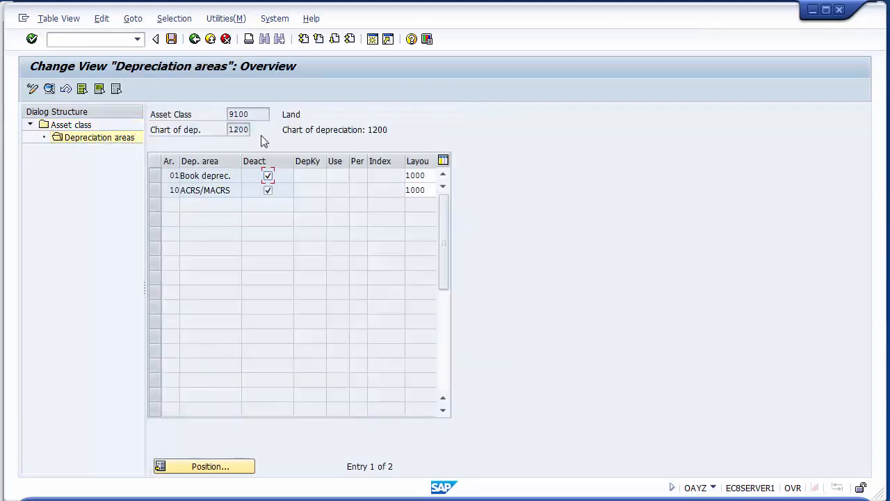
left_click(268, 190)
left_click(268, 176)
left_click(268, 190)
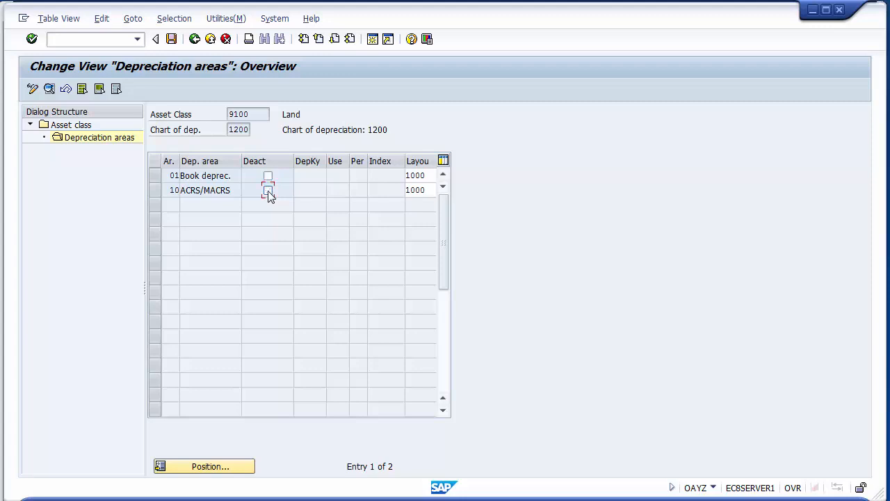
left_click(282, 115)
left_click(195, 39)
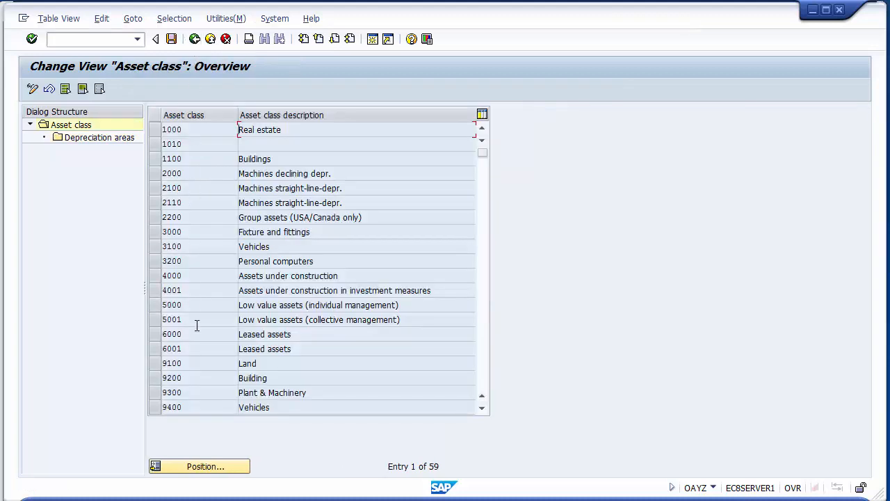
- Clear the deactivation flags of depreciation areas 01 and 10 for asset class 9200 Building, returning to the asset class list
left_click(156, 378)
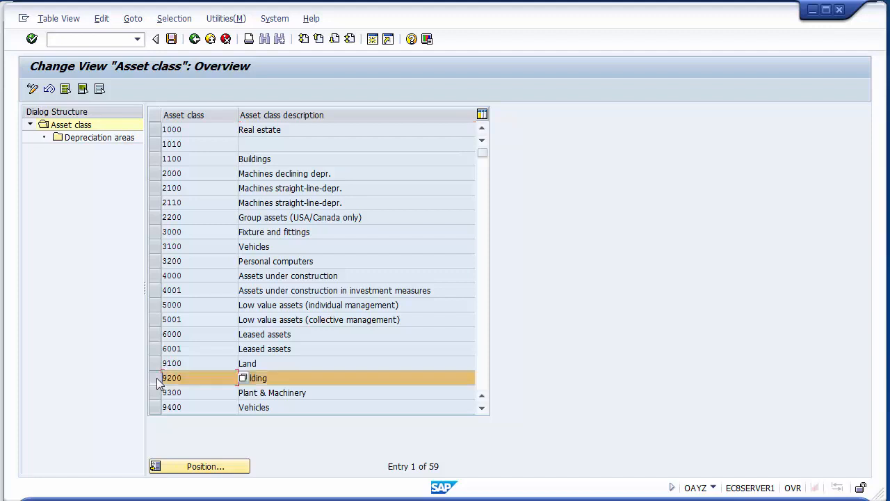
double_click(108, 139)
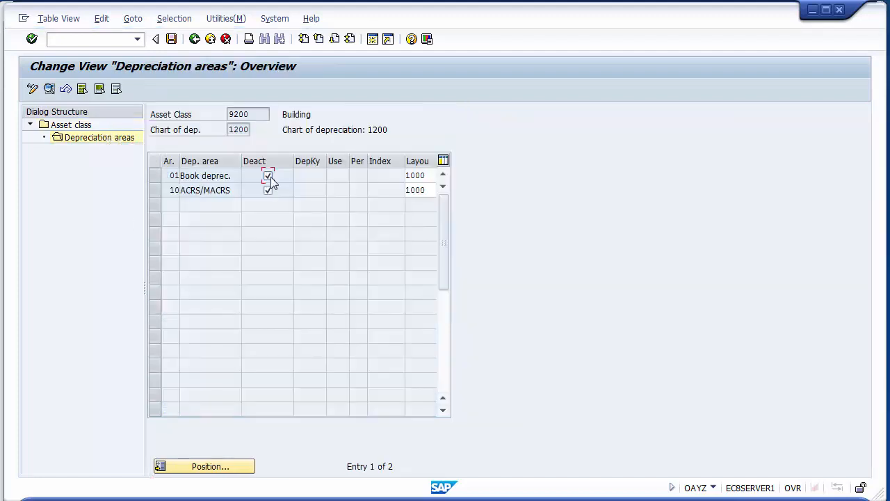
left_click(432, 176)
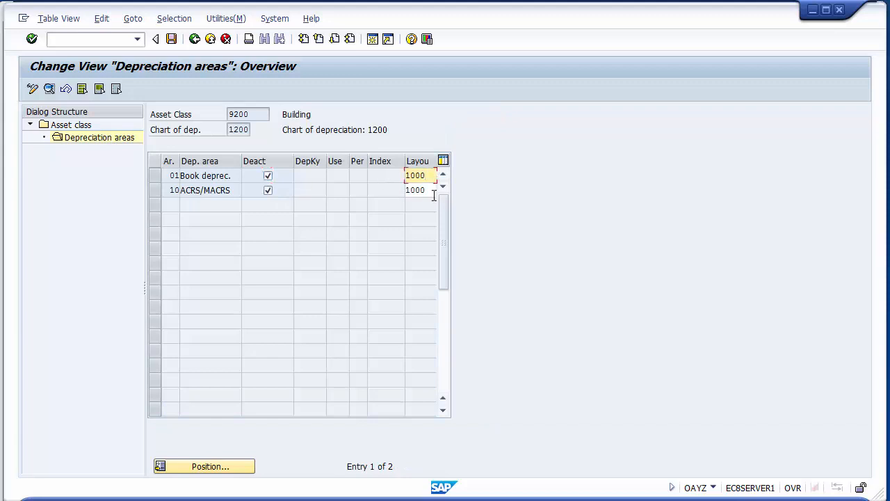
left_click(431, 194)
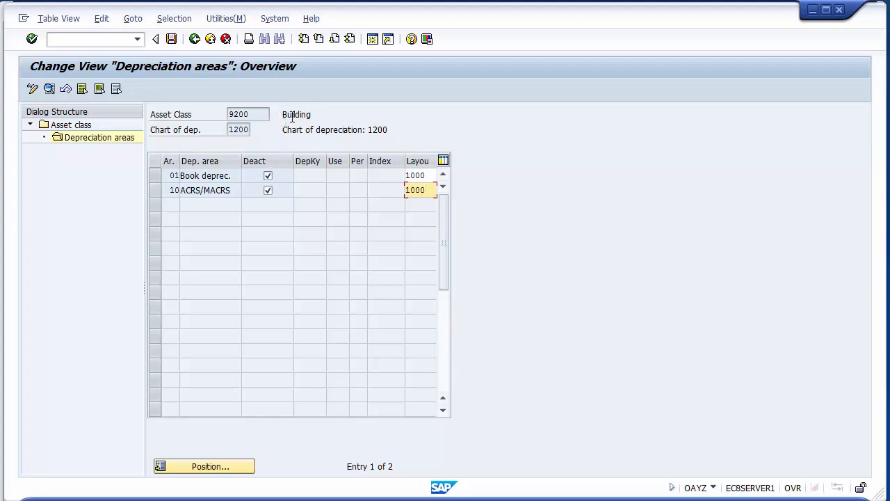
left_click(284, 175)
left_click_drag(281, 114, 313, 115)
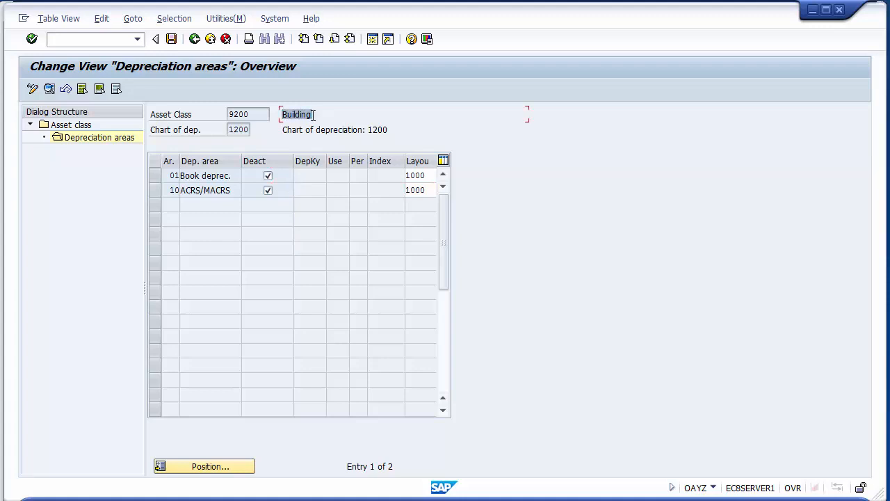
left_click(282, 177)
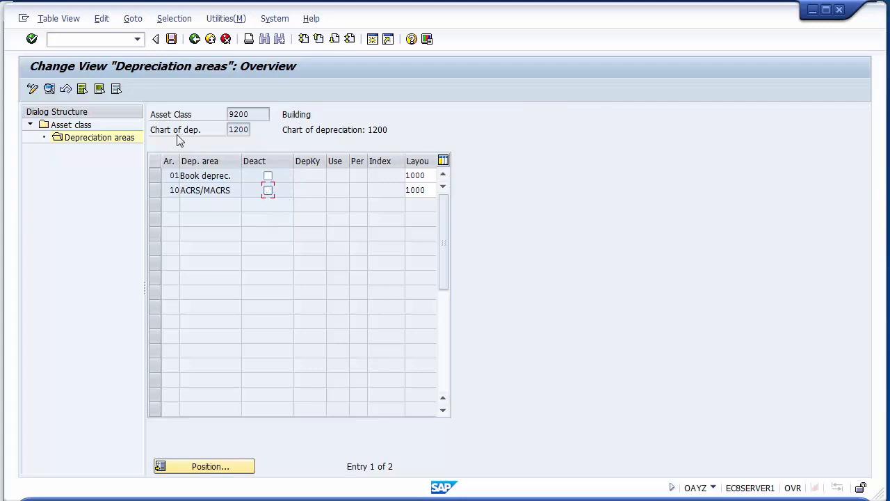
left_click(195, 38)
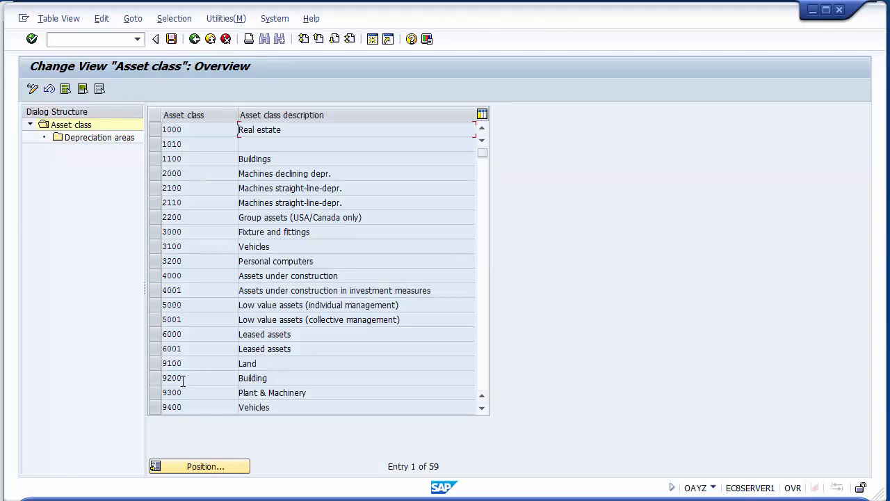
- Open the depreciation areas of asset class 9300 Plant & Machinery and set the screen layout of areas 01 and 10 to 1000
left_click(156, 391)
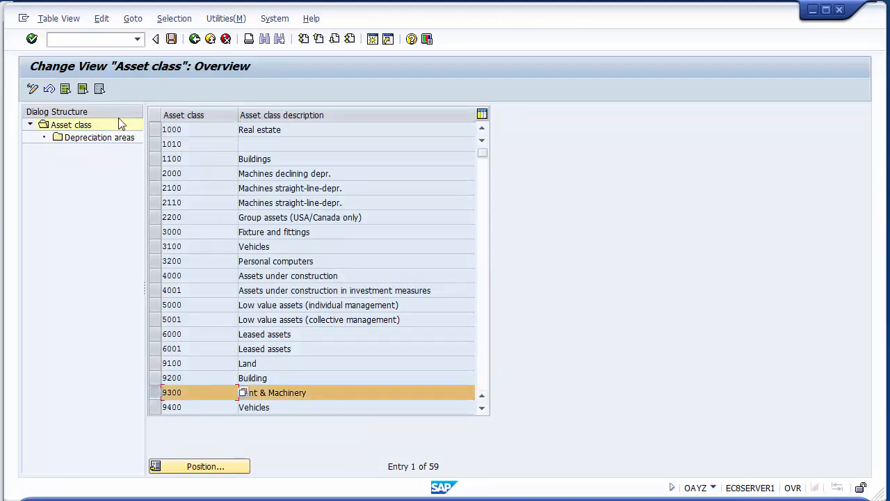
left_click(163, 393)
double_click(94, 138)
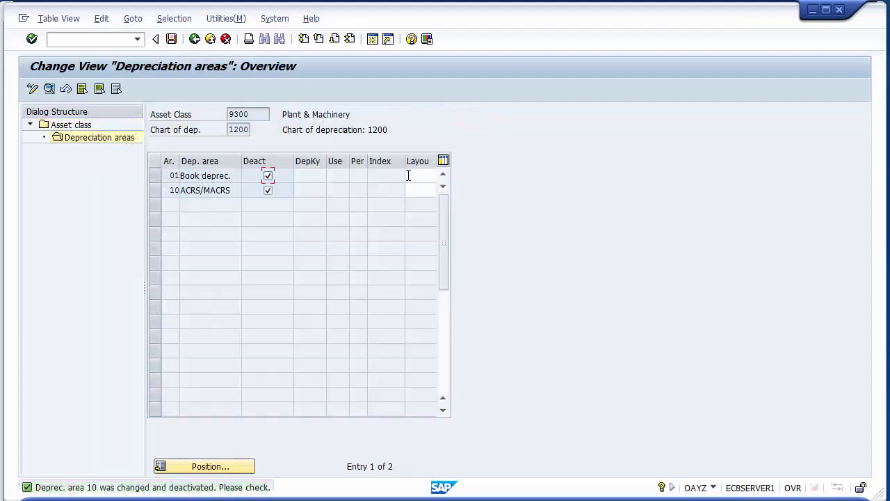
left_click(408, 175)
type("1000")
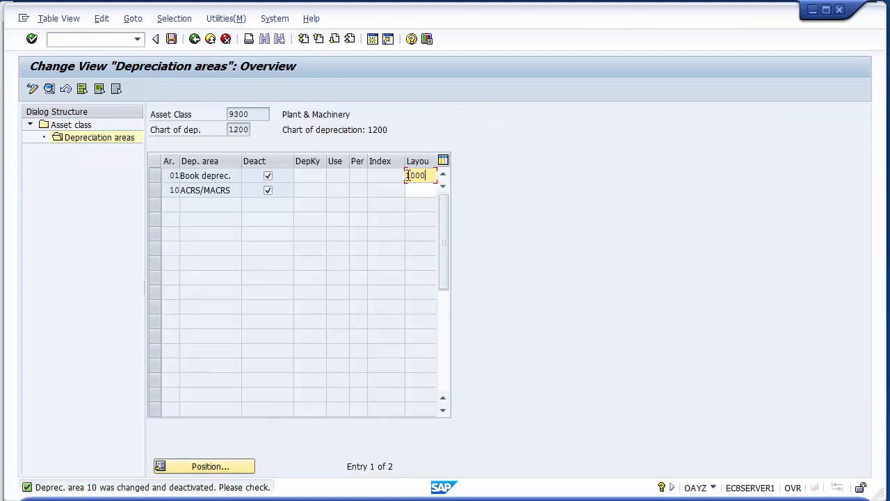
key("Down")
type("1000")
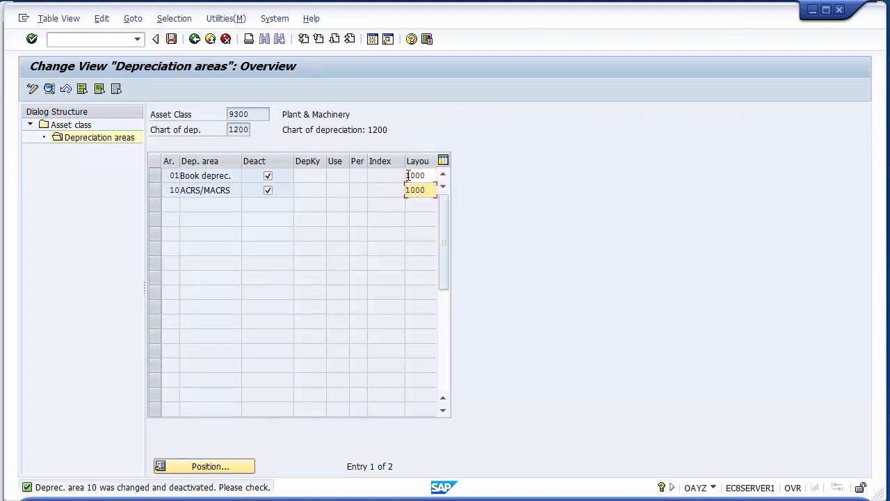
- Clear the deactivation flags of Plant & Machinery's areas 01 and 10, and save under the FICO Configurations customizing request
left_click(268, 176)
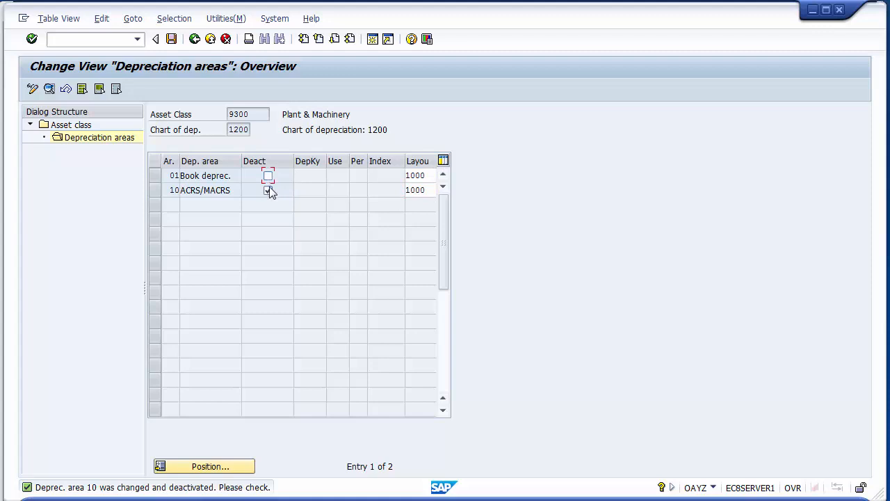
left_click(269, 190)
left_click(172, 40)
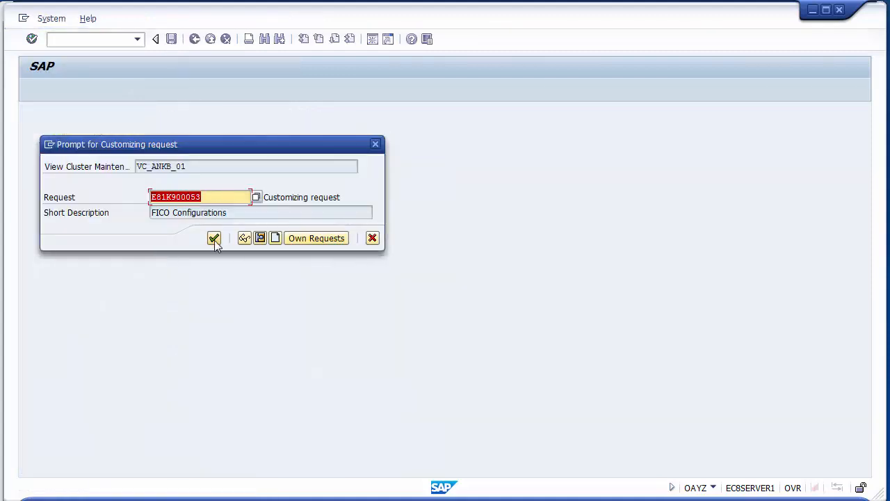
left_click(214, 239)
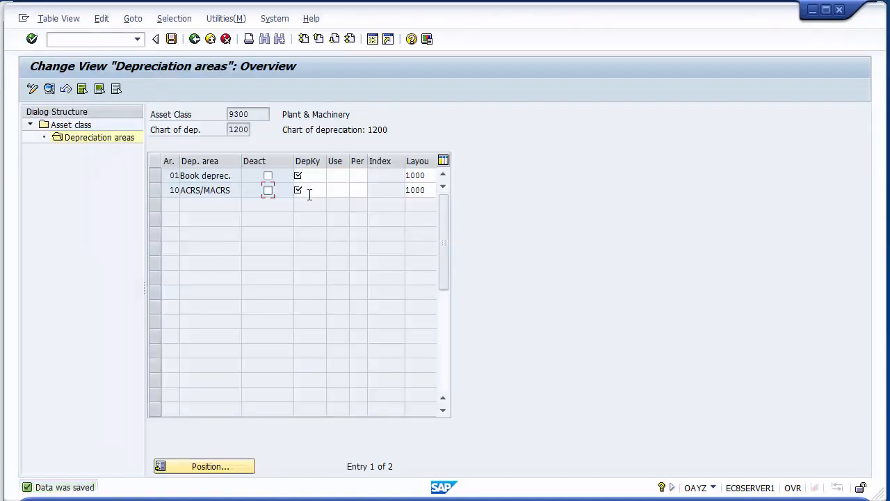
- Examine the depreciation key and useful life fields of Plant & Machinery's areas 01 and 10, and return to the asset class list
left_click(309, 175)
left_click(308, 185)
left_click(308, 175)
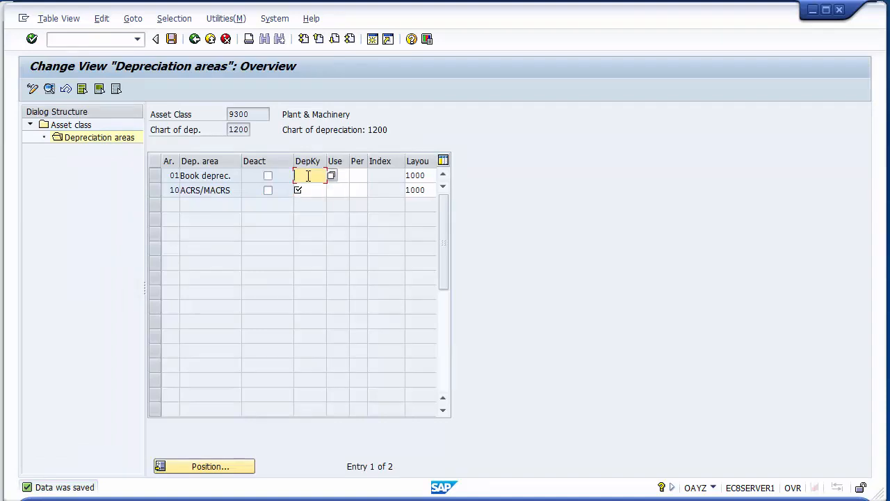
left_click(310, 189)
left_click(338, 176)
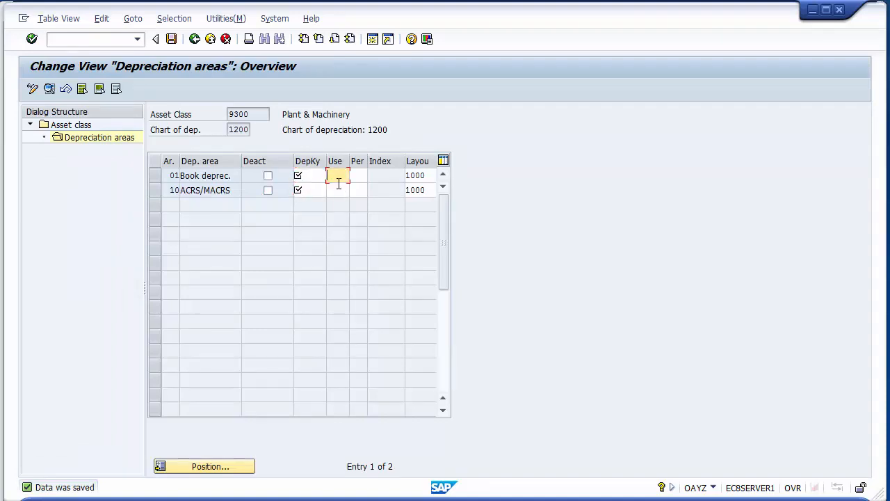
left_click(339, 185)
left_click(308, 175)
left_click(311, 189)
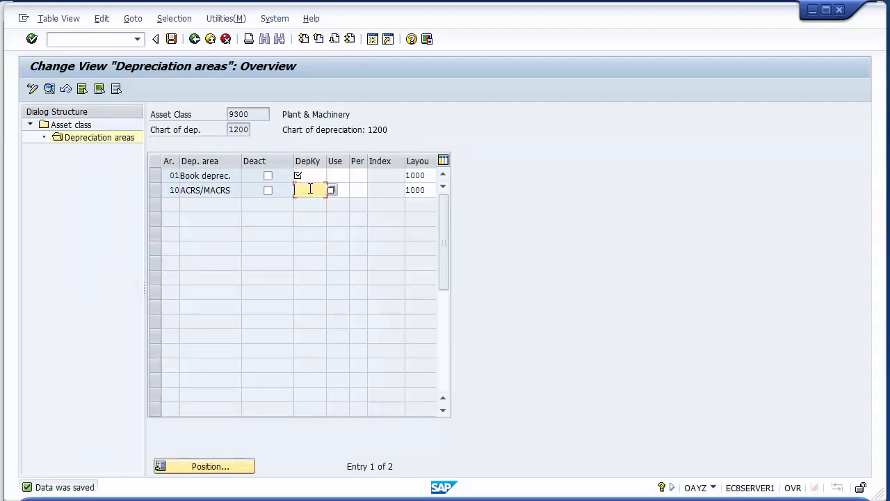
left_click(194, 40)
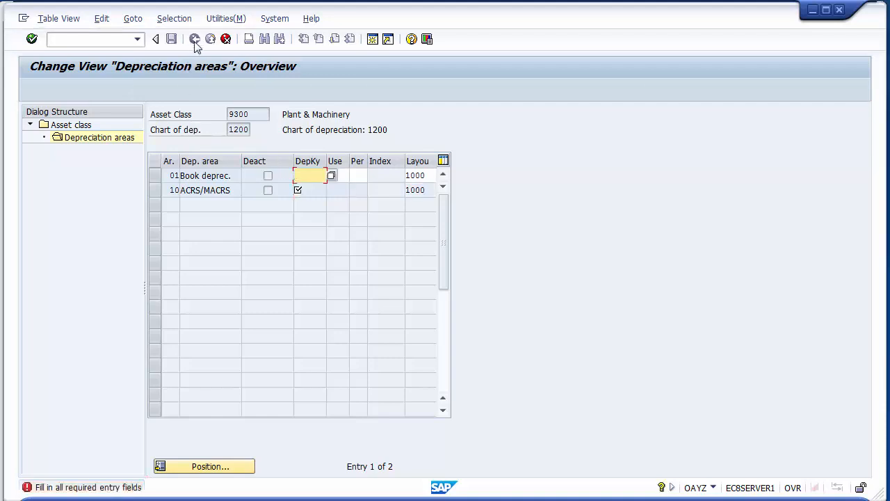
left_click(223, 42)
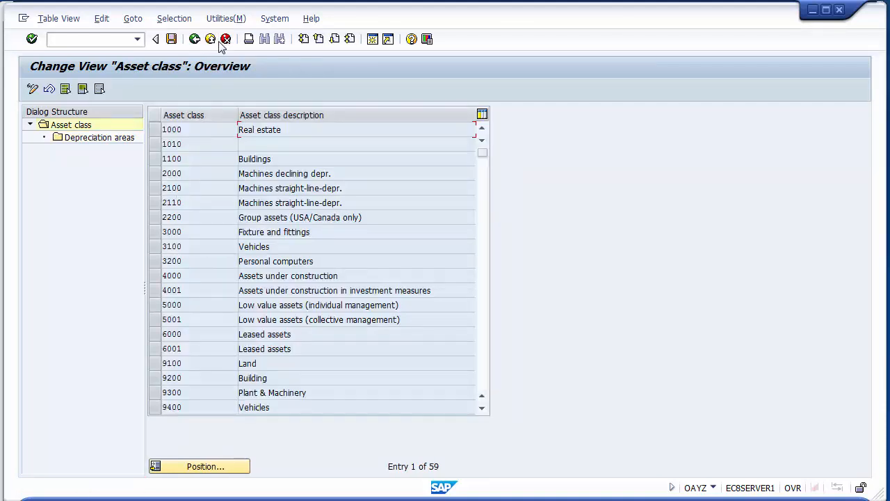
- Open the depreciation areas of asset class 9400 Vehicles and set the screen layout of areas 01 and 10 to 1000
left_click(153, 409)
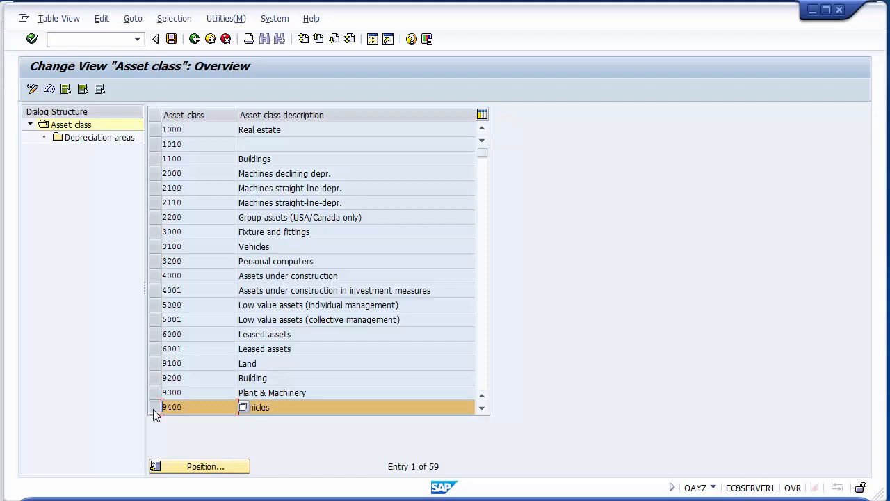
double_click(96, 140)
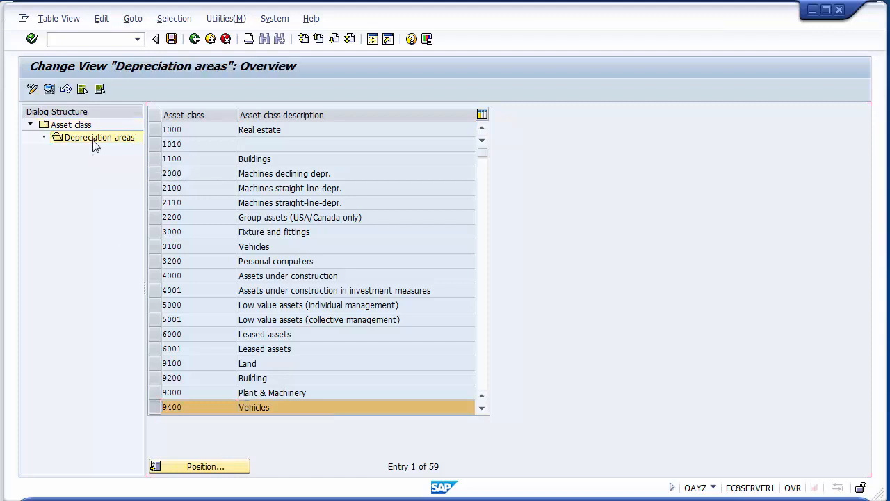
left_click(411, 172)
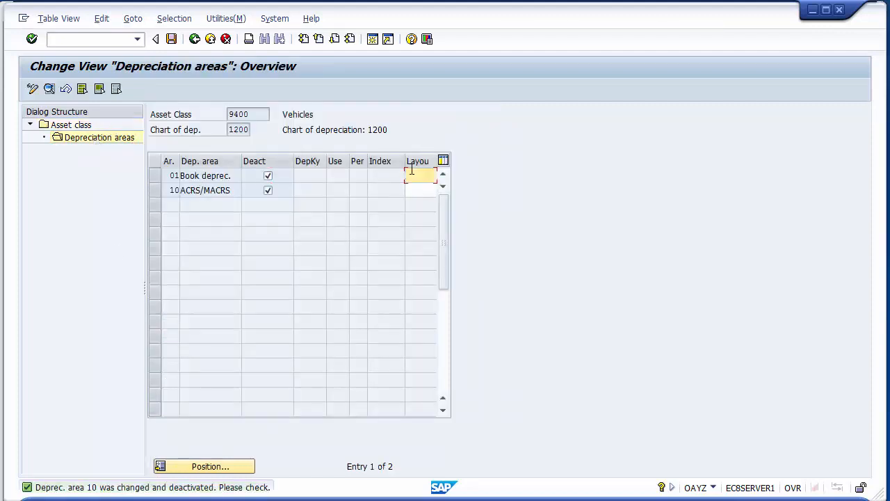
type("1000")
left_click(419, 186)
type("1000")
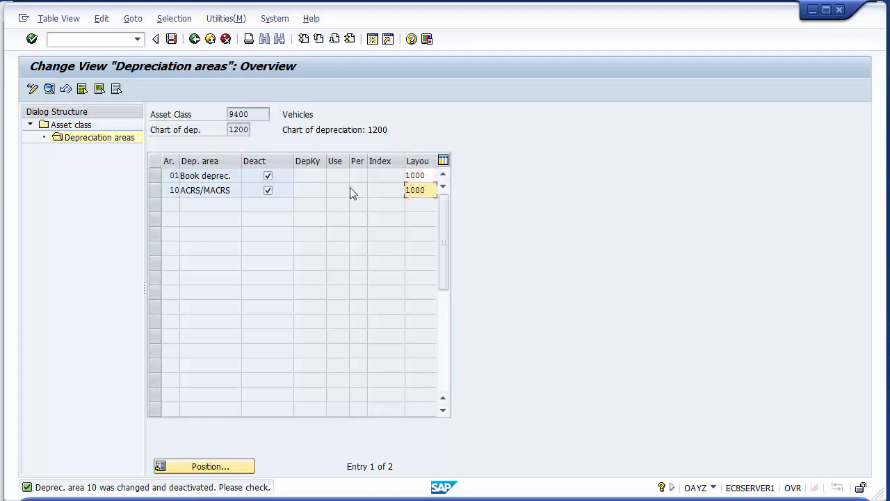
- Clear the deactivation flags of depreciation areas 01 and 10 for Vehicles and save the changes
left_click(268, 176)
left_click(268, 190)
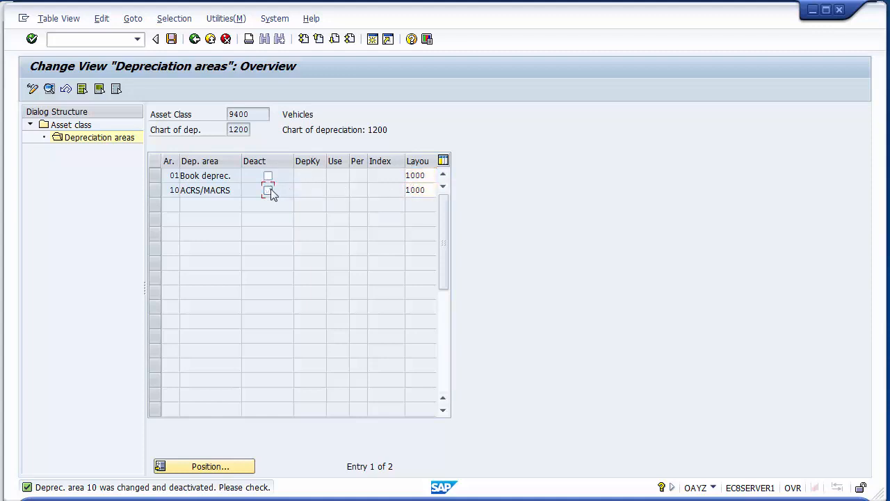
left_click(173, 41)
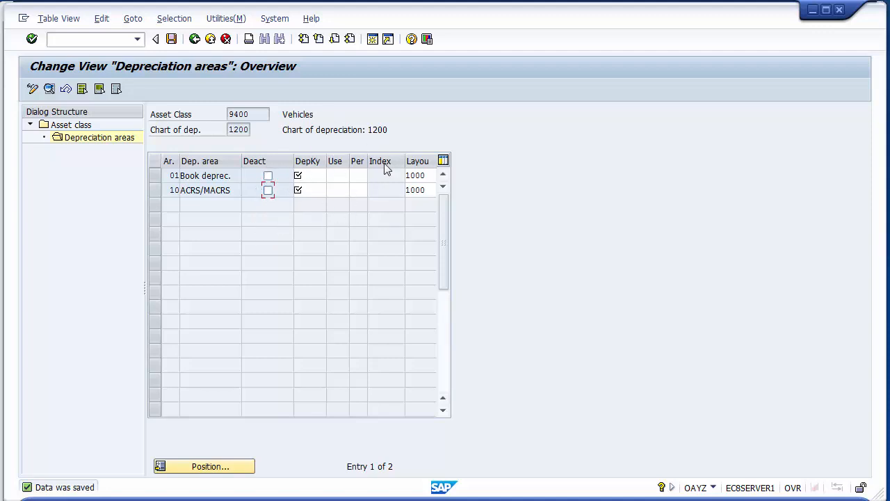
- Examine the depreciation key, useful life and period fields of Vehicles' areas 01 and 10, and return to the asset class list
left_click(313, 178)
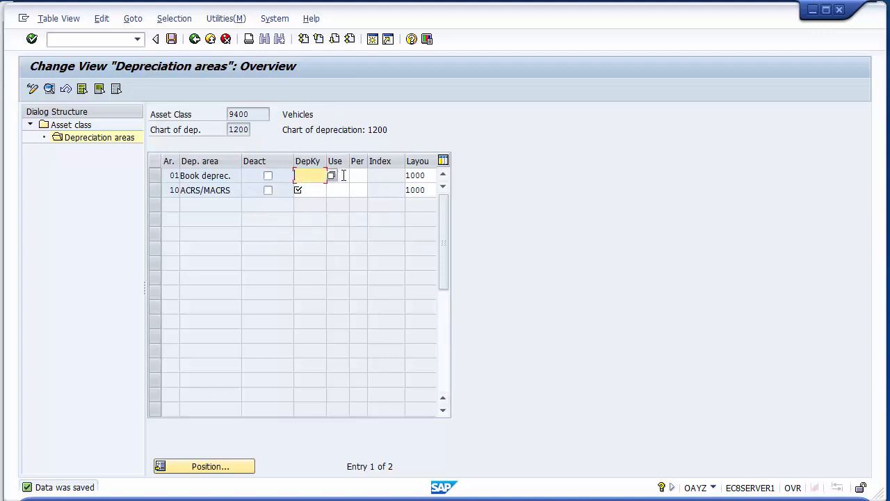
left_click(339, 176)
left_click(357, 175)
left_click(318, 188)
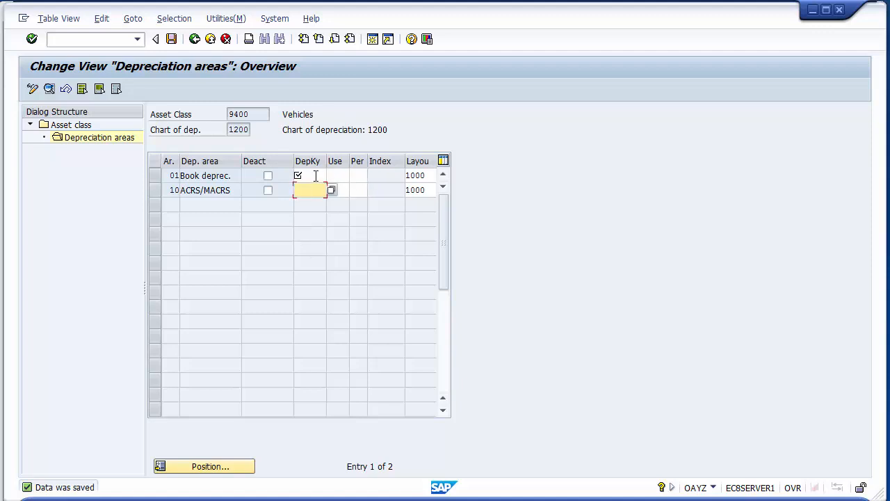
left_click(314, 175)
left_click(341, 176)
left_click(359, 177)
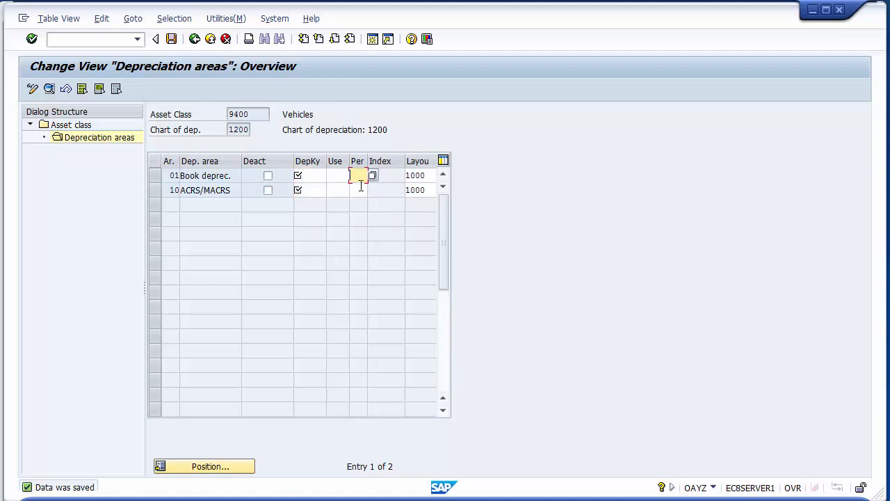
left_click(360, 188)
left_click(344, 187)
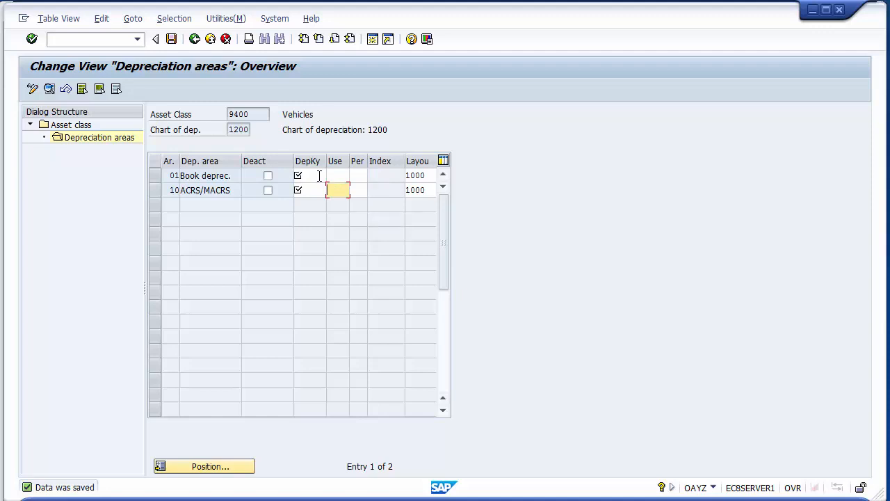
left_click(195, 39)
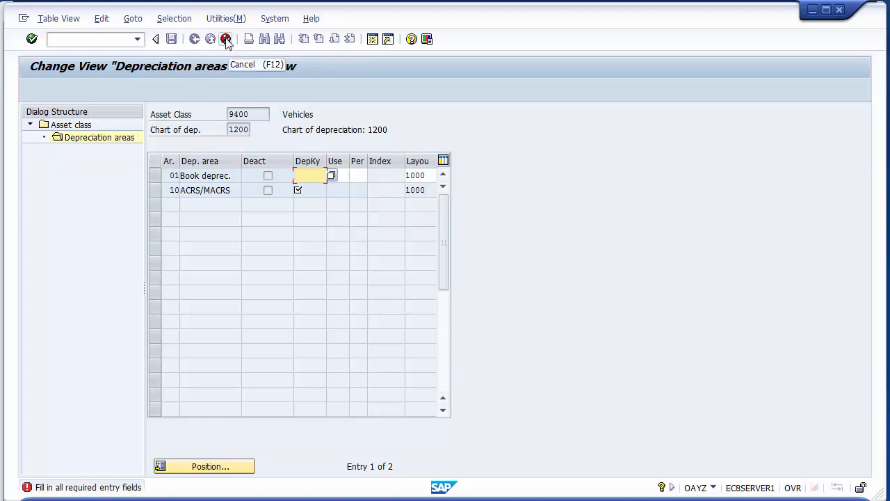
left_click(226, 39)
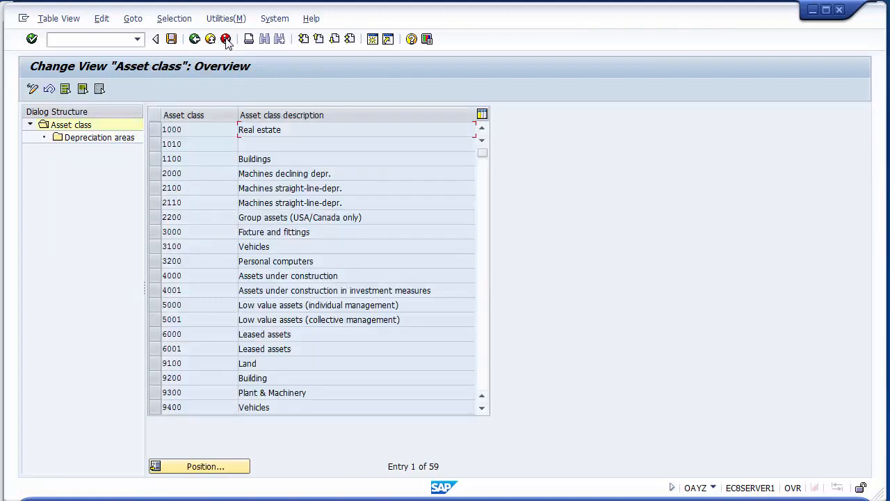
- Reopen the depreciation areas of asset class 9400 Vehicles to check the saved settings, and save again from the asset class list
left_click(159, 409)
double_click(101, 139)
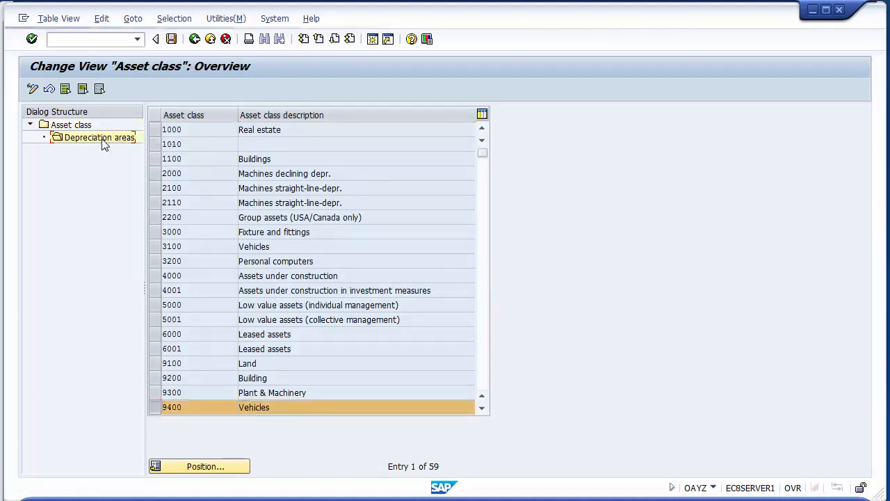
left_click(225, 40)
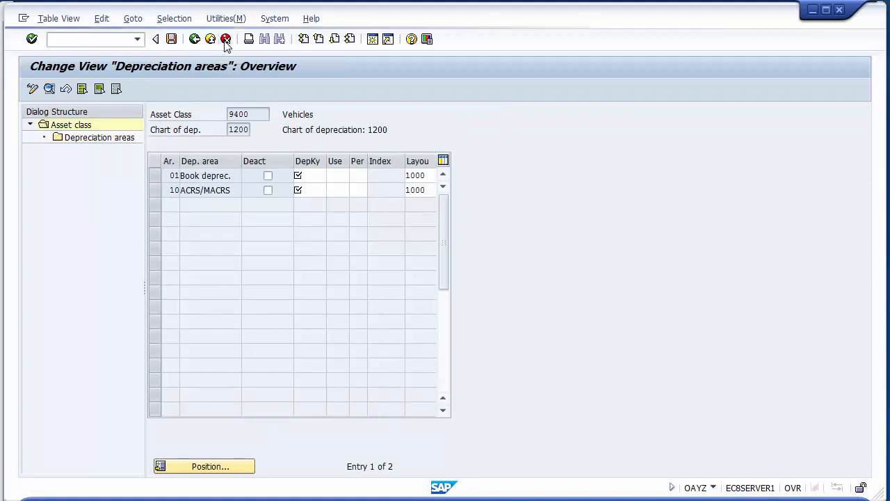
left_click(171, 39)
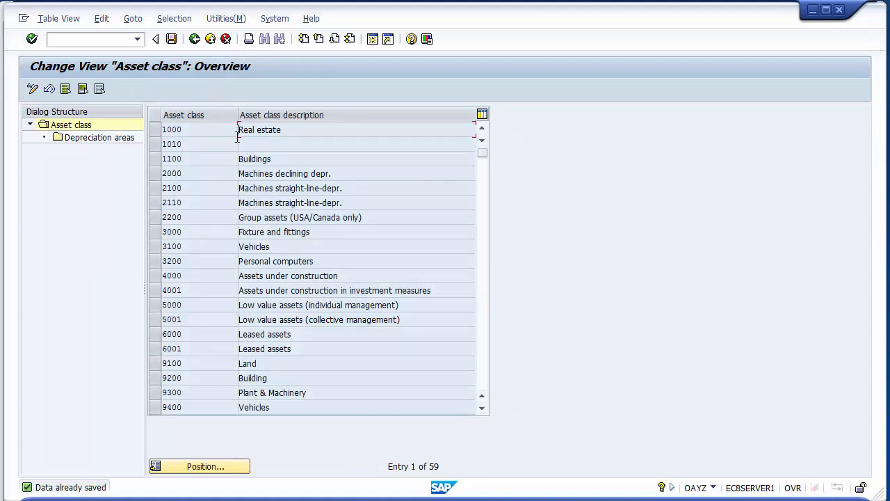
- Review the depreciation key and useful life fields of asset class 9200 Building, and return to the asset class list
left_click(154, 379)
double_click(120, 138)
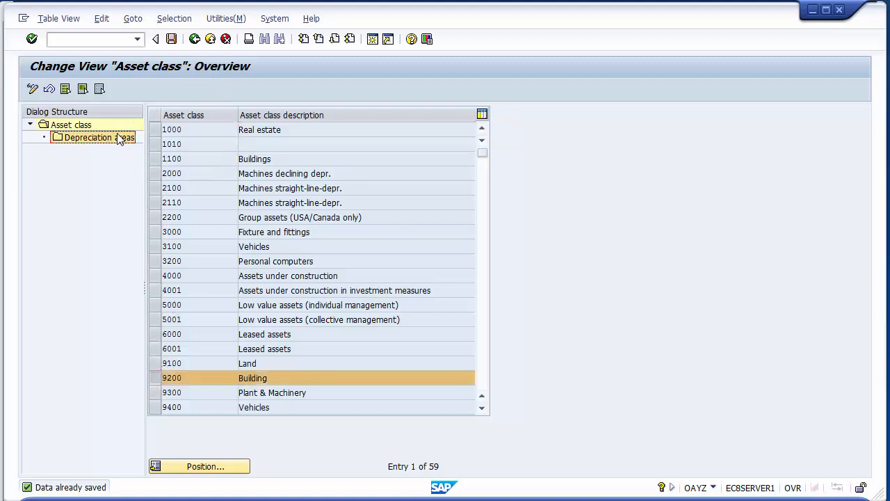
left_click(316, 174)
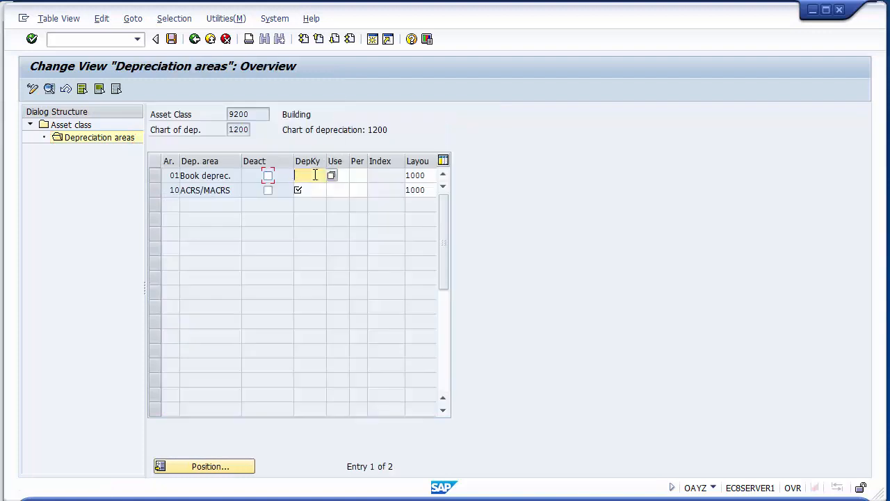
left_click(341, 174)
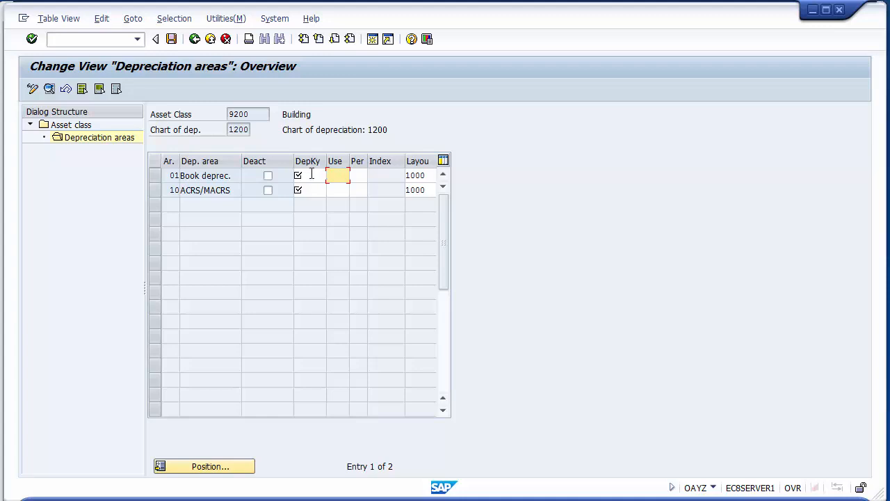
left_click(314, 174)
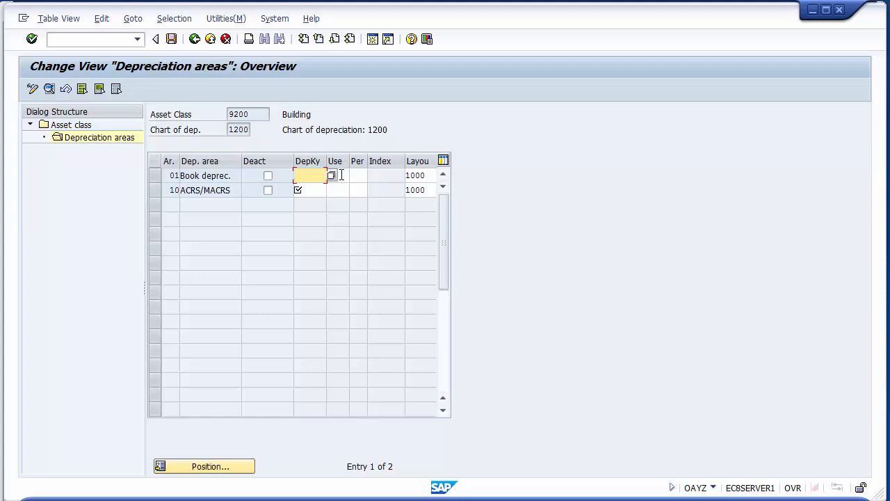
left_click(339, 189)
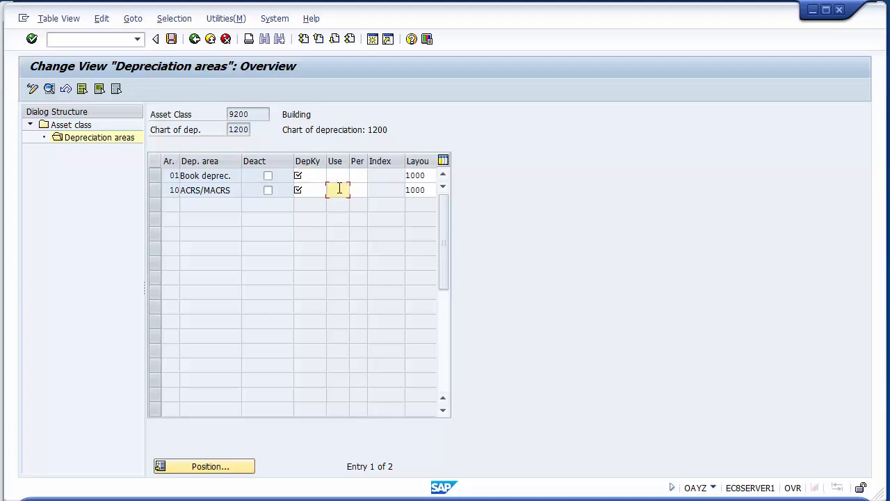
left_click(226, 39)
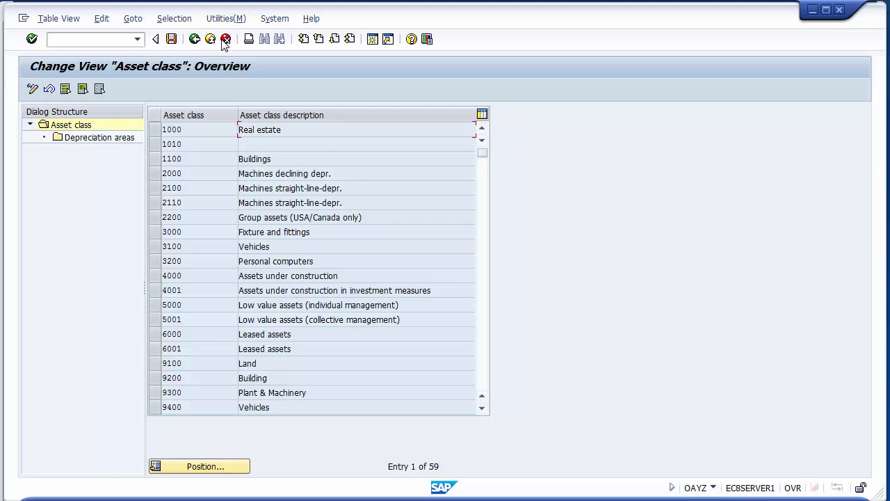
- Check the asset class list down to 9500 Furniture & Fixture and 9700 Assets Under Construction, and return to the implementation guide
left_click(482, 410)
left_click(482, 410)
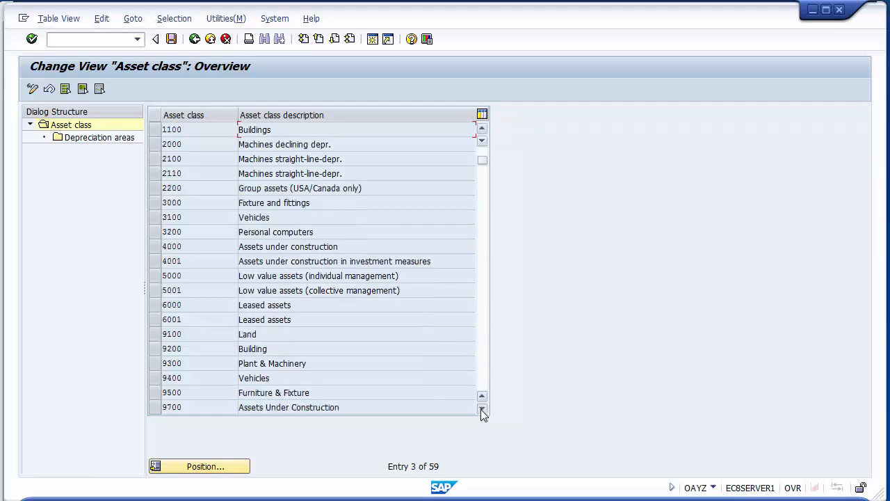
left_click(311, 391)
left_click(195, 40)
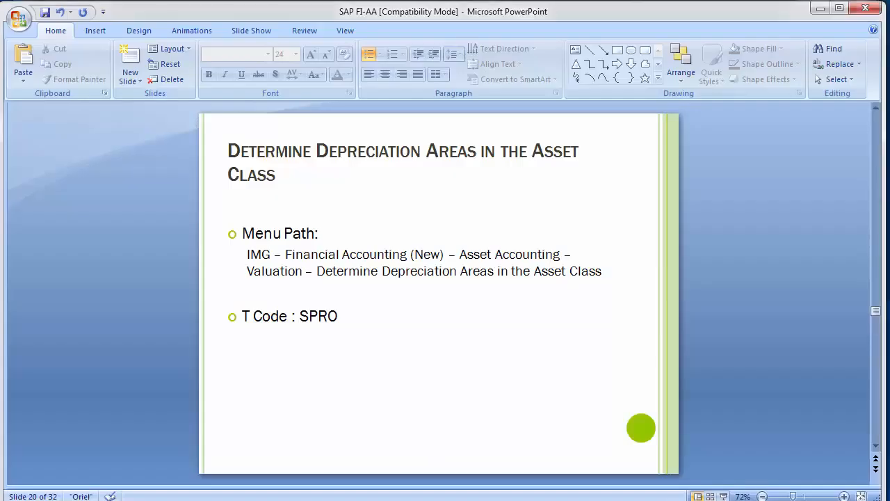
- Switch to the SAP FI-AA presentation in PowerPoint and go to the slide on direct types of depreciation
key("Page_Down")
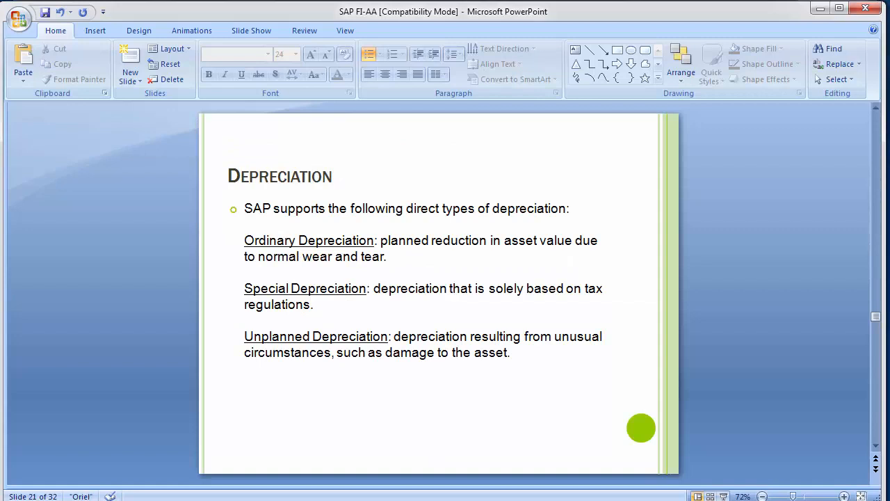